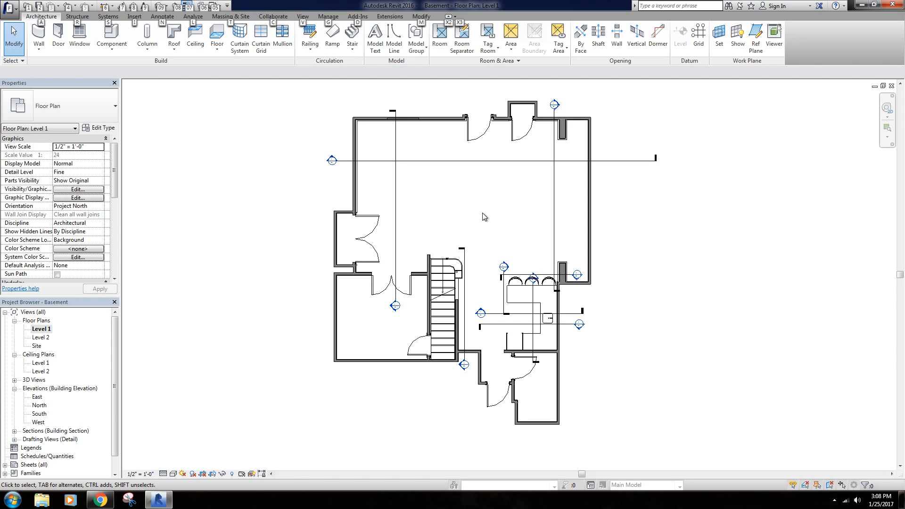
Open the section view that cuts across the main room near the two single doors and examine its wall panelling.
middle_click_drag(457, 208, 484, 208)
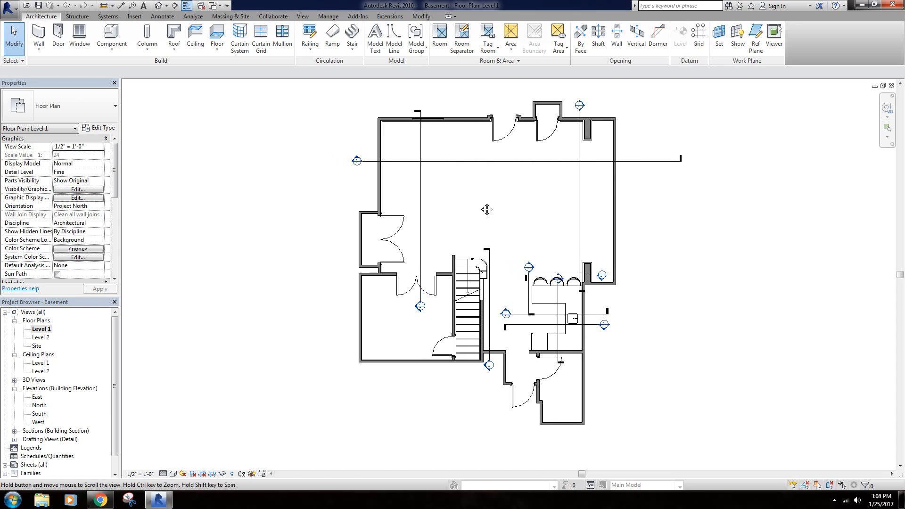
left_click(423, 203)
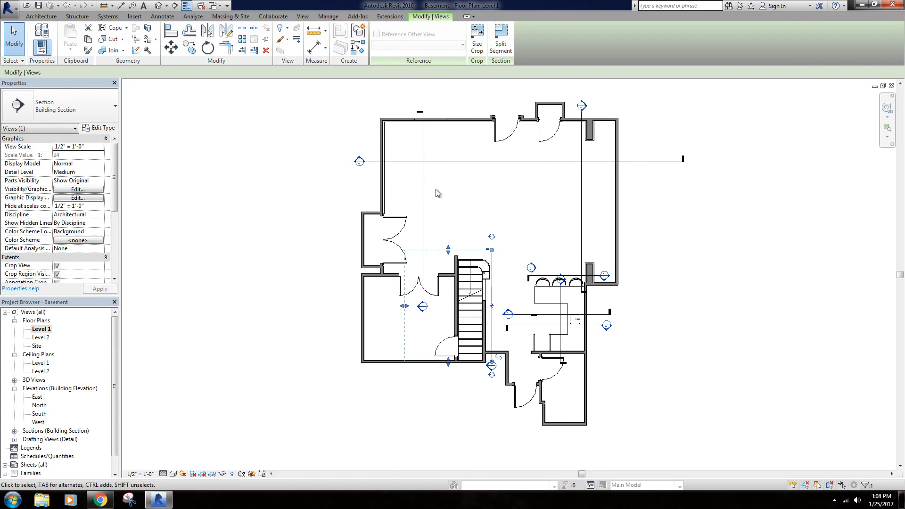
left_click(450, 163)
left_click(454, 212)
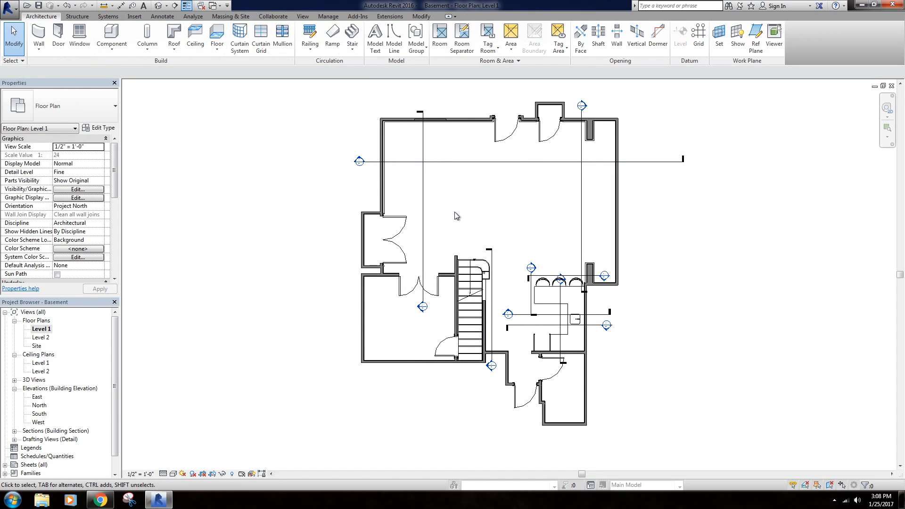
middle_click_drag(515, 200, 500, 210)
right_click(445, 179)
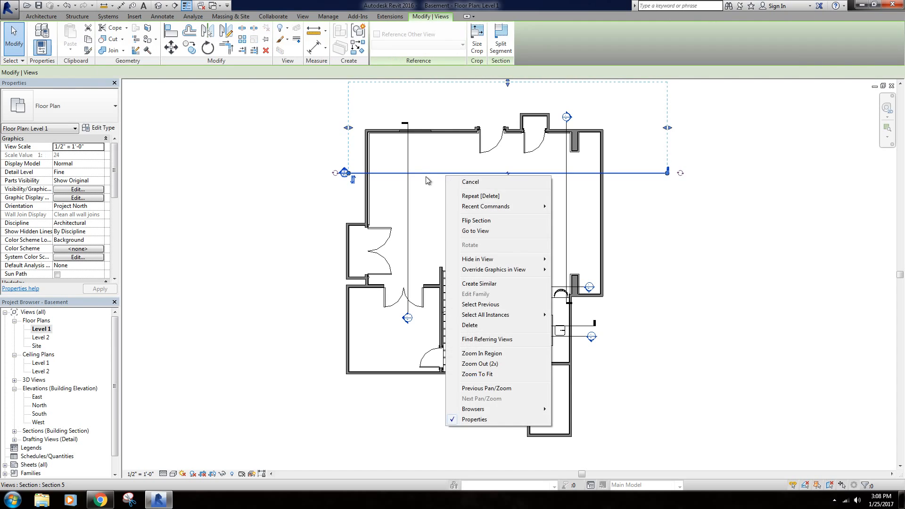
left_click(478, 231)
scroll(428, 344, "up", 3)
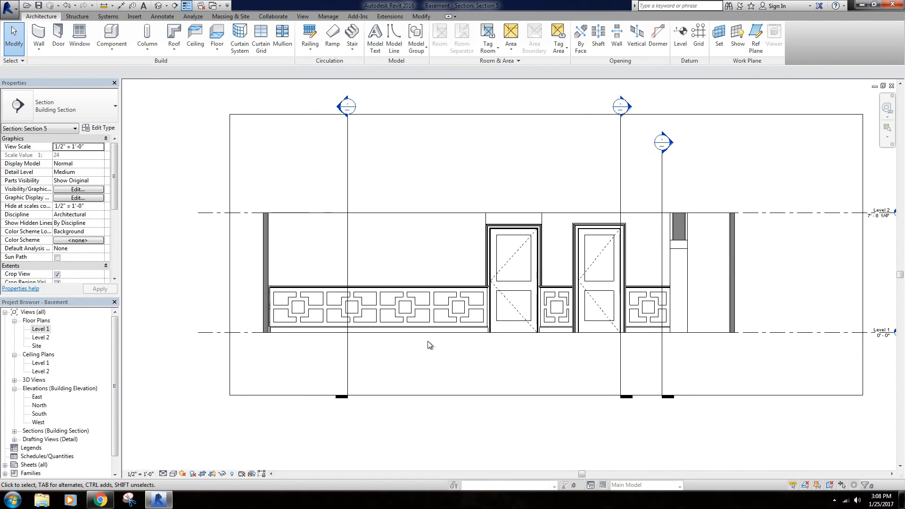
scroll(768, 313, "down", 5)
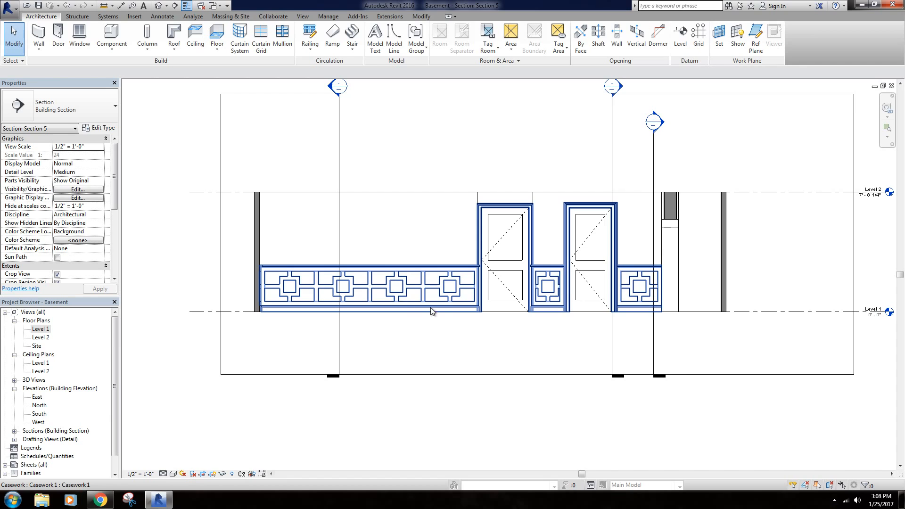
Open the default 3D view and examine the bar, stools, cabinets and whole basement from several angles.
key("ctrl+Tab")
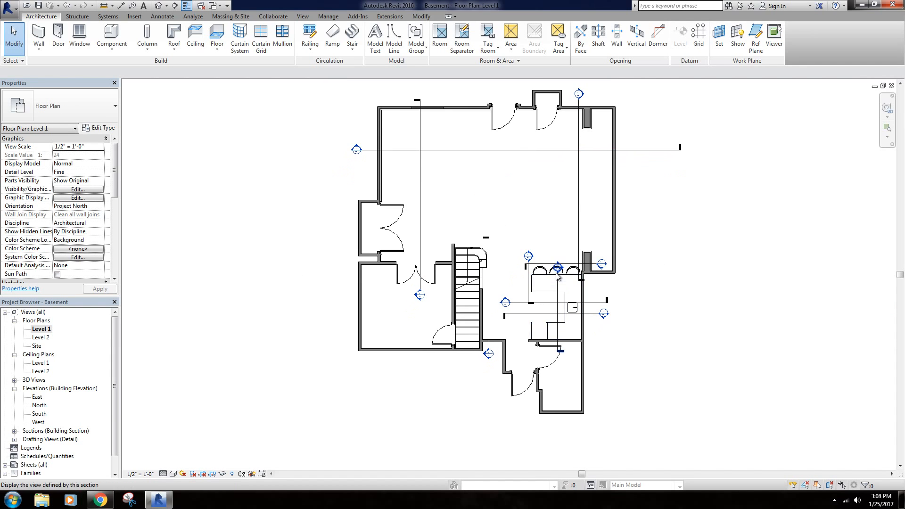
scroll(561, 321, "up", 3)
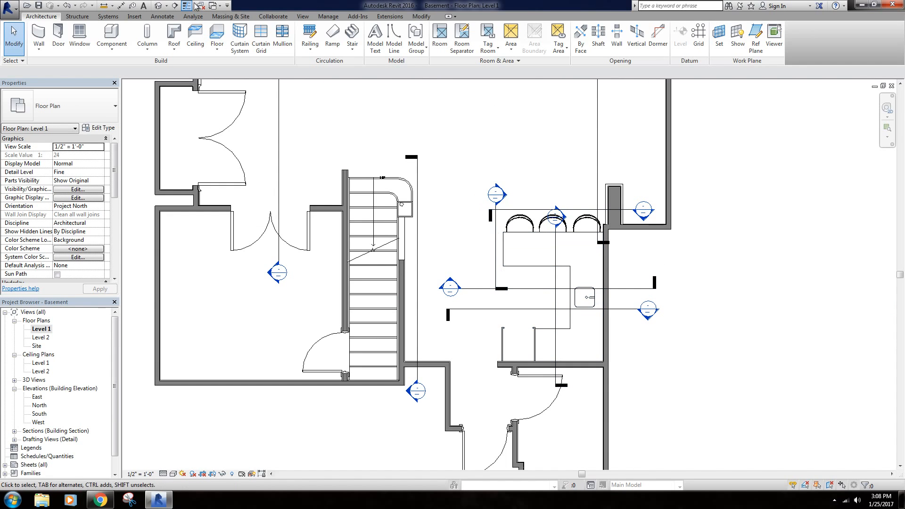
left_click(165, 6)
middle_click_drag(594, 156, 630, 155, "shift")
scroll(546, 179, "up", 5)
middle_click_drag(546, 180, 546, 172, "shift")
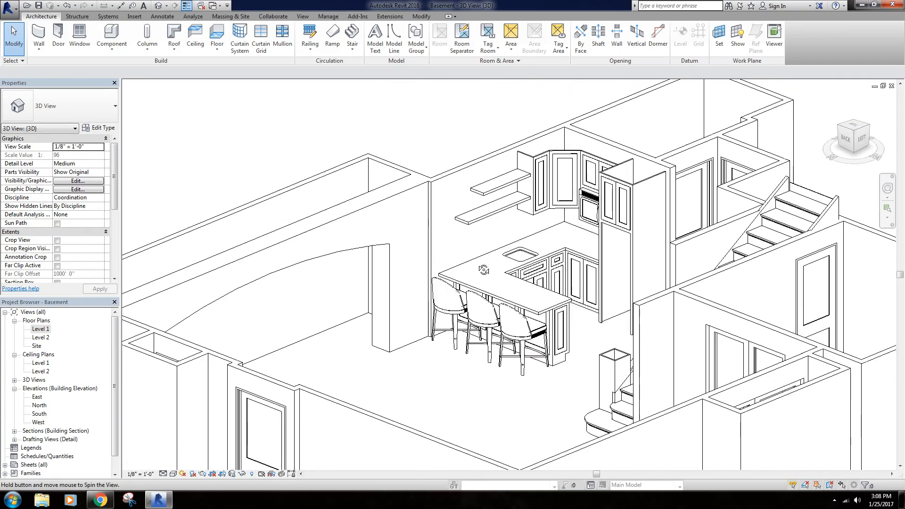
middle_click_drag(481, 368, 475, 408, "shift")
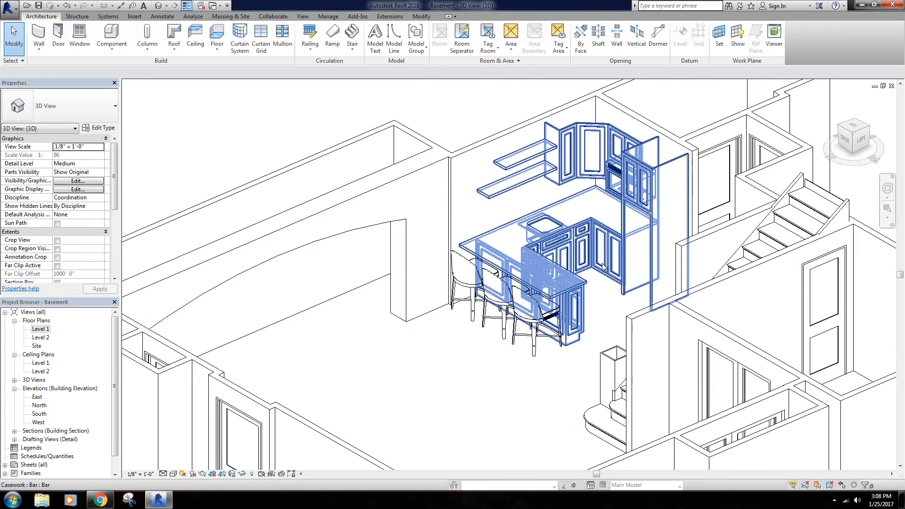
middle_click_drag(605, 267, 496, 259)
scroll(423, 377, "down", 8)
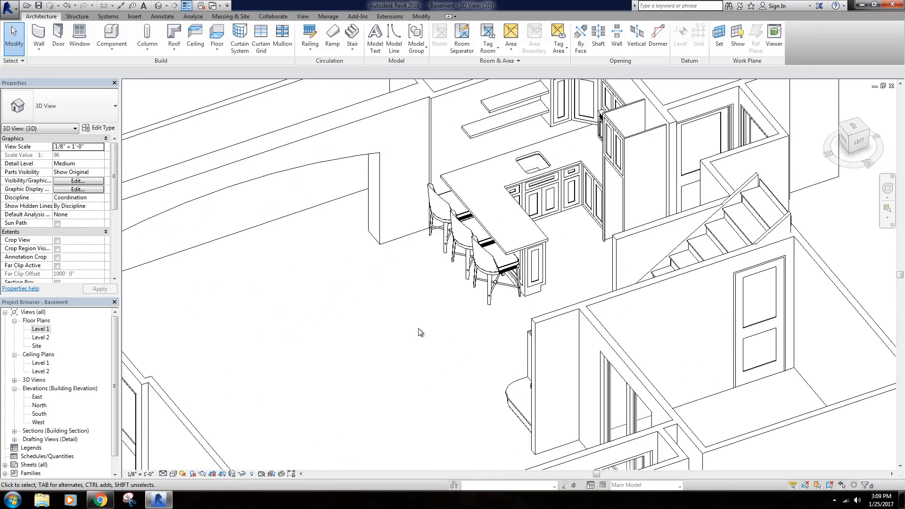
middle_click_drag(418, 273, 688, 336, "shift")
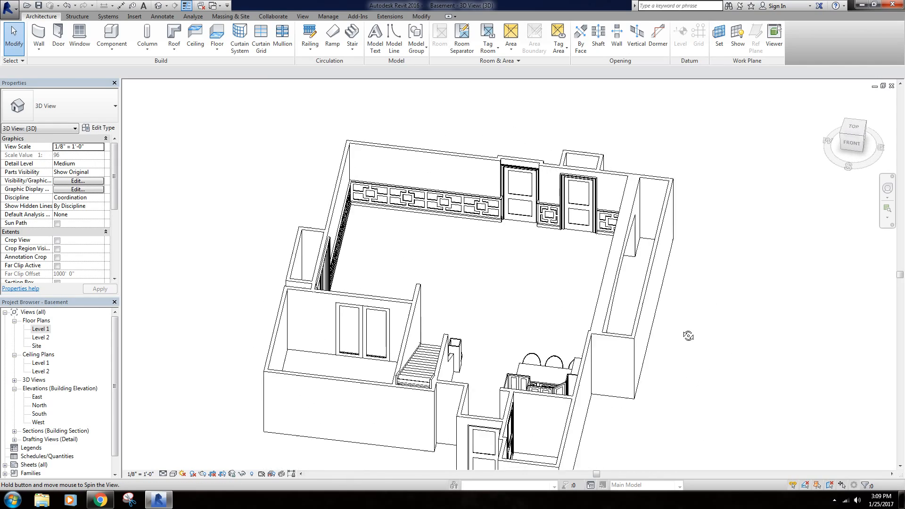
Reopen the Level 1 floor plan and look over the basement layout.
double_click(41, 328)
scroll(466, 183, "down", 5)
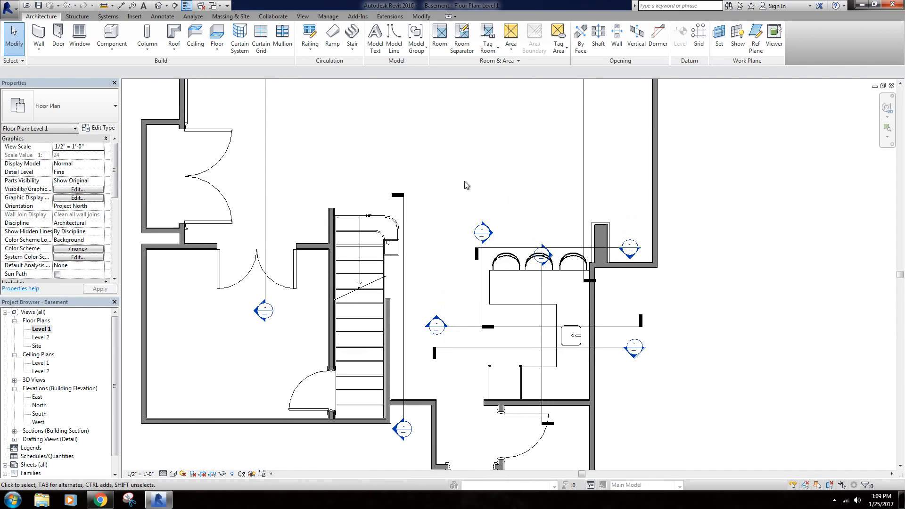
middle_click_drag(456, 248, 457, 206)
scroll(469, 212, "up", 1)
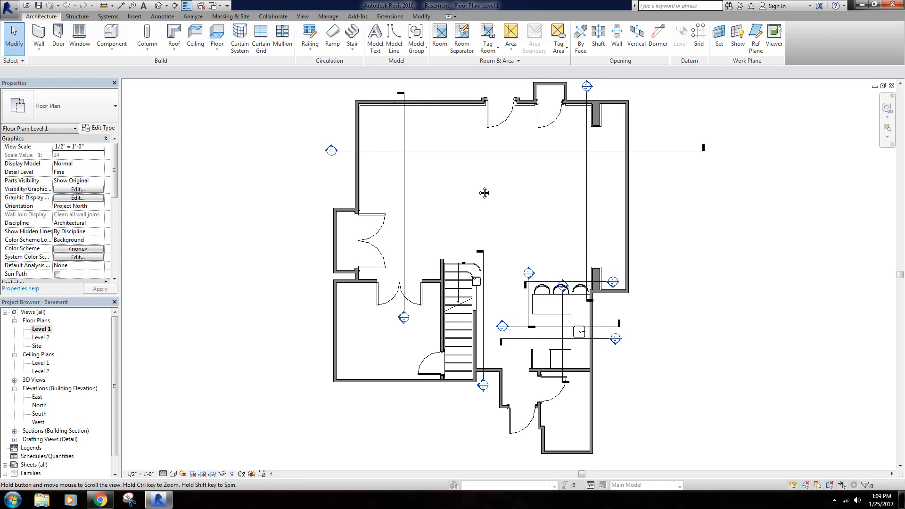
middle_click_drag(478, 190, 473, 194)
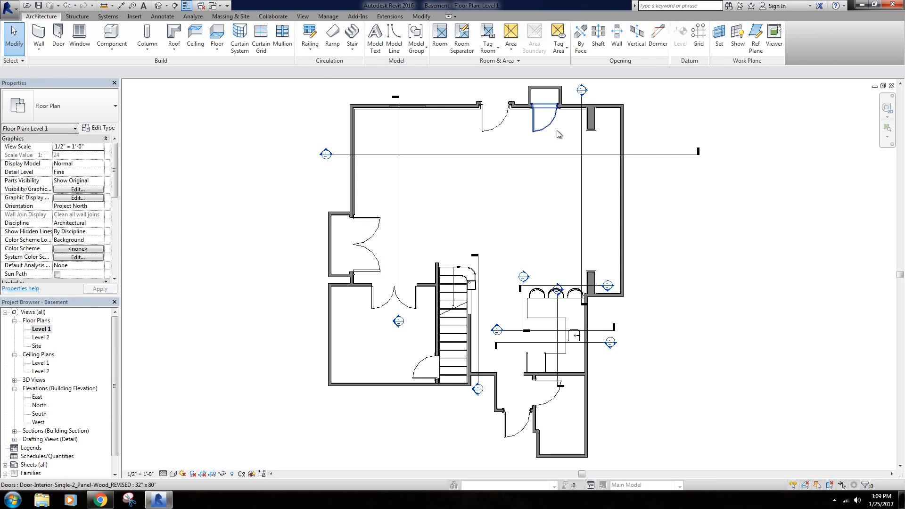
scroll(478, 214, "down", 1)
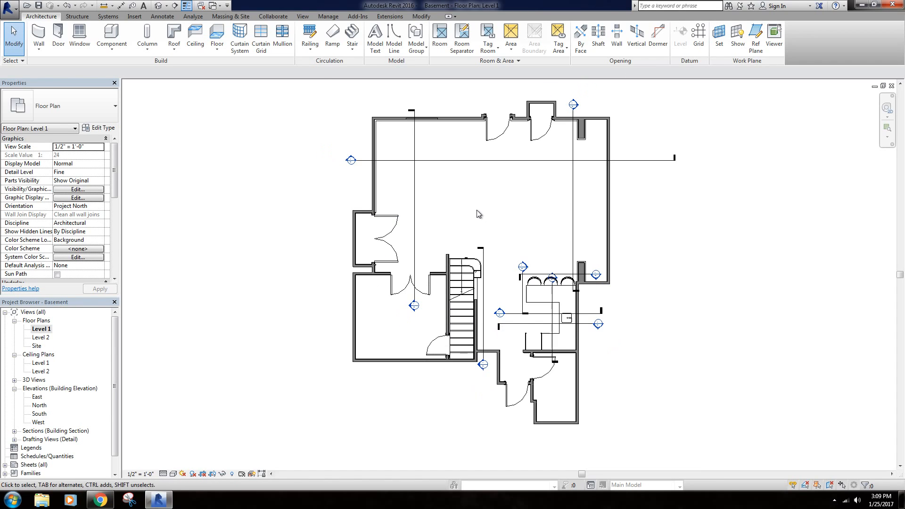
scroll(489, 210, "up", 2)
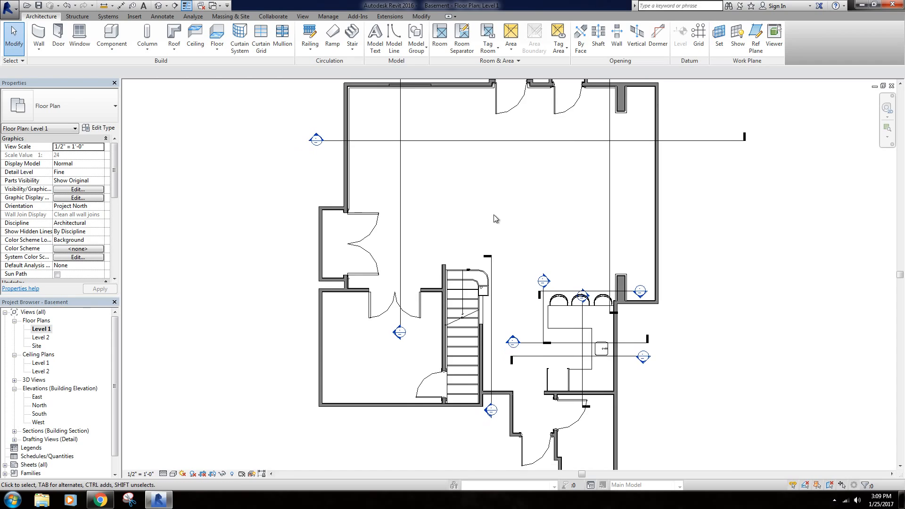
middle_click_drag(494, 214, 513, 221)
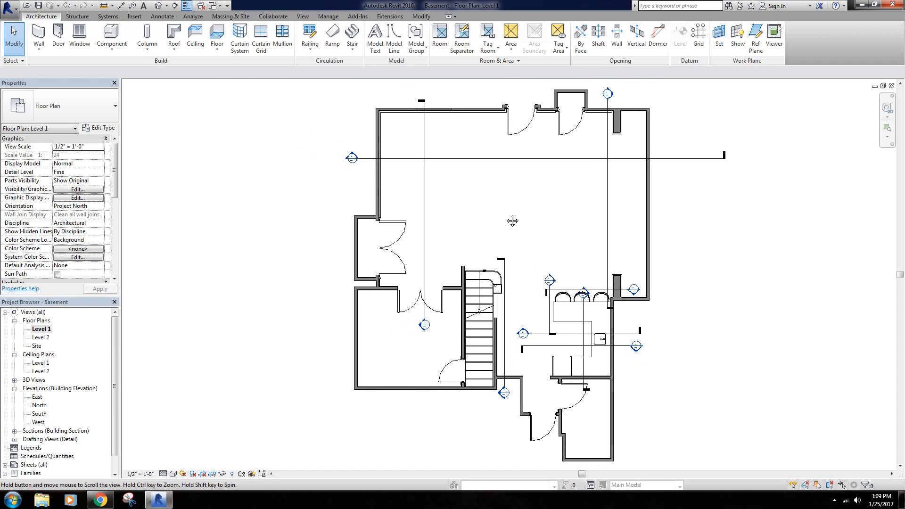
Duplicate the Level 1 floor plan with detailing and compare the copy with the original view.
right_click(44, 332)
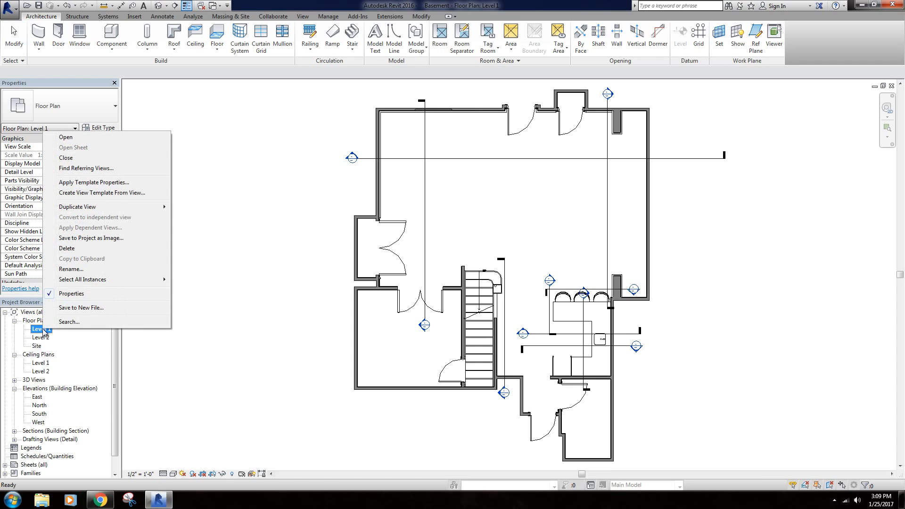
mouse_move(134, 209)
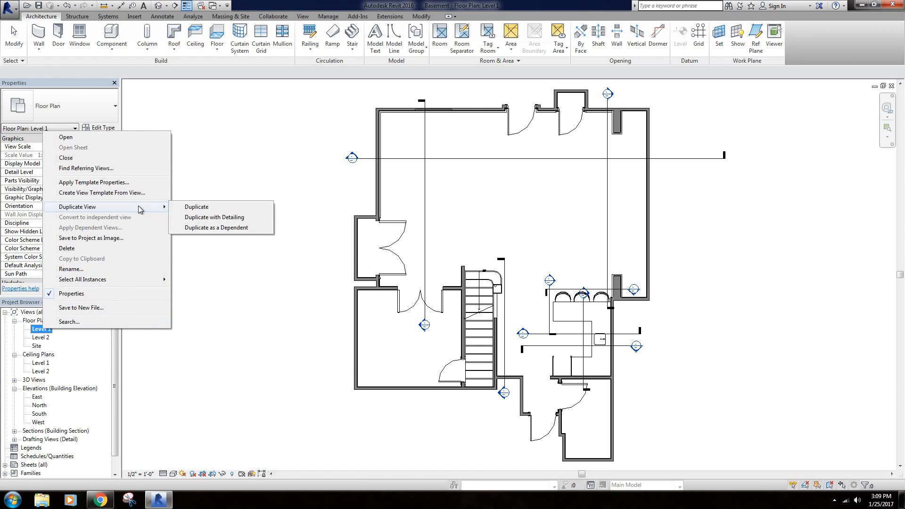
left_click(238, 218)
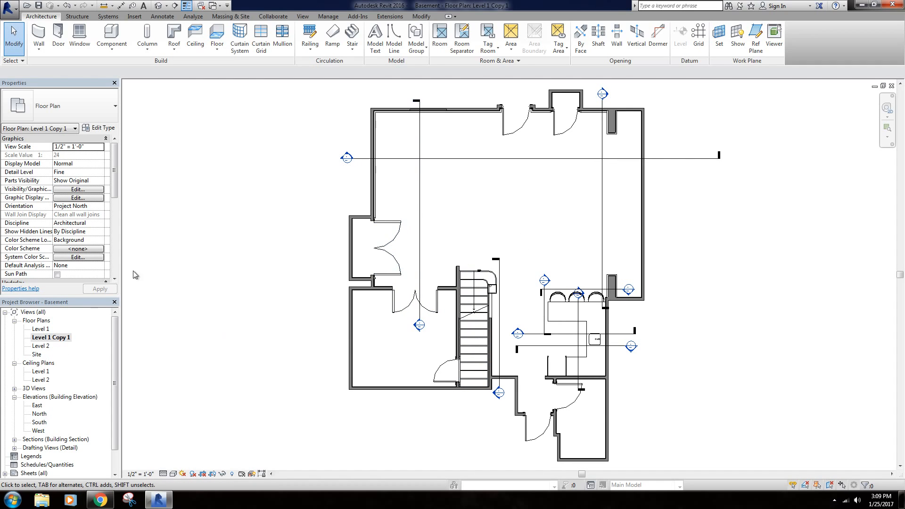
double_click(41, 330)
double_click(42, 337)
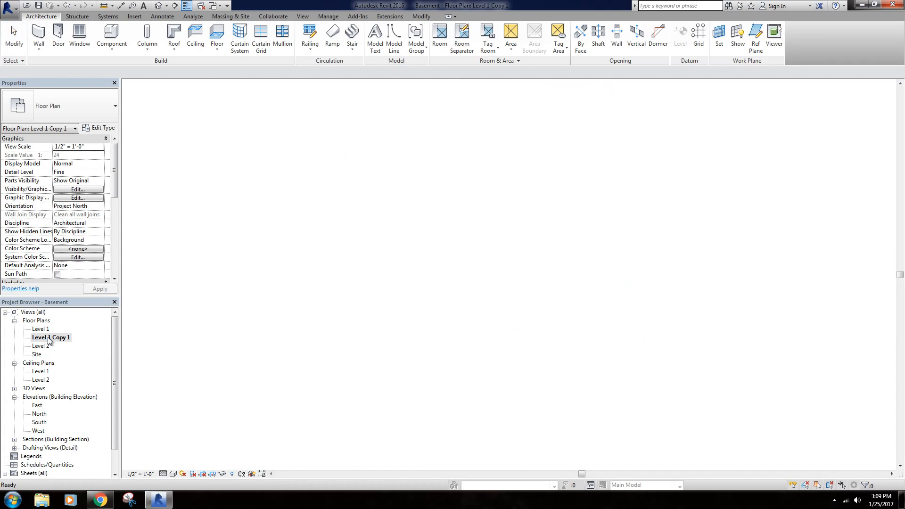
double_click(41, 329)
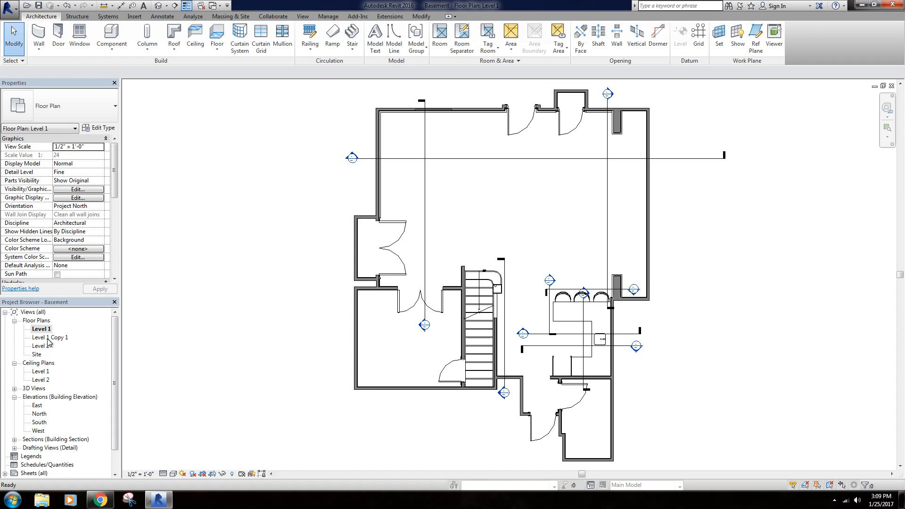
Rename the duplicated Level 1 floor plan to "W - Level 1".
left_click(49, 338)
right_click(48, 339)
left_click(96, 280)
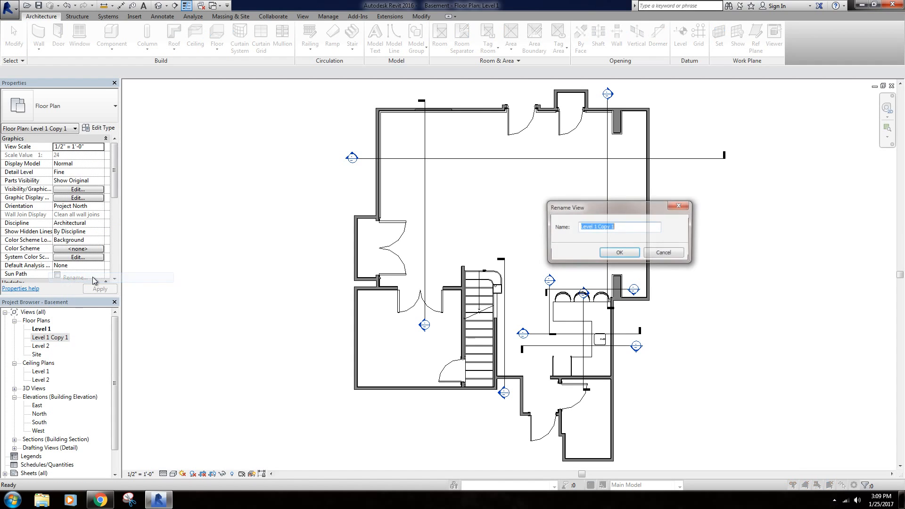
key("BackSpace")
type("W -")
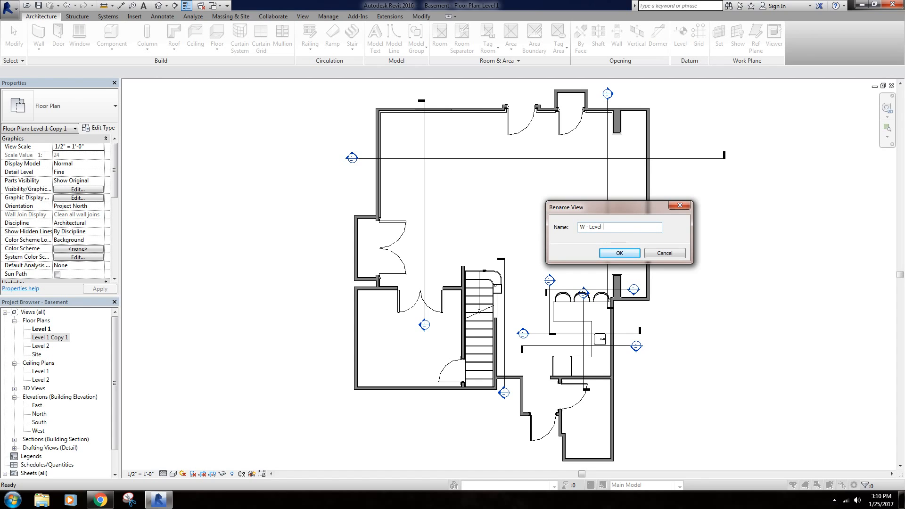
left_click(623, 258)
left_click(537, 213)
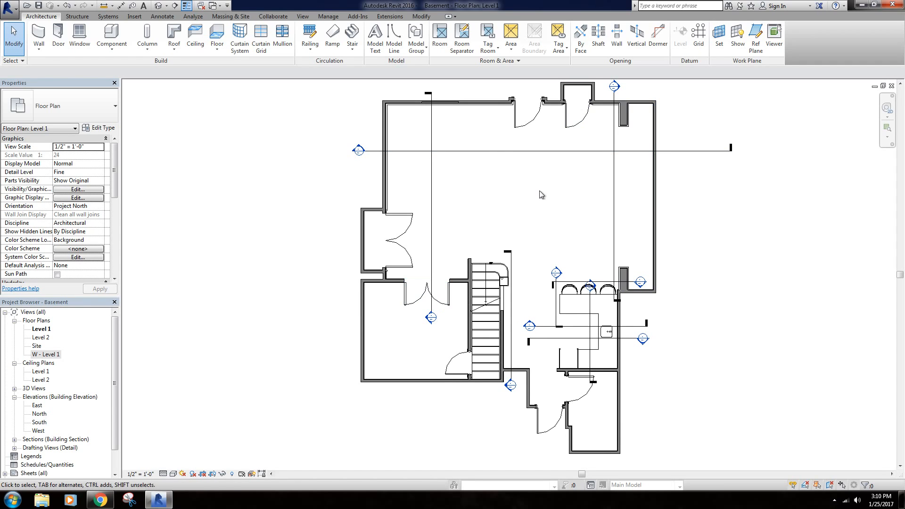
Create another duplicate of the Level 1 floor plan.
mouse_move(541, 194)
middle_mouse_down()
mouse_move(570, 196)
mouse_move(547, 200)
middle_mouse_up()
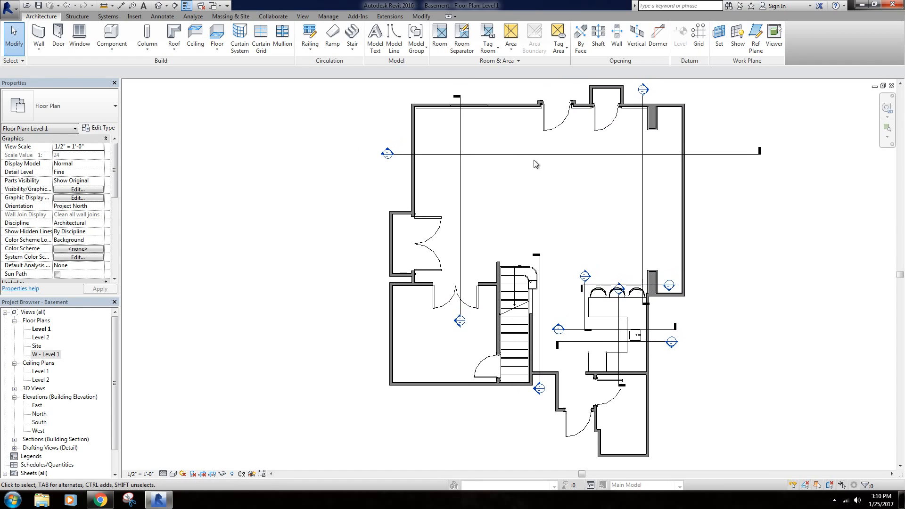
right_click(42, 330)
mouse_move(142, 207)
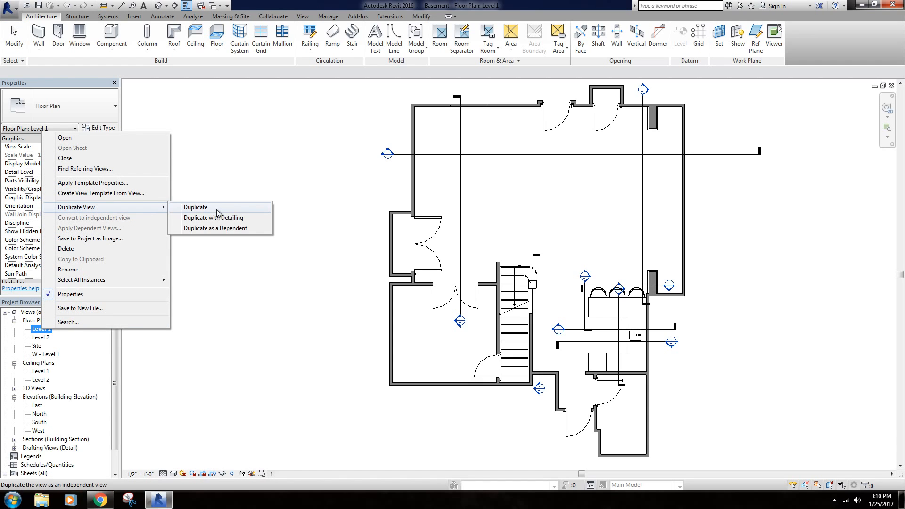
left_click(217, 212)
Rename the new Level 1 floor plan copy to "P- Level 1".
right_click(44, 339)
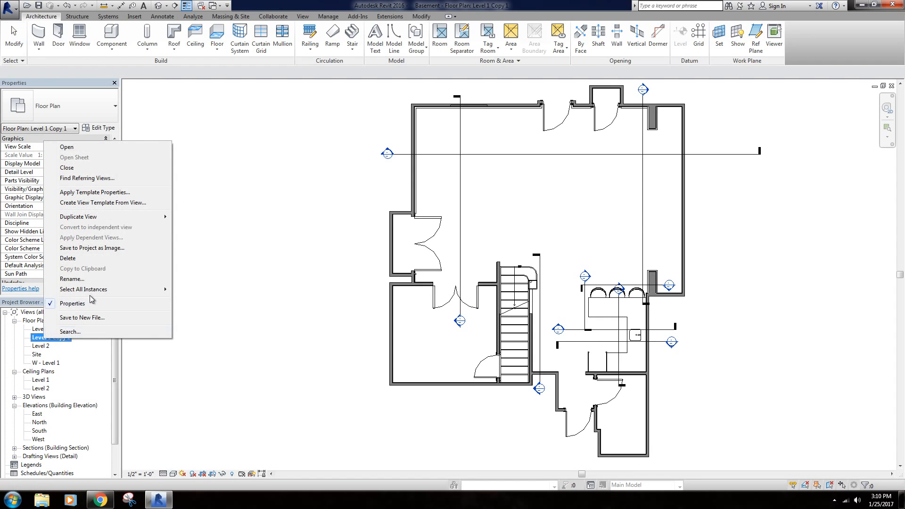
left_click(90, 280)
type("P- Level 1")
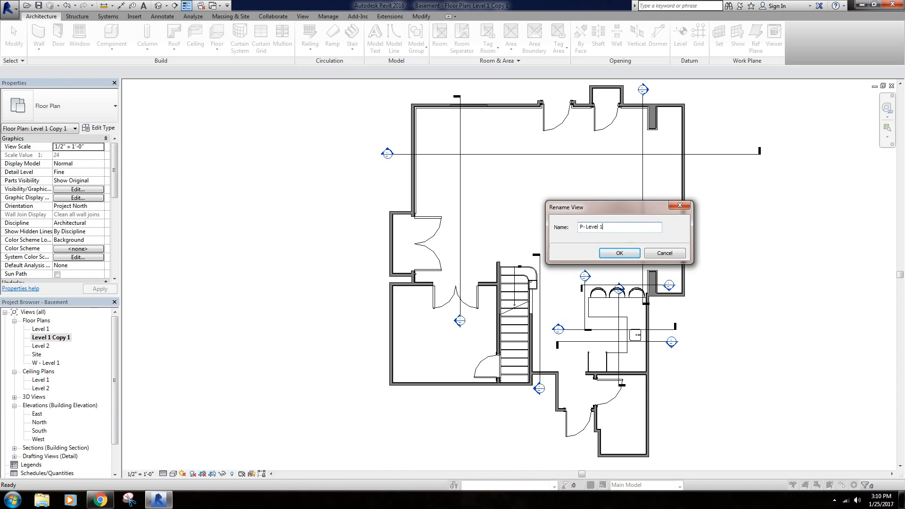
key("Return")
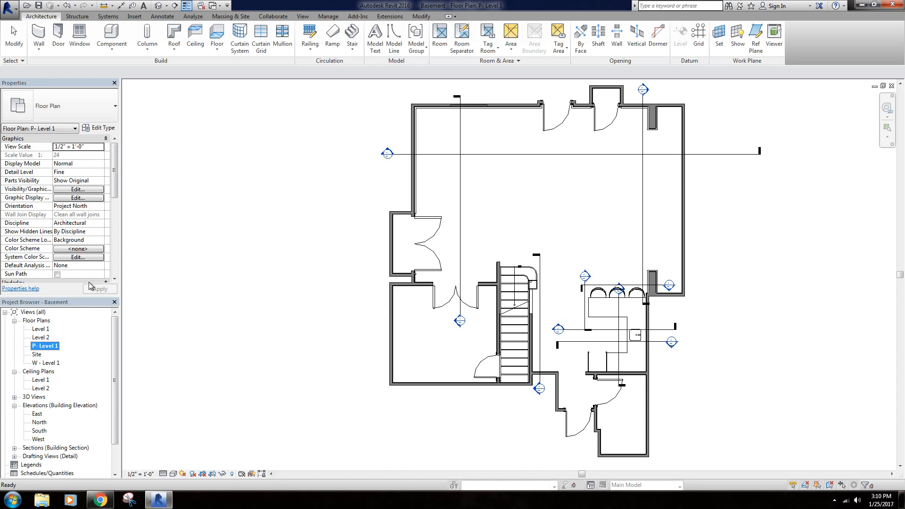
Open the W - Level 1 floor plan with the whole layout in view.
mouse_move(547, 196)
middle_mouse_down()
mouse_move(533, 202)
mouse_move(540, 205)
middle_mouse_up()
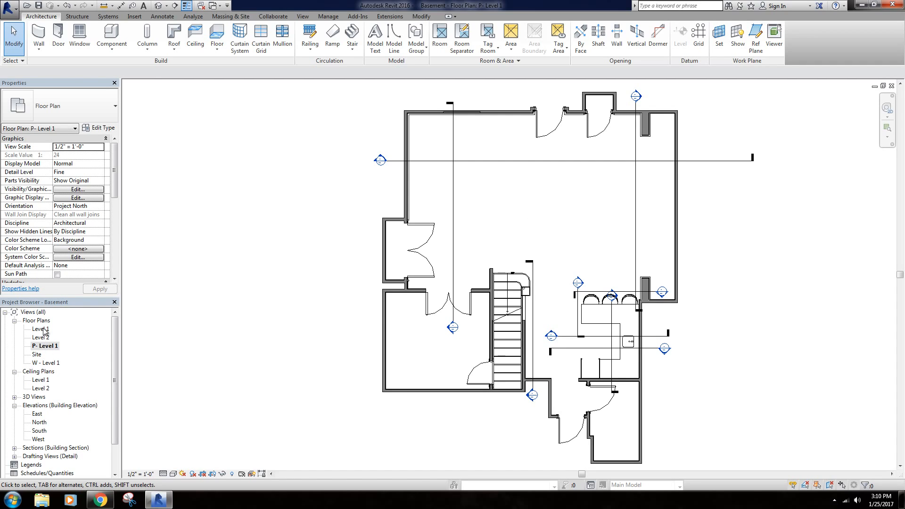
double_click(49, 363)
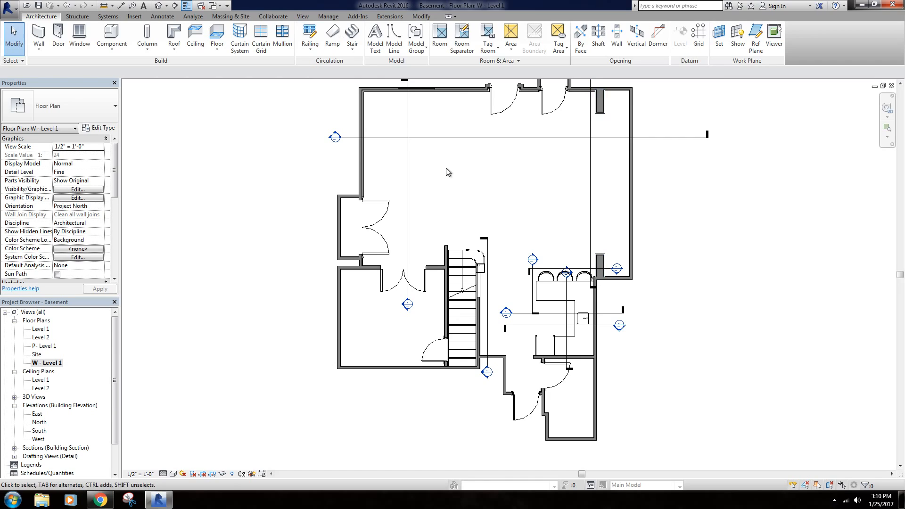
middle_click_drag(448, 172, 481, 196)
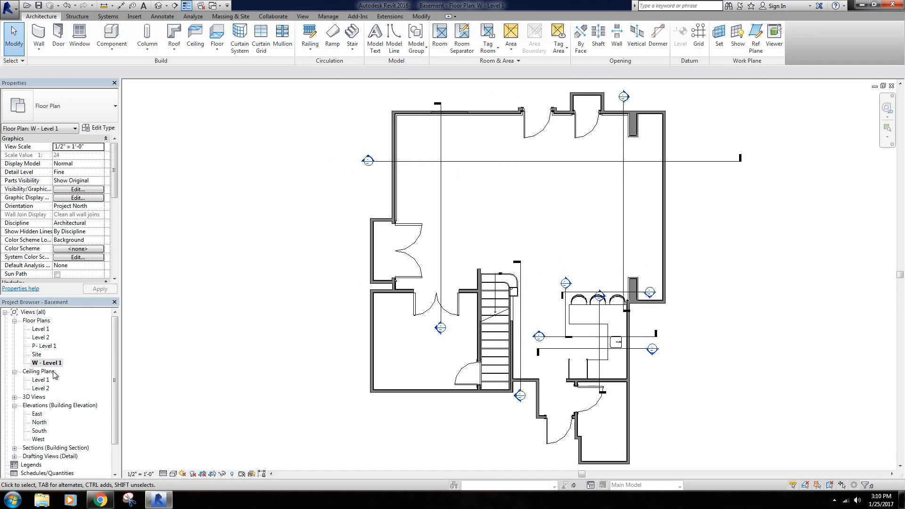
middle_click_drag(592, 220, 576, 215)
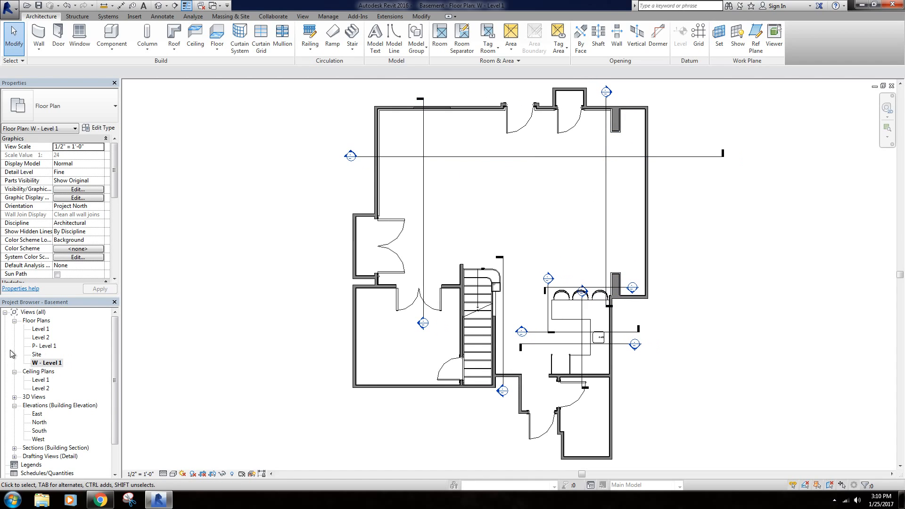
left_click(50, 347)
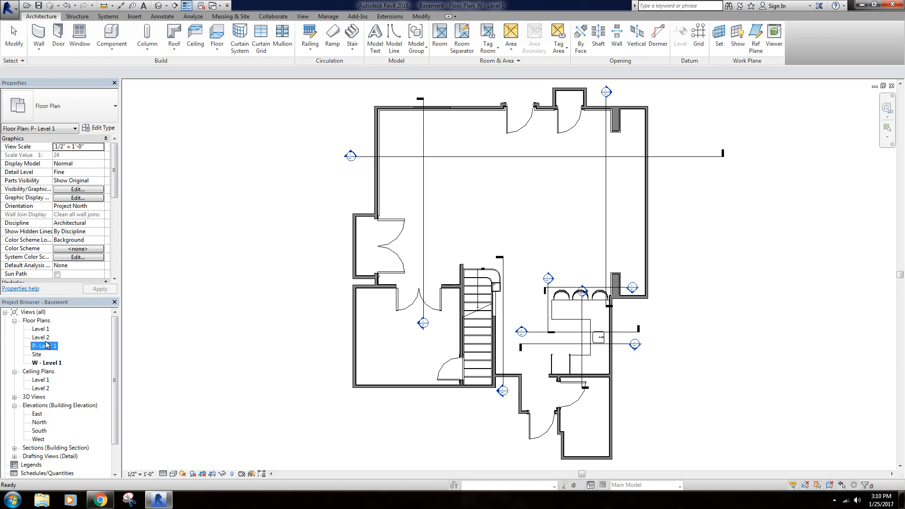
left_click(49, 364)
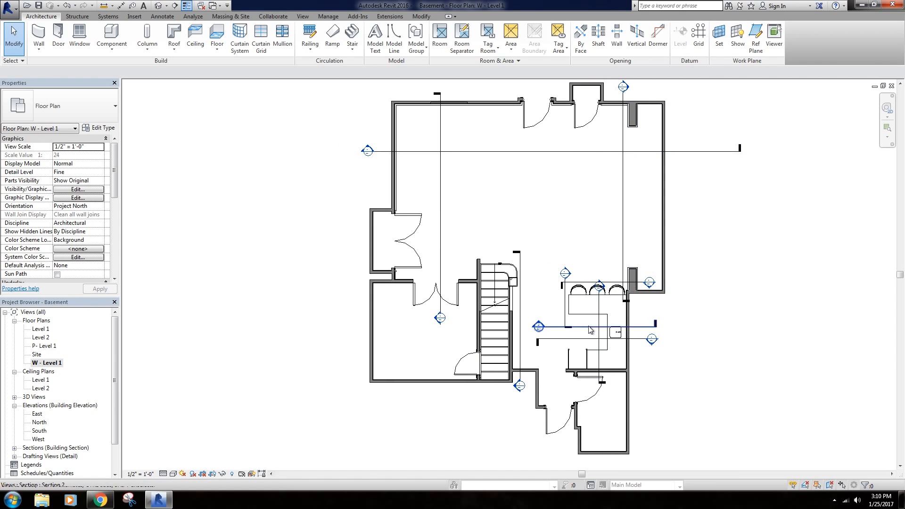
Draw a horizontal Medium Lines detail line from the wall face across the upper end of the stair, just above the UP label.
scroll(598, 345, "up", 1)
scroll(598, 346, "up", 3)
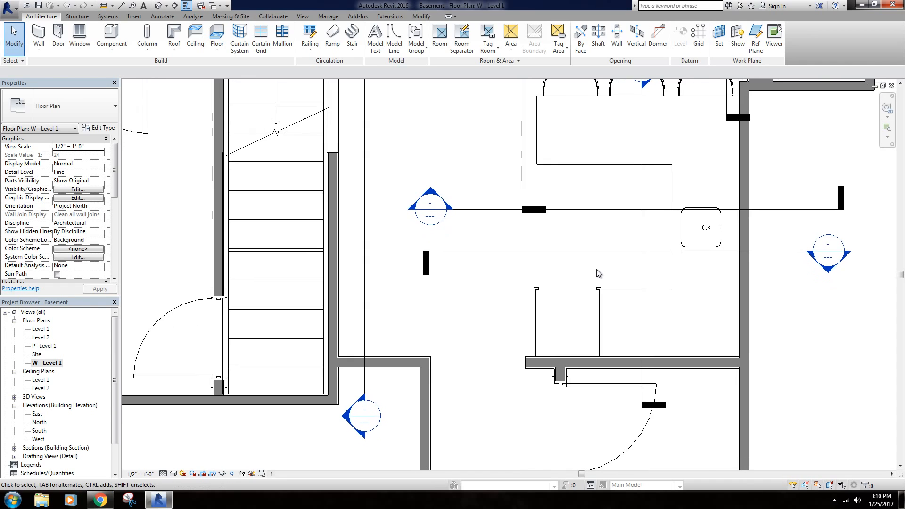
middle_click_drag(599, 271, 594, 283)
scroll(585, 264, "down", 3)
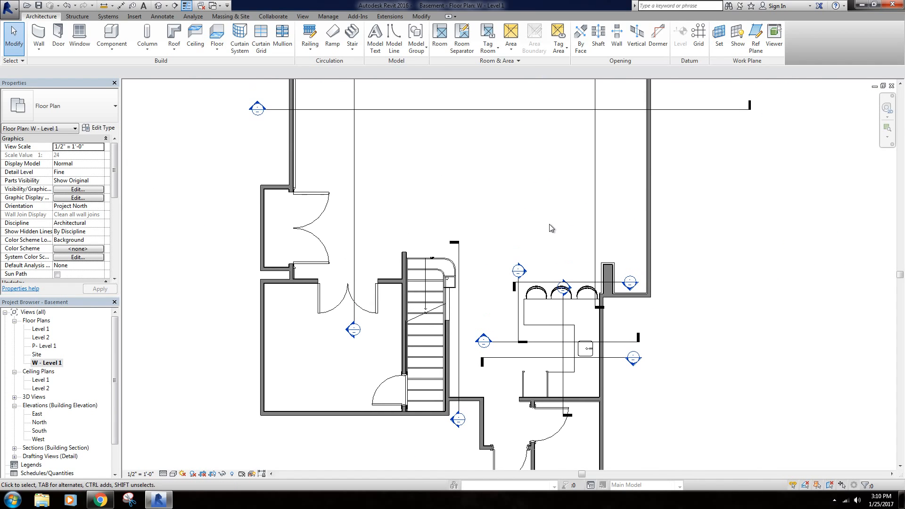
scroll(540, 323, "up", 3)
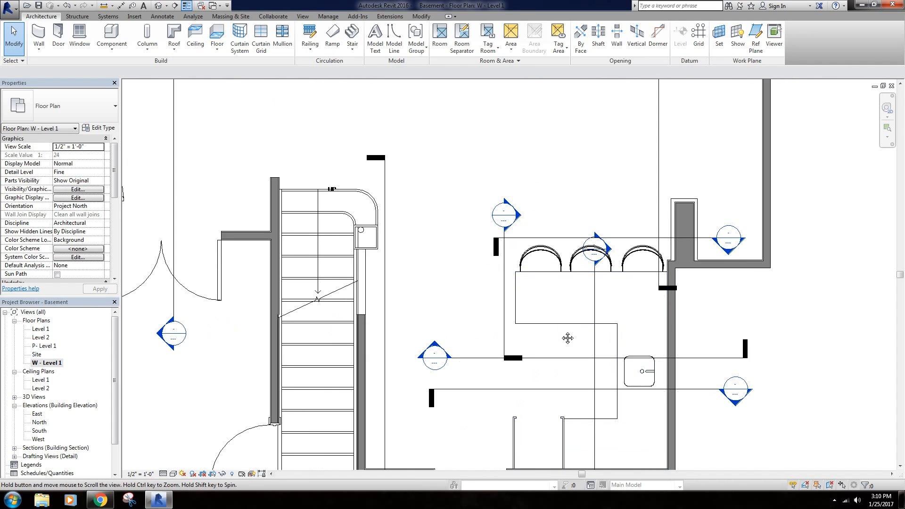
scroll(293, 142, "up", 3)
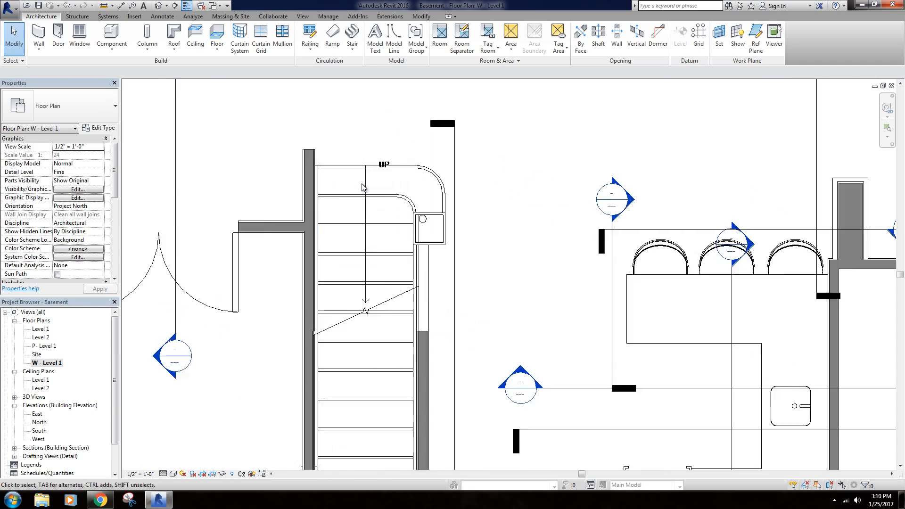
key("d")
key("l")
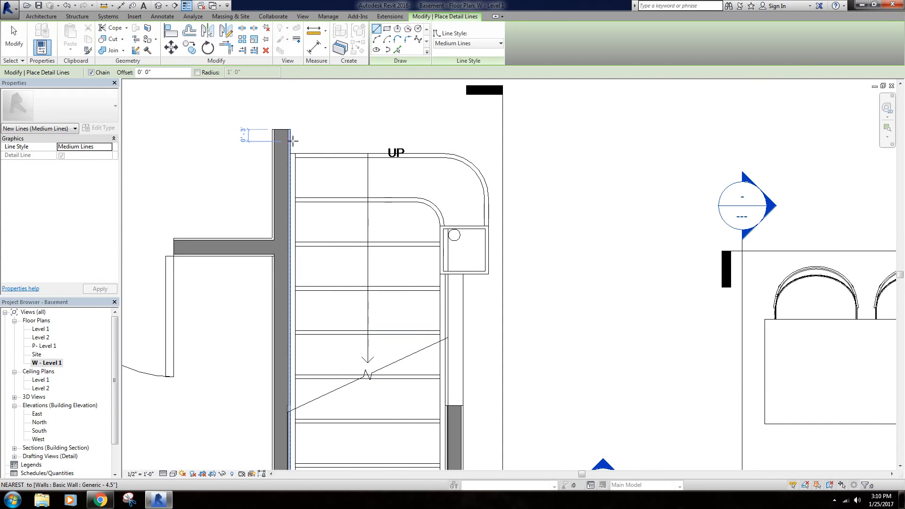
left_click(290, 141)
left_click(444, 141)
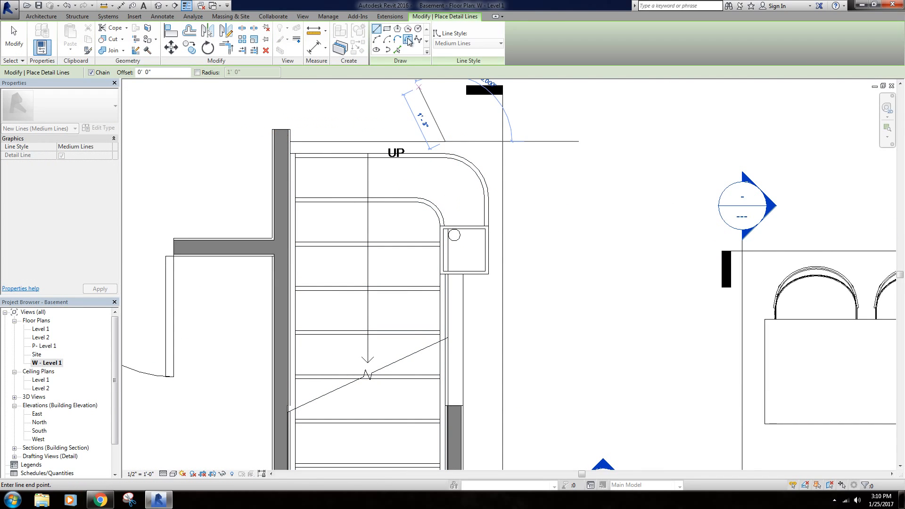
Draw a start-end-radius detail arc of about 1'-0" radius from the line's free end to the newel box's corner, bulging outward.
left_click(381, 40)
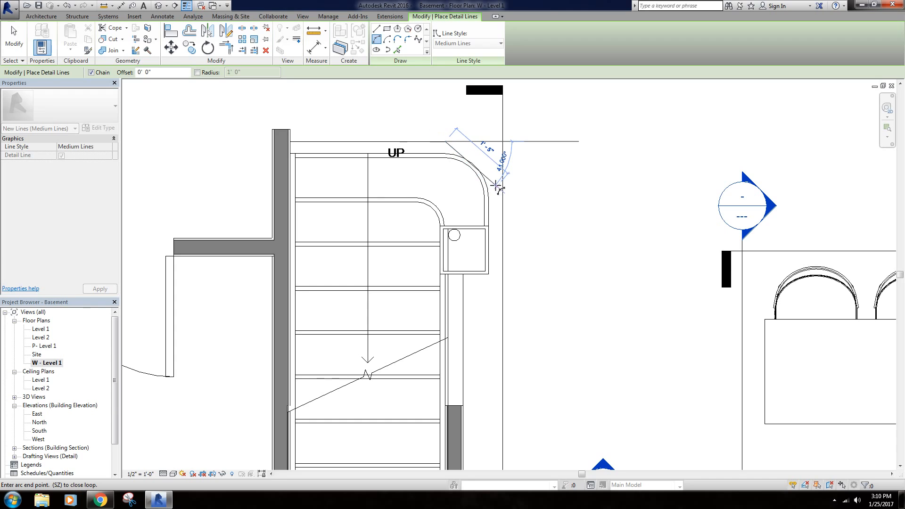
left_click(490, 225)
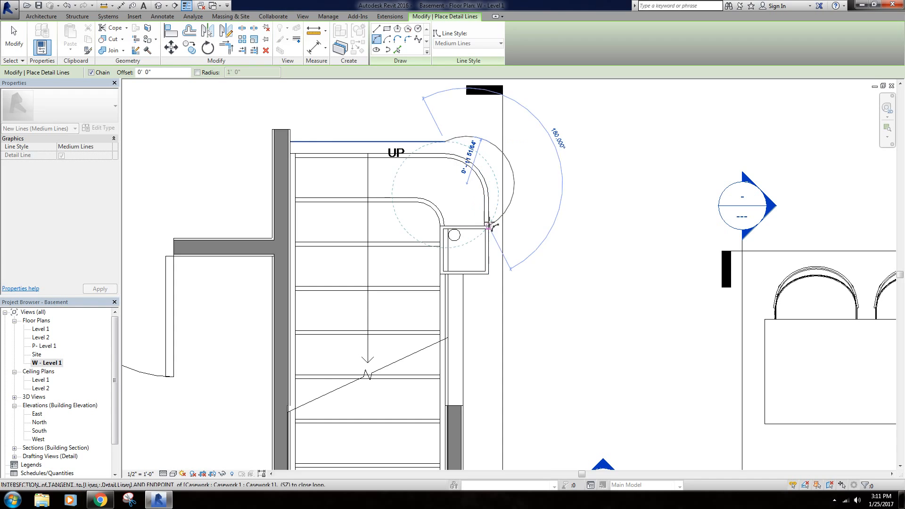
left_click(524, 178)
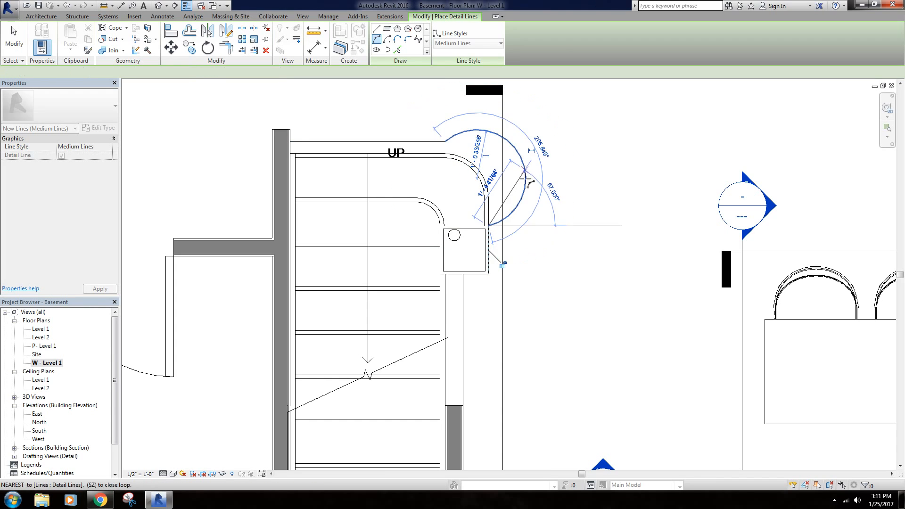
key("Escape")
key("Escape")
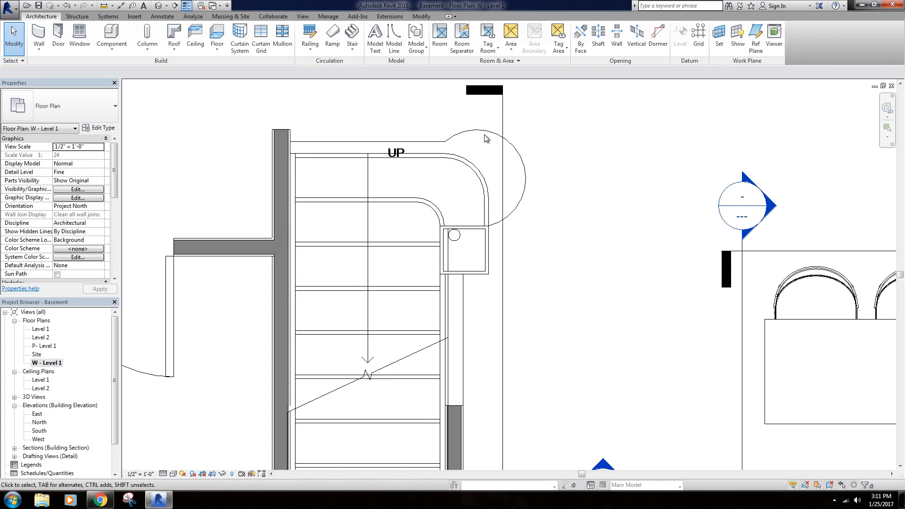
Delete the detail arc and the straight detail line drawn around the stair's upper end.
left_click(485, 134)
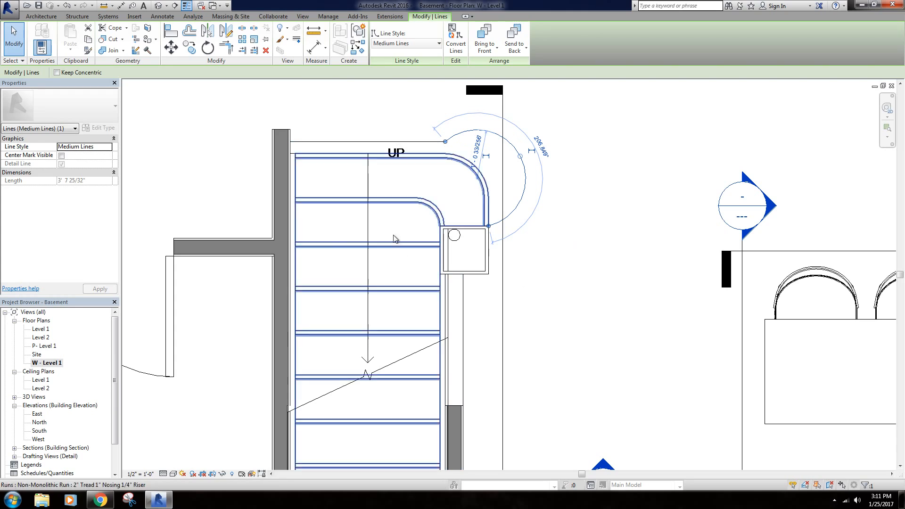
key("Delete")
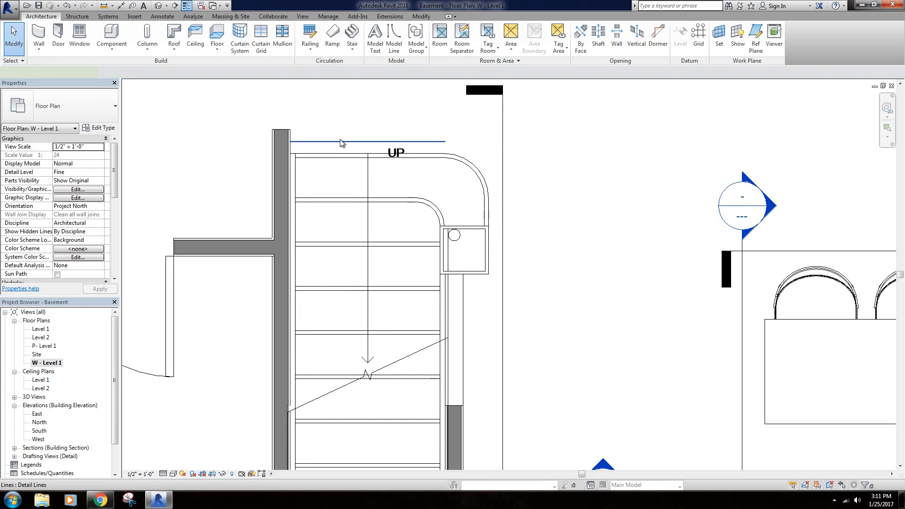
left_click(342, 141)
key("Delete")
Examine the stair and bar areas, ending with the whole W - Level 1 layout in view.
scroll(550, 178, "down", 6)
middle_click_drag(551, 189, 448, 180)
scroll(481, 236, "down", 1)
middle_click_drag(486, 244, 453, 231)
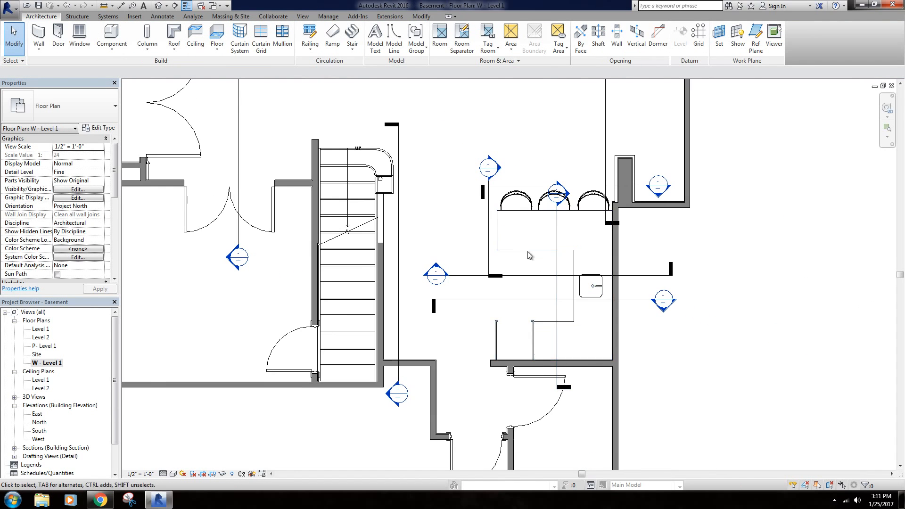
scroll(525, 268, "down", 1)
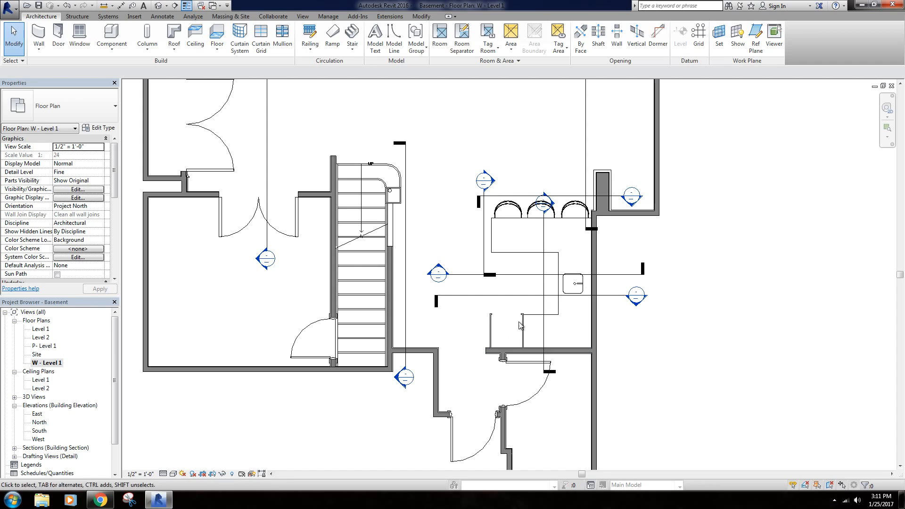
middle_click_drag(422, 232, 418, 250)
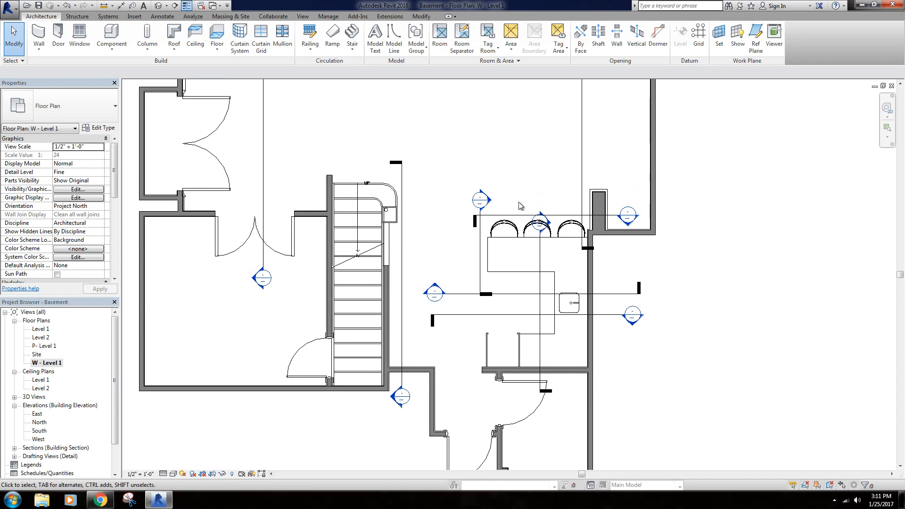
scroll(522, 144, "down", 2)
middle_click_drag(507, 132, 493, 227)
scroll(467, 216, "down", 1)
scroll(518, 212, "up", 1)
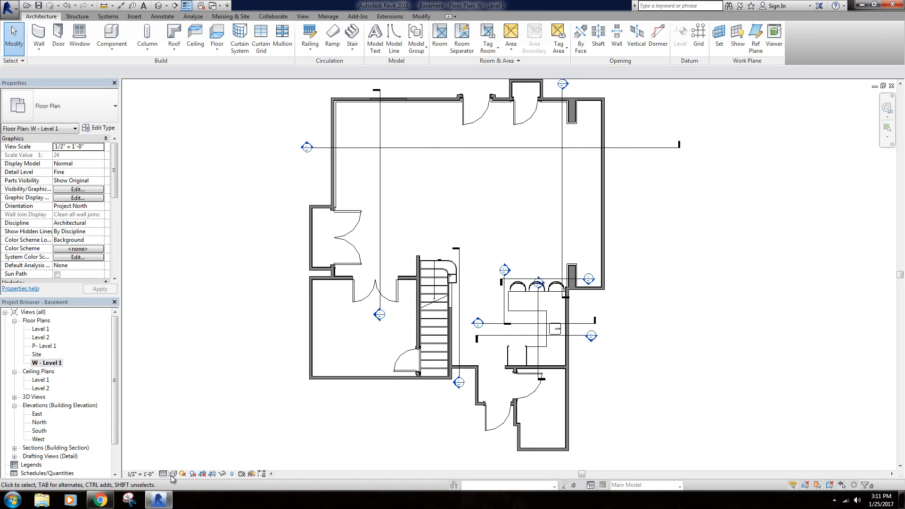
Examine the bar counter, stools and sink up close in relation to the neighbouring stair.
scroll(545, 384, "up", 5)
scroll(520, 338, "up", 4)
middle_click_drag(512, 263, 456, 326)
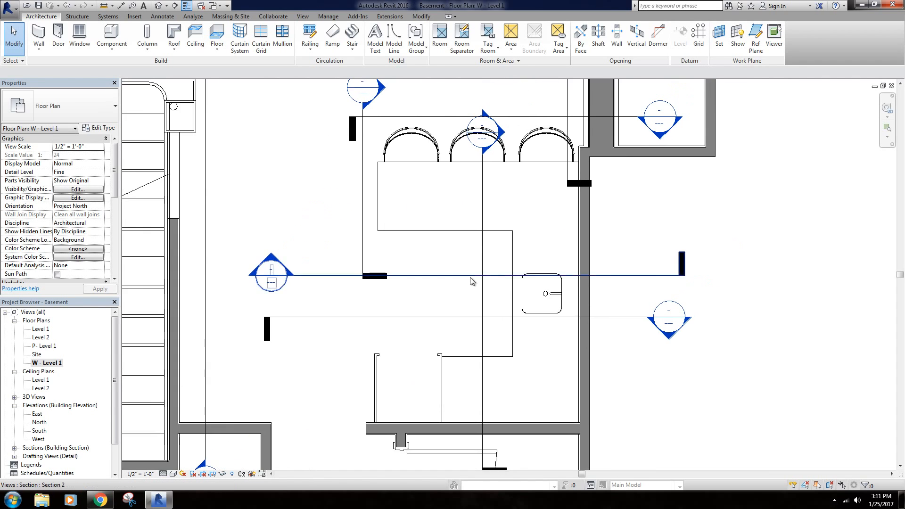
scroll(471, 282, "up", 1)
mouse_move(468, 285)
middle_mouse_down()
mouse_move(474, 259)
mouse_move(462, 233)
mouse_move(461, 273)
middle_mouse_up()
scroll(515, 188, "up", 2)
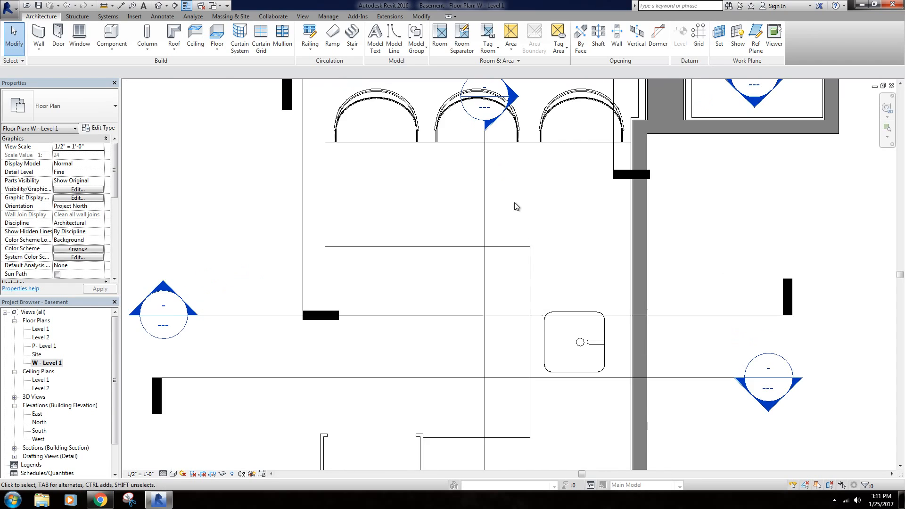
middle_click_drag(515, 206, 568, 243)
middle_click_drag(369, 261, 600, 255)
scroll(601, 256, "down", 2)
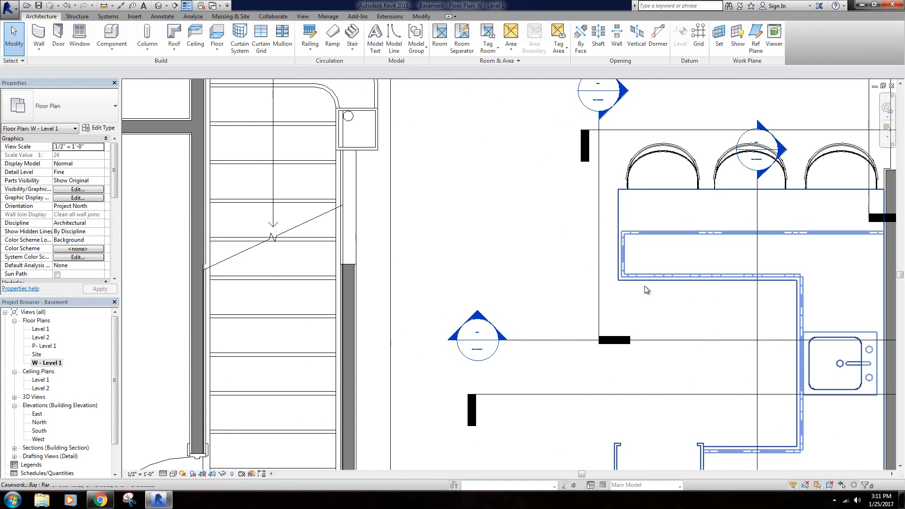
scroll(550, 277, "up", 1)
middle_click_drag(643, 282, 548, 237)
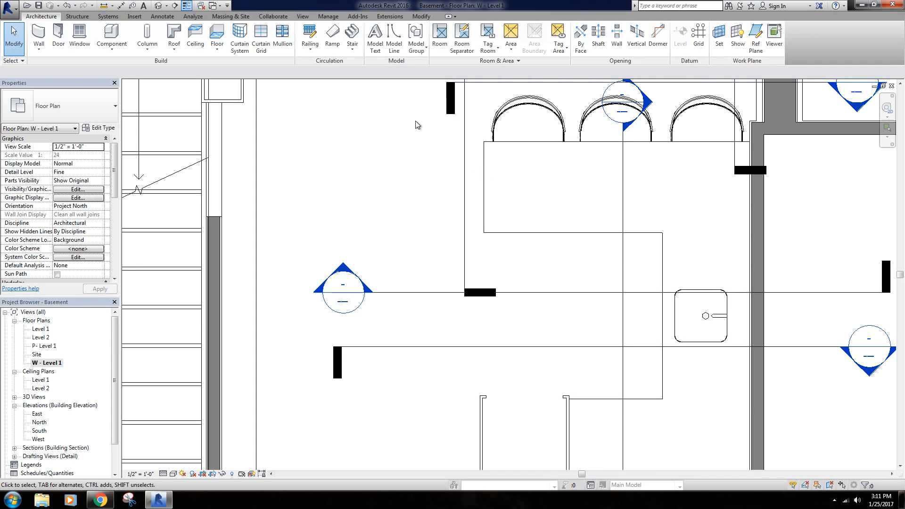
scroll(357, 115, "down", 3)
middle_click_drag(357, 115, 454, 256)
scroll(483, 254, "up", 2)
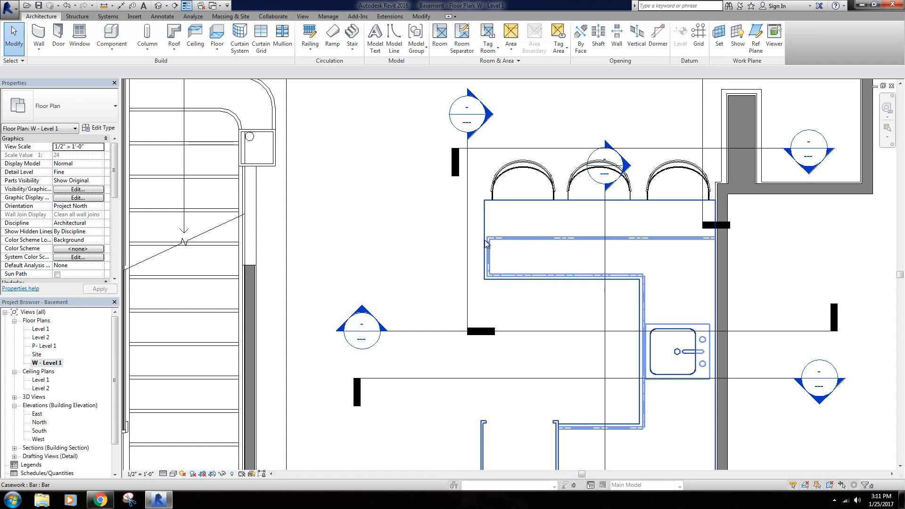
Set the W - Level 1 plan's visual style to Wireframe.
middle_click_drag(406, 263, 513, 248)
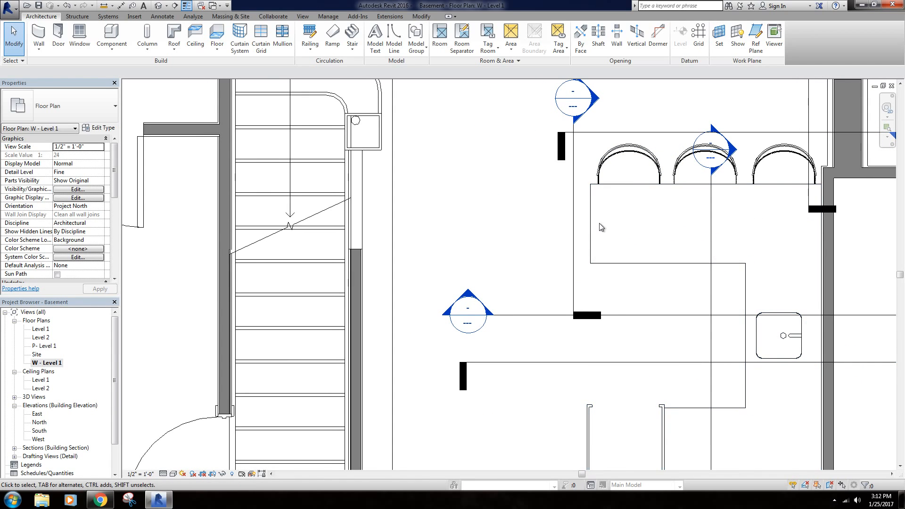
middle_click_drag(583, 246, 574, 206)
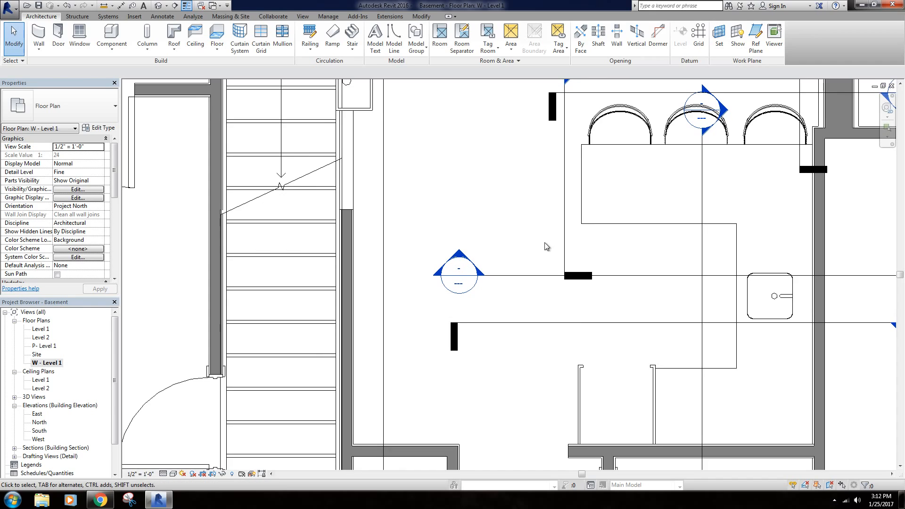
left_click(173, 475)
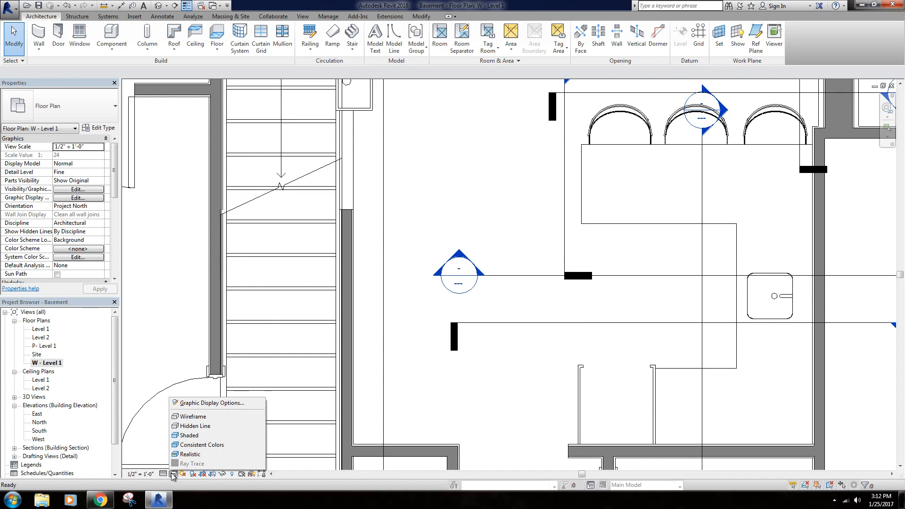
left_click(193, 417)
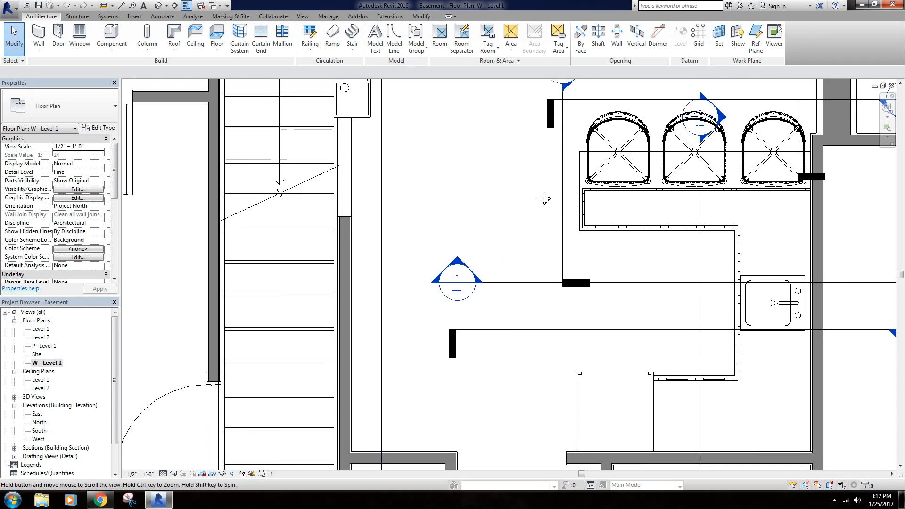
Draw a horizontal Medium Lines detail line about 6'-4" long from the bar wall's upper corner to the stair wall.
scroll(542, 259, "down", 4)
middle_click_drag(536, 258, 352, 231)
scroll(595, 250, "up", 8)
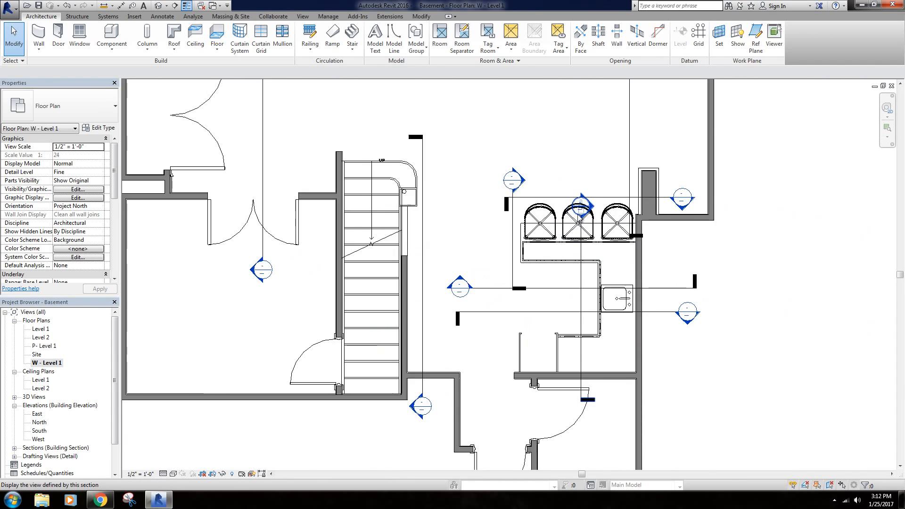
middle_click_drag(449, 295, 663, 289)
middle_click_drag(552, 285, 607, 278)
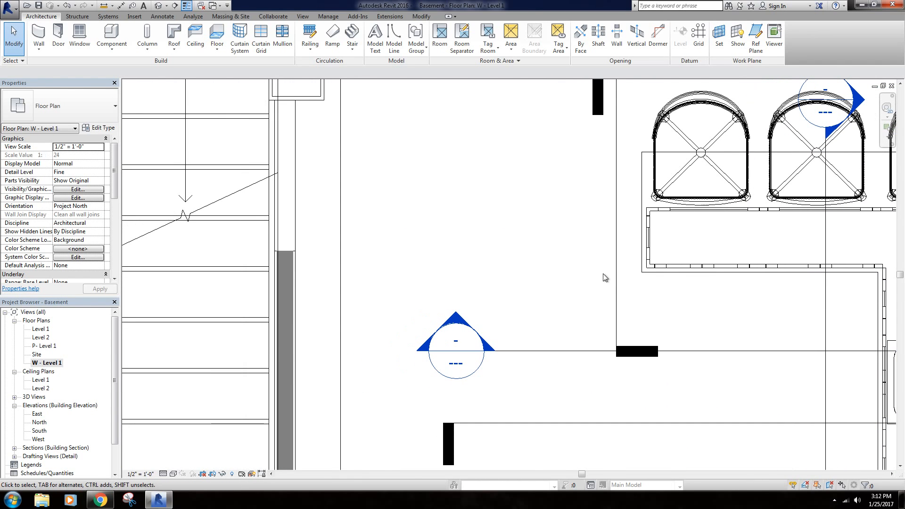
key("d")
key("l")
left_click(645, 208)
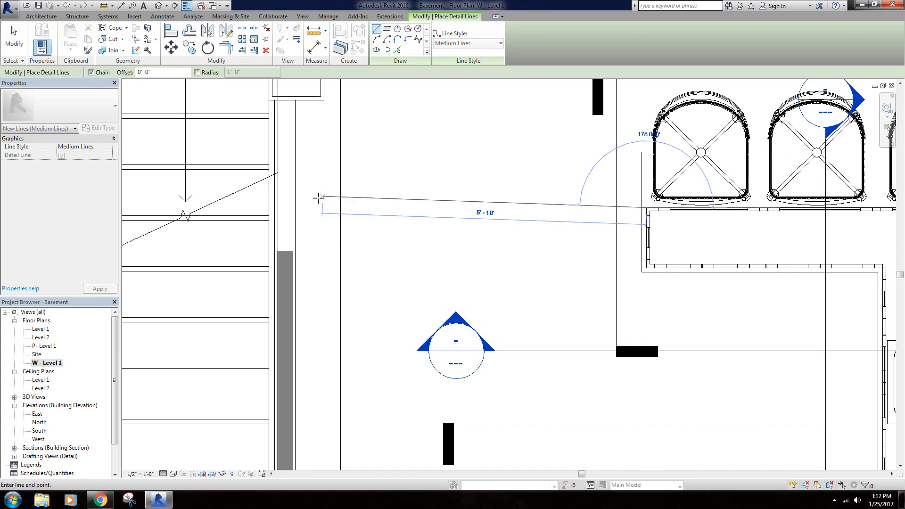
left_click(297, 208)
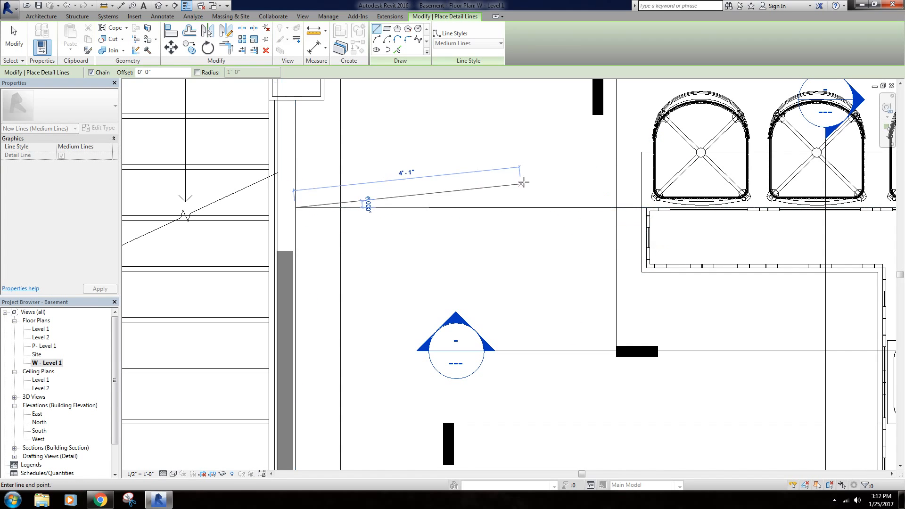
scroll(522, 180, "down", 3)
key("Escape")
key("Escape")
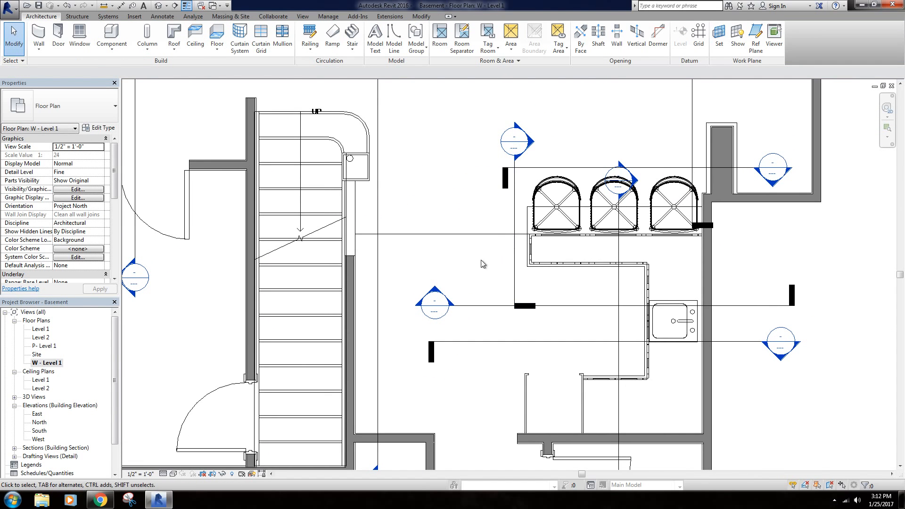
Delete the horizontal detail line between the bar and the stair wall.
middle_click_drag(499, 273, 473, 274)
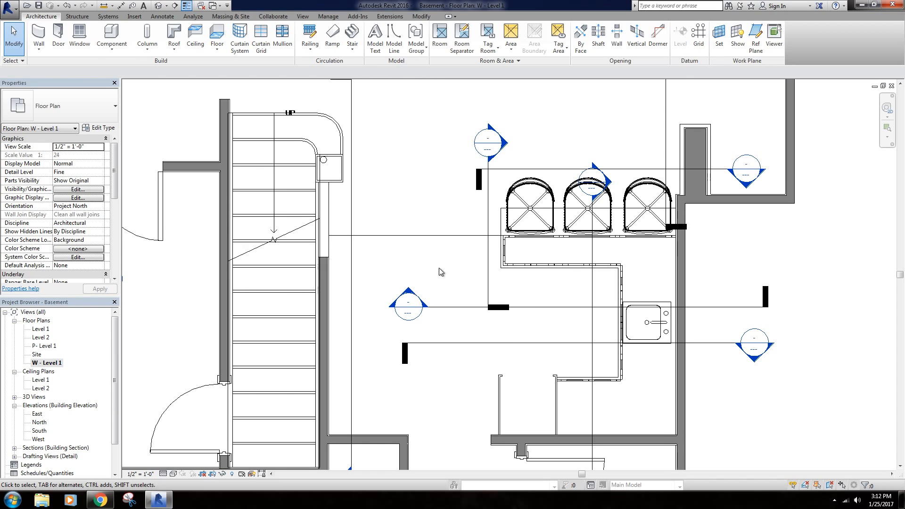
left_click(434, 235)
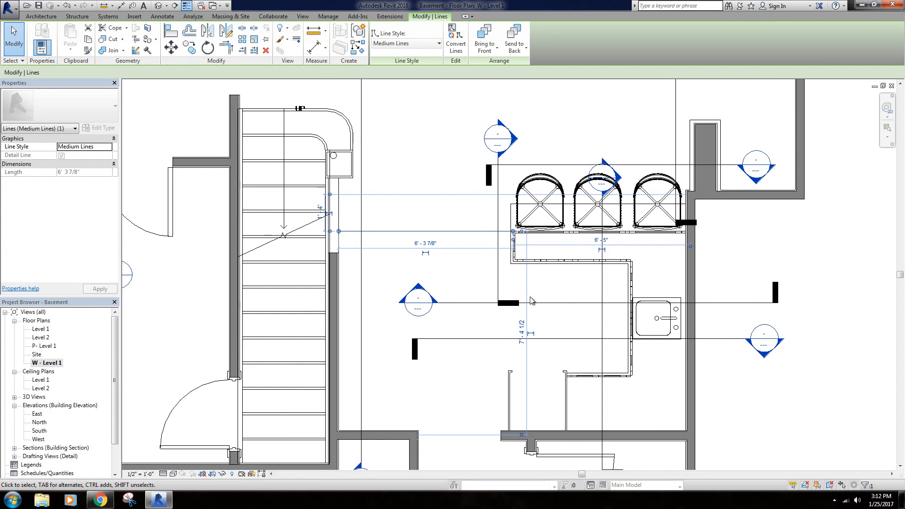
scroll(529, 303, "up", 2)
key("Escape")
scroll(498, 221, "down", 2)
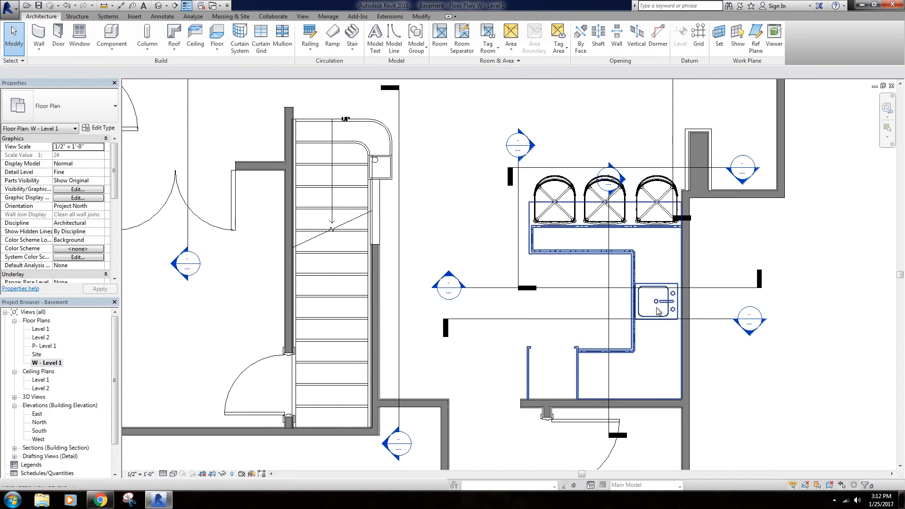
middle_click_drag(543, 198, 568, 211)
left_click(573, 180)
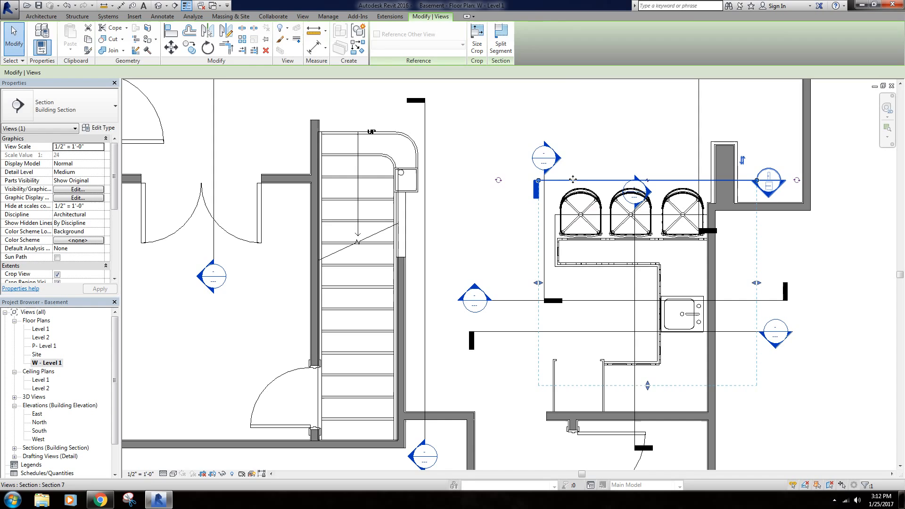
left_click(491, 221)
scroll(550, 287, "down", 2)
middle_click_drag(549, 287, 501, 287)
middle_click_drag(545, 306, 547, 315)
scroll(507, 309, "up", 3)
scroll(397, 260, "down", 3)
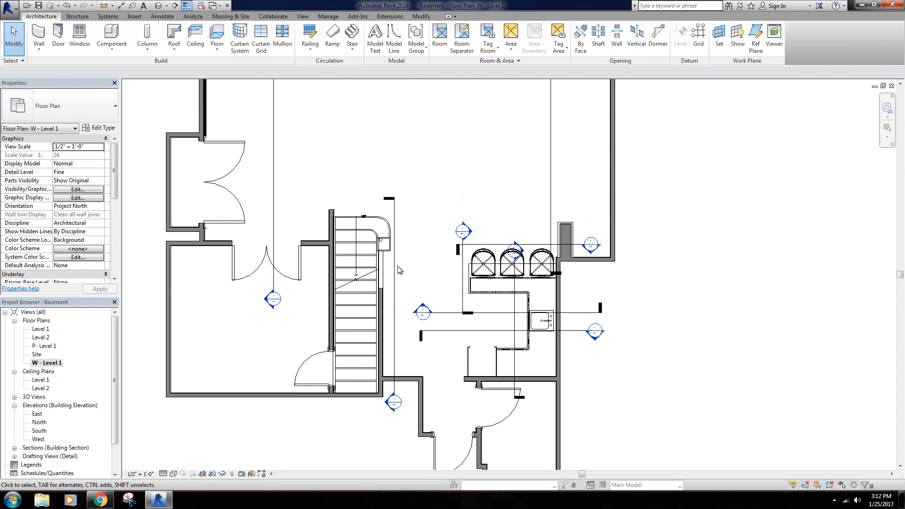
Open the section view cut alongside the stair, and return to the W - Level 1 plan.
left_click(395, 265)
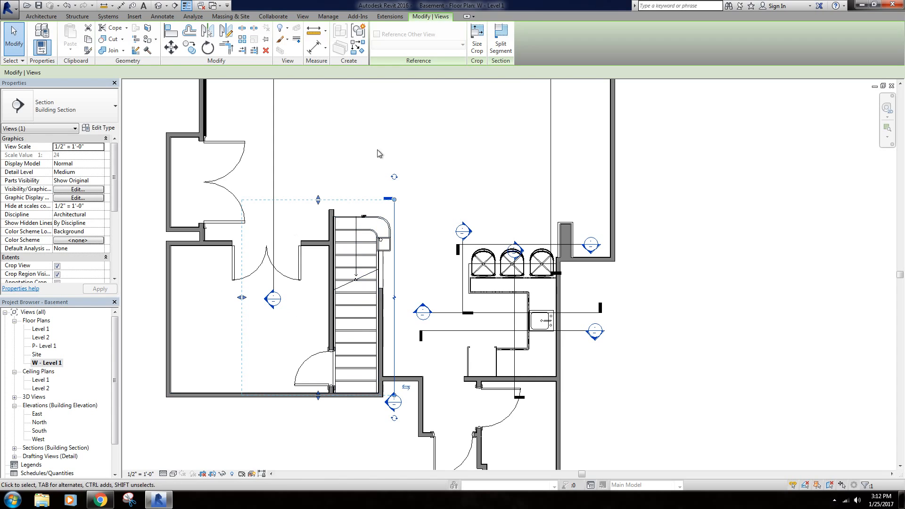
right_click(394, 282)
left_click(434, 77)
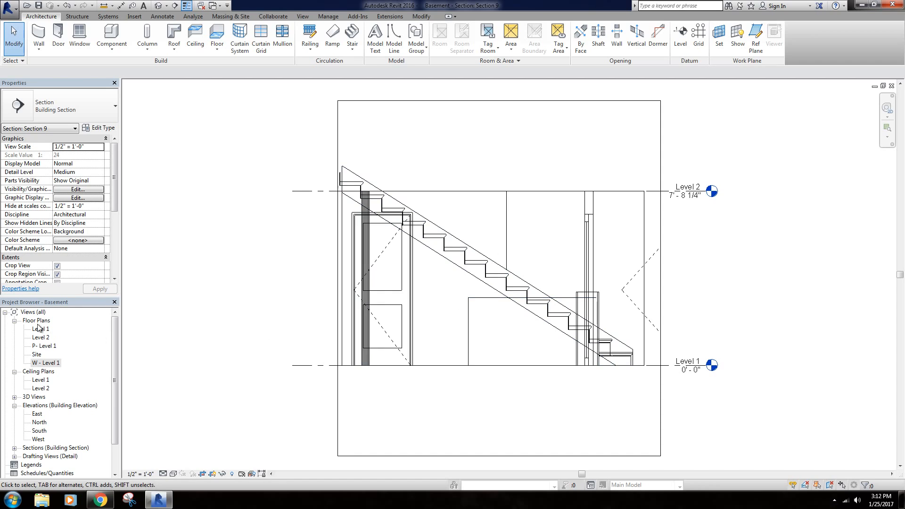
double_click(47, 363)
left_click(248, 337)
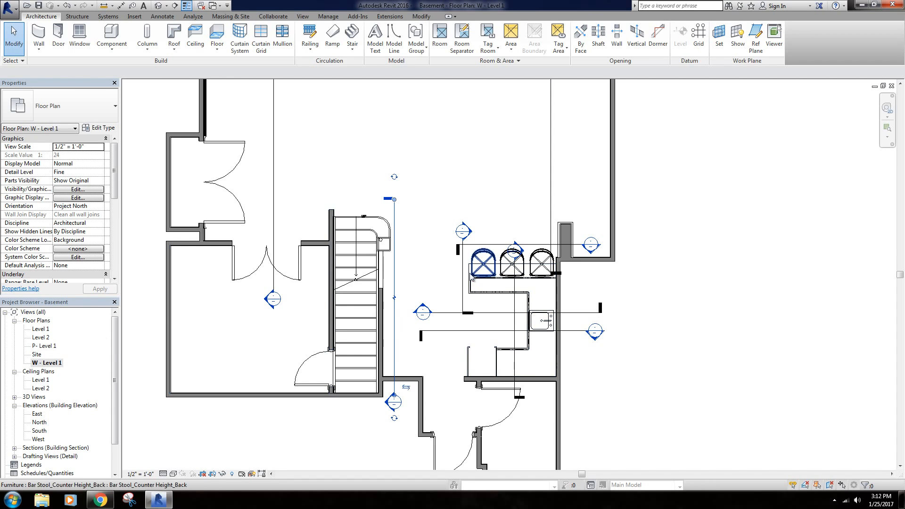
Inspect the section marker at the bar's stair-facing end and list all building section views in the project.
middle_click_drag(411, 259, 417, 236)
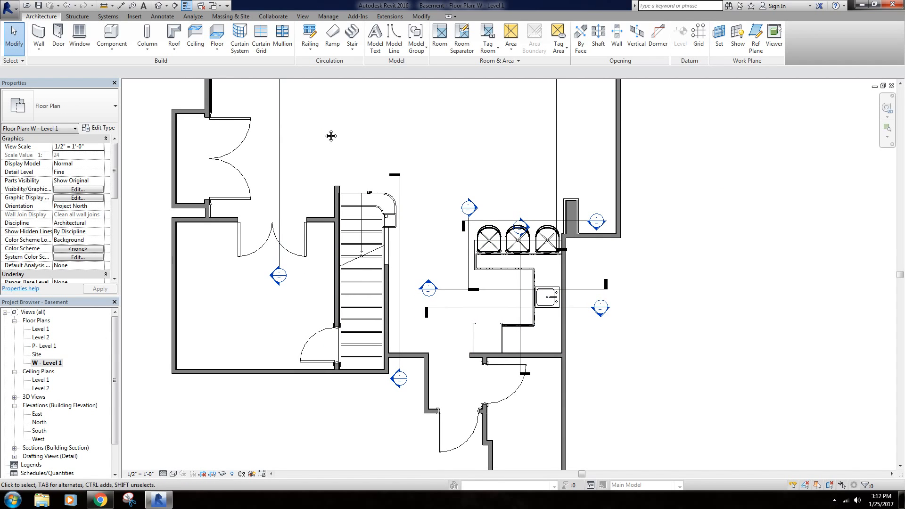
middle_click_drag(308, 143, 305, 151)
right_click(466, 240)
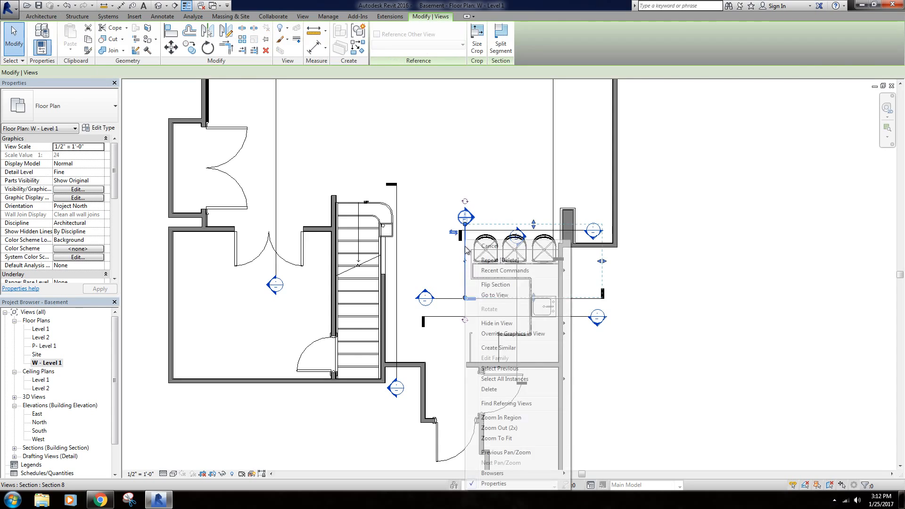
left_click(448, 125)
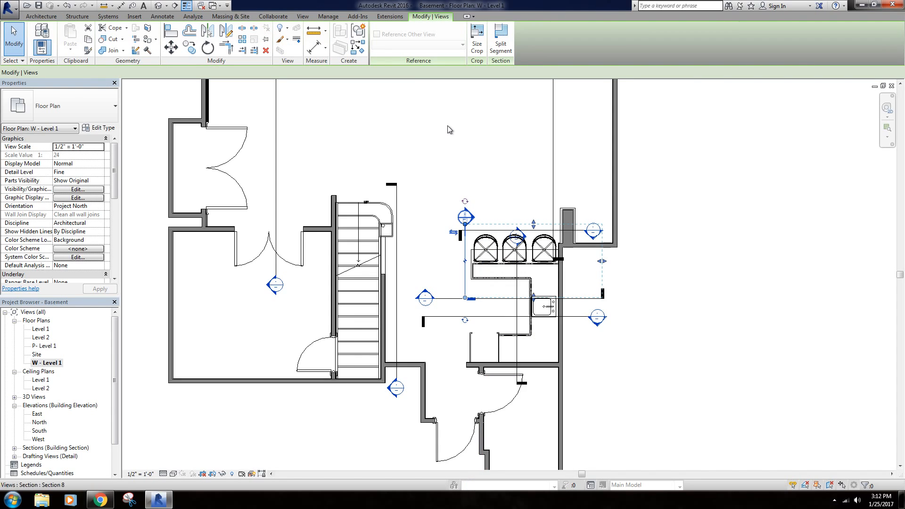
middle_click_drag(474, 150, 483, 149)
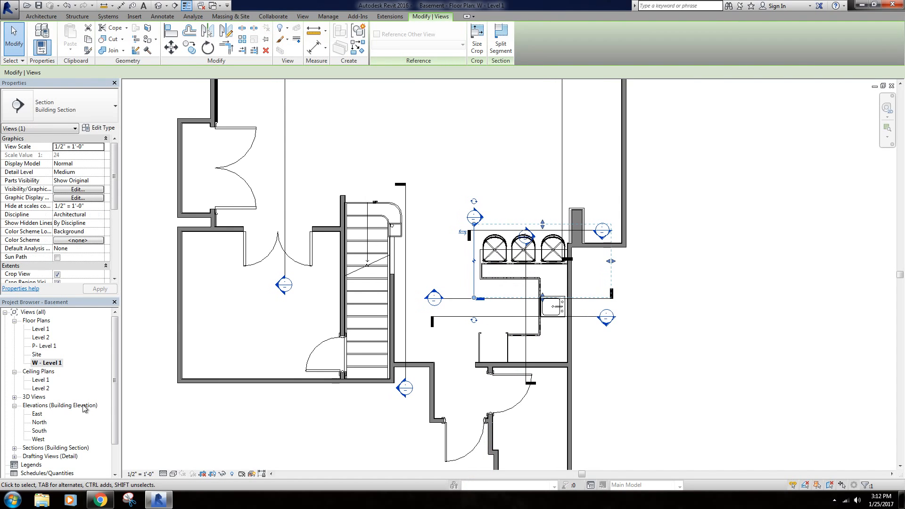
left_click(14, 448)
scroll(116, 405, "down", 3)
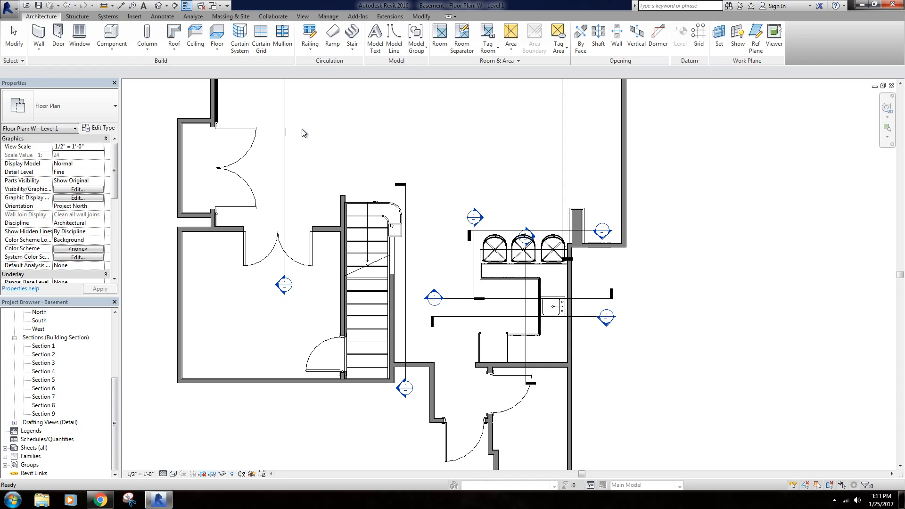
left_click(420, 189)
left_click(434, 165)
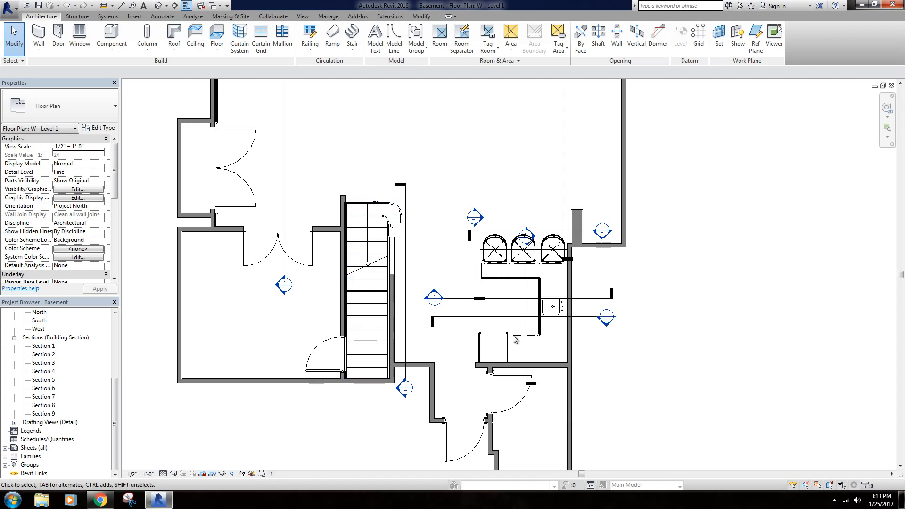
left_click(473, 264)
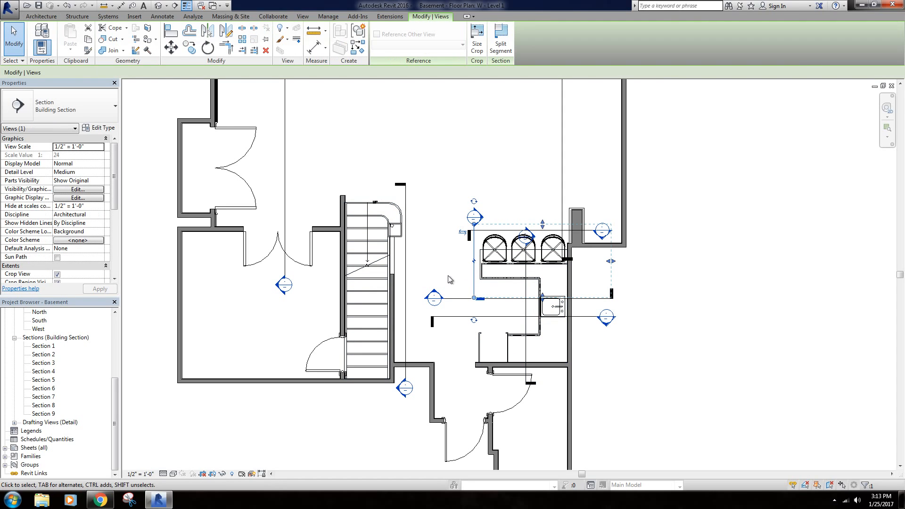
right_click(476, 245)
left_click(486, 152)
middle_click_drag(492, 161, 488, 181)
scroll(486, 177, "down", 3)
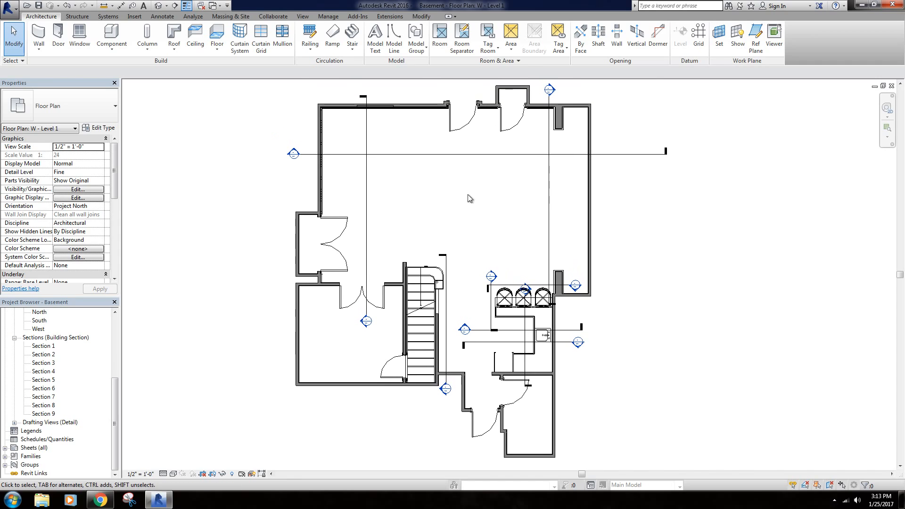
Open the original Level 1 floor plan and bring the whole basement layout into view.
scroll(57, 358, "up", 5)
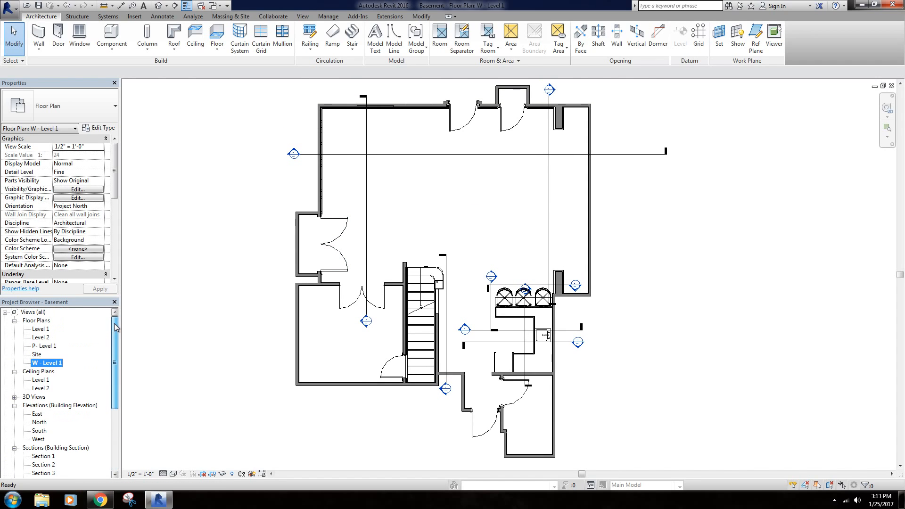
double_click(41, 328)
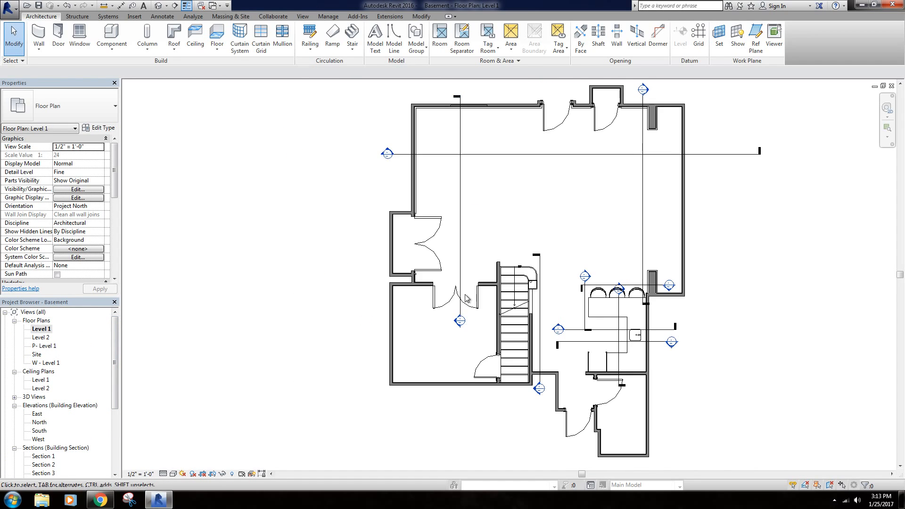
middle_click_drag(464, 222, 522, 222)
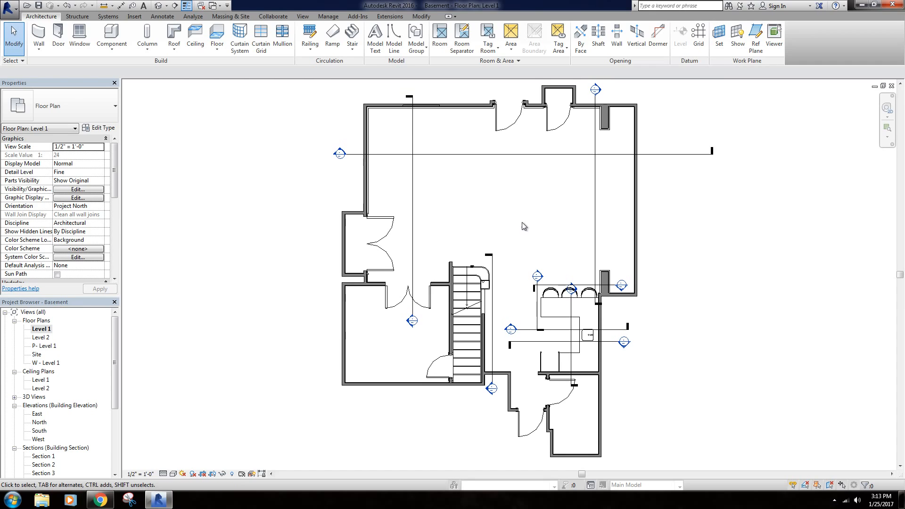
middle_click_drag(471, 200, 481, 195)
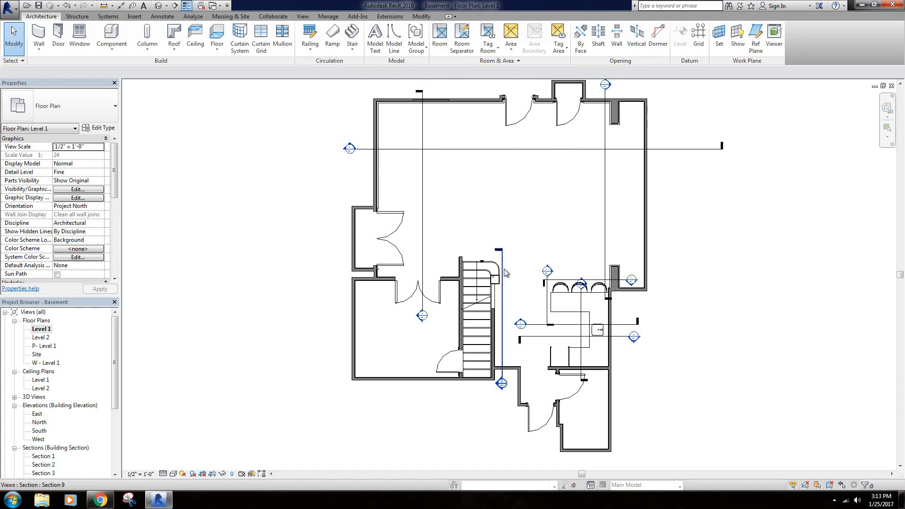
middle_click_drag(481, 192, 477, 191)
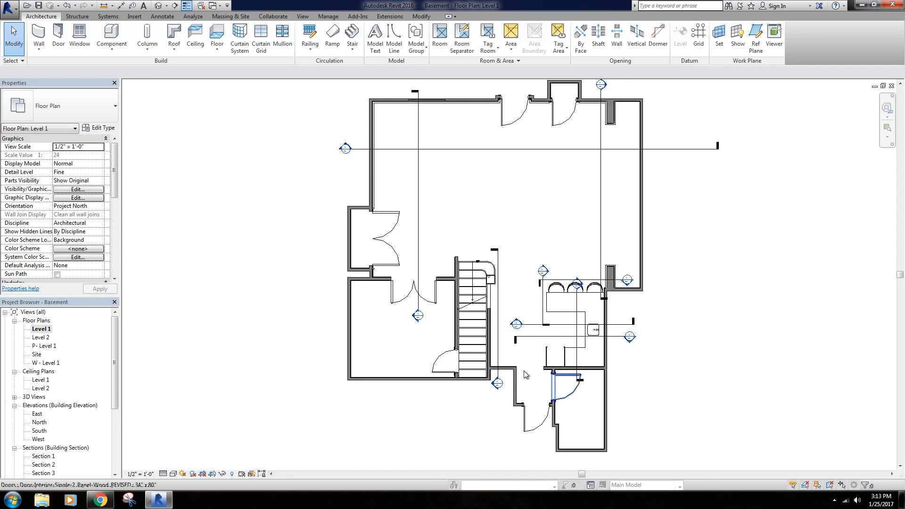
middle_click_drag(516, 199, 515, 199)
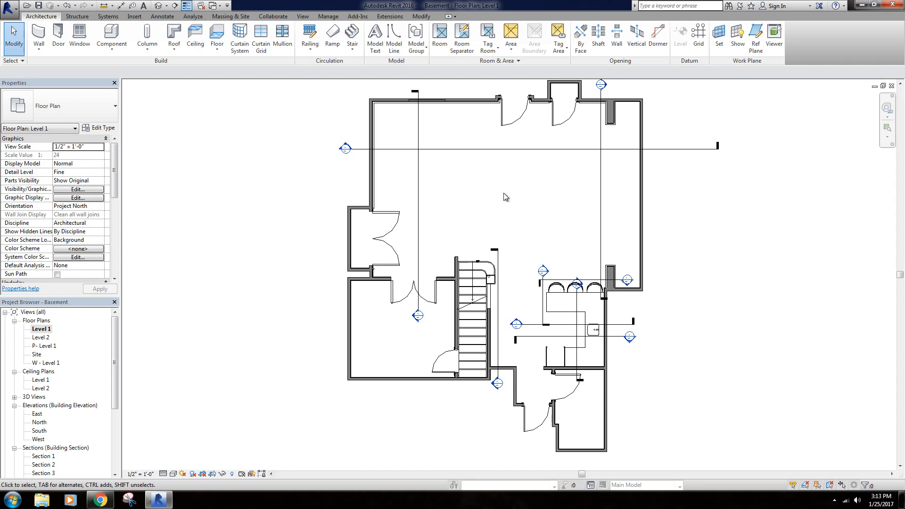
middle_click_drag(314, 188, 307, 188)
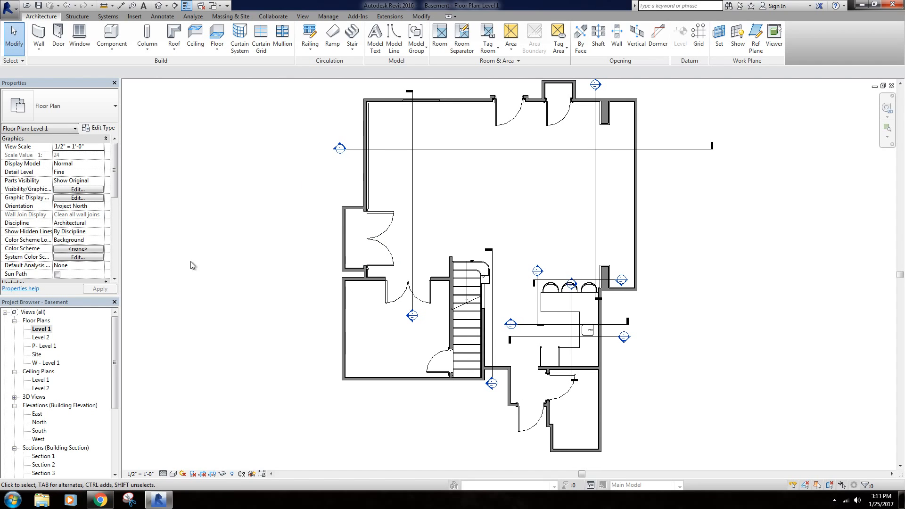
Duplicate the Architectural Plan view template as a new template named Construction Plan from the Level 1 view's template settings.
left_click_drag(118, 183, 119, 250)
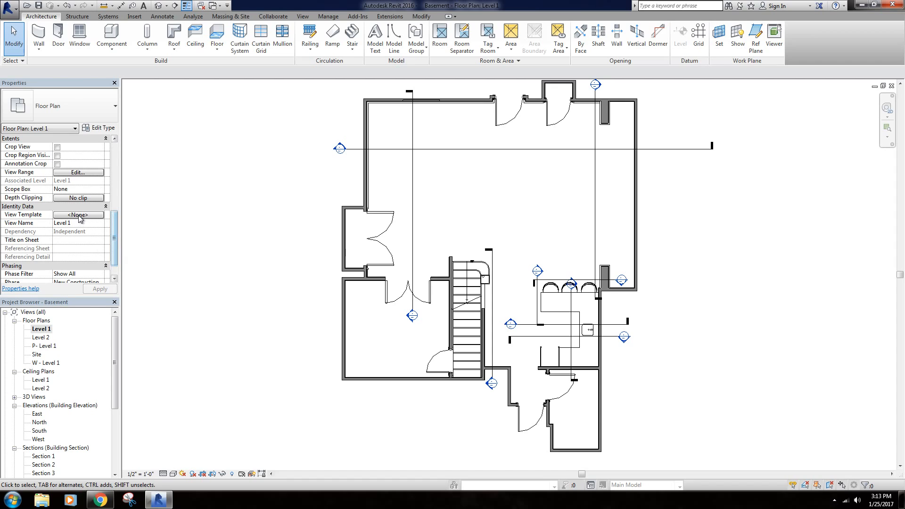
left_click(81, 215)
left_click_drag(412, 144, 399, 148)
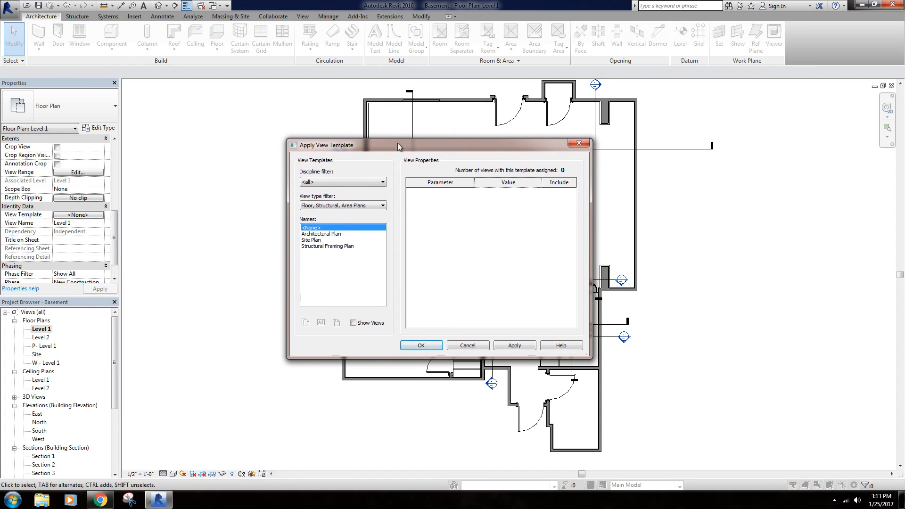
left_click(333, 235)
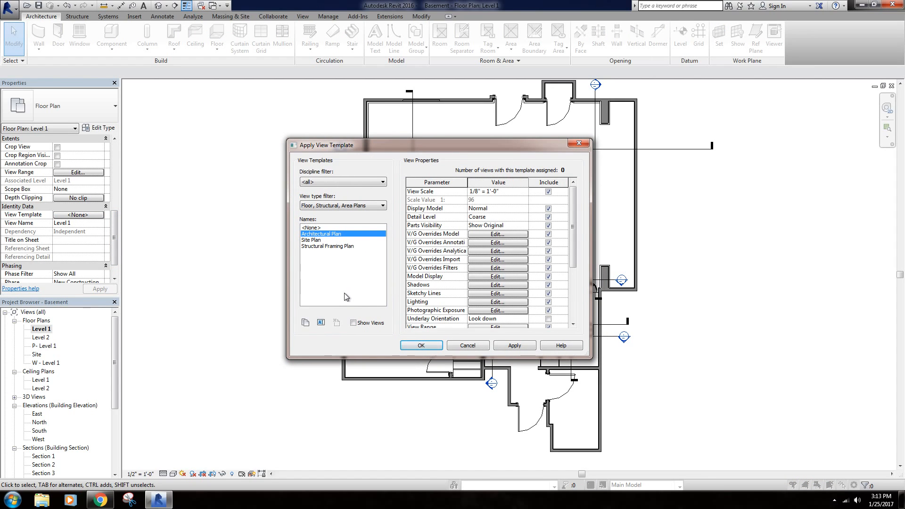
left_click(306, 323)
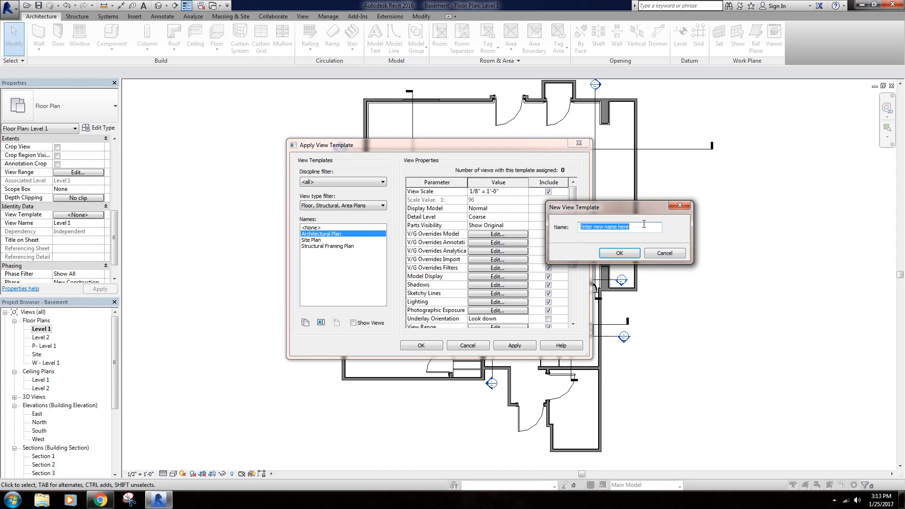
type("Construction Plan")
key("Return")
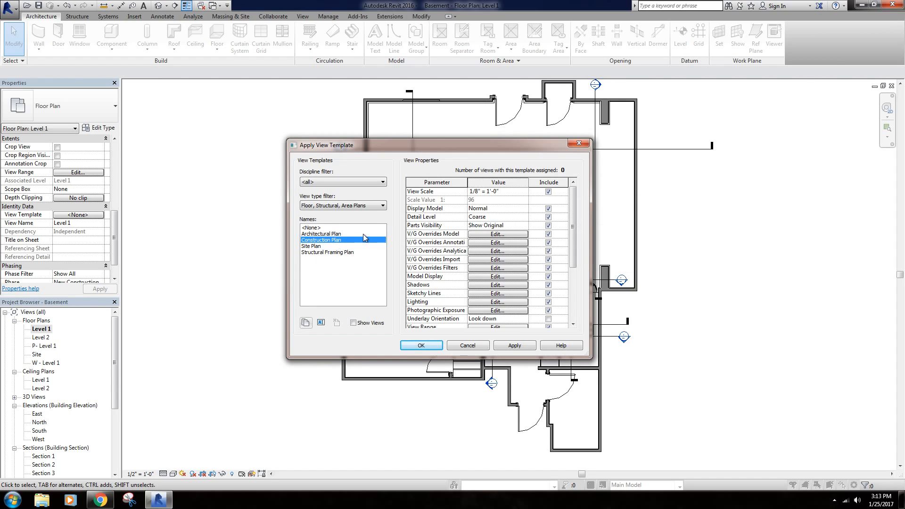
Set the Construction Plan template's view scale to 1/4" = 1'-0".
left_click(523, 193)
left_click(524, 192)
scroll(496, 223, "up", 1)
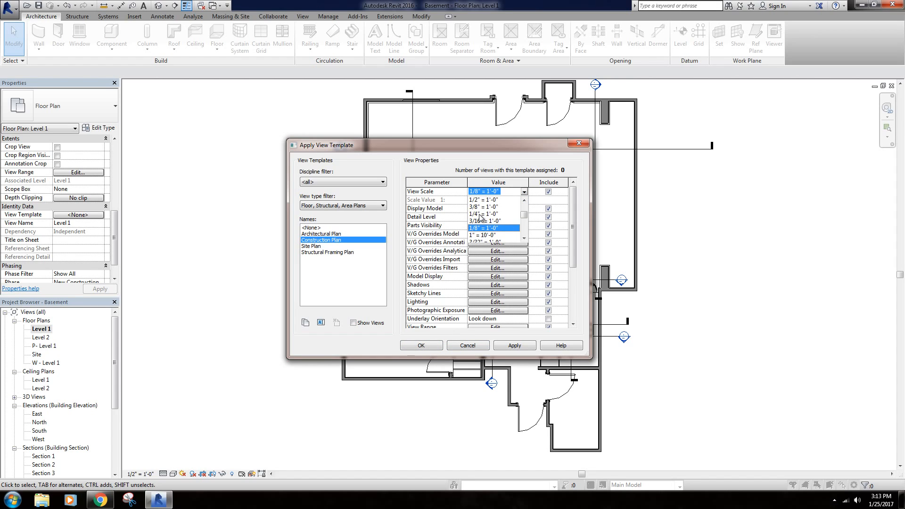
left_click(481, 214)
left_click_drag(471, 148, 288, 173)
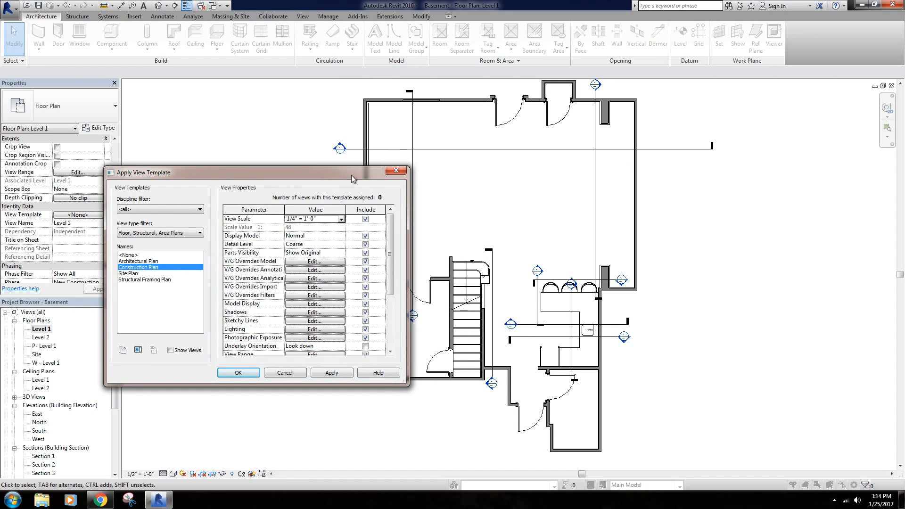
left_click_drag(277, 179, 433, 192)
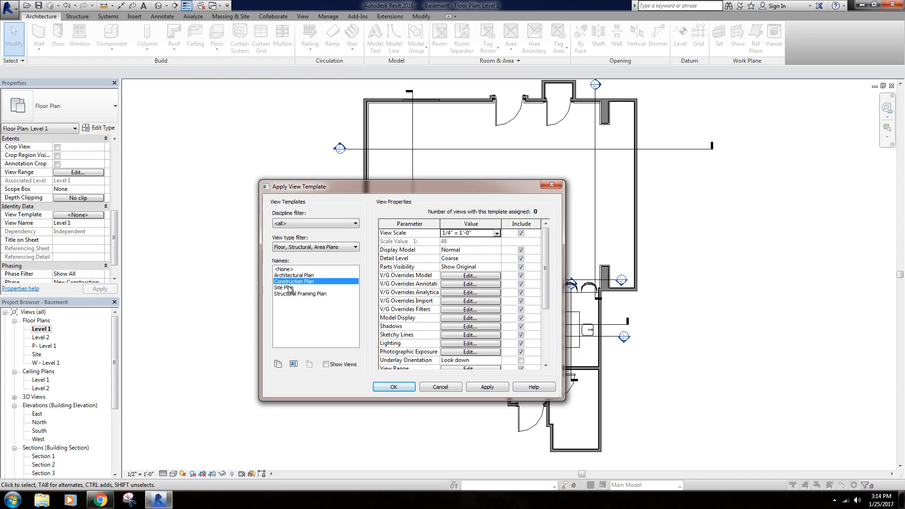
Review the Construction Plan template's display model options and choose Normal.
left_click(474, 250)
left_click(496, 251)
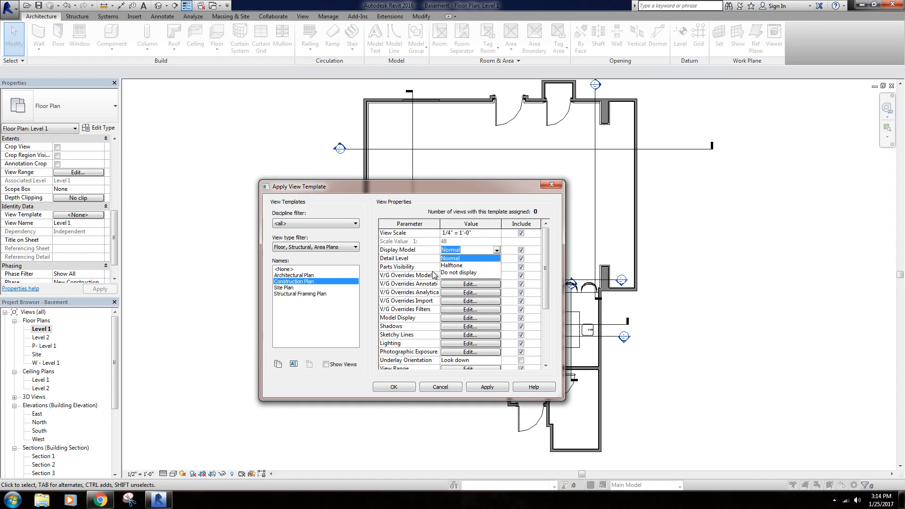
left_click(469, 259)
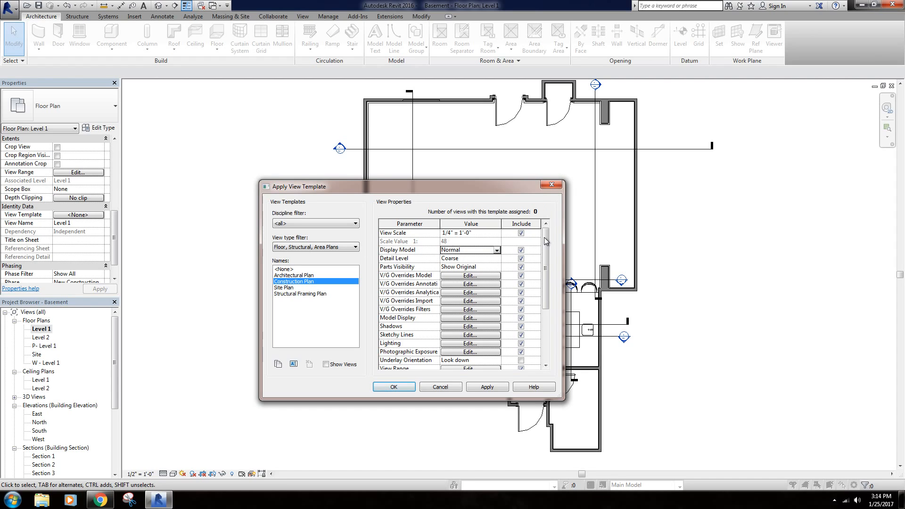
left_click(496, 250)
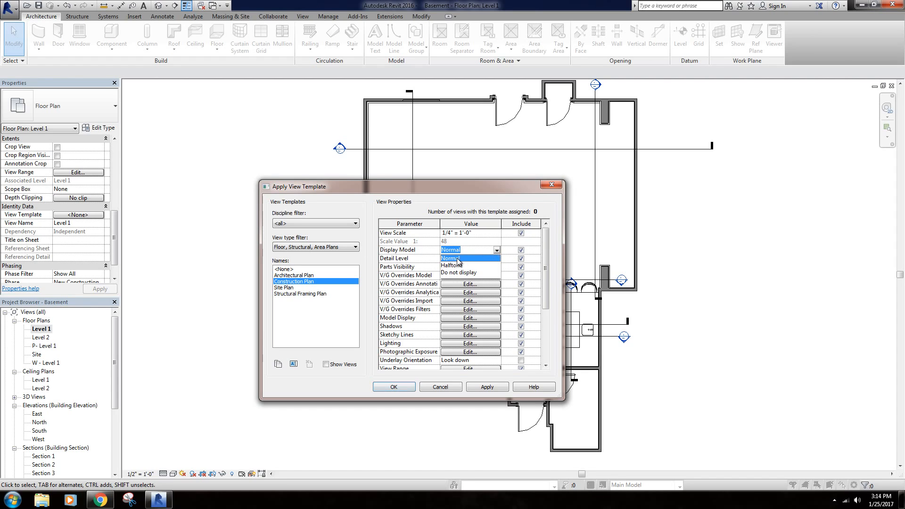
left_click(458, 259)
Set the Construction Plan template's detail level to Fine.
left_click(485, 259)
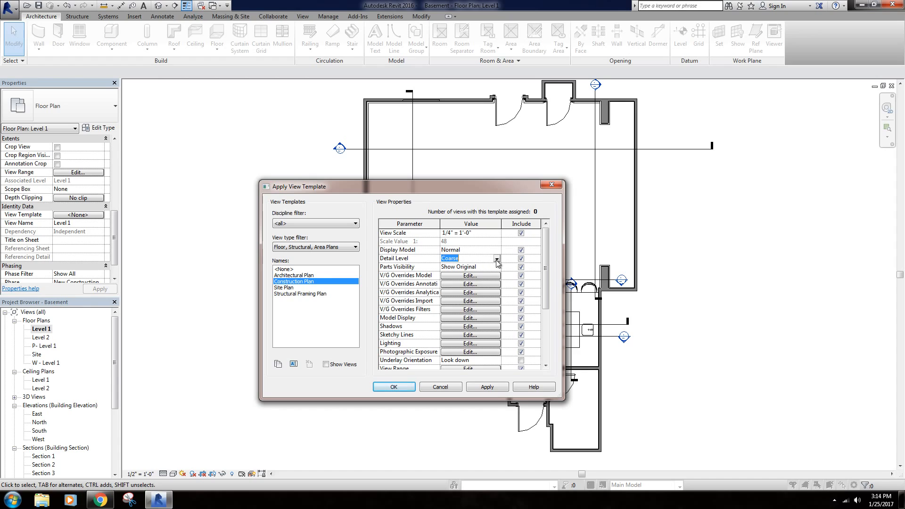
left_click(497, 259)
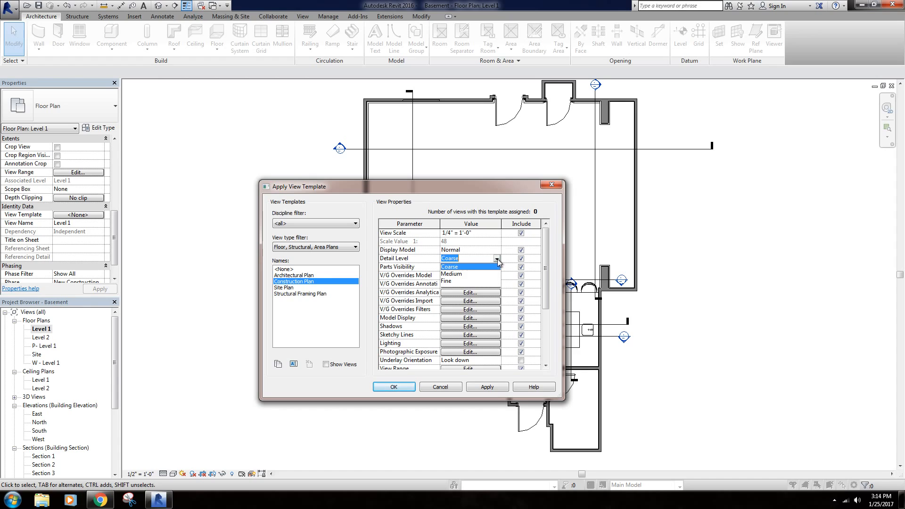
left_click(450, 282)
left_click_drag(487, 185, 270, 153)
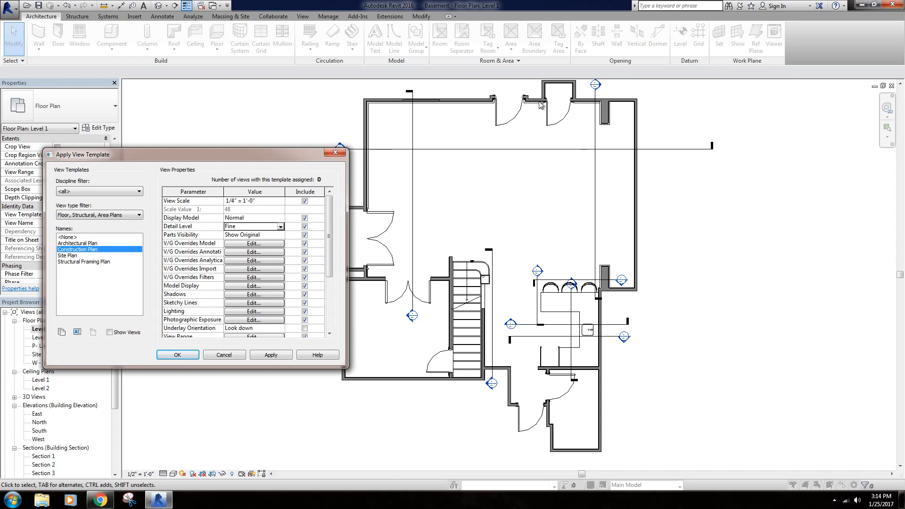
left_click_drag(273, 159, 454, 188)
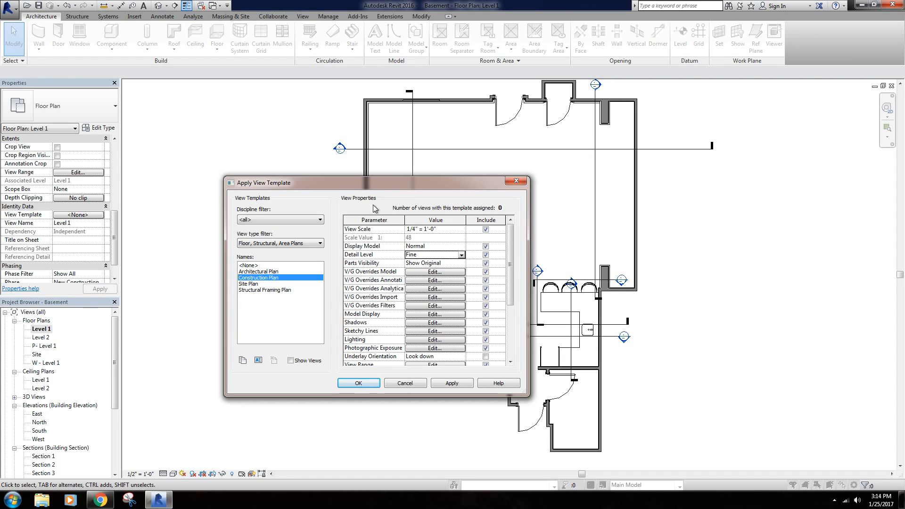
Review the Construction Plan template's detail level options and keep Fine.
left_click_drag(377, 182, 333, 165)
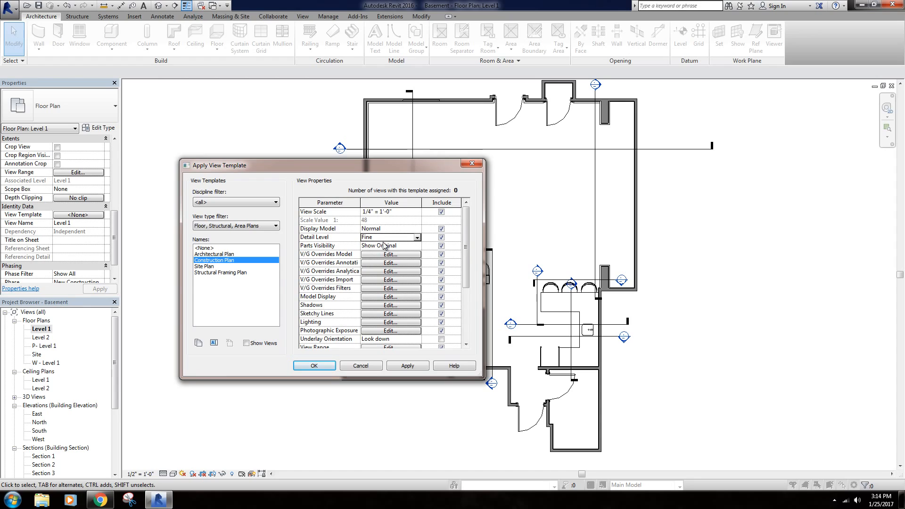
left_click(418, 237)
left_click(418, 238)
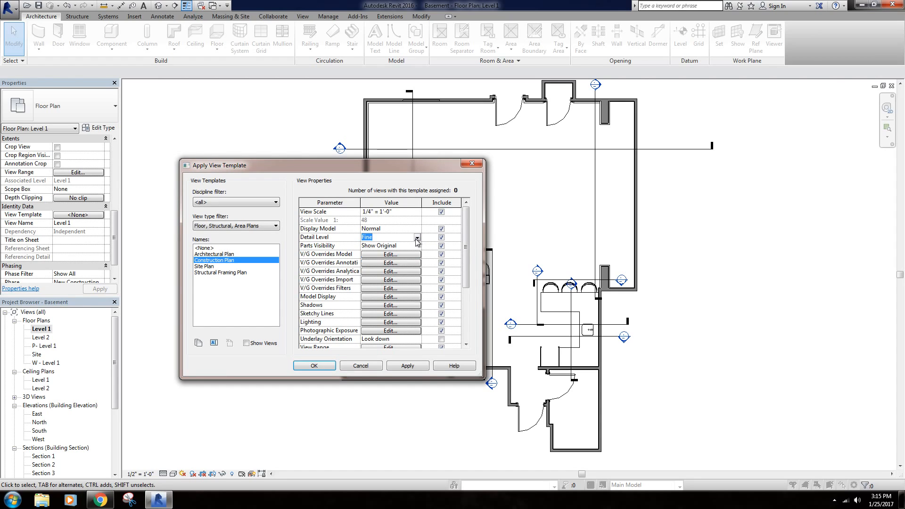
left_click(417, 238)
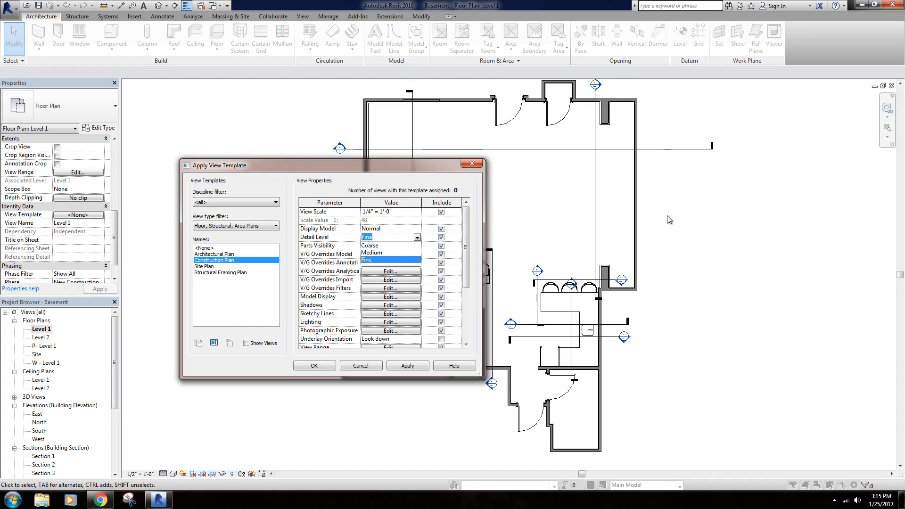
left_click(384, 260)
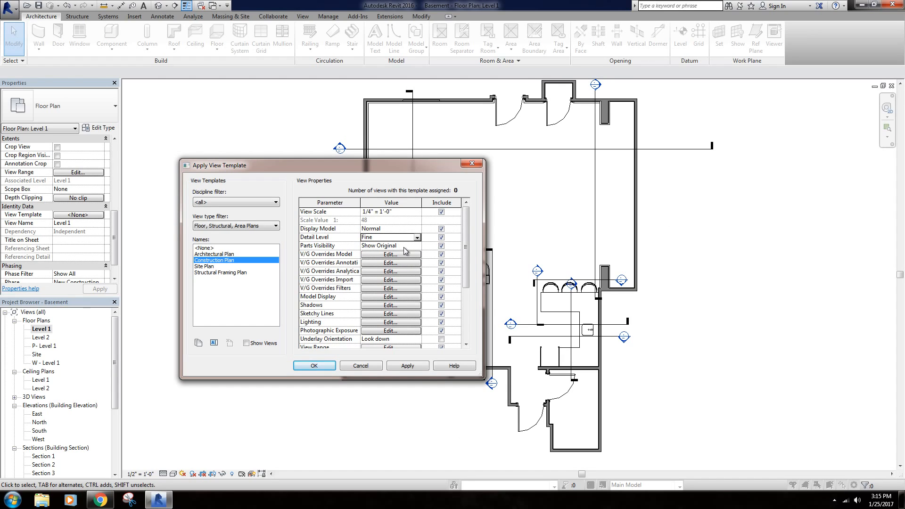
Review the Construction Plan template's parts visibility options and keep Show Original.
left_click(404, 246)
left_click(417, 246)
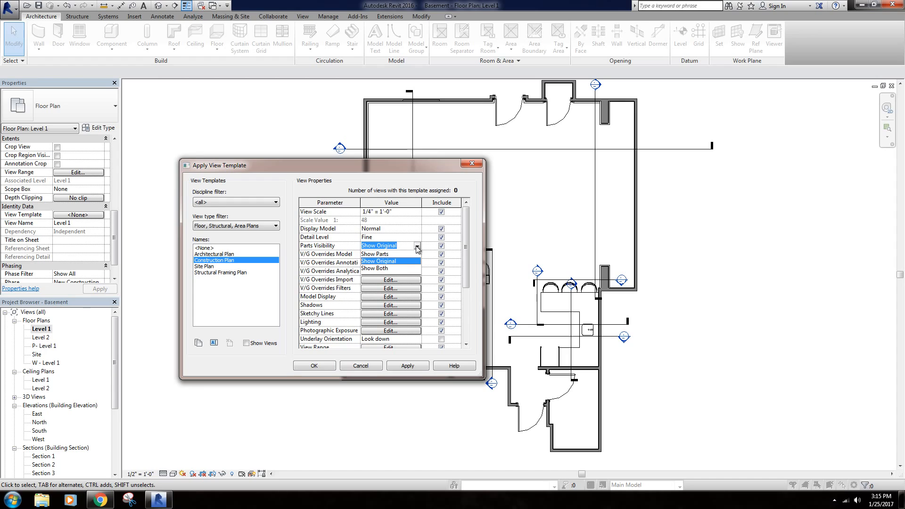
left_click(361, 261)
left_click(403, 247)
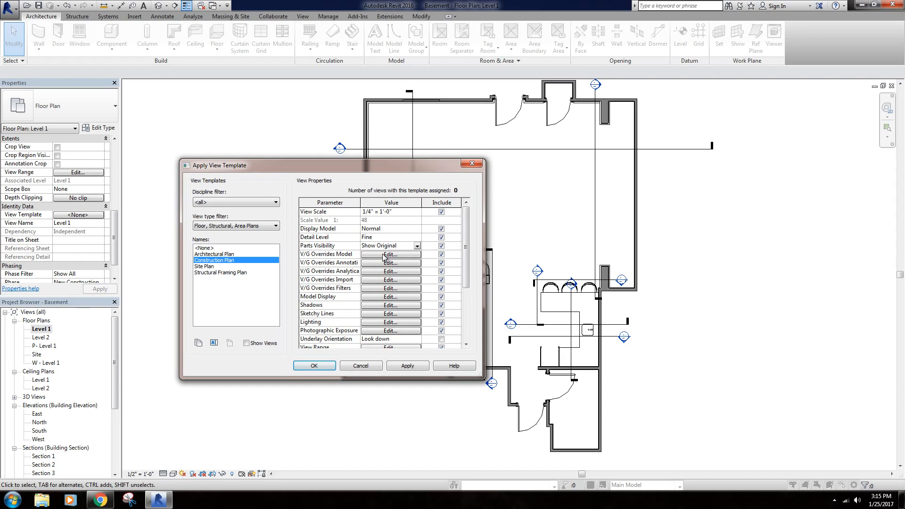
left_click(417, 246)
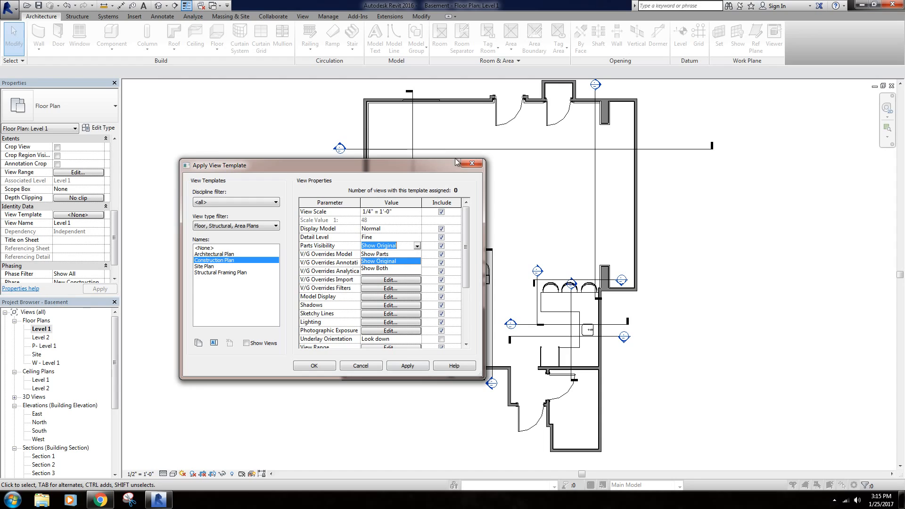
left_click(392, 265)
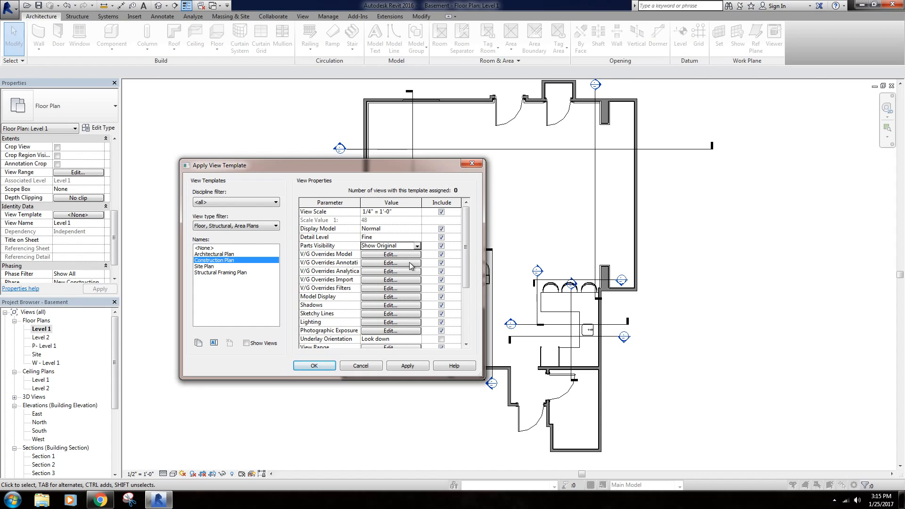
Open the model category visibility/graphic overrides of the Construction Plan template.
left_click_drag(467, 247, 467, 262)
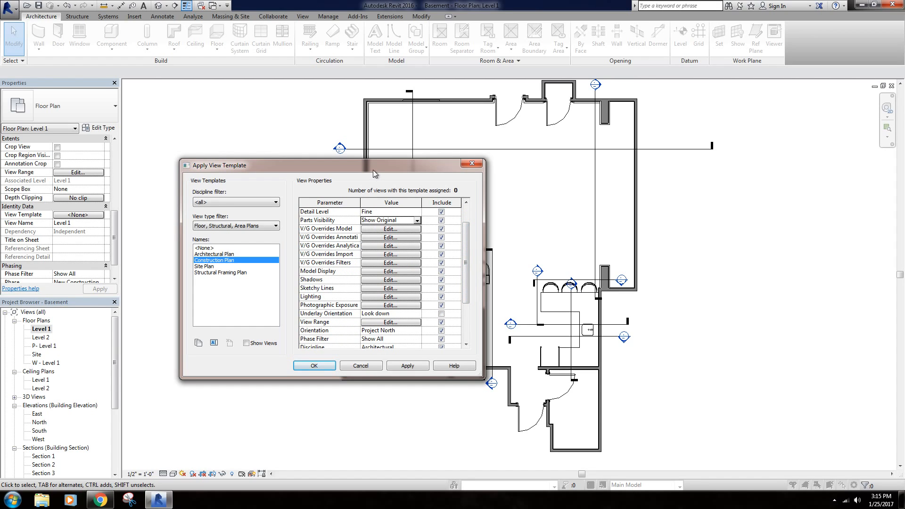
left_click_drag(374, 173, 269, 121)
left_click(281, 177)
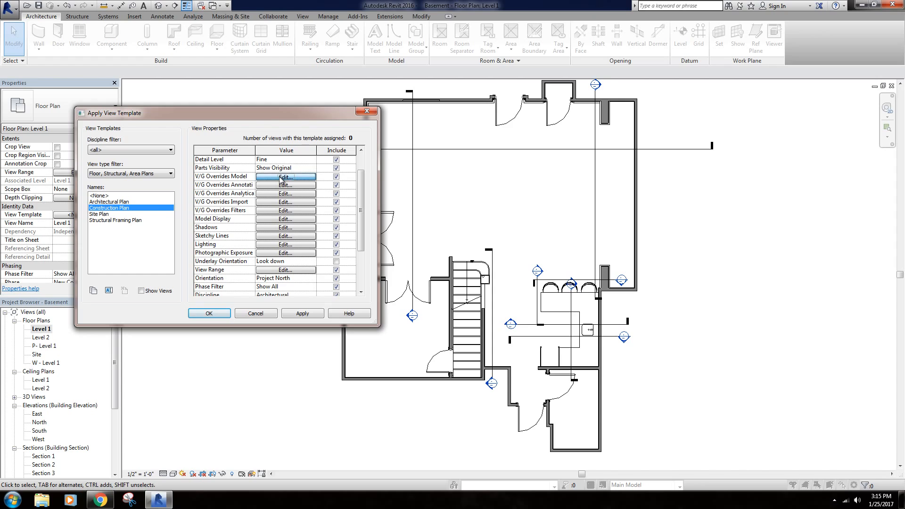
mouse_move(334, 41)
left_mouse_down()
mouse_move(622, 54)
mouse_move(214, 38)
left_mouse_up()
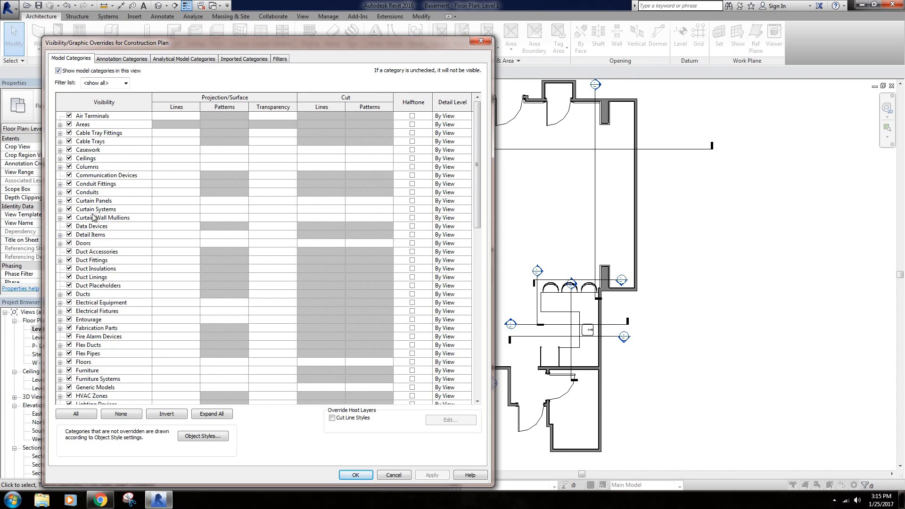
mouse_move(477, 136)
left_mouse_down()
mouse_move(480, 307)
mouse_move(480, 120)
left_mouse_up()
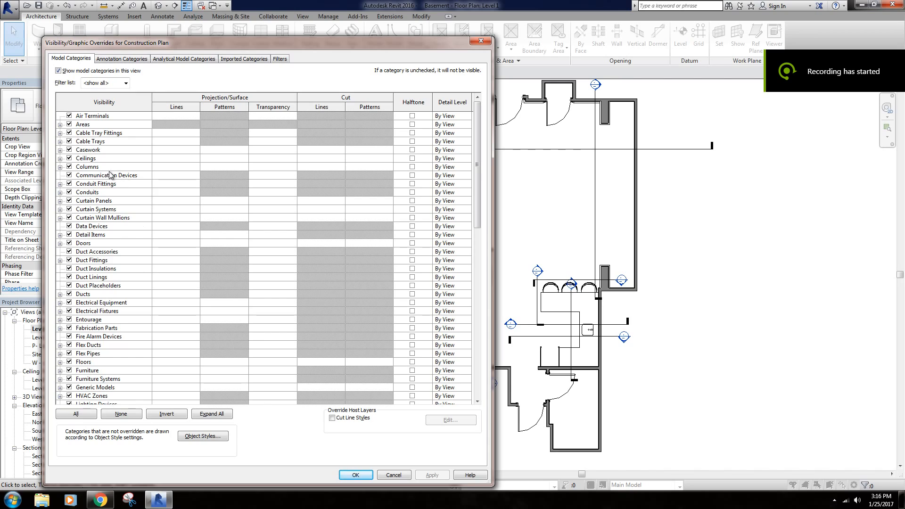
Examine the subcategories of the Casework, Ceilings and Doors model categories, then collapse them again.
left_click(60, 149)
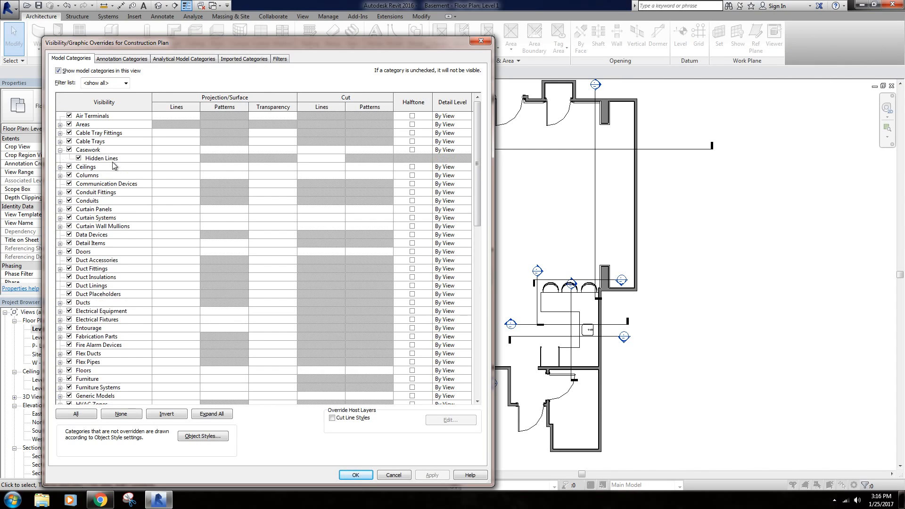
left_click(60, 167)
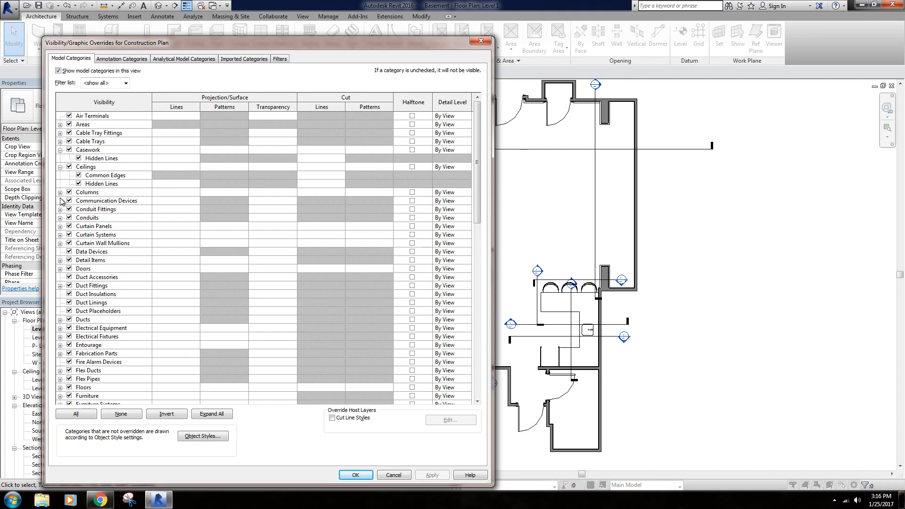
left_click(60, 268)
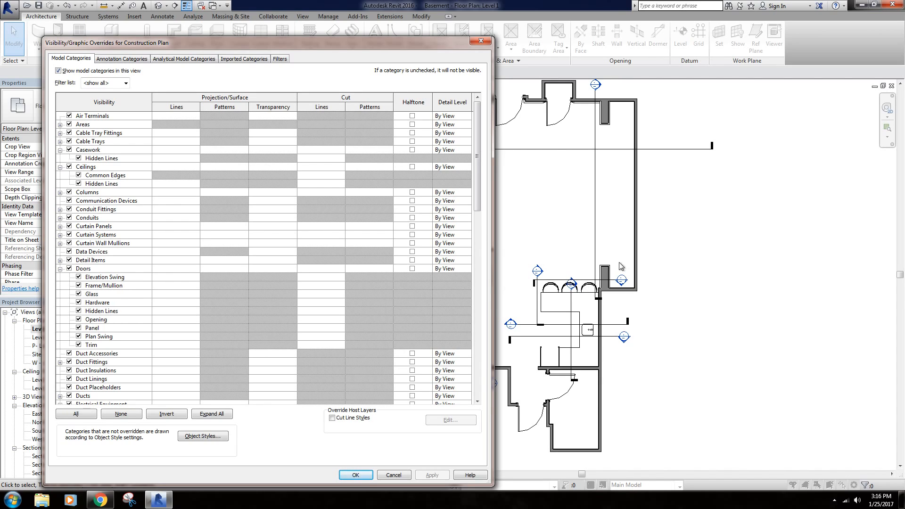
left_click(60, 269)
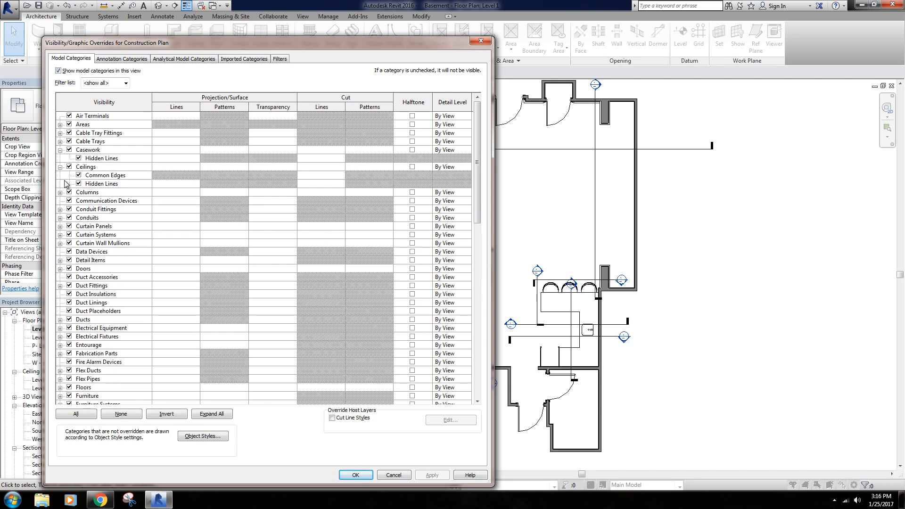
left_click(59, 167)
left_click(60, 150)
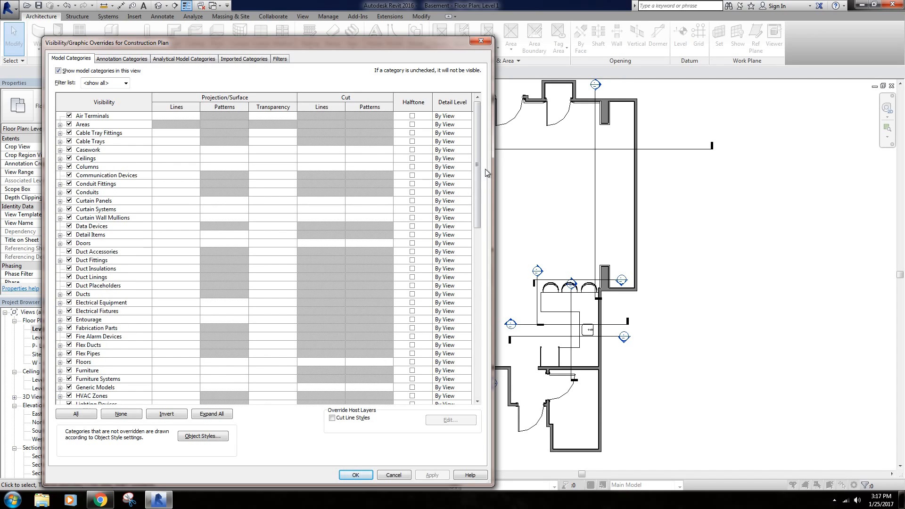
Turn off the Stairs subcategories <Above> Cut Marks, Nosing Lines, Outlines, Riser Lines and Supports in the template's model overrides.
left_click_drag(478, 153, 476, 311)
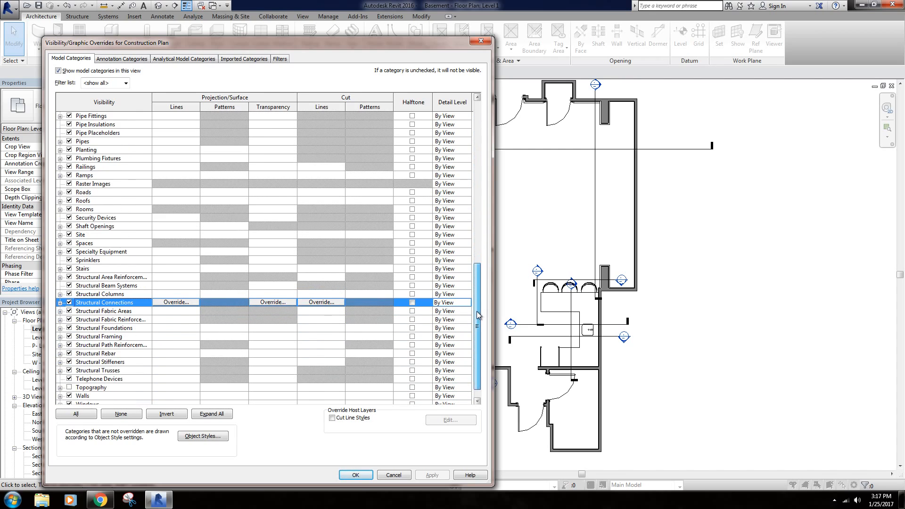
left_click(60, 269)
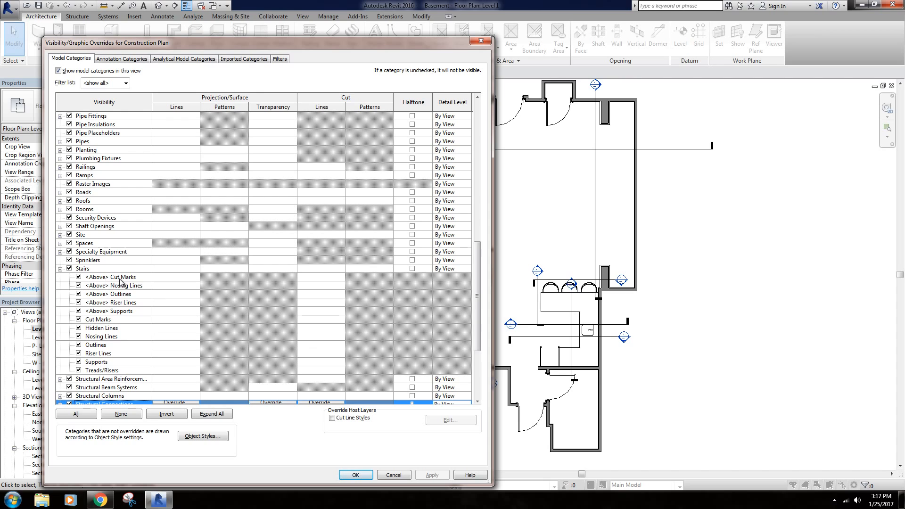
left_click_drag(163, 42, 631, 388)
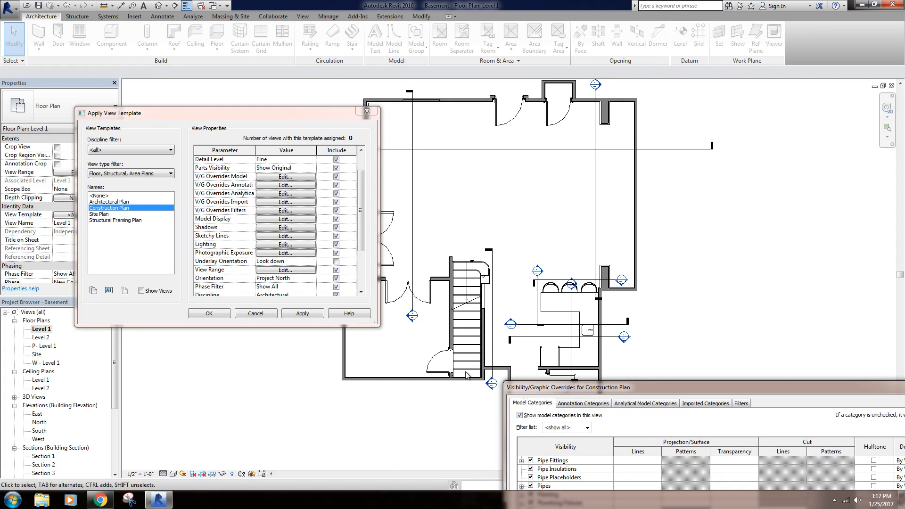
left_click_drag(608, 392, 508, 410)
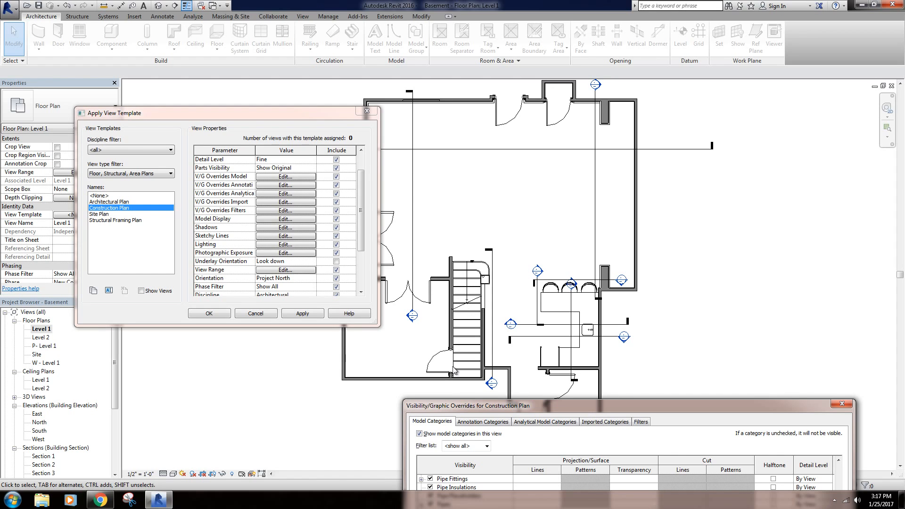
left_click_drag(526, 408, 527, 82)
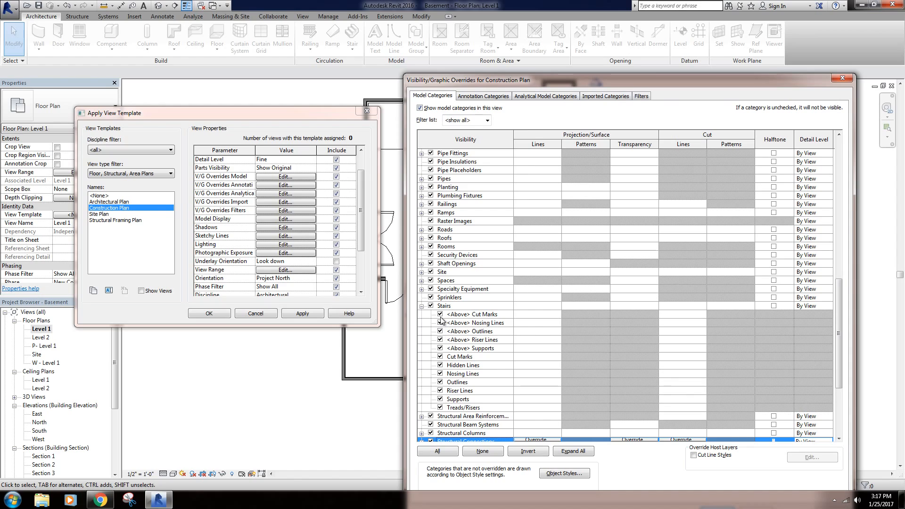
left_click(440, 315)
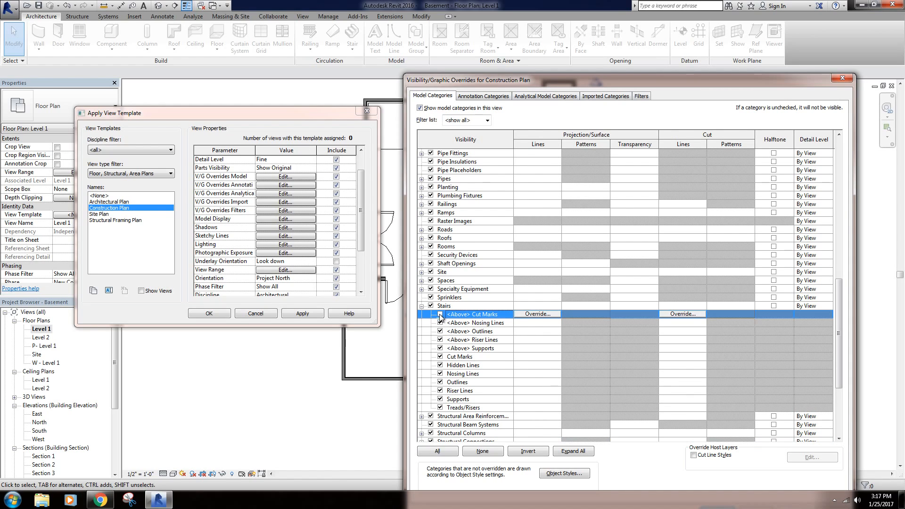
left_click(440, 323)
left_click(441, 331)
left_click(440, 340)
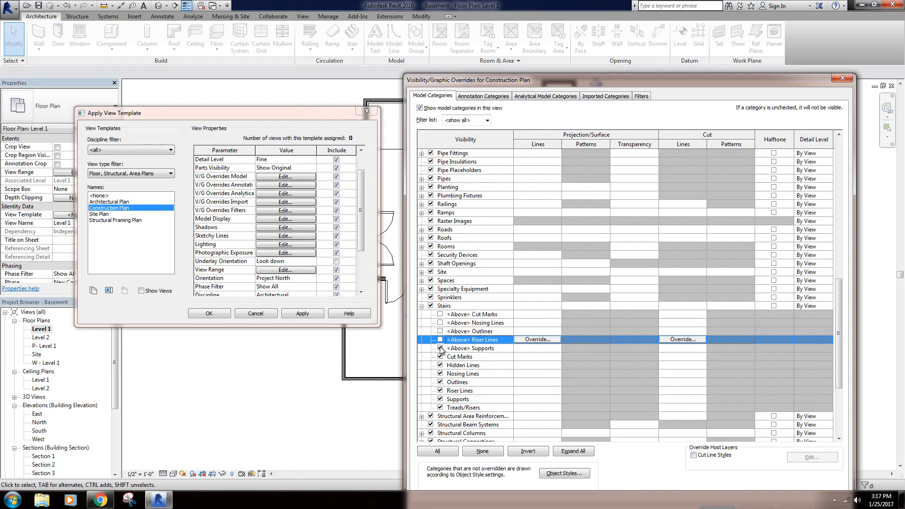
left_click(441, 349)
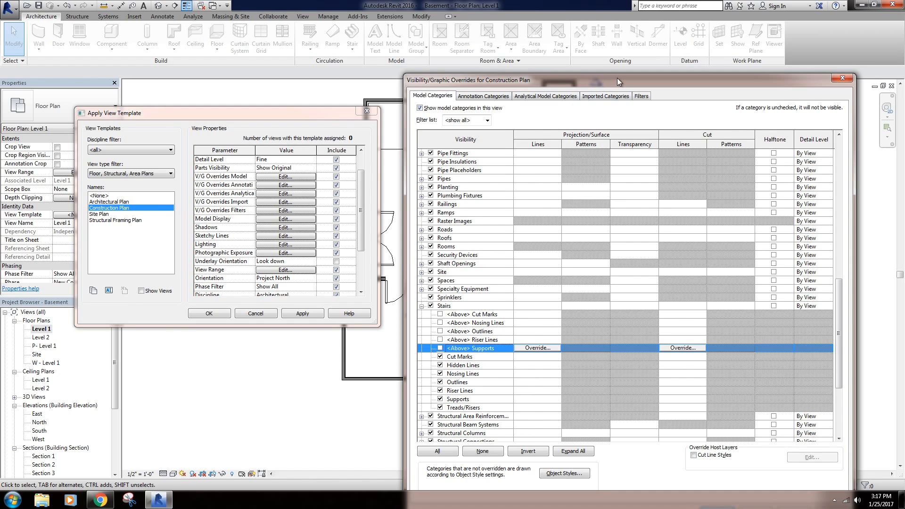
Apply the stair visibility overrides and collapse the Stairs category.
left_click_drag(618, 78, 177, 46)
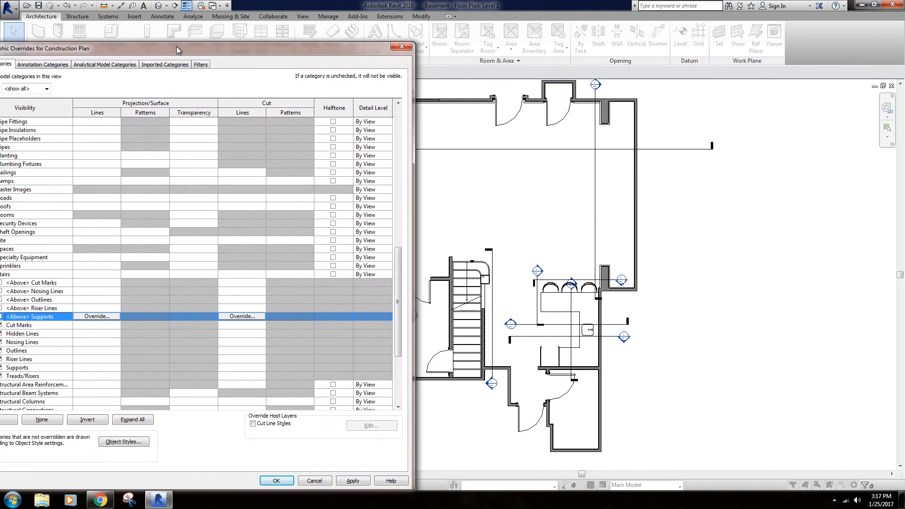
left_click(363, 484)
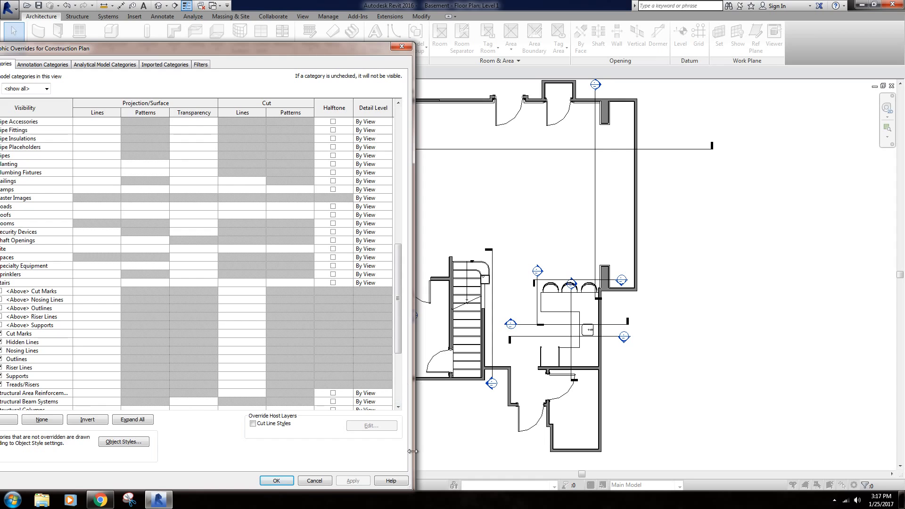
left_click_drag(226, 42, 767, 92)
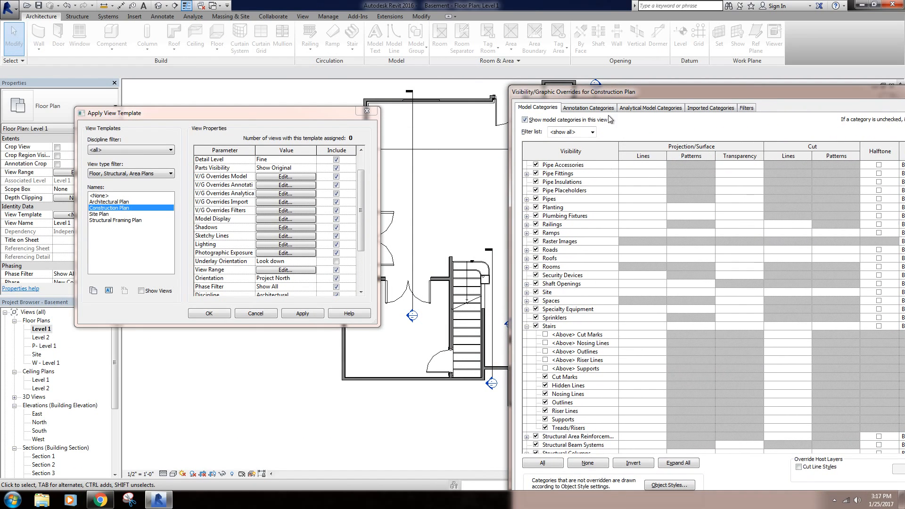
left_click_drag(617, 91, 521, 55)
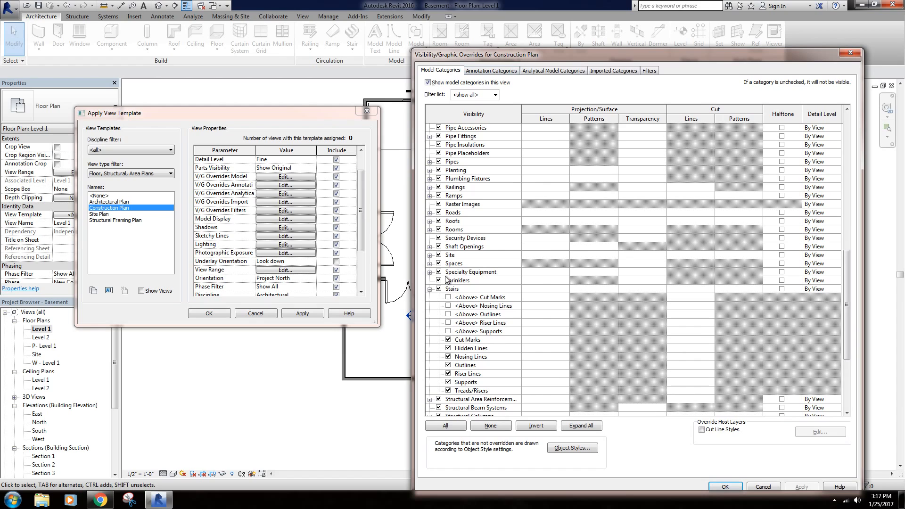
left_click(429, 289)
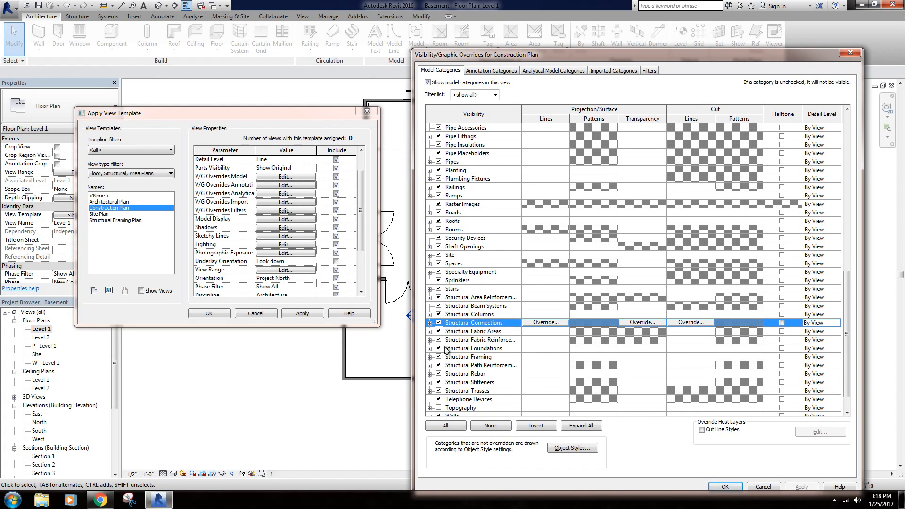
Turn off the Railings subcategories <Above> Handrails, <Above> railing cut lines and <Above> Top Rails, and collapse the Railings category.
scroll(465, 231, "up", 1)
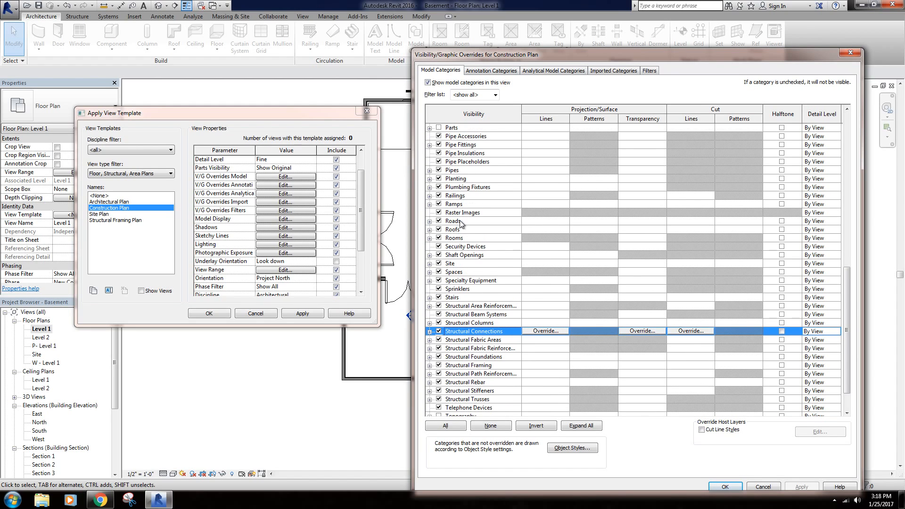
left_click(430, 196)
scroll(464, 201, "up", 1)
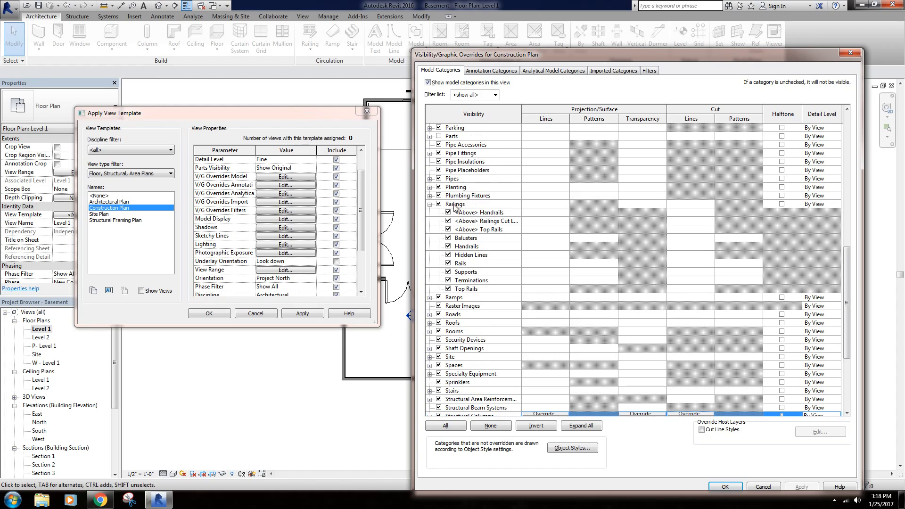
left_click(449, 212)
left_click(448, 221)
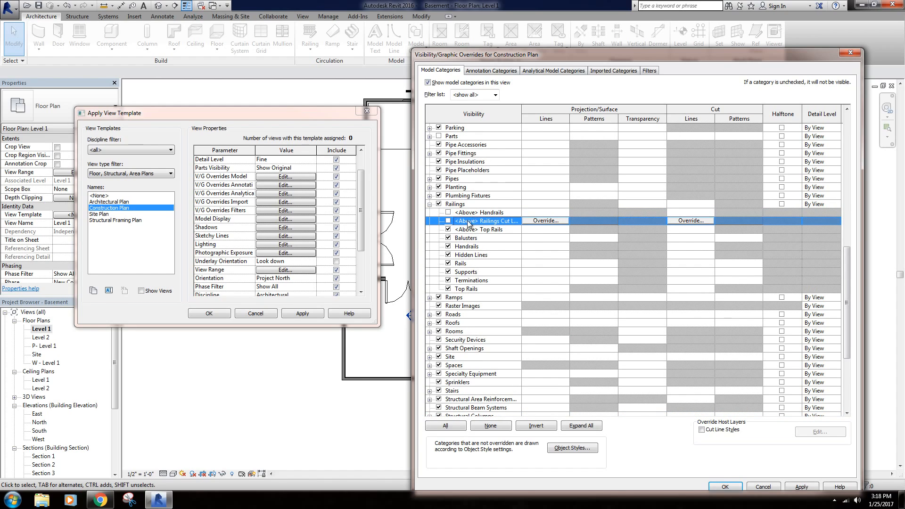
left_click(456, 230)
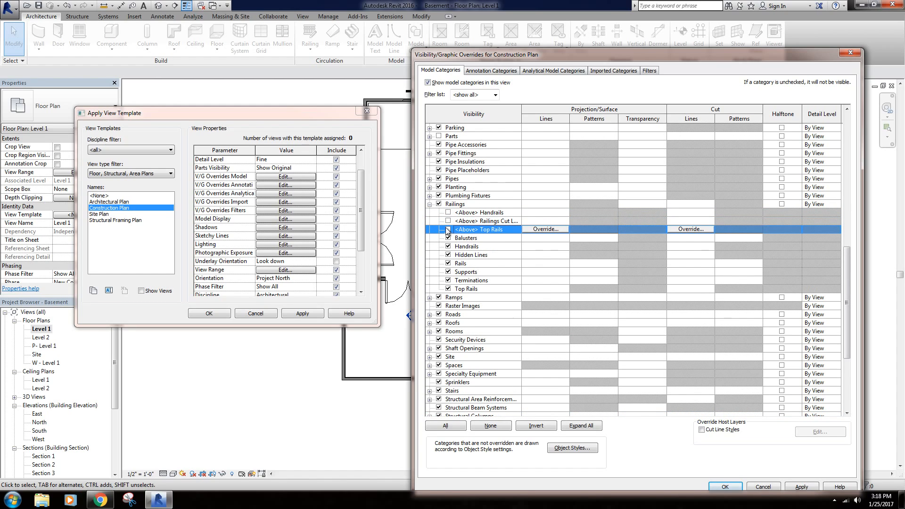
left_click(430, 204)
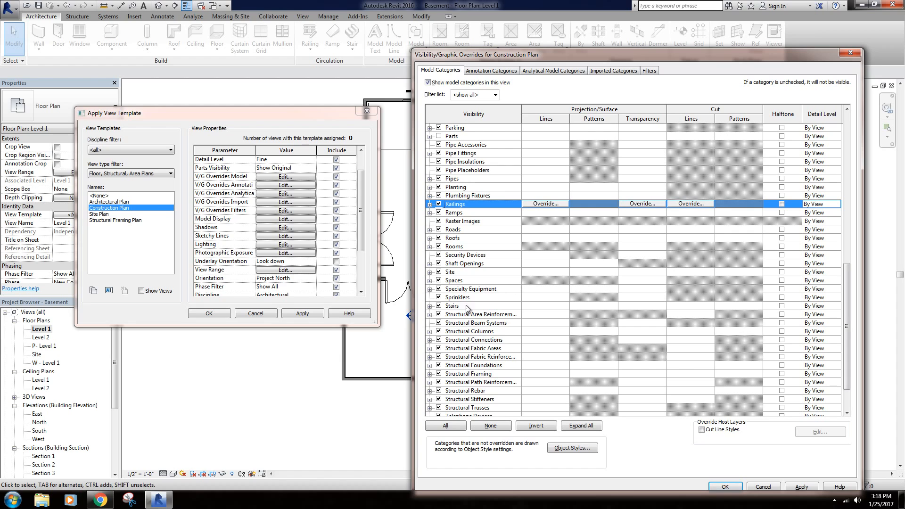
Look through the model categories in the Construction Plan template's visibility overrides.
scroll(490, 325, "down", 4)
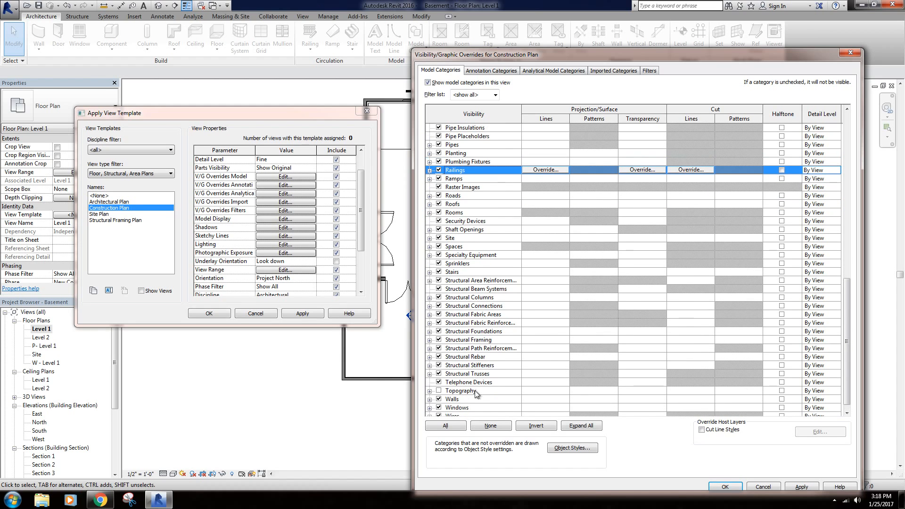
scroll(476, 394, "up", 12)
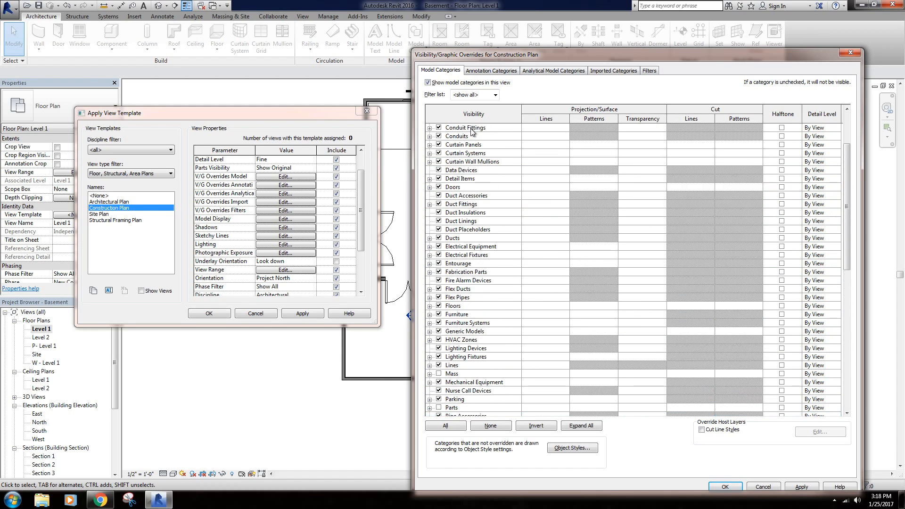
scroll(472, 131, "up", 3)
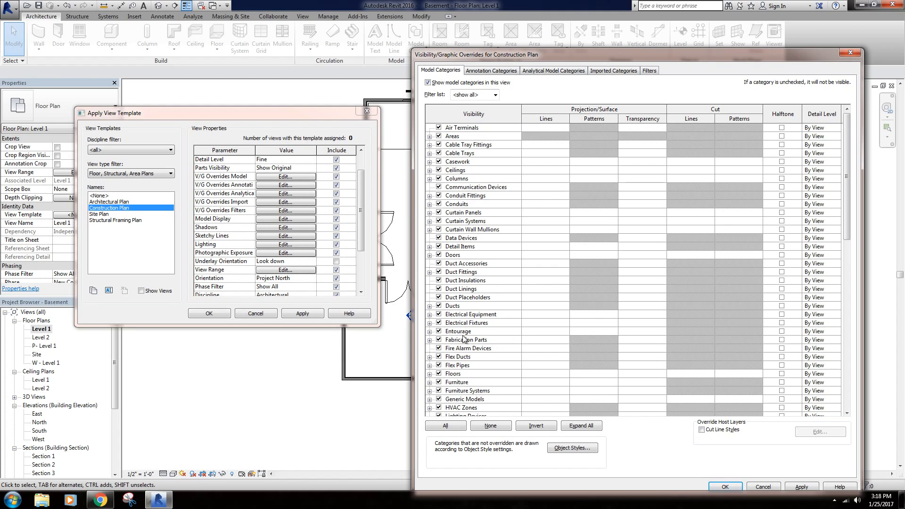
scroll(469, 386, "down", 3)
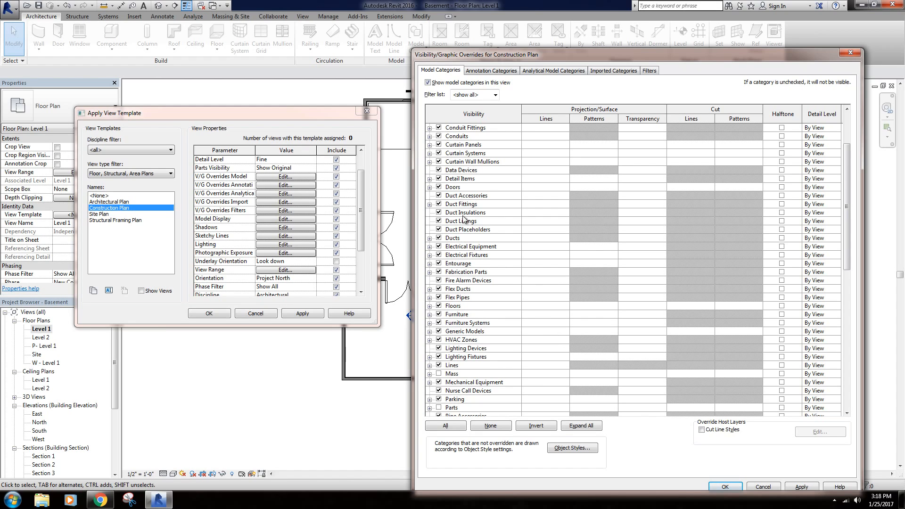
scroll(466, 369, "up", 3)
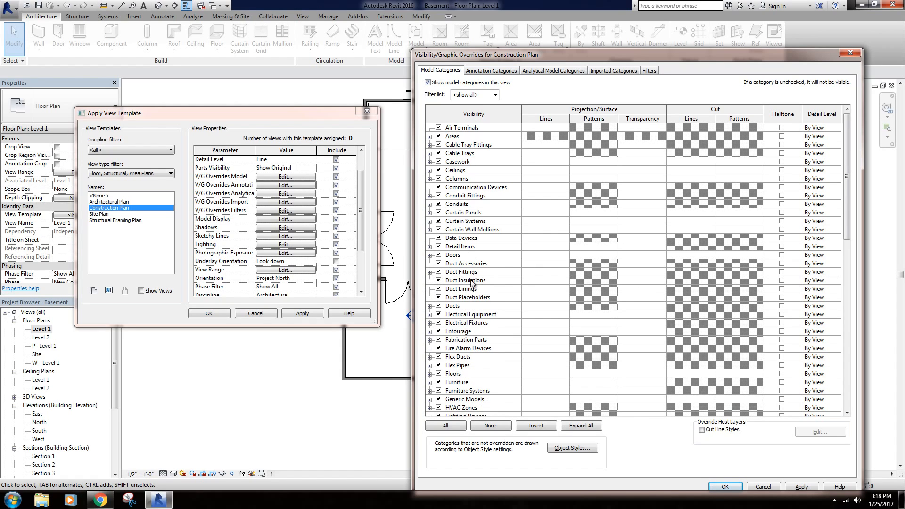
Turn off the Sections annotation category in the Construction Plan template's visibility overrides.
left_click(488, 72)
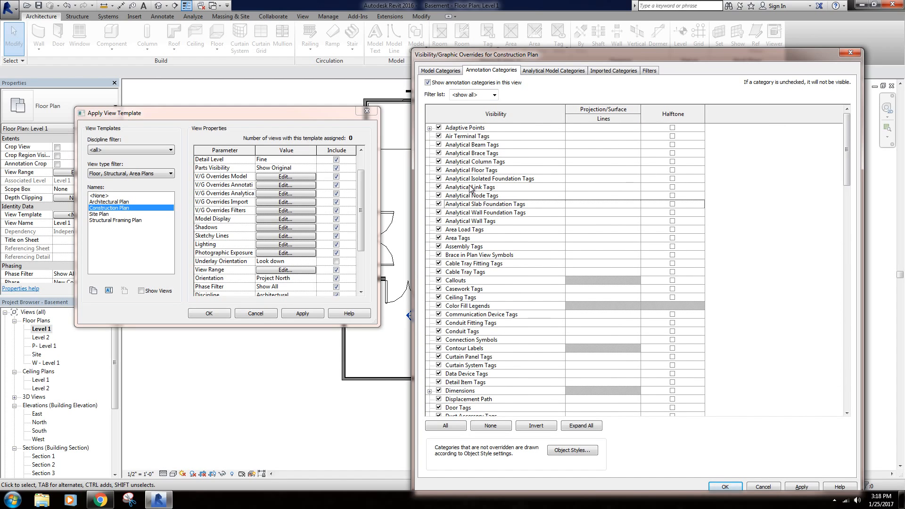
scroll(468, 229, "down", 1)
scroll(460, 235, "down", 1)
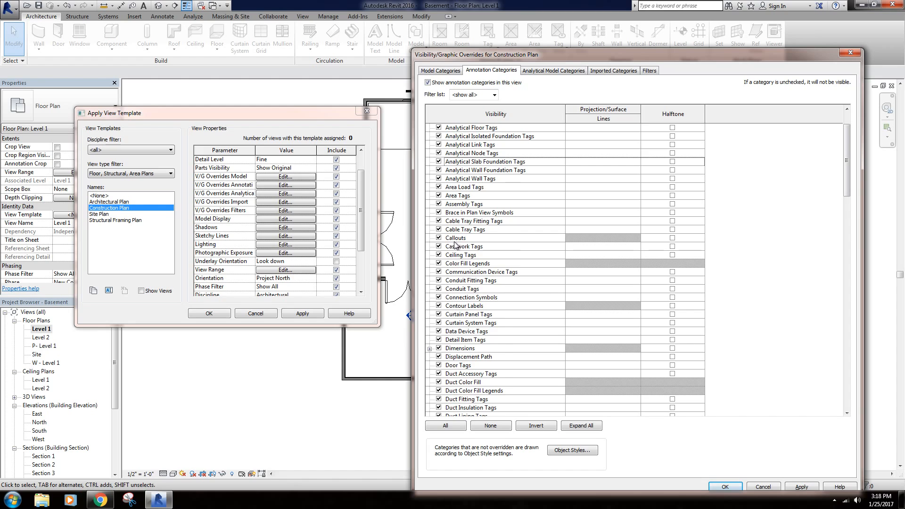
scroll(456, 244, "down", 3)
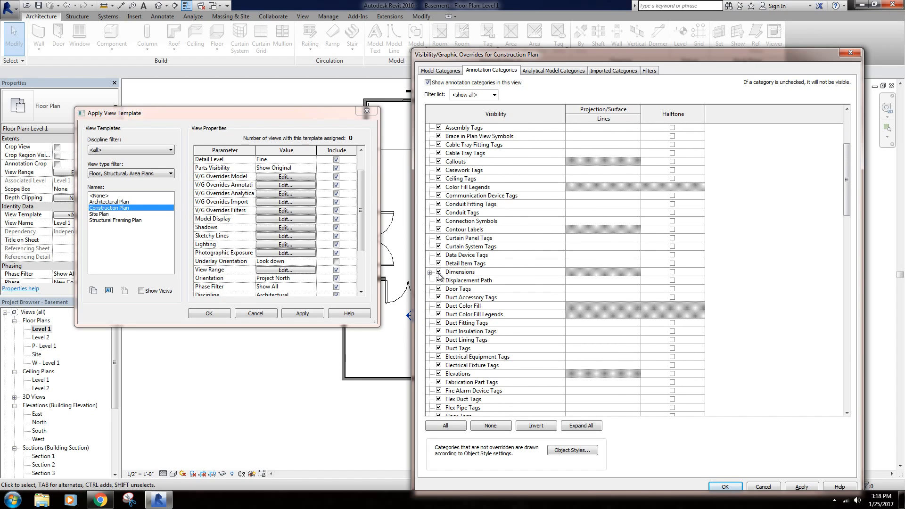
scroll(486, 273, "down", 3)
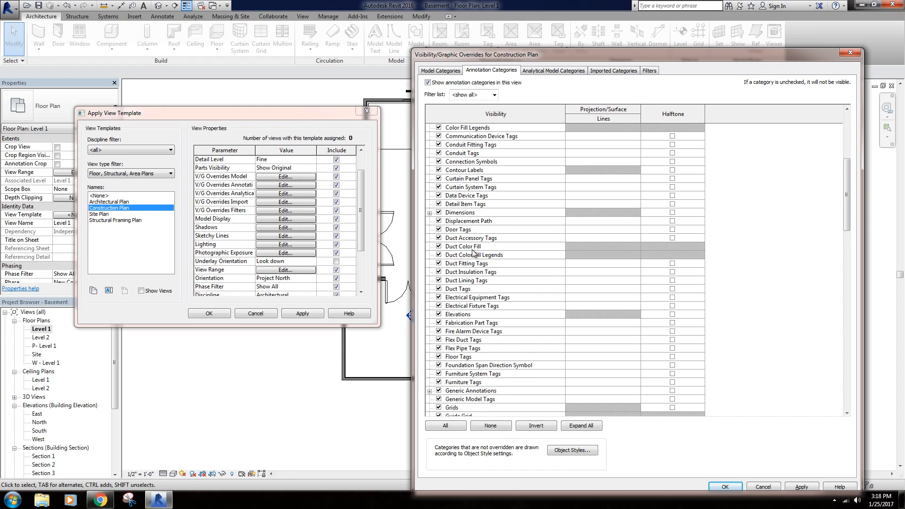
scroll(474, 254, "down", 4)
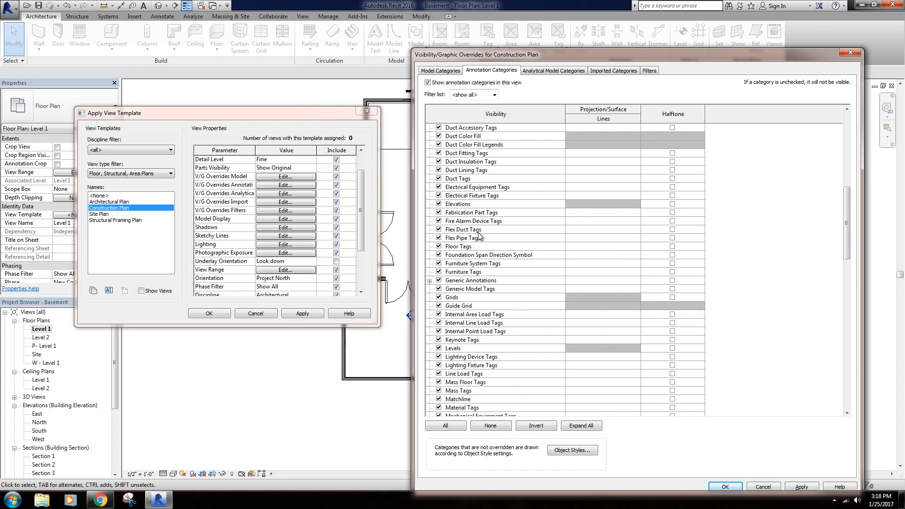
scroll(479, 234, "down", 14)
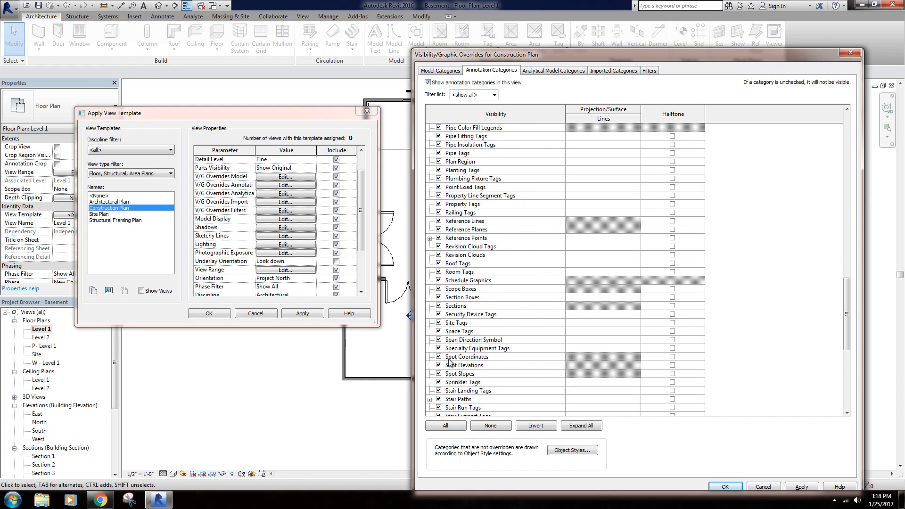
left_click(439, 306)
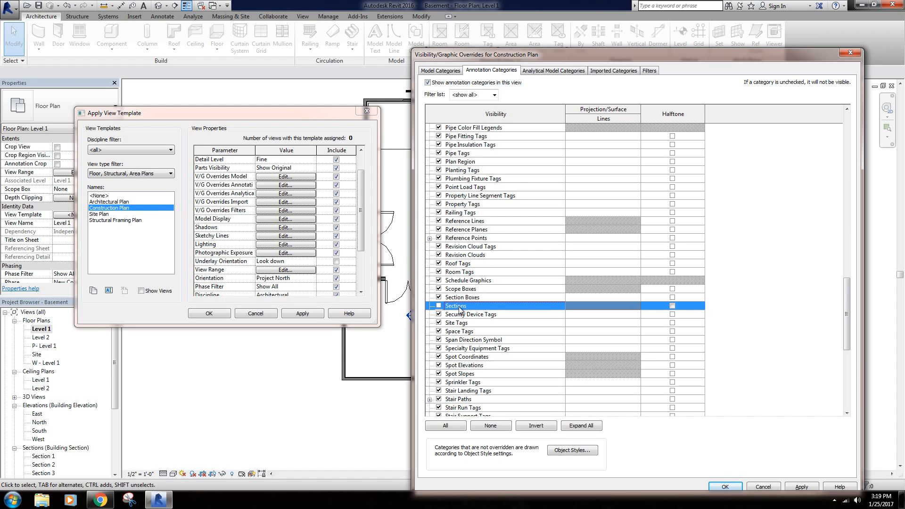
Examine the other annotation categories and check the section marks on the floor plan behind the overrides dialog.
scroll(474, 330, "down", 5)
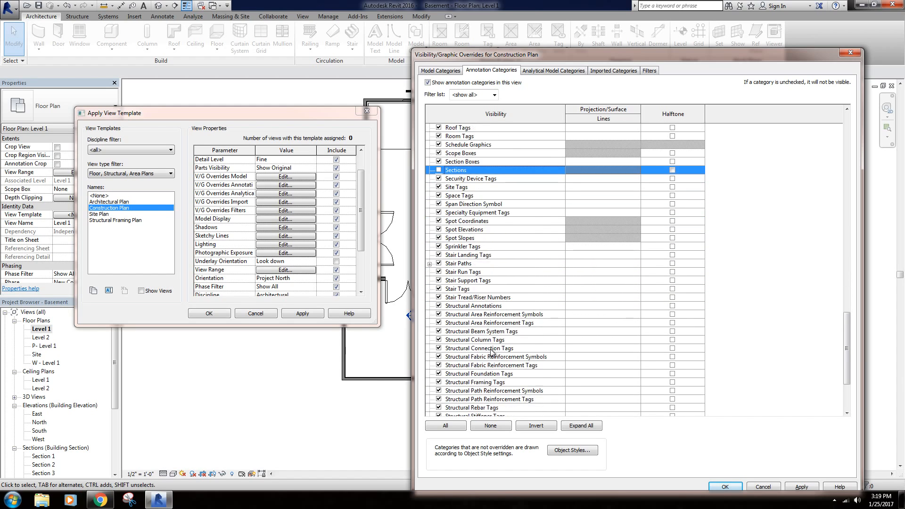
scroll(492, 352, "down", 4)
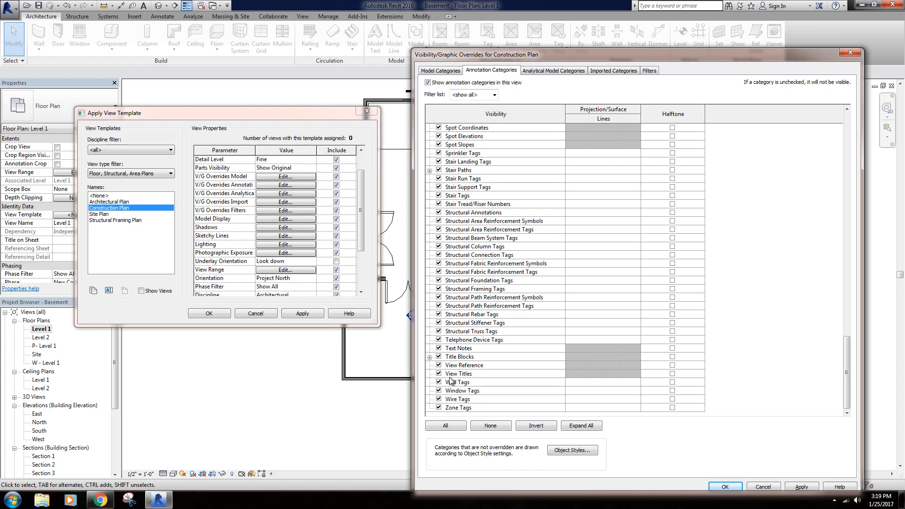
scroll(449, 367, "up", 9)
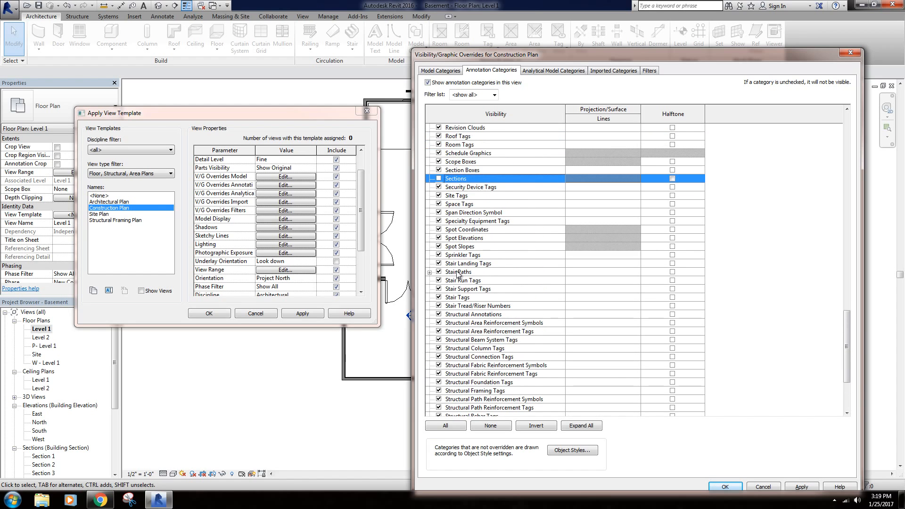
scroll(485, 139, "up", 4)
left_click_drag(488, 59, 550, 221)
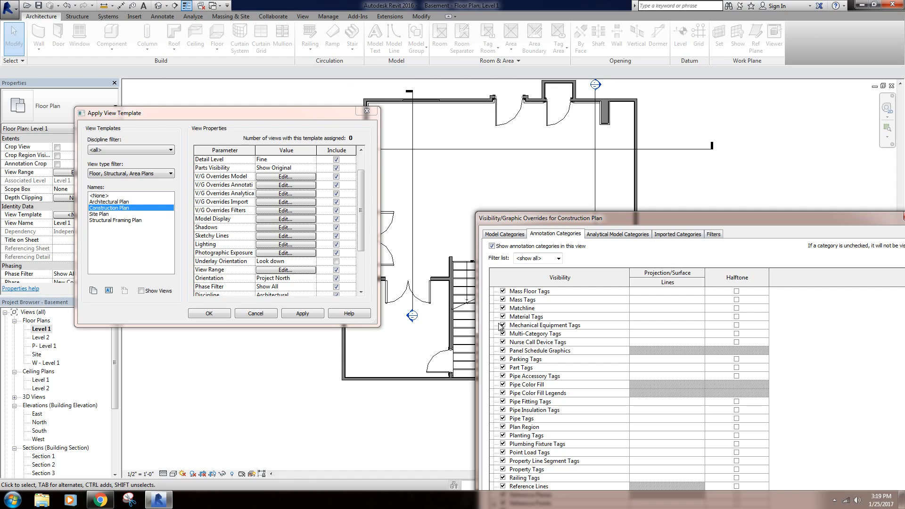
left_click_drag(611, 223, 541, 75)
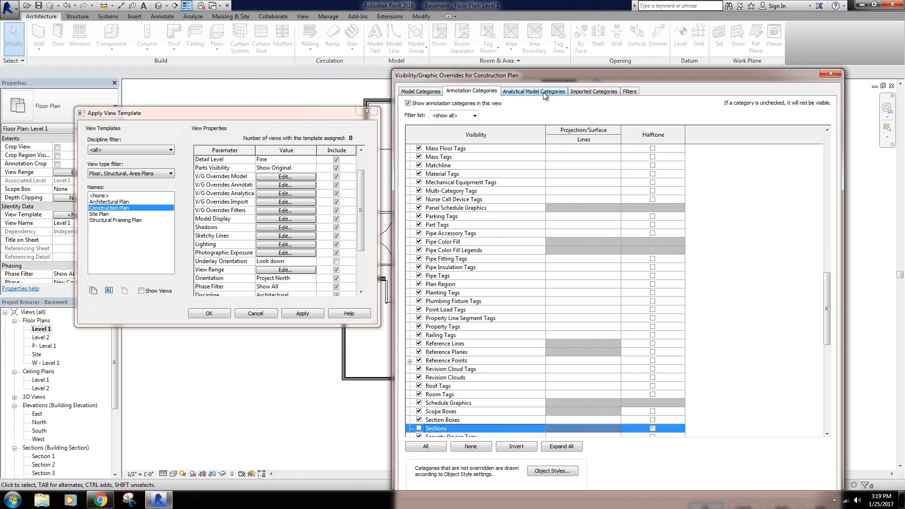
Review the analytical model categories, imported categories and filters, and accept the template's visibility/graphic overrides.
left_click(543, 92)
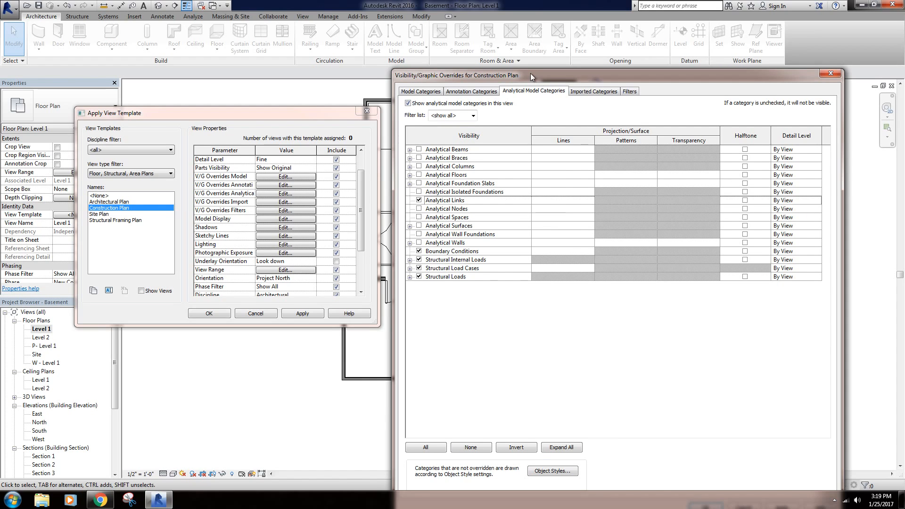
left_click_drag(531, 73, 528, 28)
left_click(598, 46)
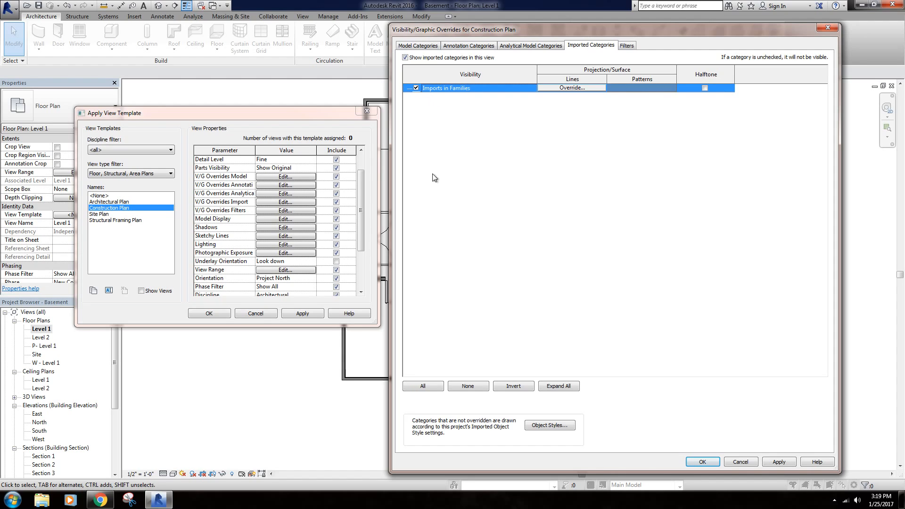
left_click(628, 46)
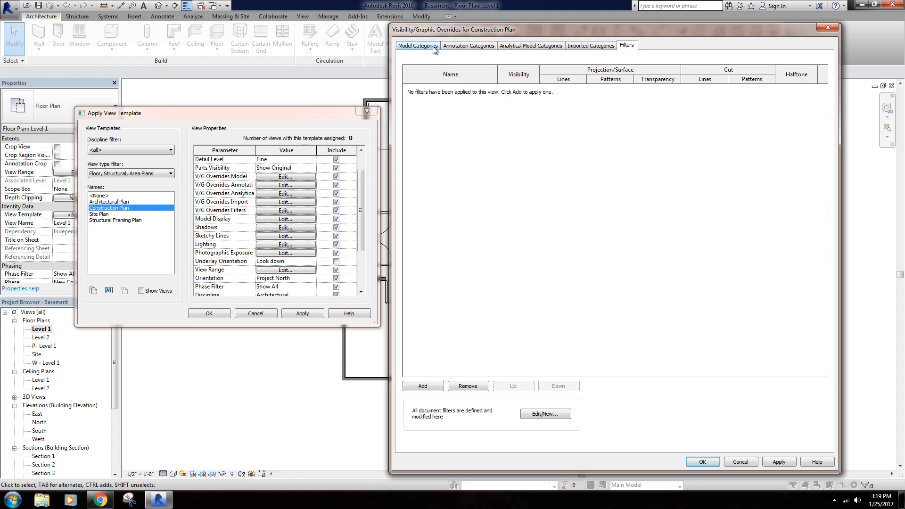
left_click(416, 44)
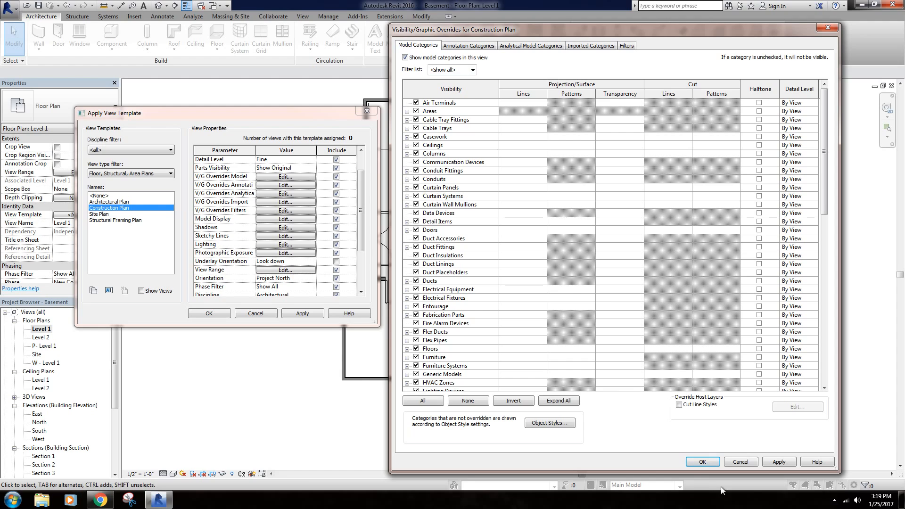
left_click(702, 463)
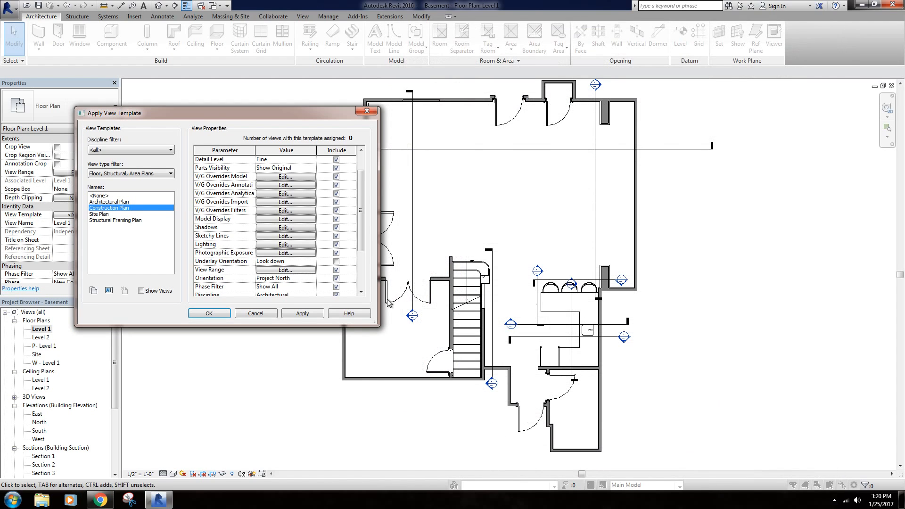
Open the template's Model Display settings and choose Hidden Line as the style.
left_click_drag(224, 115, 196, 93)
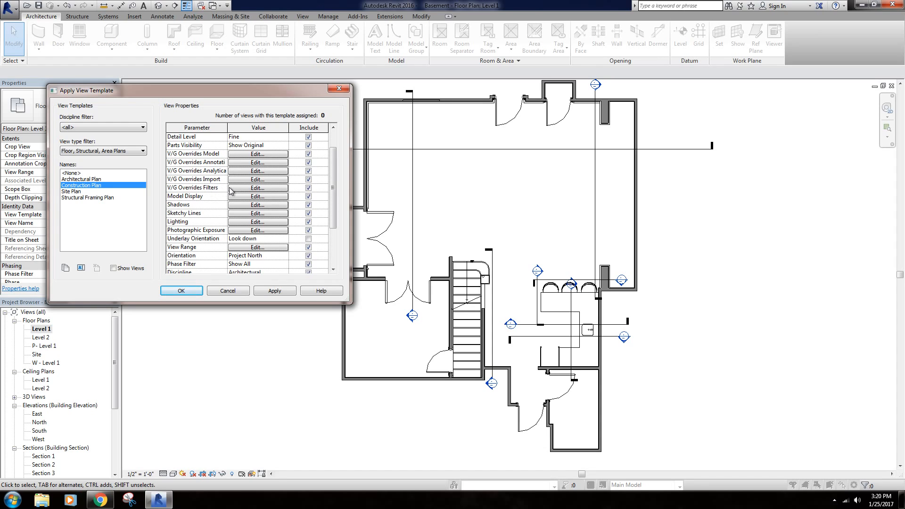
left_click(264, 197)
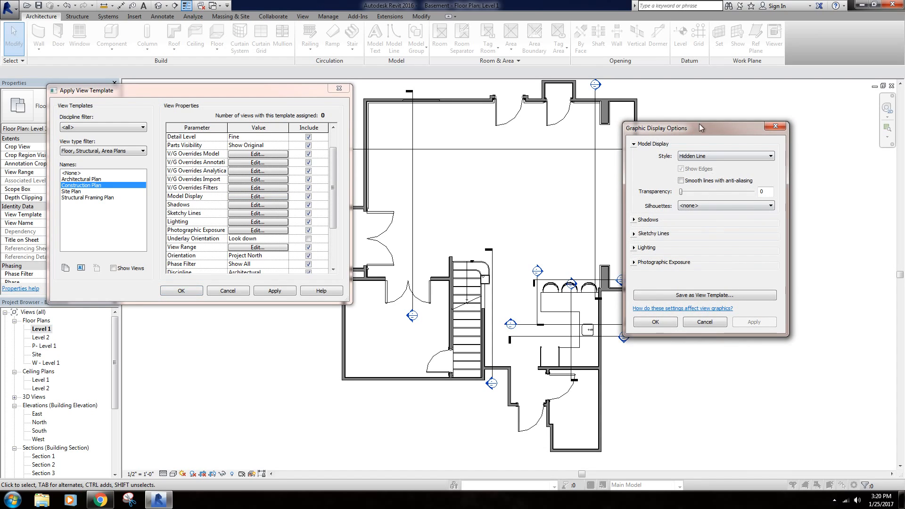
left_click_drag(700, 126, 726, 110)
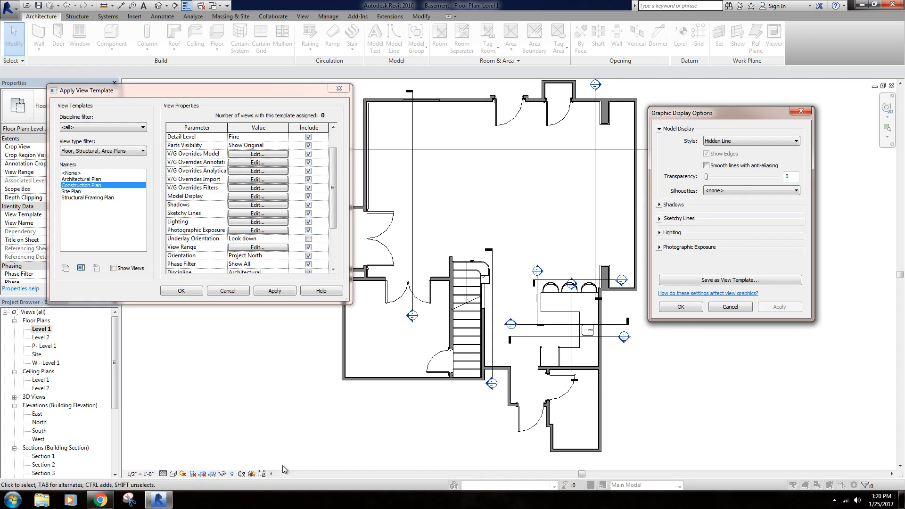
left_click(745, 141)
left_click(757, 142)
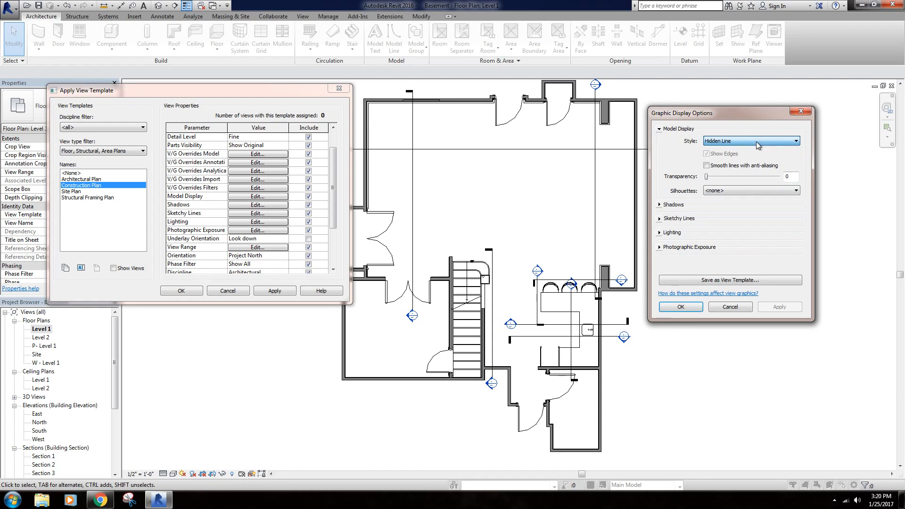
left_click(756, 142)
left_click(736, 153)
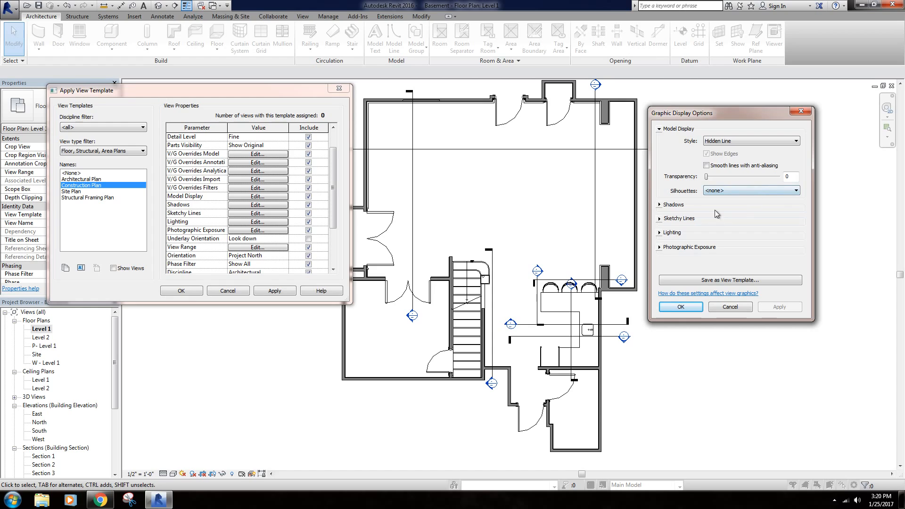
Check the Shadows, Sketchy Lines, Lighting and Photographic Exposure settings, and accept the graphic display options.
left_click(659, 206)
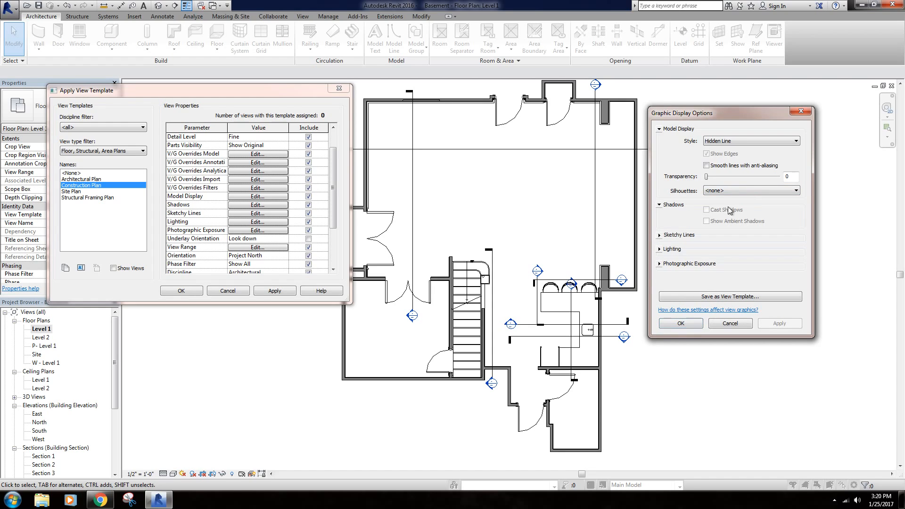
left_click(660, 205)
left_click(659, 219)
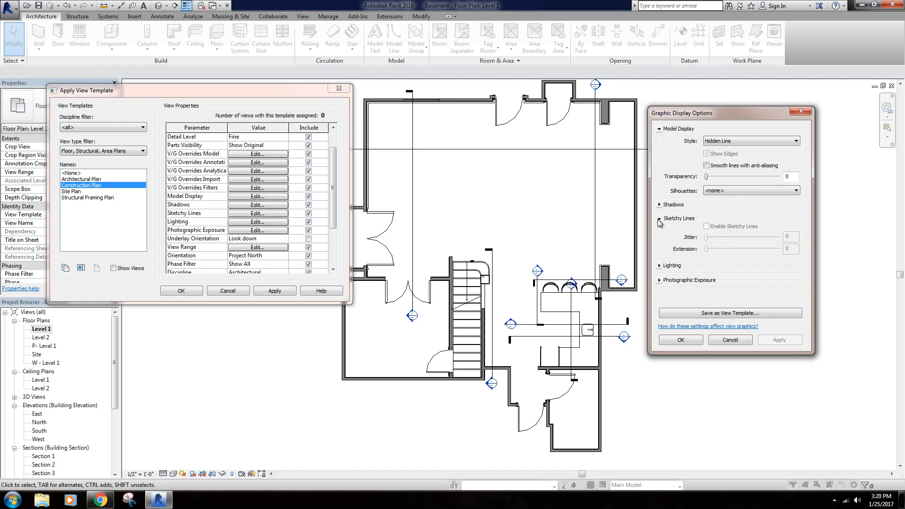
left_click(659, 219)
left_click(659, 232)
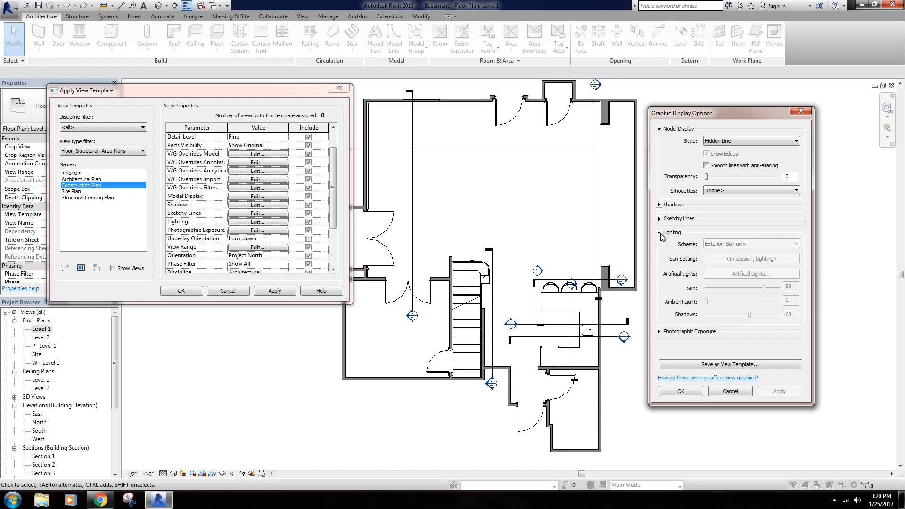
left_click(660, 233)
left_click(661, 247)
left_click(660, 247)
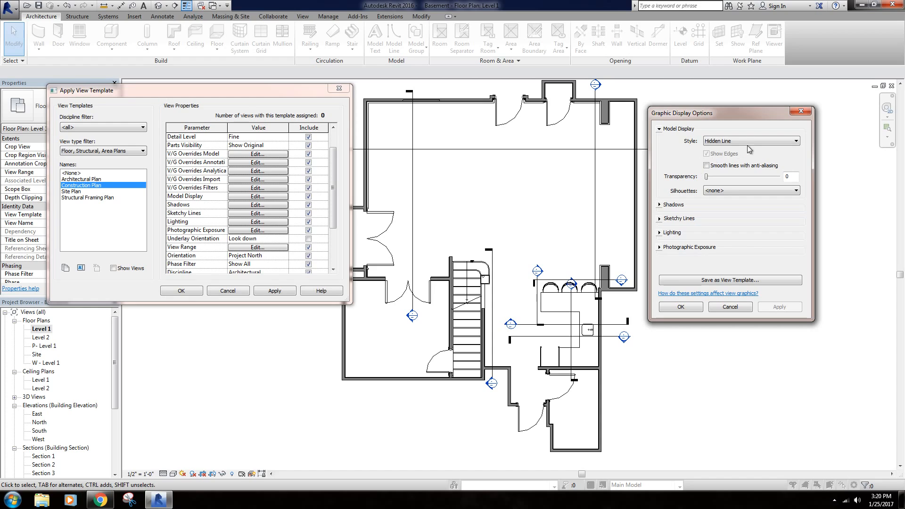
left_click(690, 307)
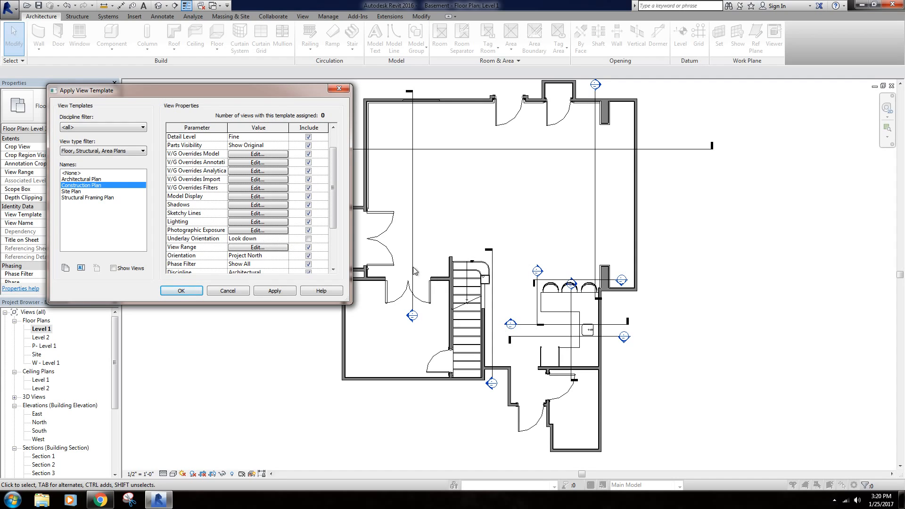
Examine the Underlay Orientation options among the template's view properties.
left_click(285, 240)
left_click(284, 239)
scroll(334, 201, "down", 3)
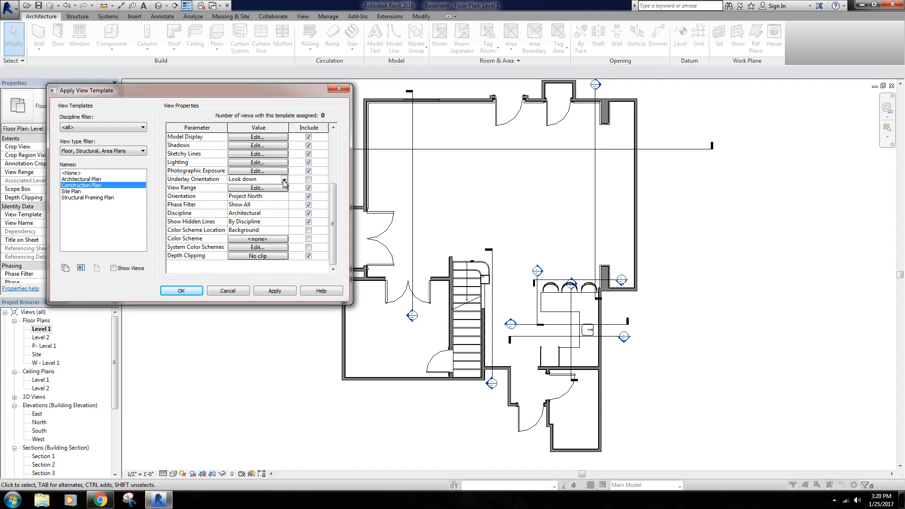
left_click(284, 180)
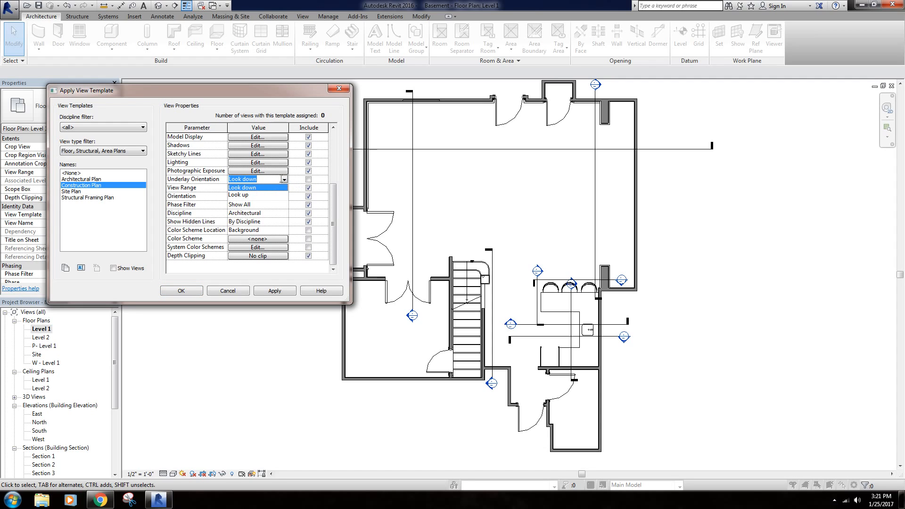
left_click(284, 180)
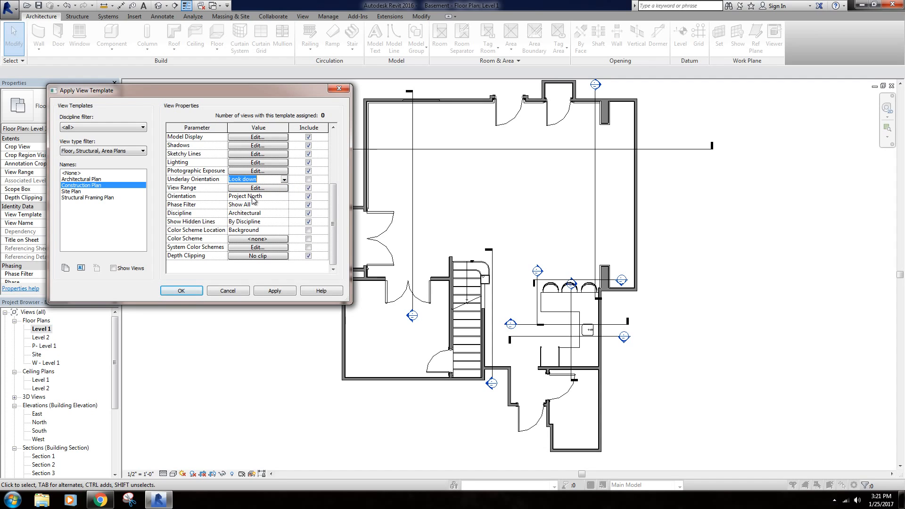
Review the top, cut plane and bottom offsets in the template's View Range and accept the dialog.
left_click(266, 189)
left_click_drag(593, 179, 785, 179)
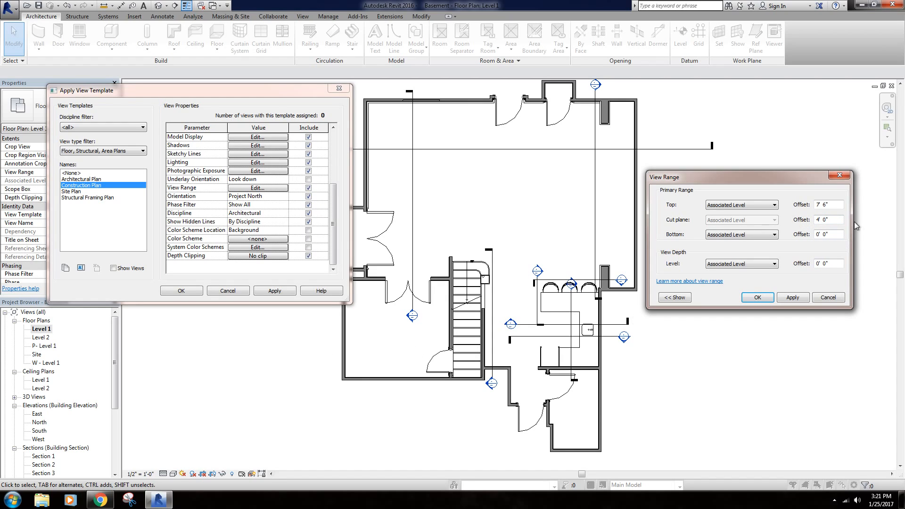
left_click_drag(812, 220, 800, 221)
left_click(833, 219)
left_click(835, 206)
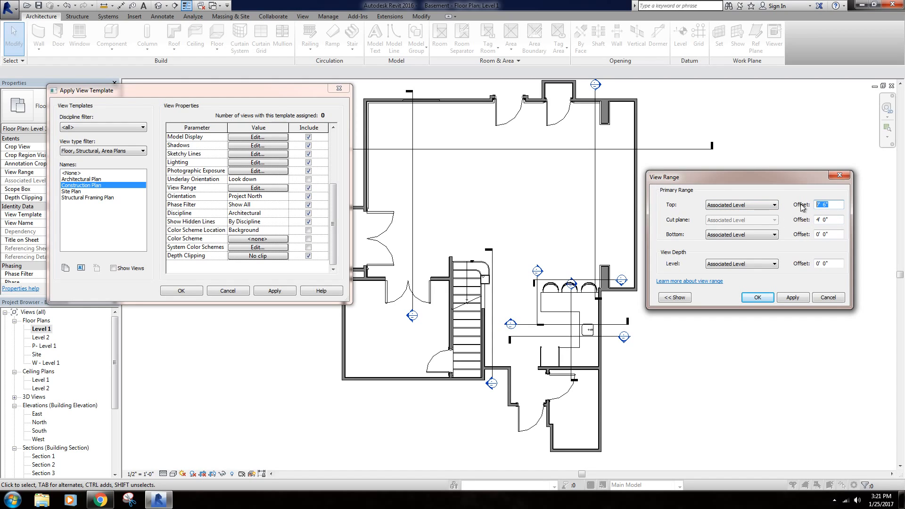
left_click(839, 204)
left_click_drag(831, 235, 810, 234)
left_click_drag(697, 177, 695, 166)
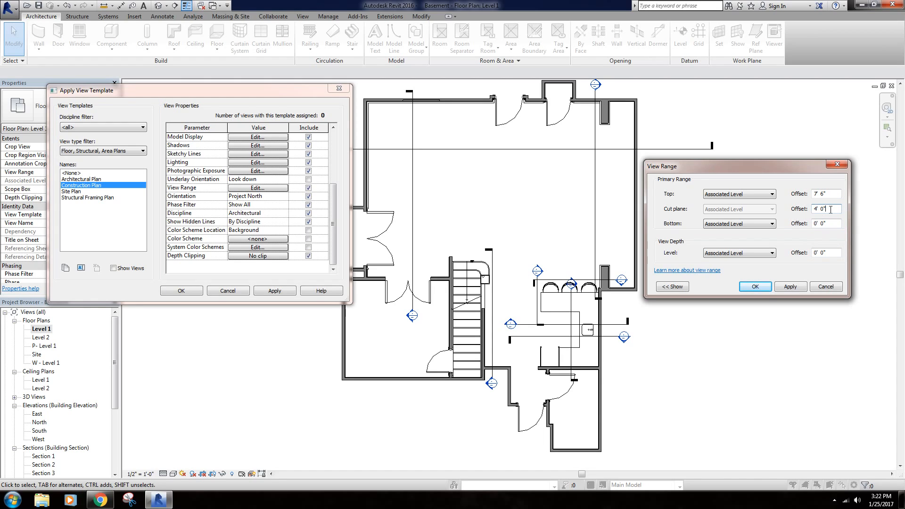
left_click(756, 287)
Examine the Orientation options among the Construction Plan template's view properties.
left_click(281, 197)
left_click(284, 197)
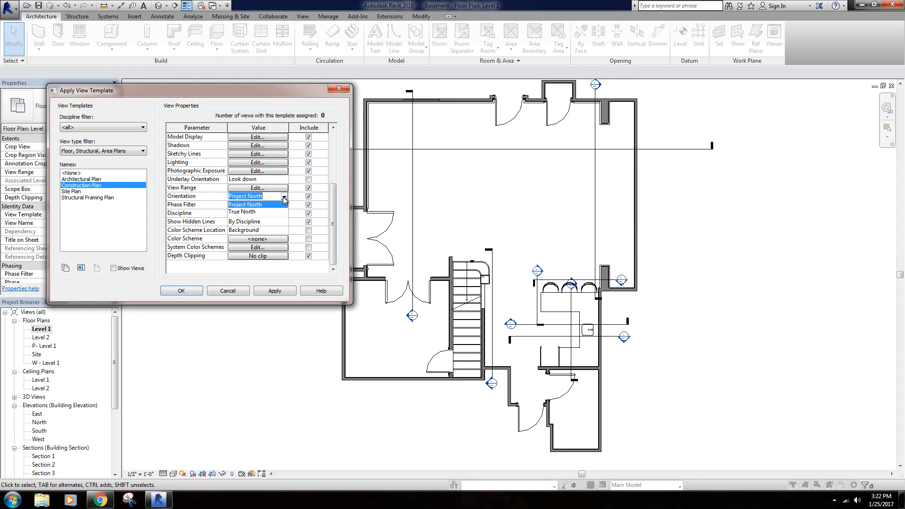
left_click(283, 197)
left_click(284, 198)
left_click(284, 198)
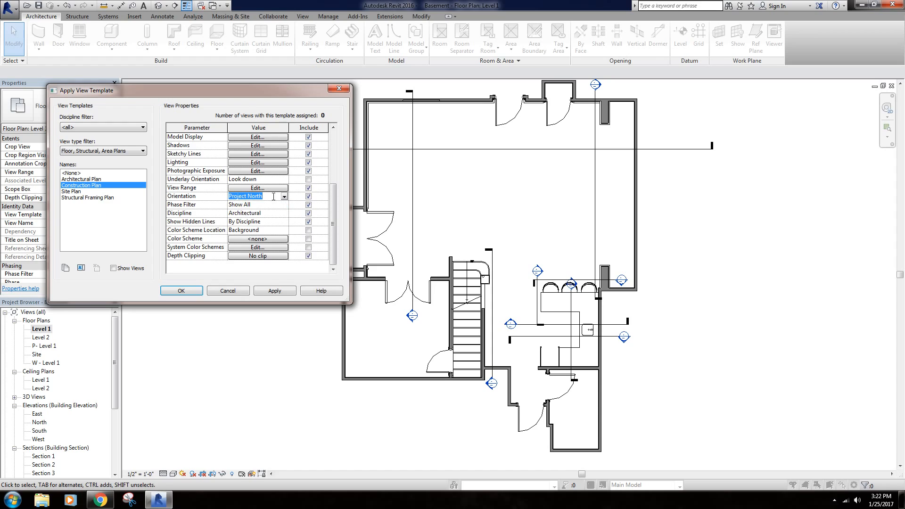
left_click(267, 196)
Set the Construction Plan template's Phase Filter to Show Complete.
left_click(264, 205)
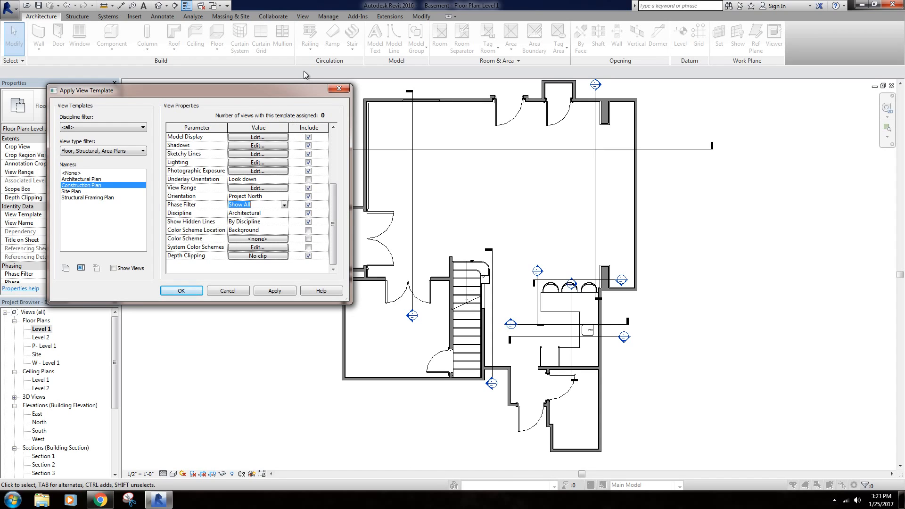
left_click_drag(287, 90, 242, 84)
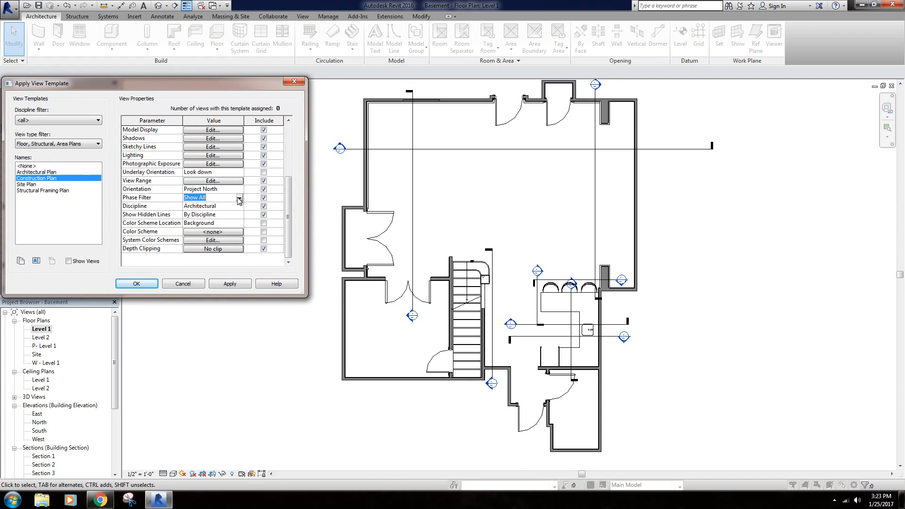
left_click(240, 199)
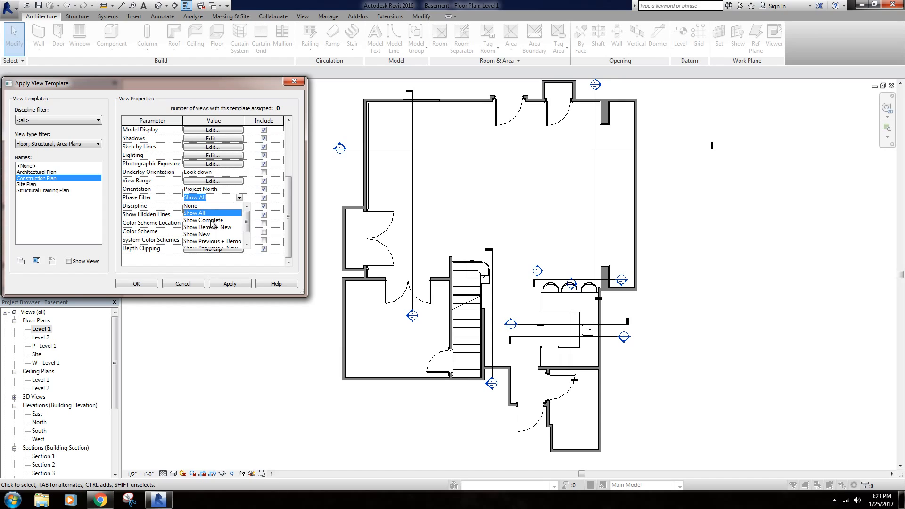
left_click(211, 220)
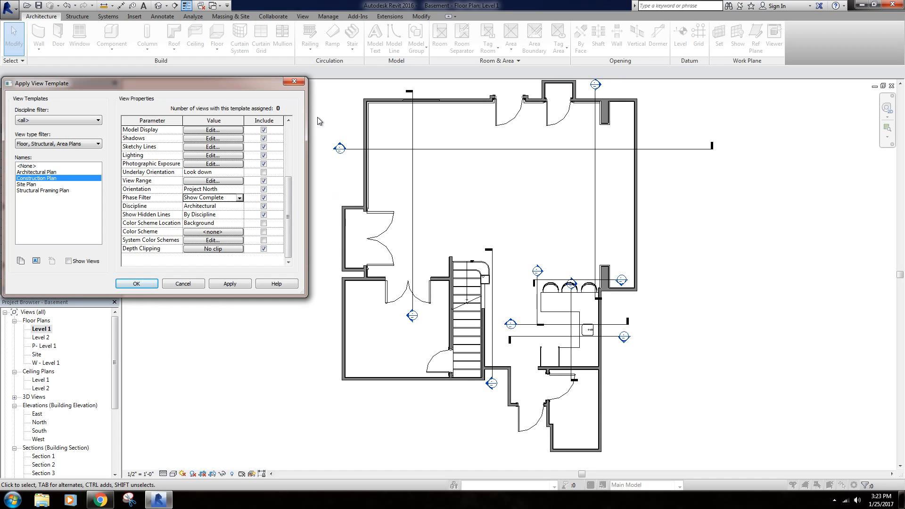
Look through the template's Discipline options and choose Architectural.
left_click(233, 206)
left_click(239, 206)
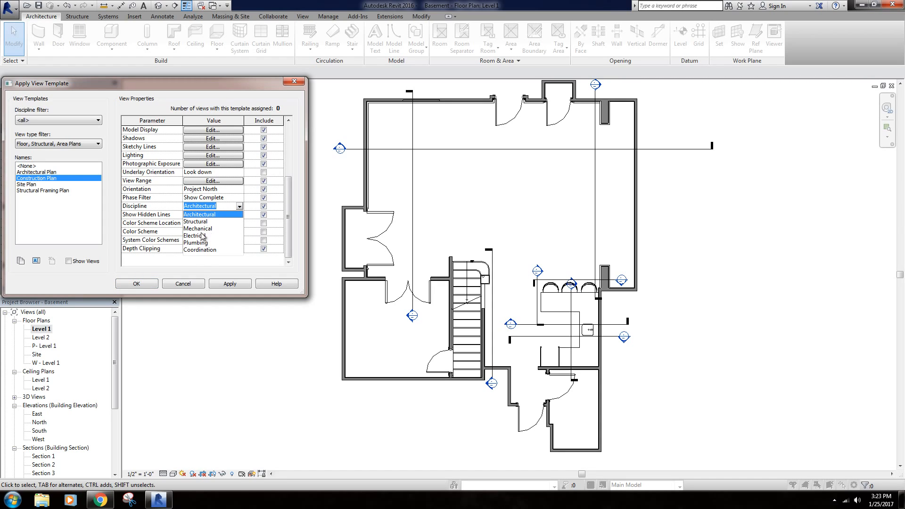
left_click(241, 207)
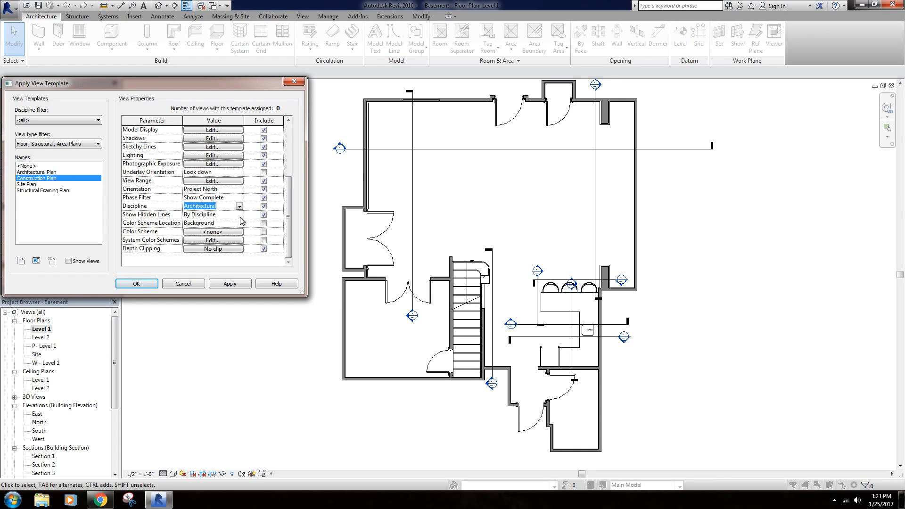
left_click(226, 209)
left_click(240, 207)
left_click(230, 214)
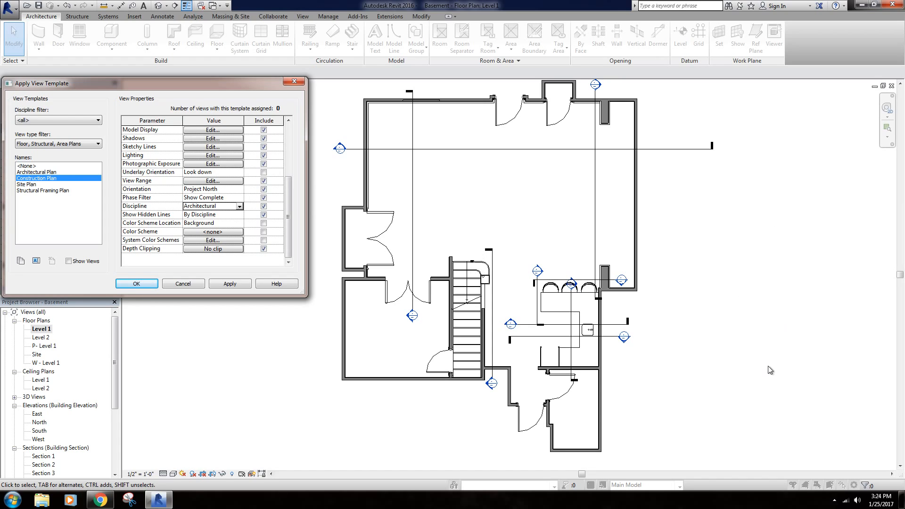
Choose By Discipline for the template's Show Hidden Lines property.
left_click(263, 233)
left_click(239, 218)
left_click(240, 215)
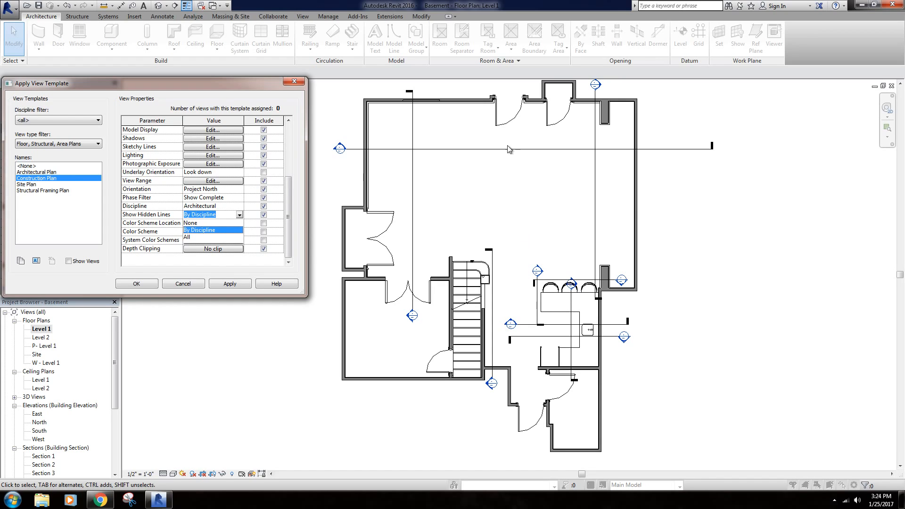
left_click(210, 231)
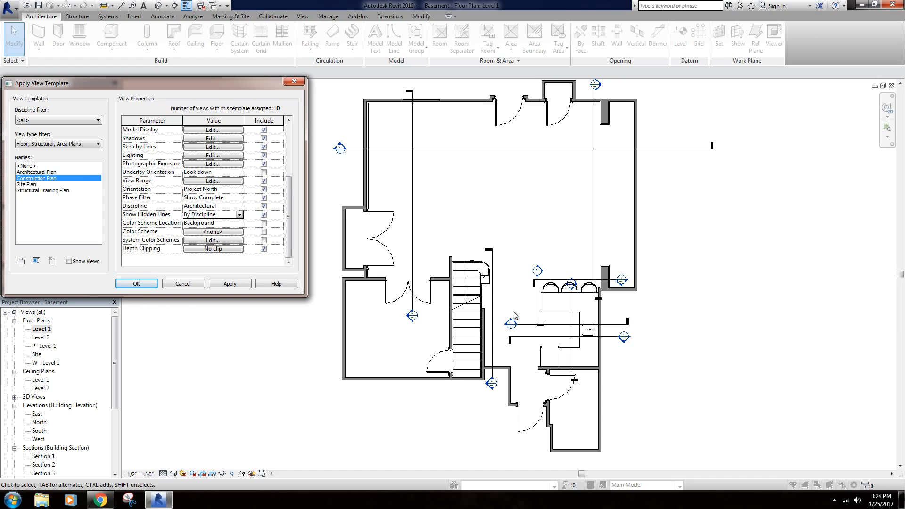
Check the template's Color Scheme Location and Depth Clipping options without changing them.
left_click(222, 222)
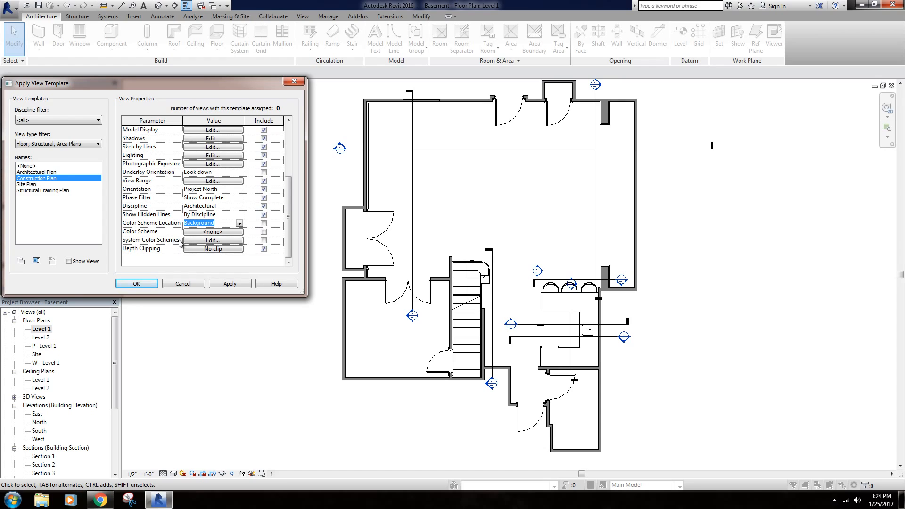
left_click(221, 250)
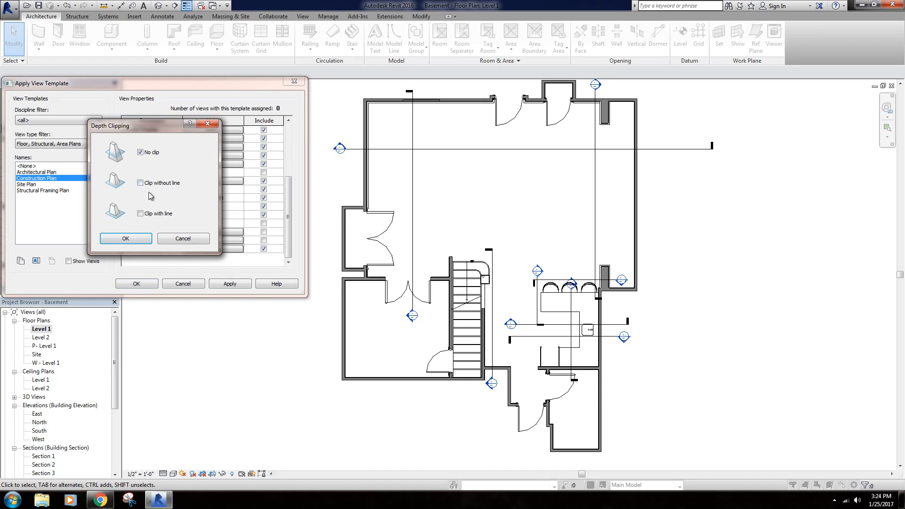
left_click(184, 238)
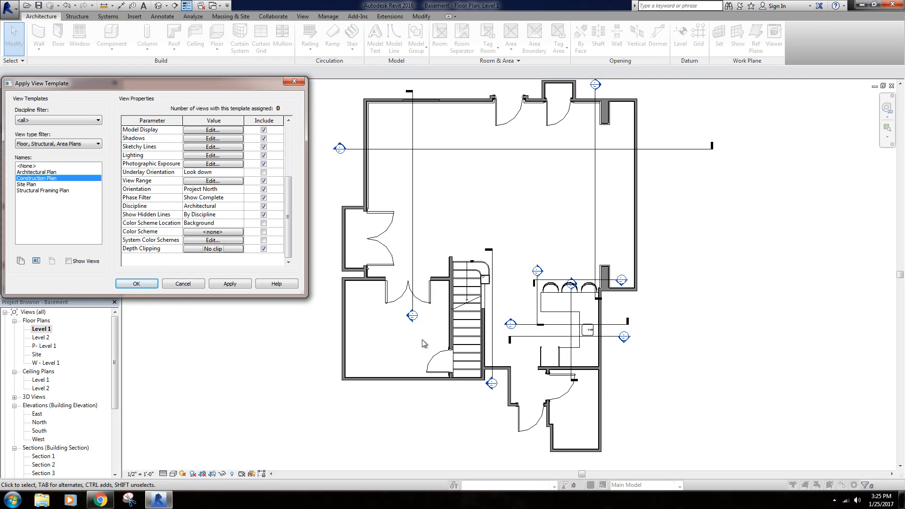
left_click(220, 249)
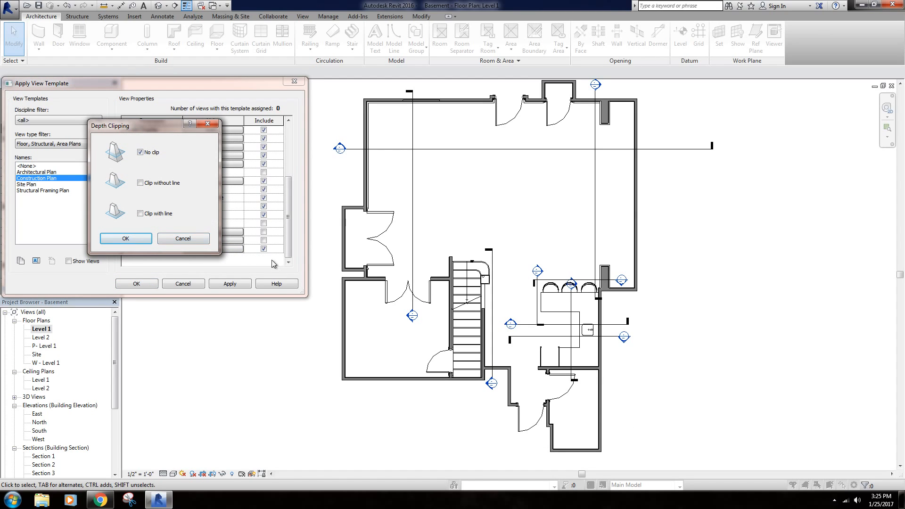
left_click(204, 239)
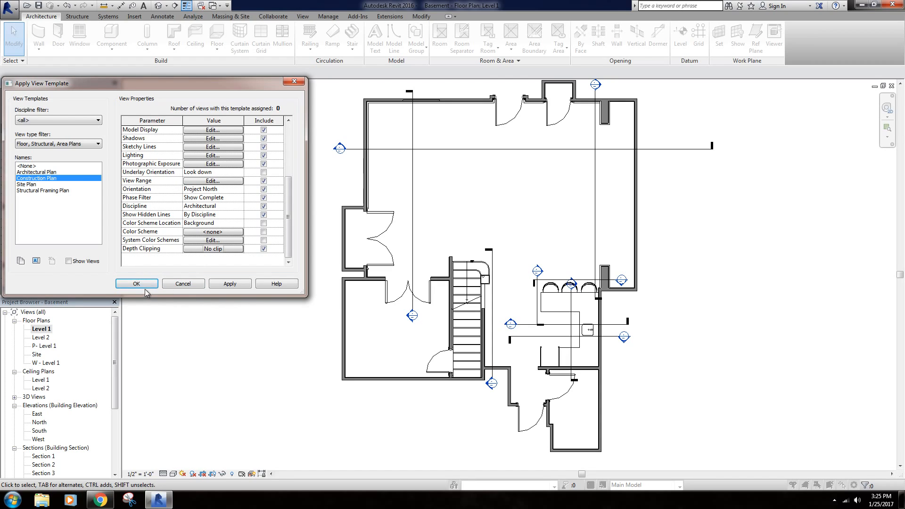
Apply the Construction Plan template to the Level 1 floor plan and accept the template settings.
left_click(227, 284)
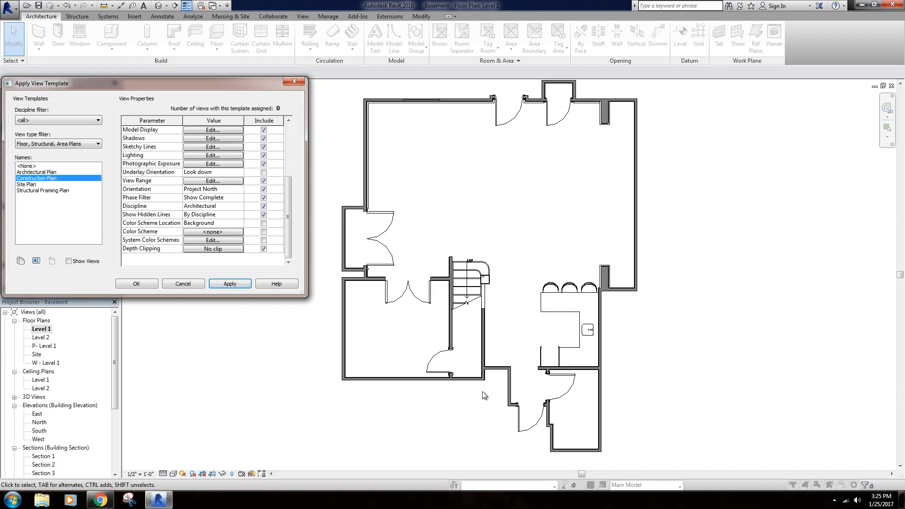
left_click(136, 284)
middle_click_drag(219, 184, 295, 213)
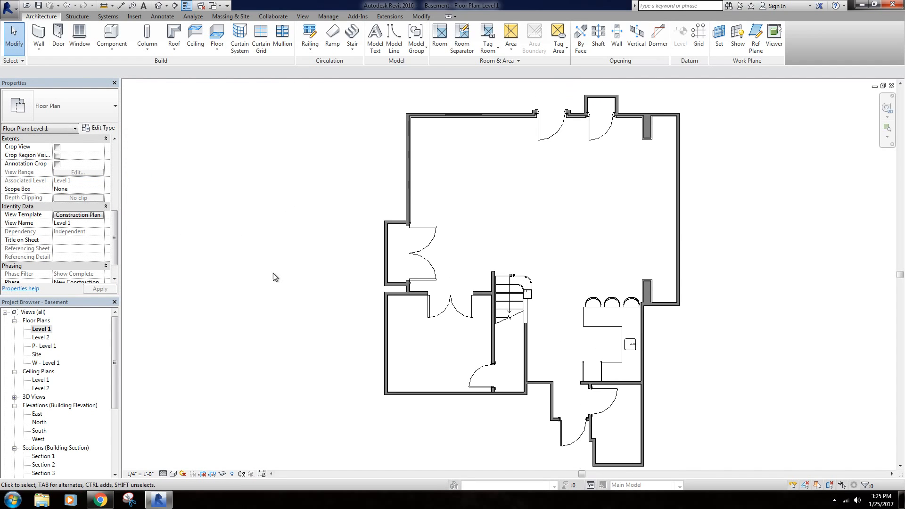
Check the Level 1 plan's view scale list and the View Scale property in its assigned template.
left_click(144, 474)
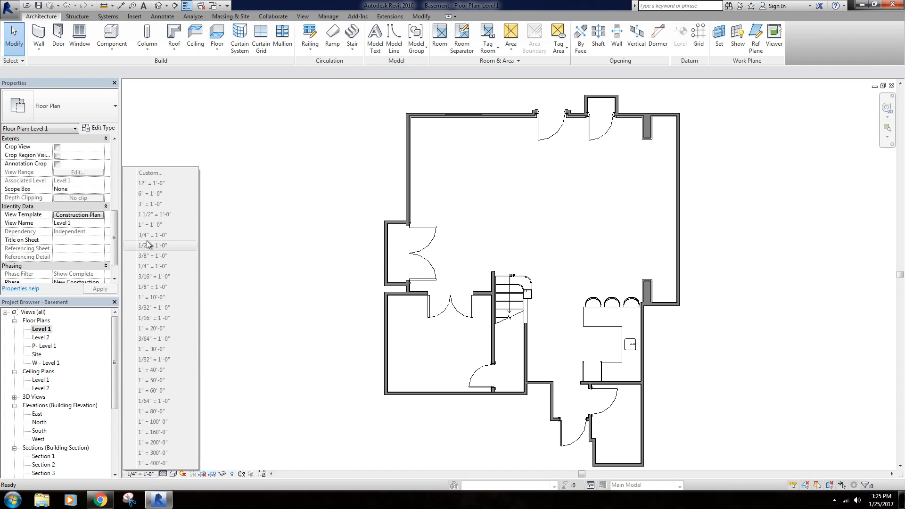
left_click(265, 188)
left_click(81, 216)
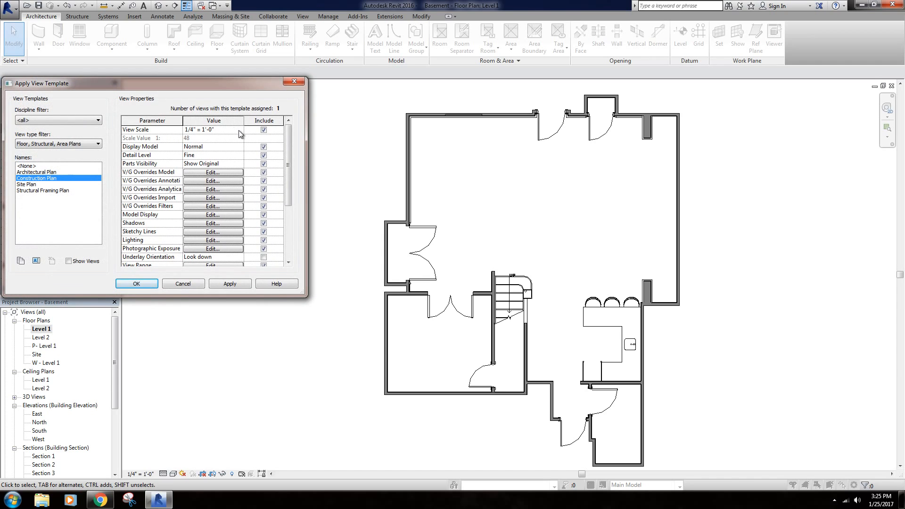
left_click(198, 284)
left_click(78, 216)
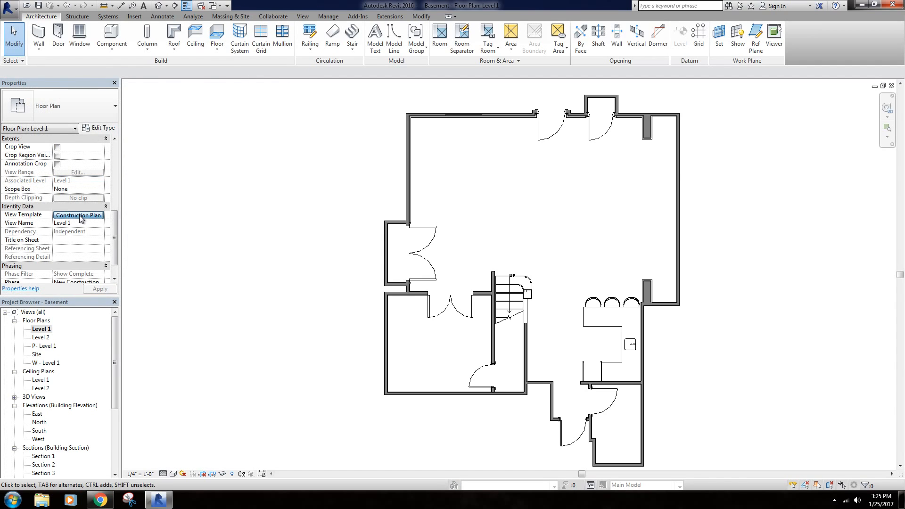
left_click_drag(182, 83, 384, 123)
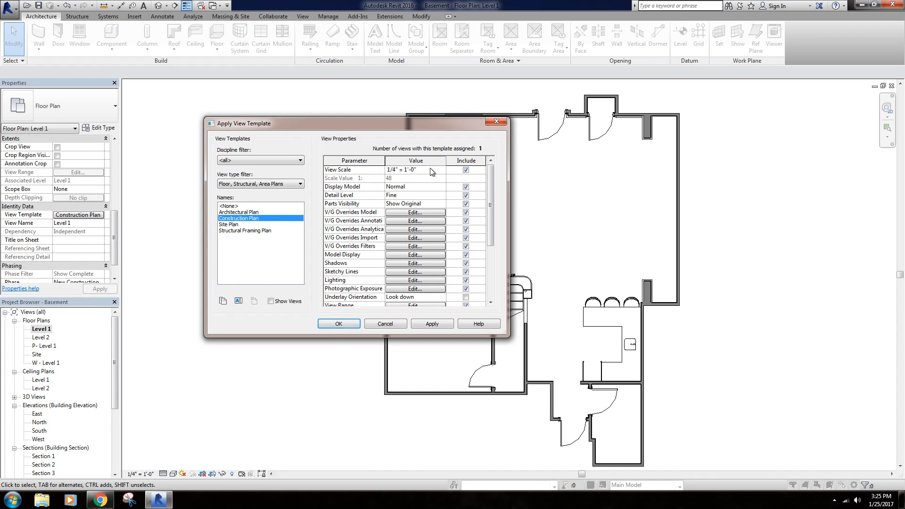
left_click(385, 323)
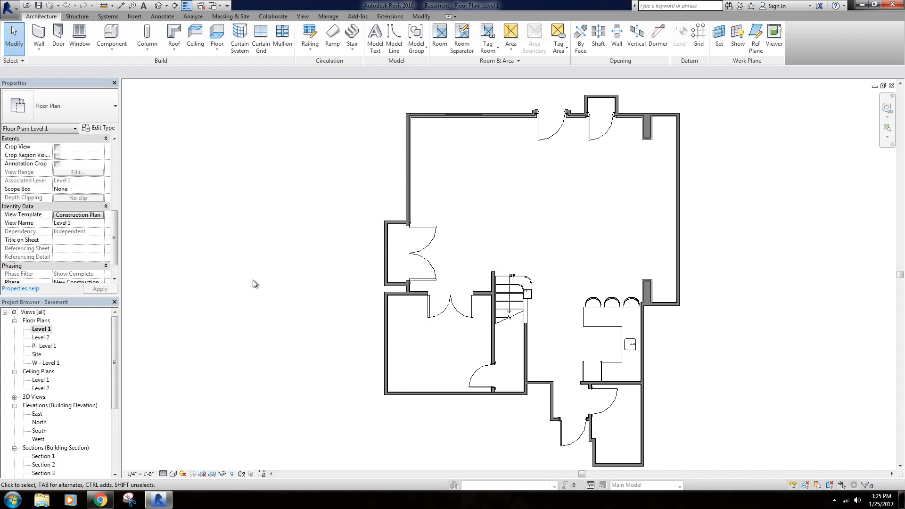
Open the Level 2 floor plan and assign the Construction Plan view template to it.
double_click(39, 338)
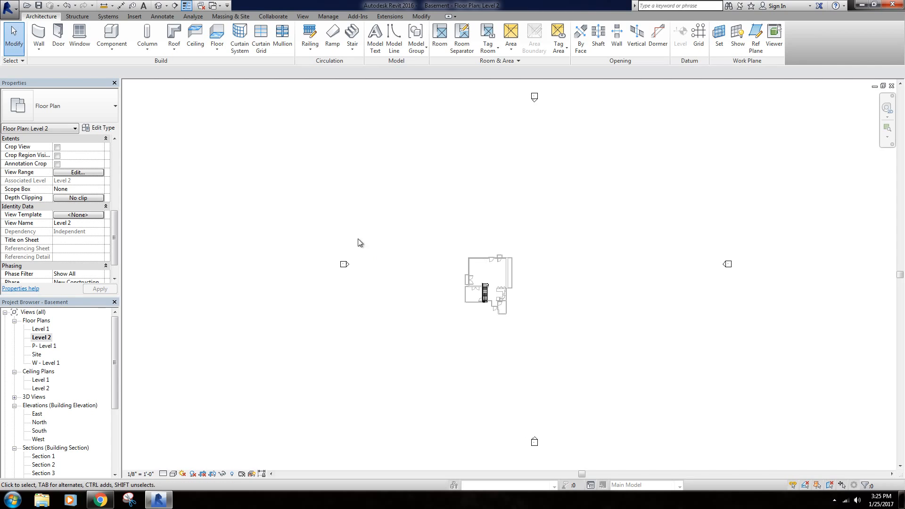
left_click(79, 215)
left_click(250, 218)
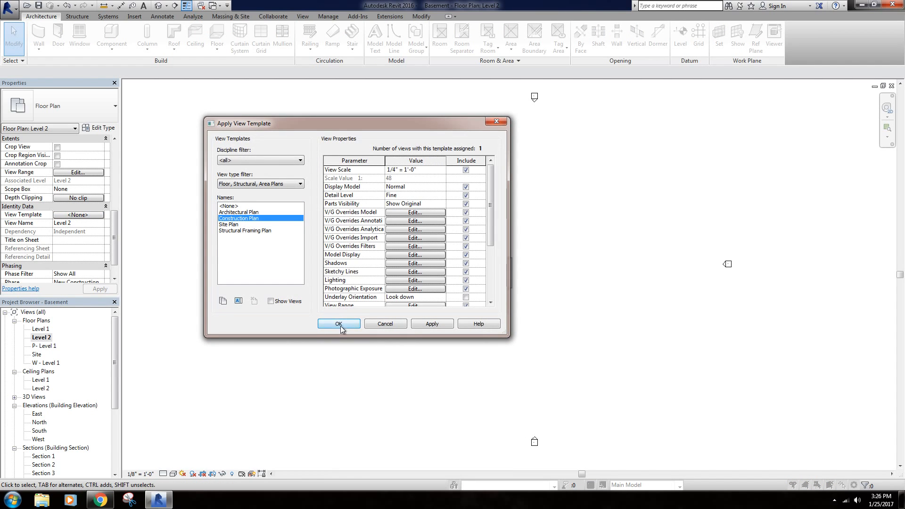
left_click(338, 324)
Examine the Level 2 floor plan's walls, stair and fixtures under the Construction Plan template.
scroll(505, 255, "up", 5)
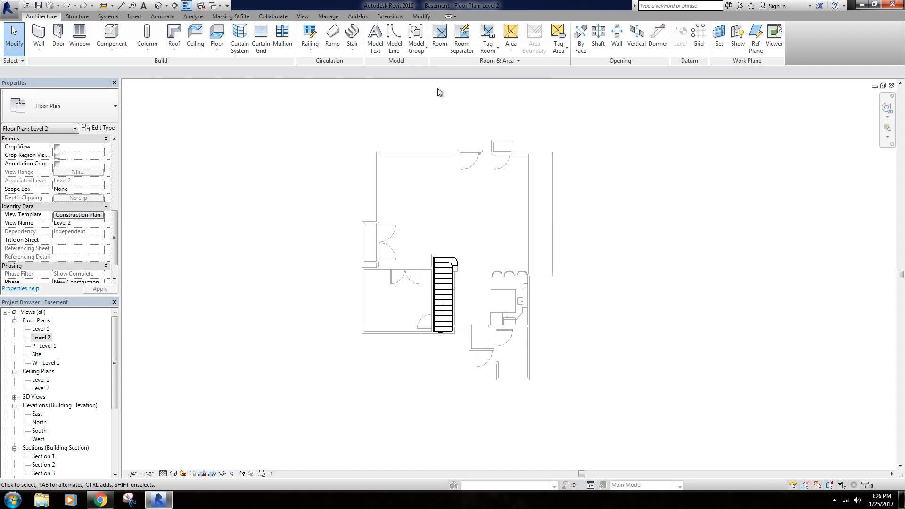
scroll(515, 293, "up", 3)
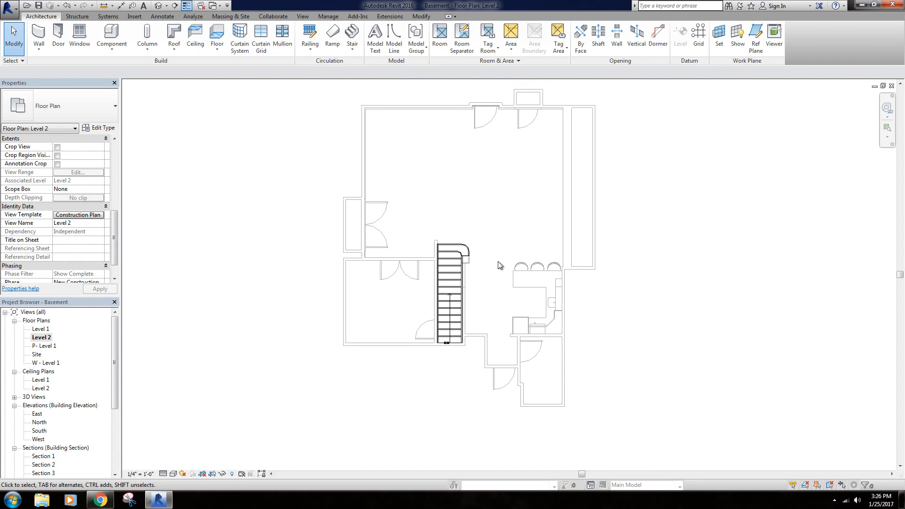
scroll(500, 265, "down", 2)
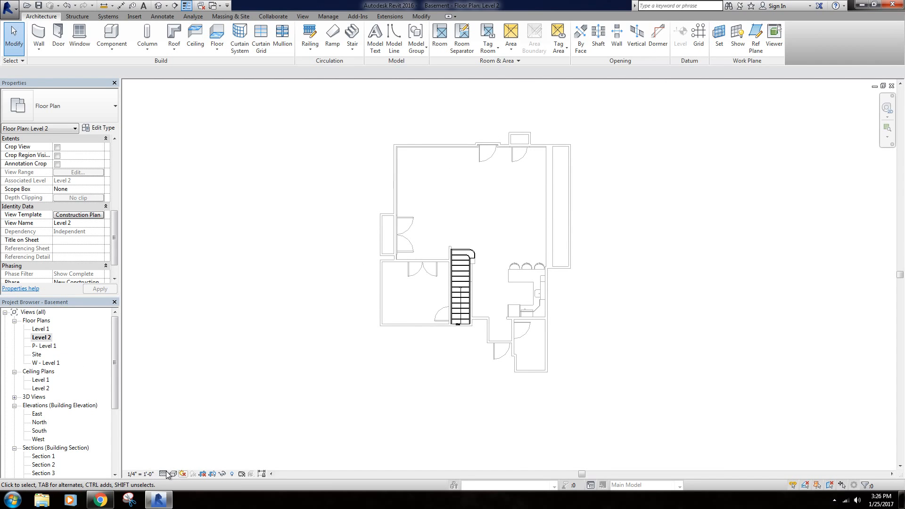
scroll(497, 257, "up", 2)
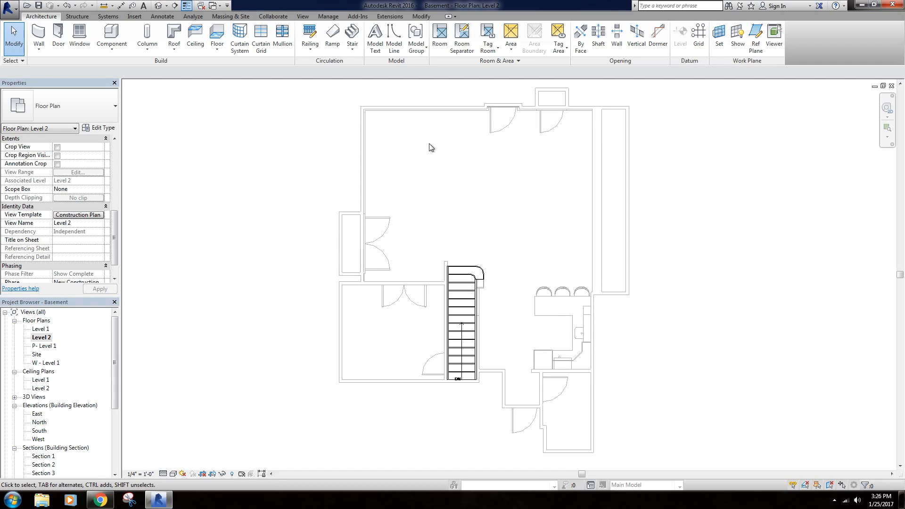
scroll(564, 232, "down", 3)
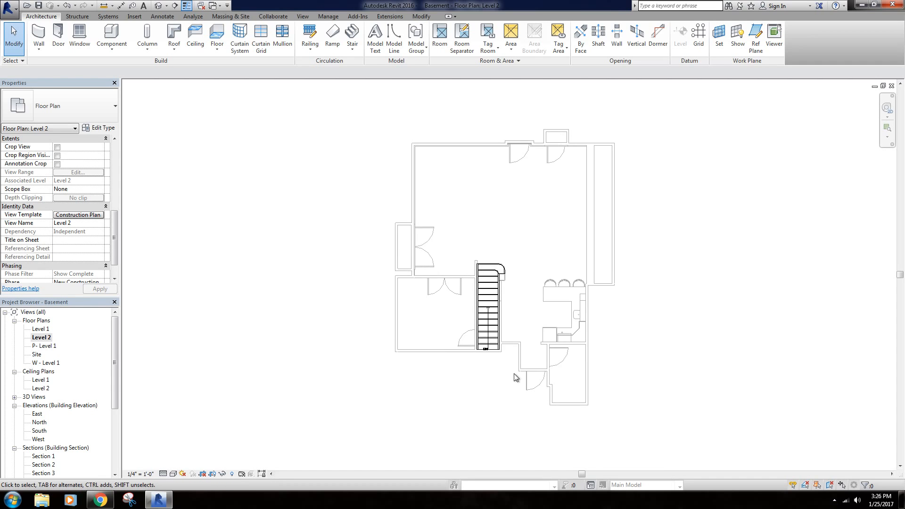
scroll(493, 349, "up", 3)
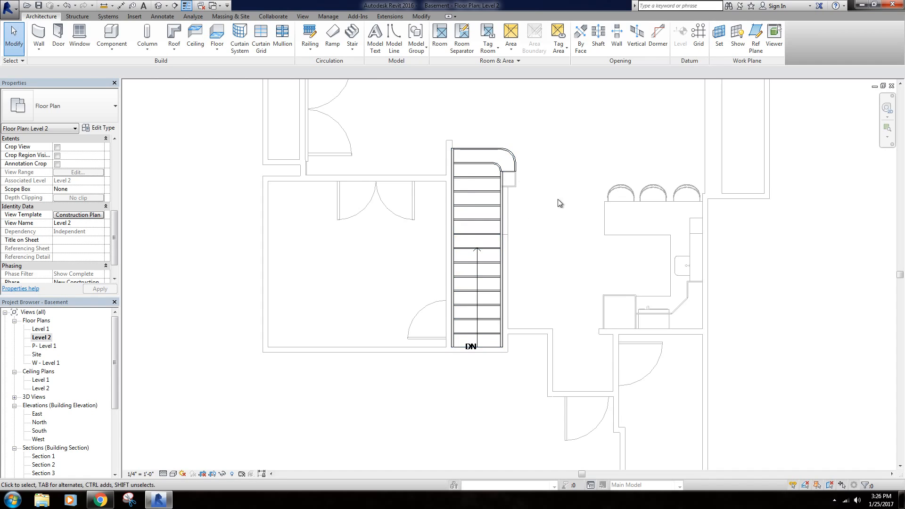
scroll(455, 259, "down", 3)
middle_click_drag(437, 239, 447, 233)
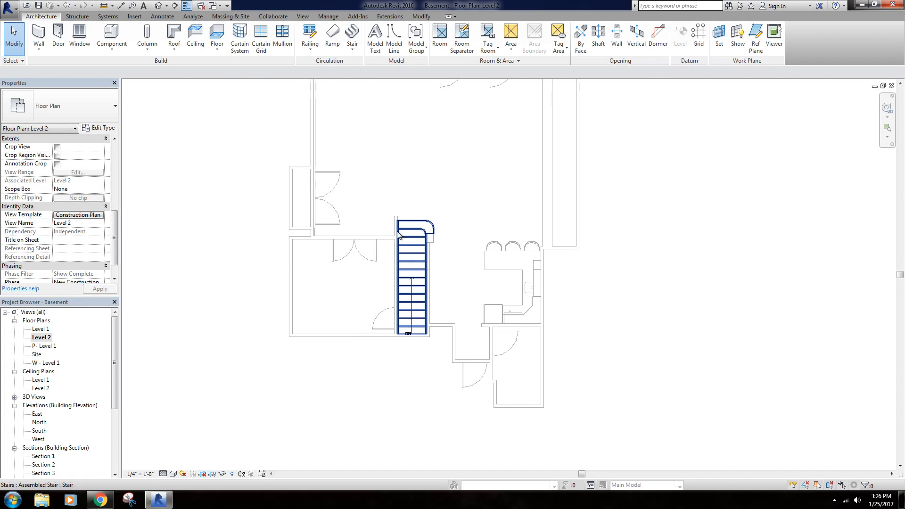
Set the Level 2 floor plan's underlay base level to None and apply the change.
scroll(488, 252, "down", 3)
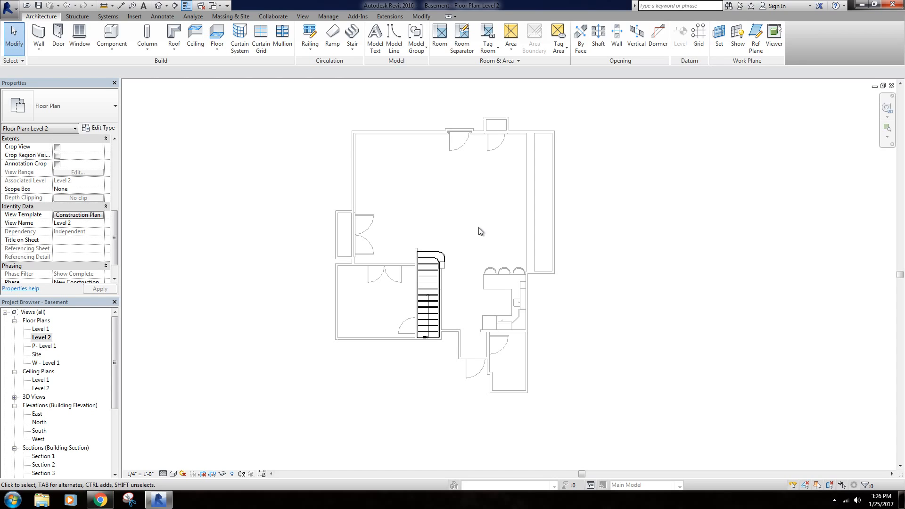
scroll(116, 222, "up", 6)
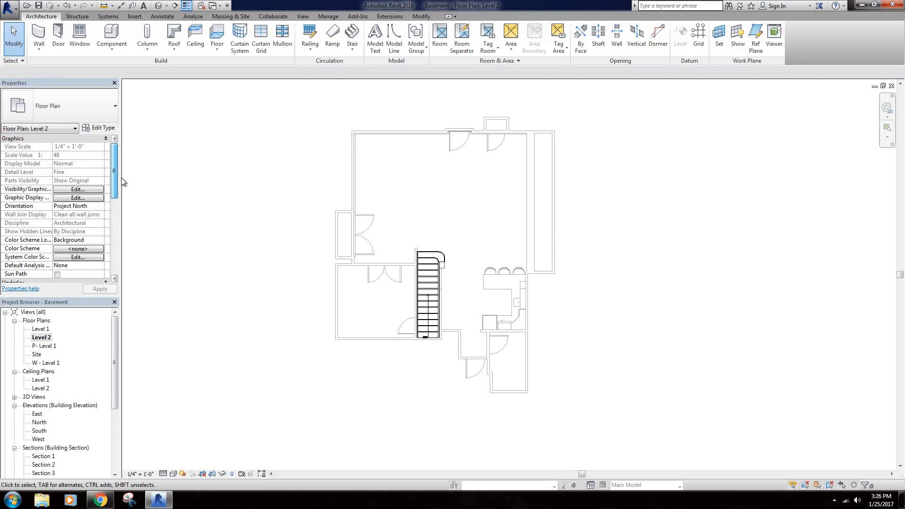
scroll(109, 205, "down", 4)
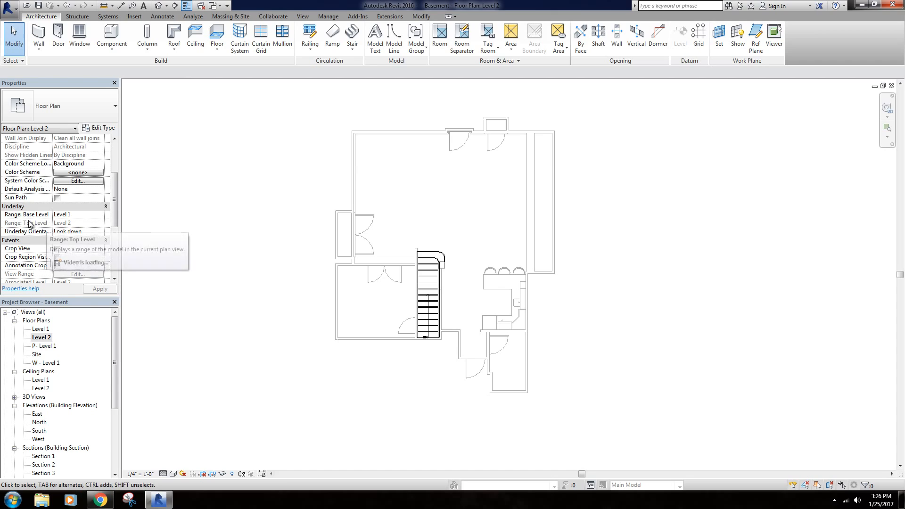
left_click(99, 217)
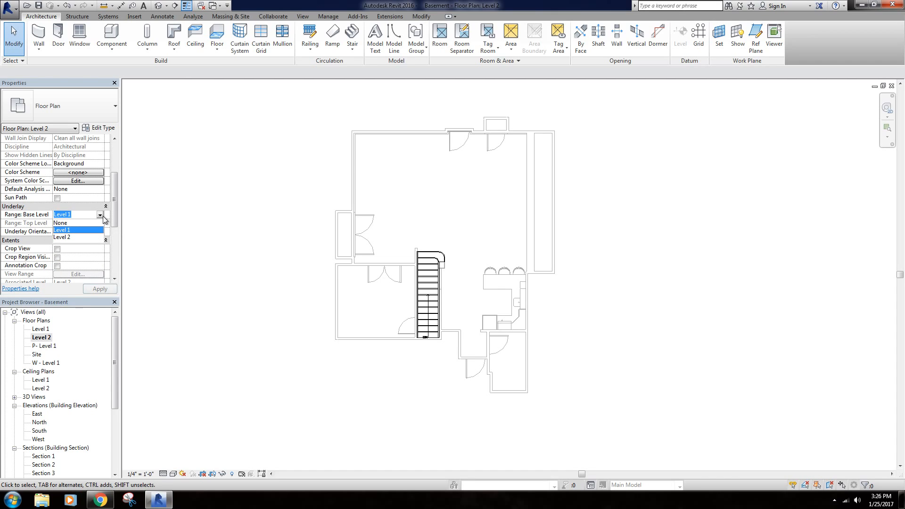
left_click(66, 223)
left_click(98, 288)
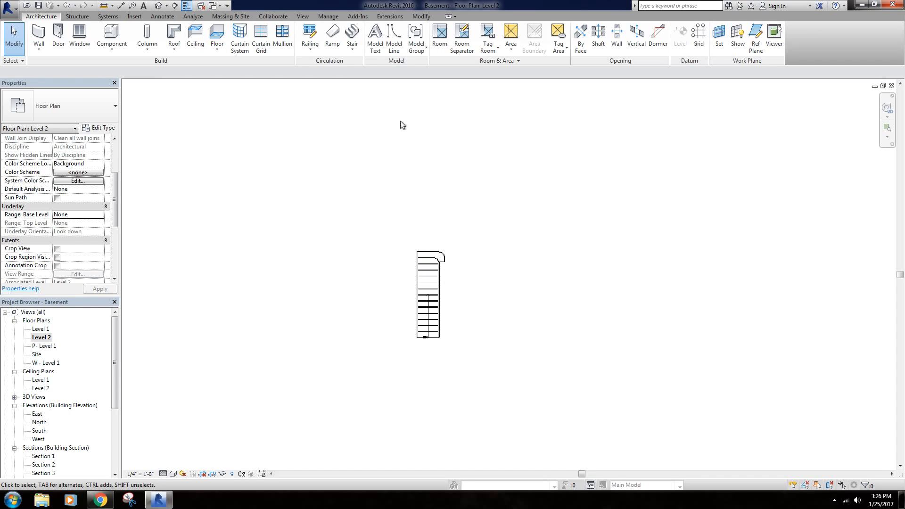
Set the Level 2 plan's underlay base level back to Level 1 and test which plan elements can be selected.
left_click(100, 215)
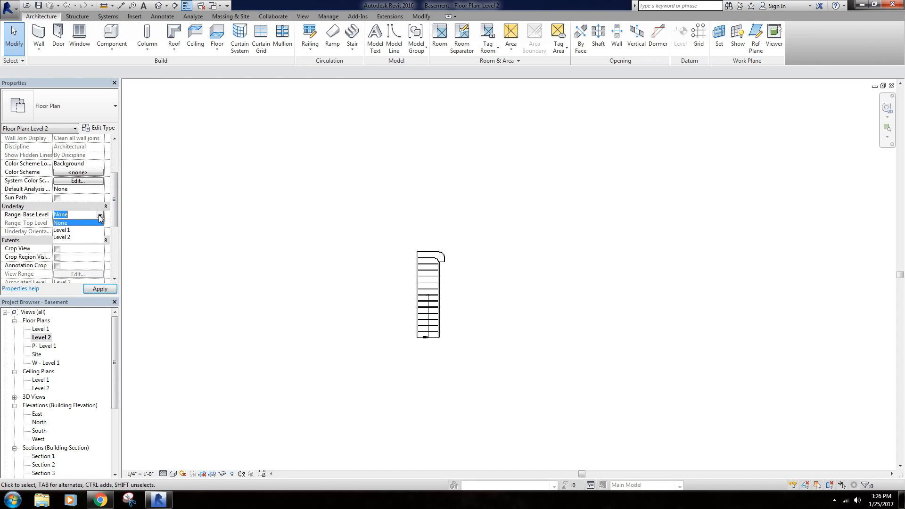
left_click(81, 231)
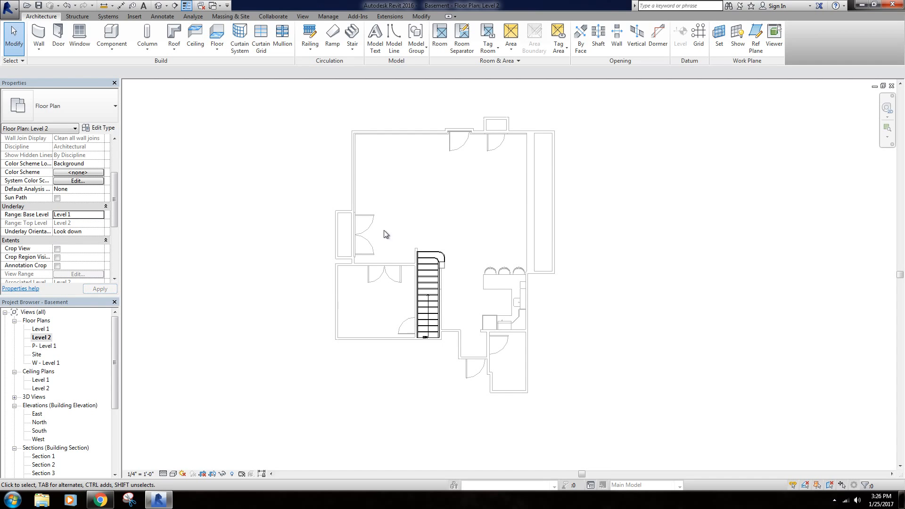
left_click_drag(354, 188, 278, 363)
left_click_drag(597, 173, 406, 453)
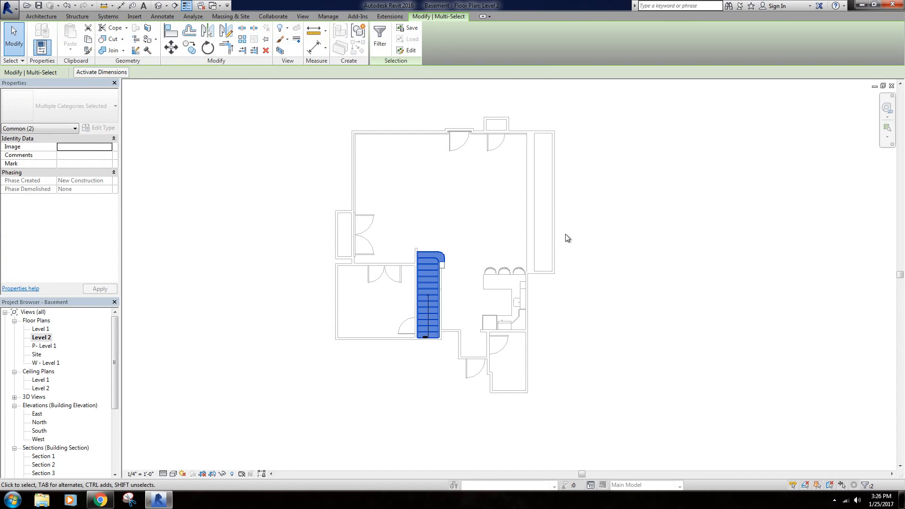
left_click(567, 238)
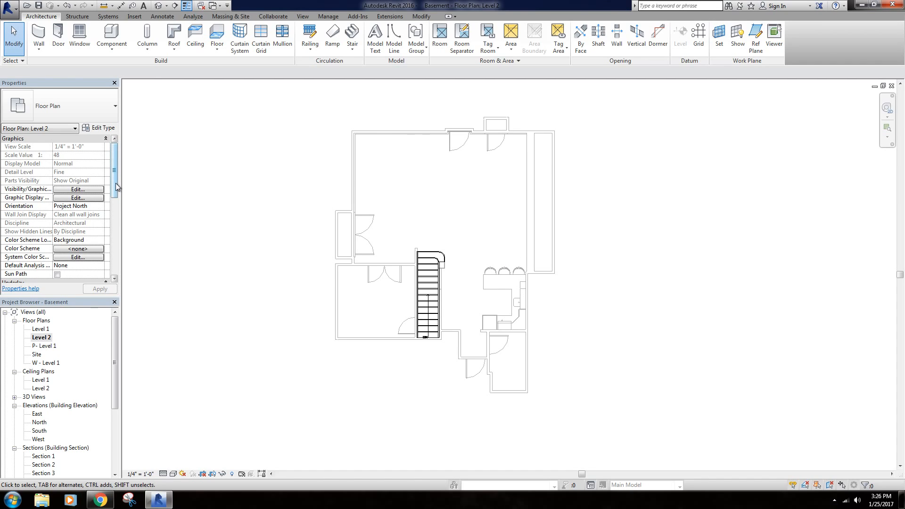
Review the Level 2 plan's underlay and view properties, and examine the Level 1 floor plan under its Construction Plan template.
middle_click_drag(266, 301, 300, 297)
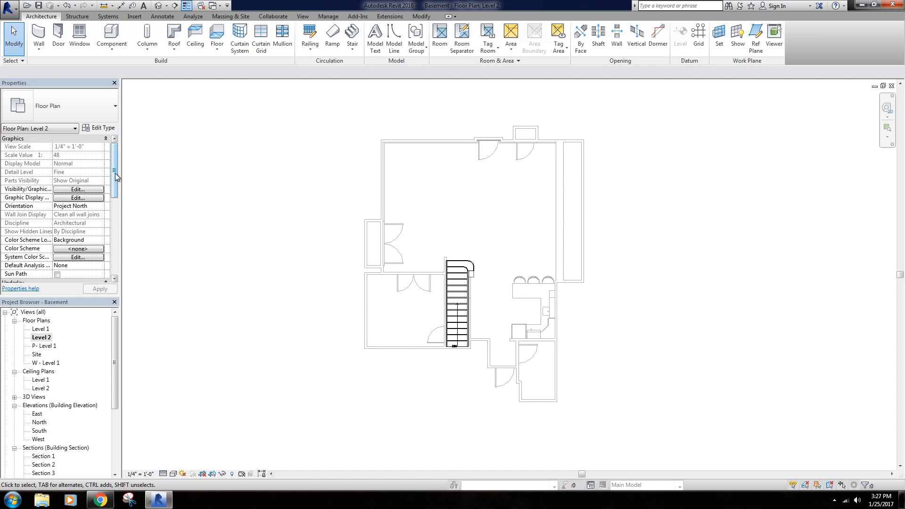
left_click_drag(115, 173, 119, 221)
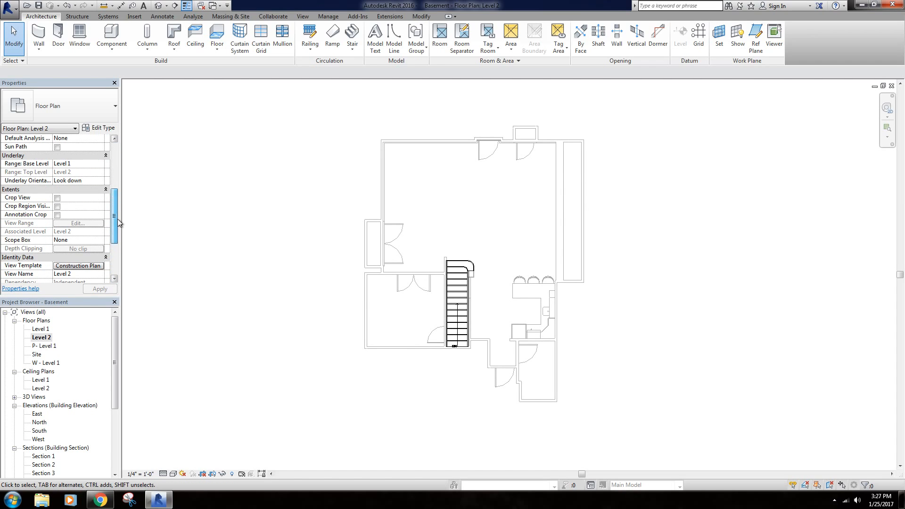
double_click(44, 328)
middle_click_drag(591, 245, 594, 237)
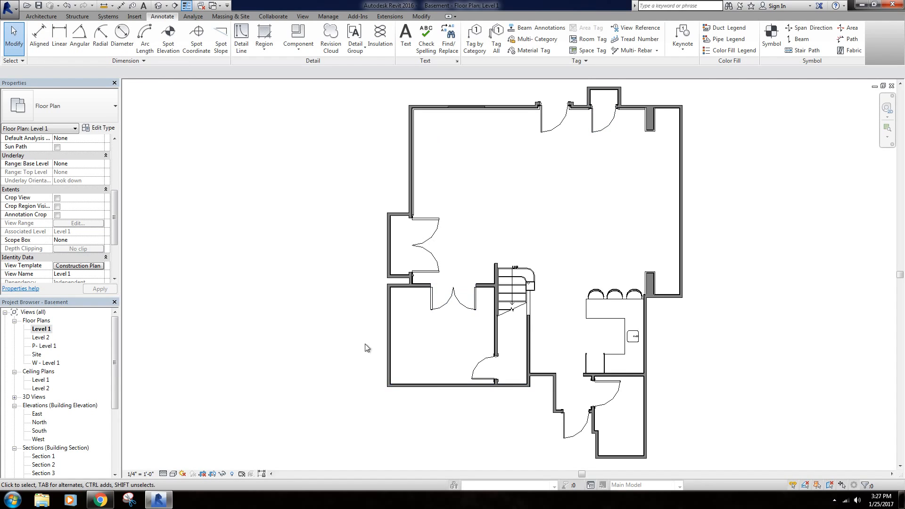
middle_click_drag(517, 206, 510, 211)
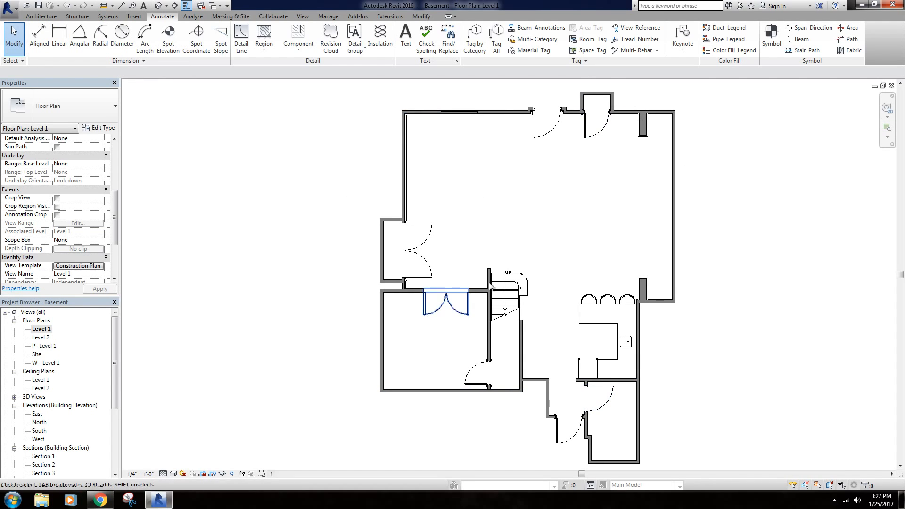
middle_click_drag(571, 223, 570, 221)
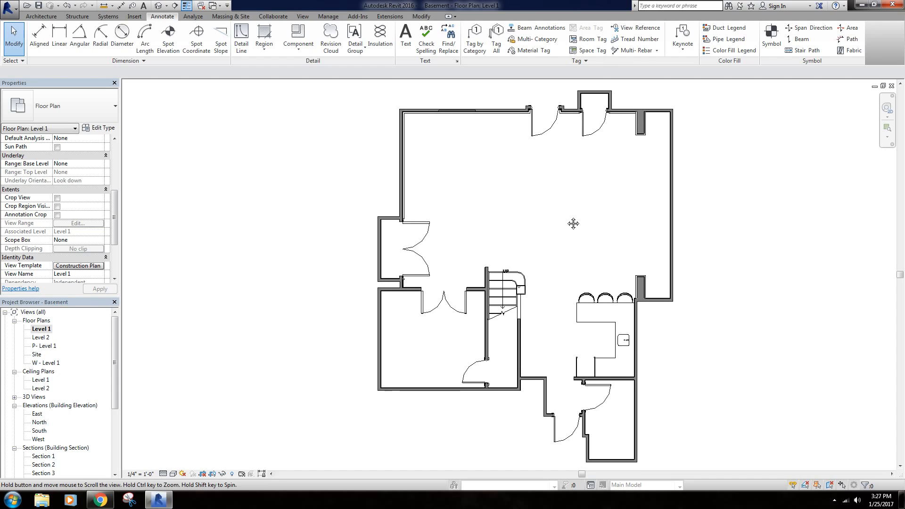
Open the P- Level 1 floor plan and duplicate the Construction Plan view template, entering "Presentation Pl" in the new template's name.
double_click(45, 346)
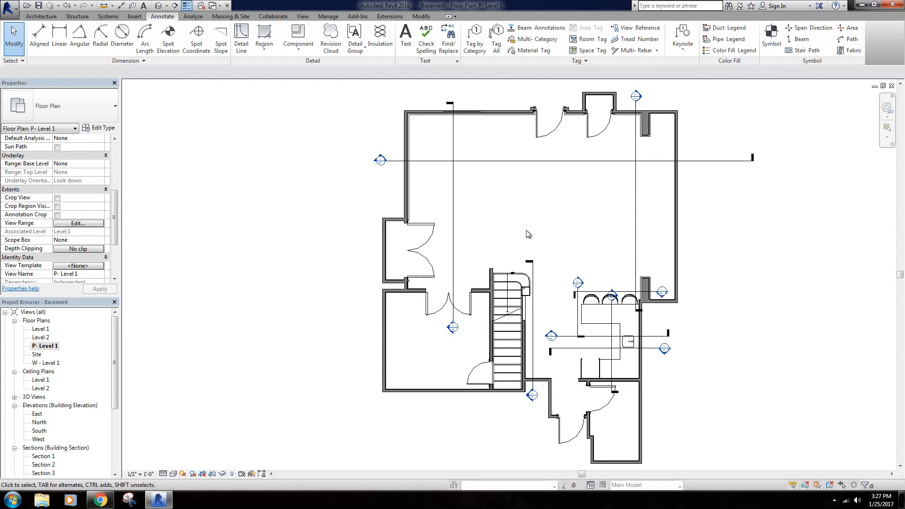
middle_click_drag(505, 227, 519, 224)
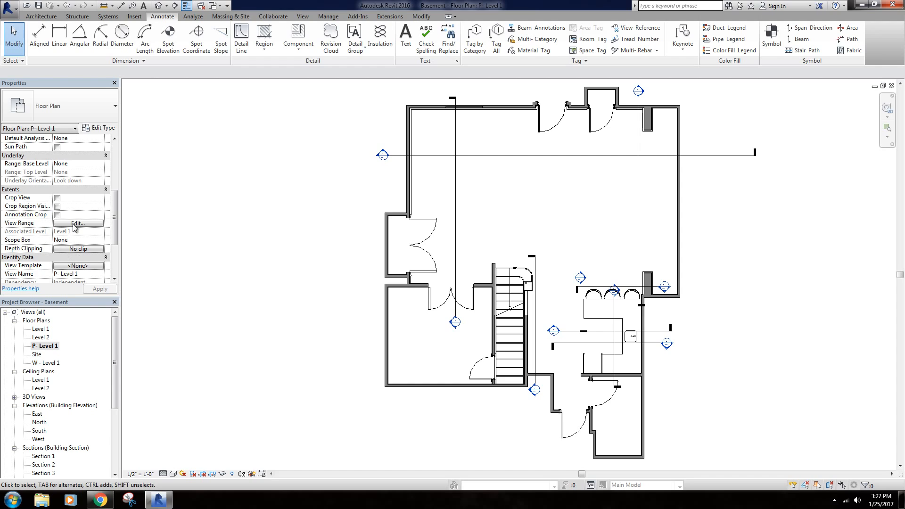
left_click(79, 267)
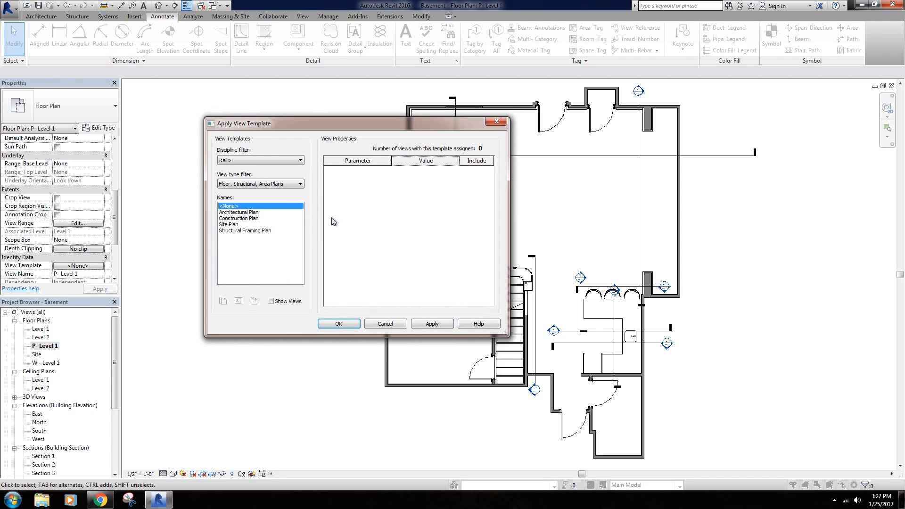
left_click(250, 219)
left_click_drag(350, 127, 186, 115)
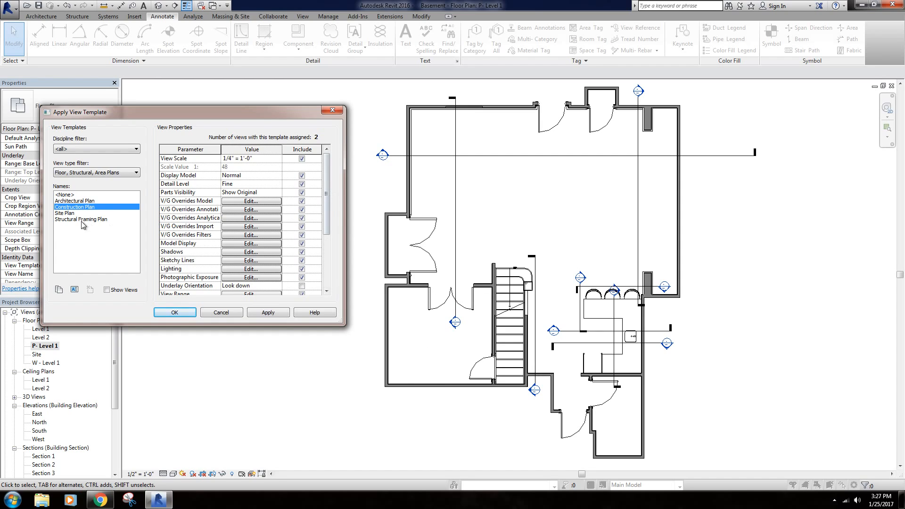
left_click(59, 291)
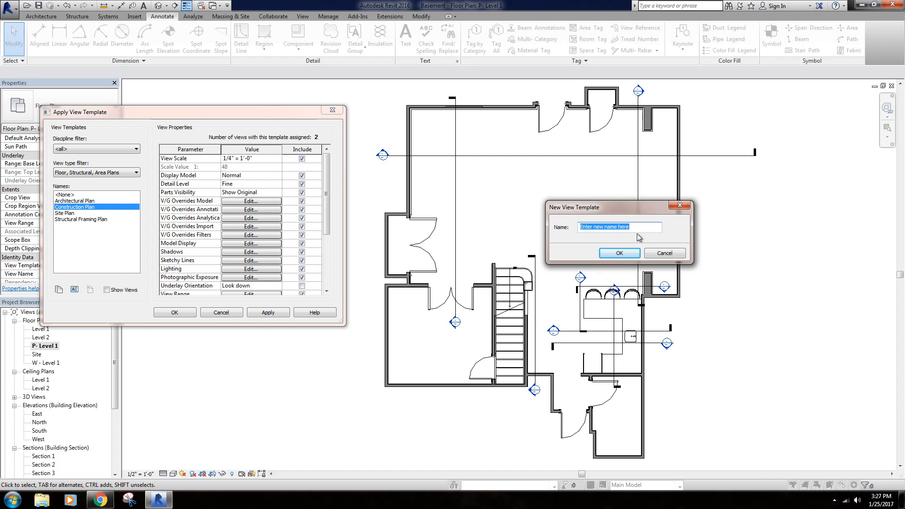
type("Presentation Pl")
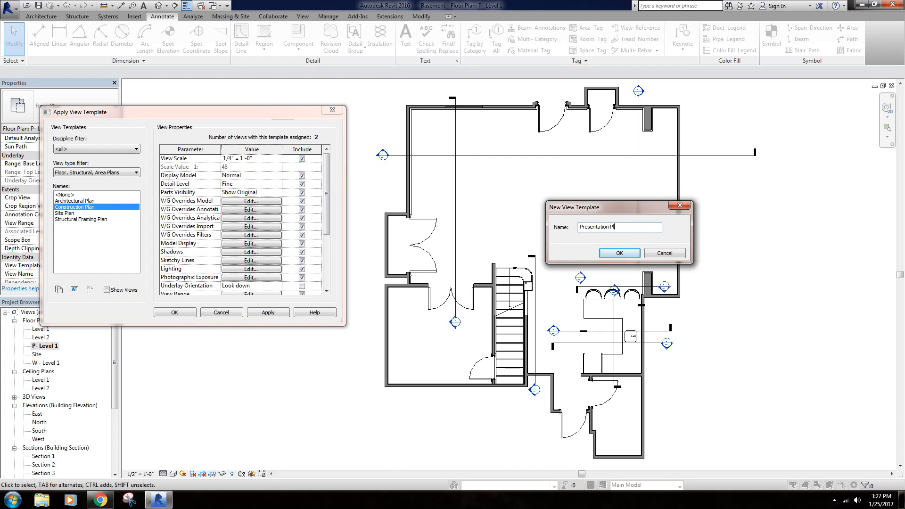
Finish naming the new view template "Presentation Plan" and create it.
type("an")
key("Return")
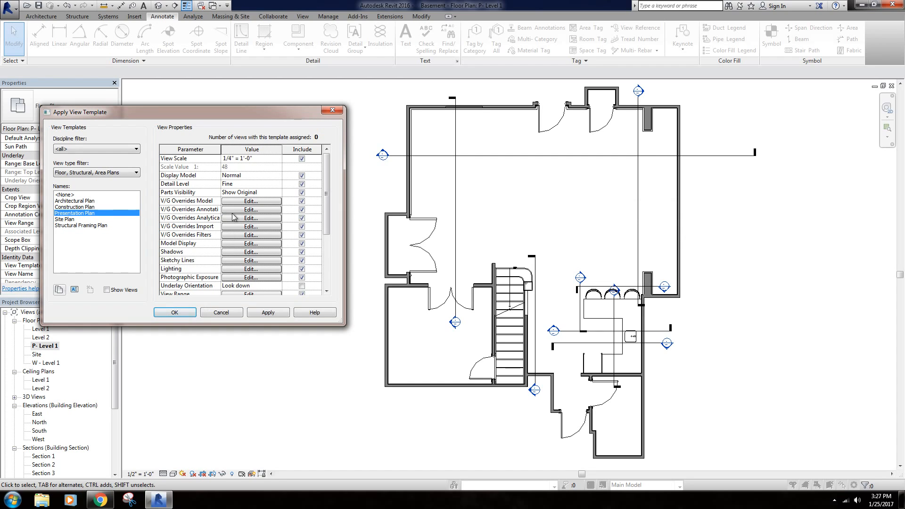
left_click_drag(245, 119, 286, 112)
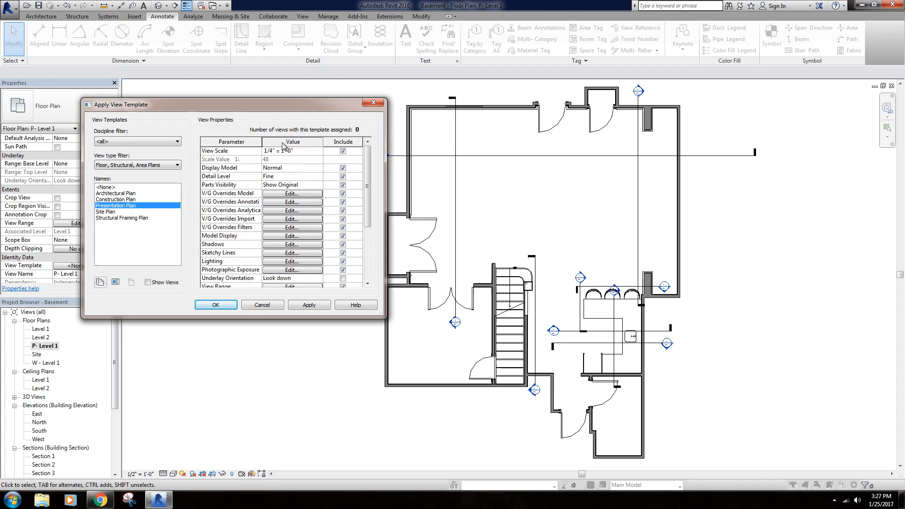
left_click(319, 152)
left_click(319, 152)
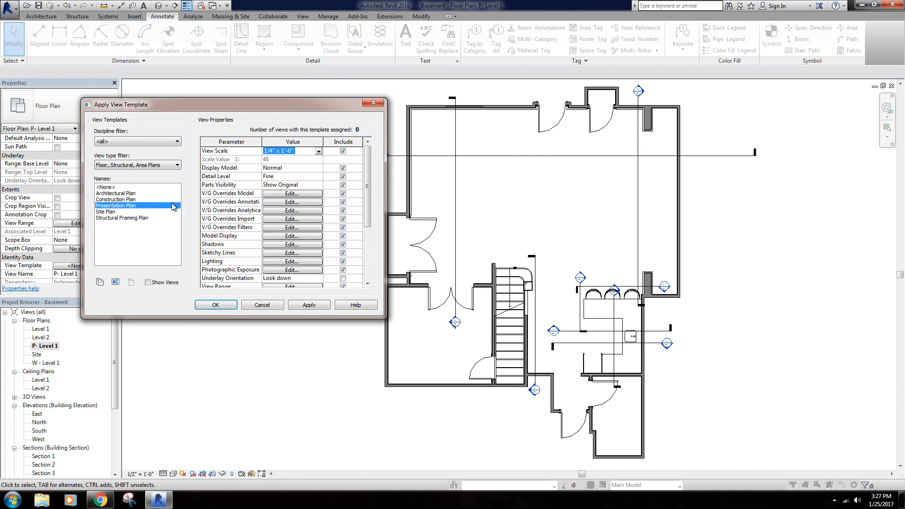
Open the color scheme of the Presentation Plan template and duplicate Schema 1 as "Presentation Plan 1".
scroll(292, 188, "down", 4)
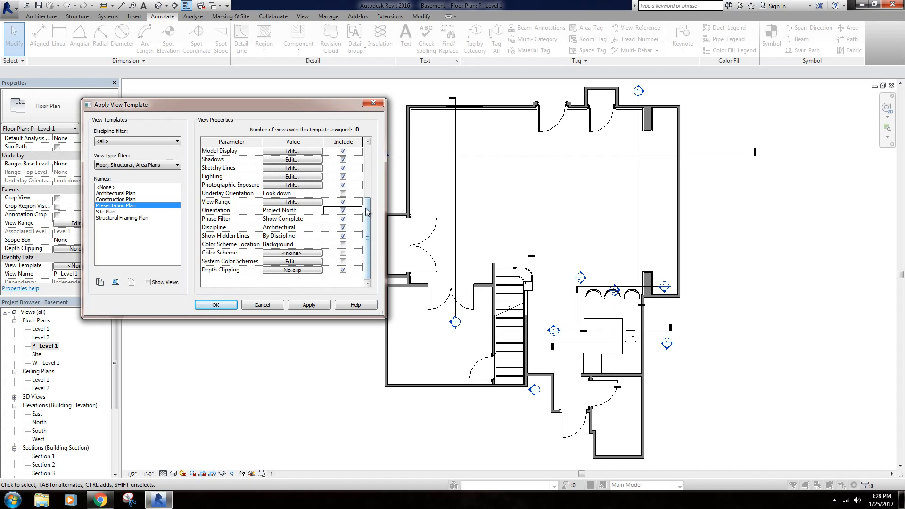
left_click_drag(369, 211, 370, 176)
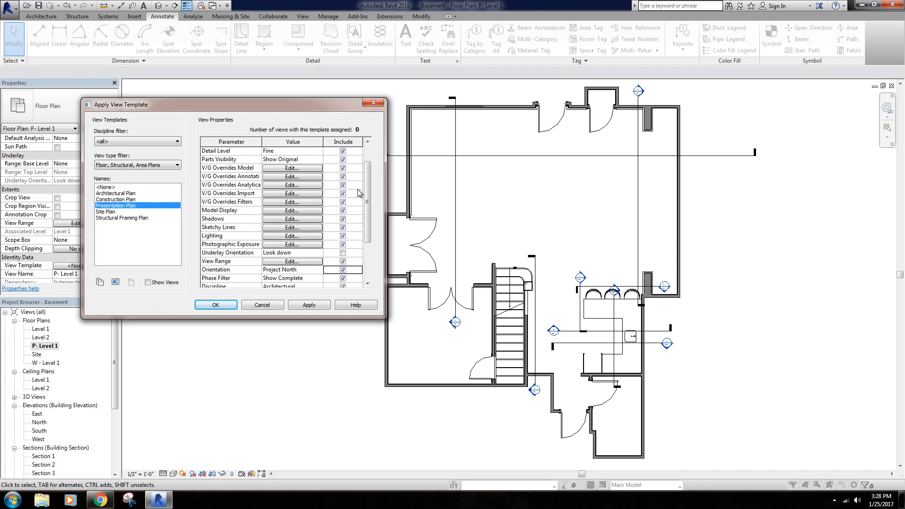
left_click_drag(370, 187, 370, 216)
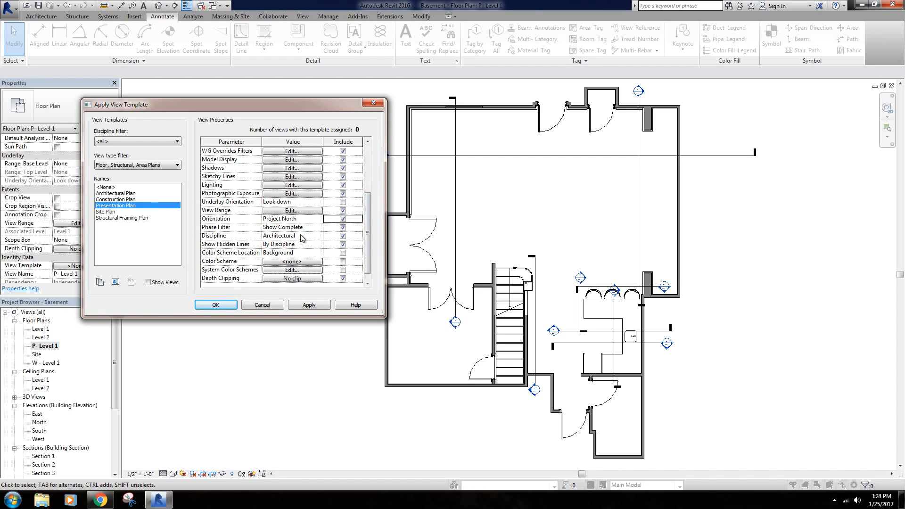
left_click(293, 263)
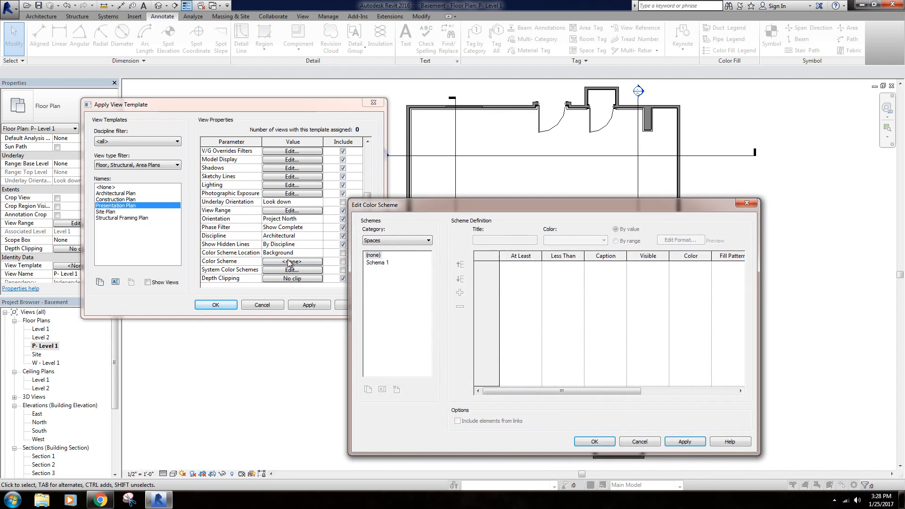
left_click(377, 263)
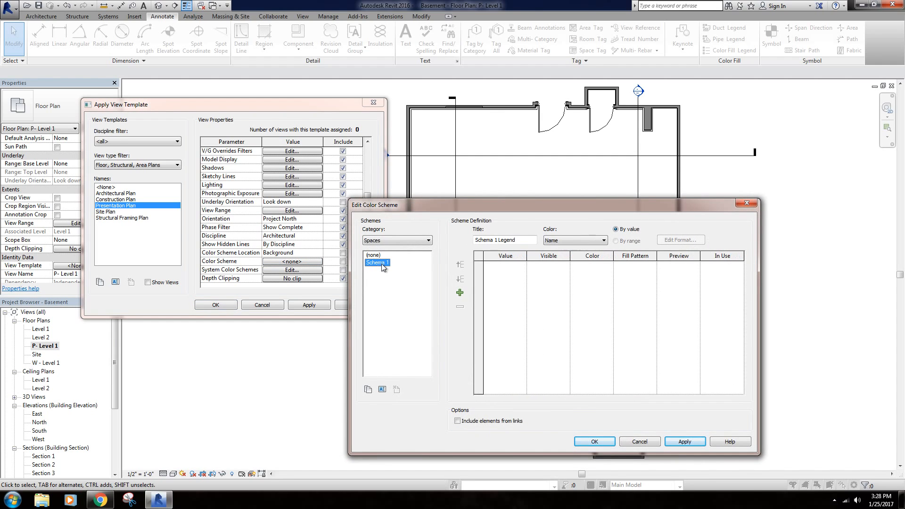
left_click(369, 390)
left_click(370, 390)
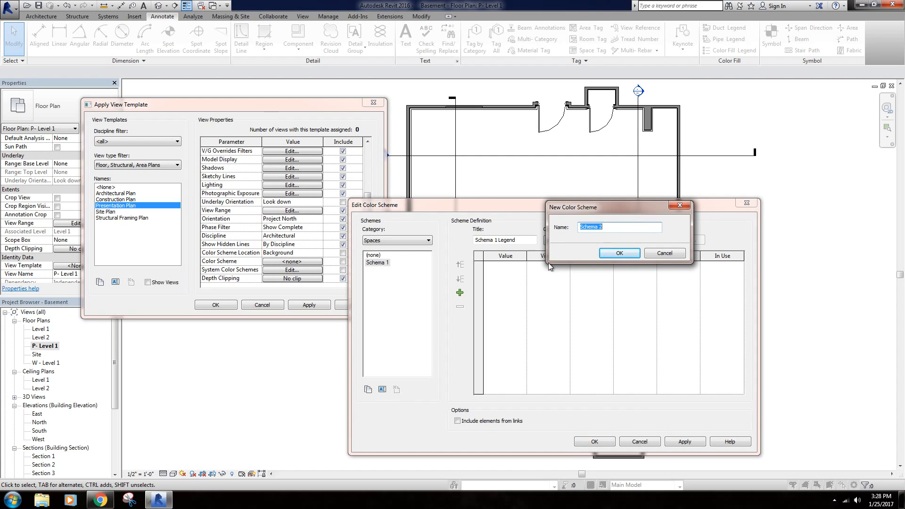
type("Presentation PLan 1")
key("Return")
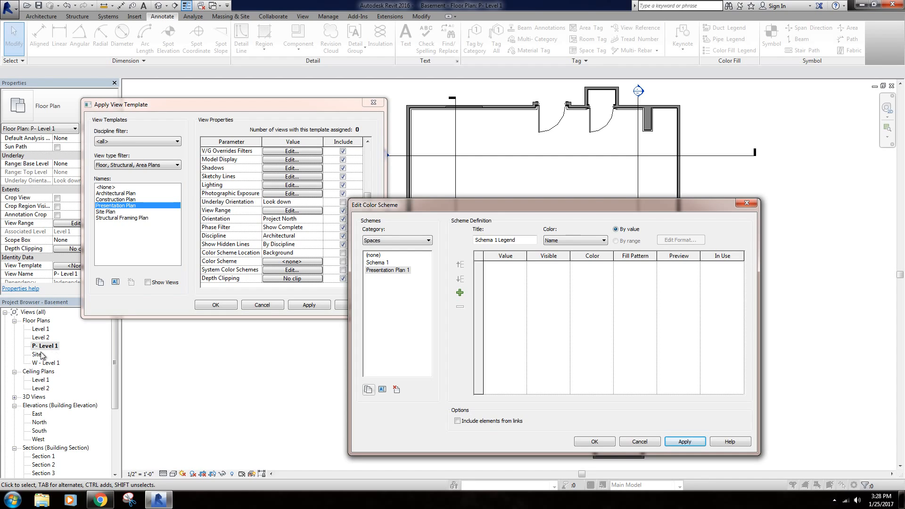
Switch the color scheme category to Rooms and select the Name scheme.
left_click_drag(429, 202, 489, 231)
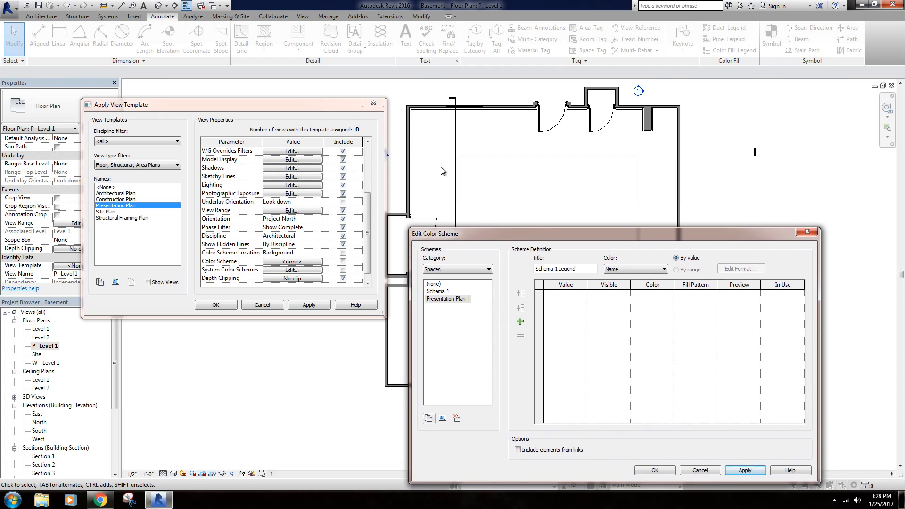
left_click_drag(551, 235, 240, 176)
left_click_drag(390, 185, 355, 197)
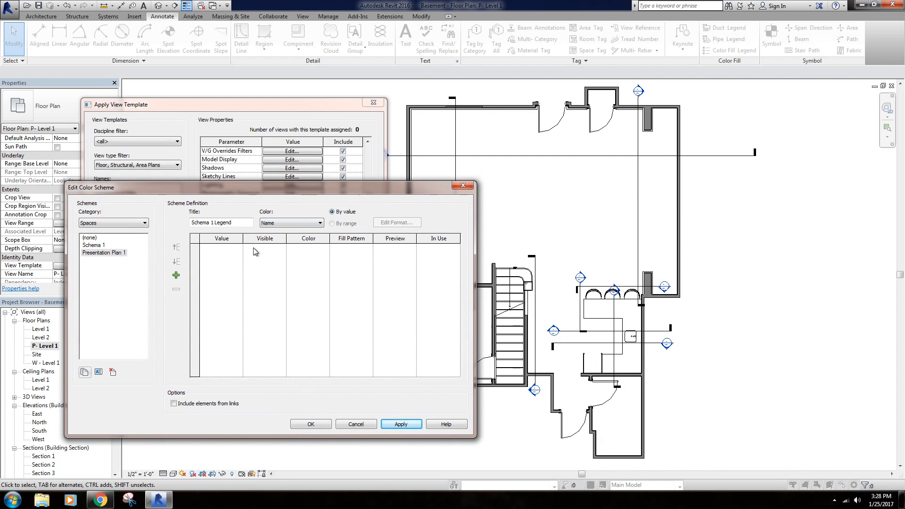
left_click(135, 226)
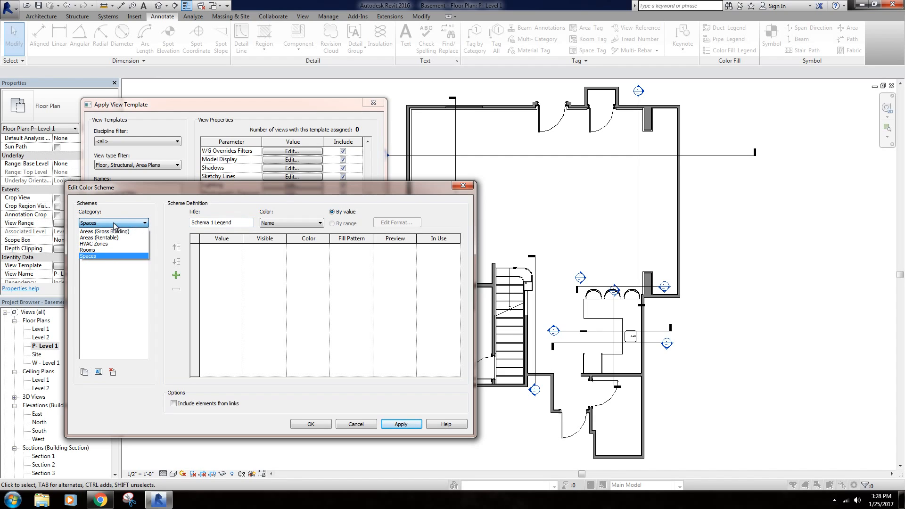
left_click(93, 250)
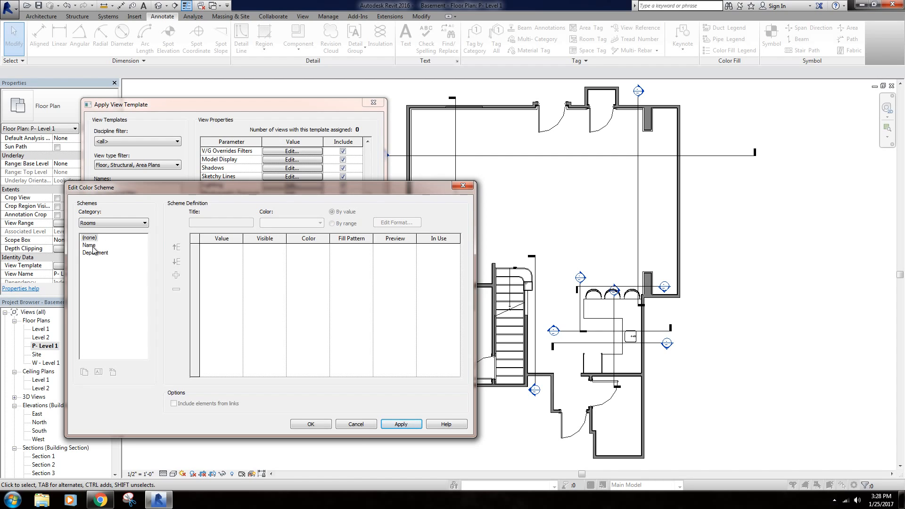
left_click(90, 245)
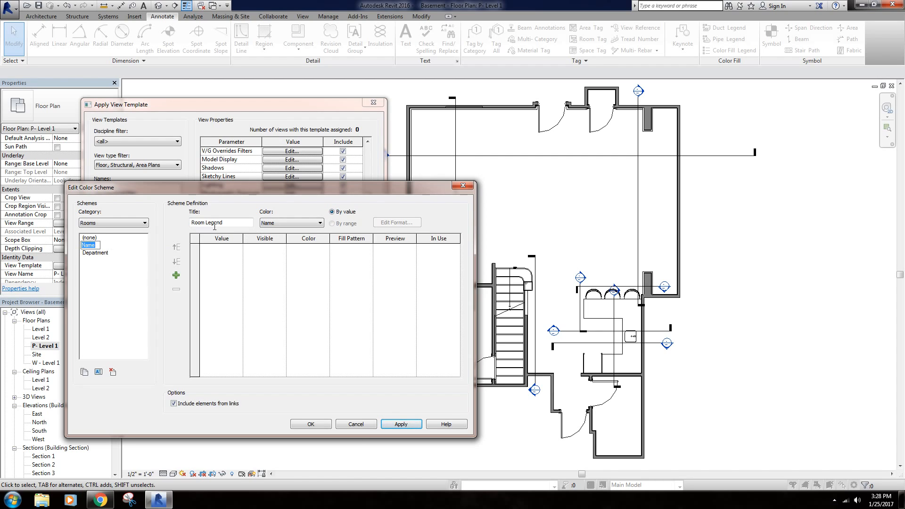
left_click(91, 238)
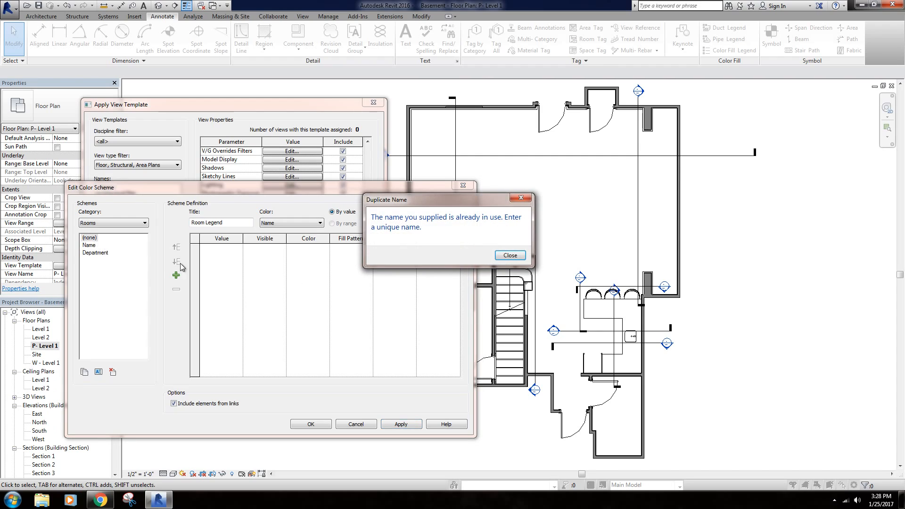
left_click(510, 256)
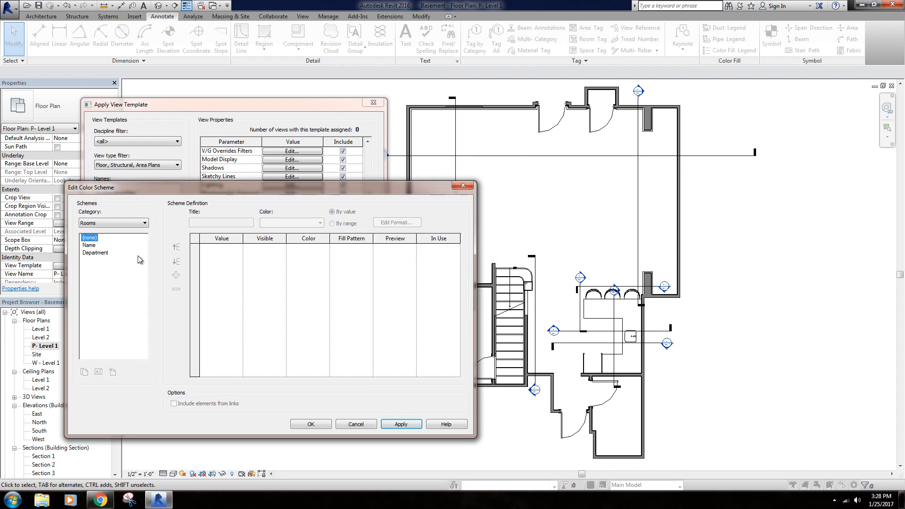
left_click(89, 245)
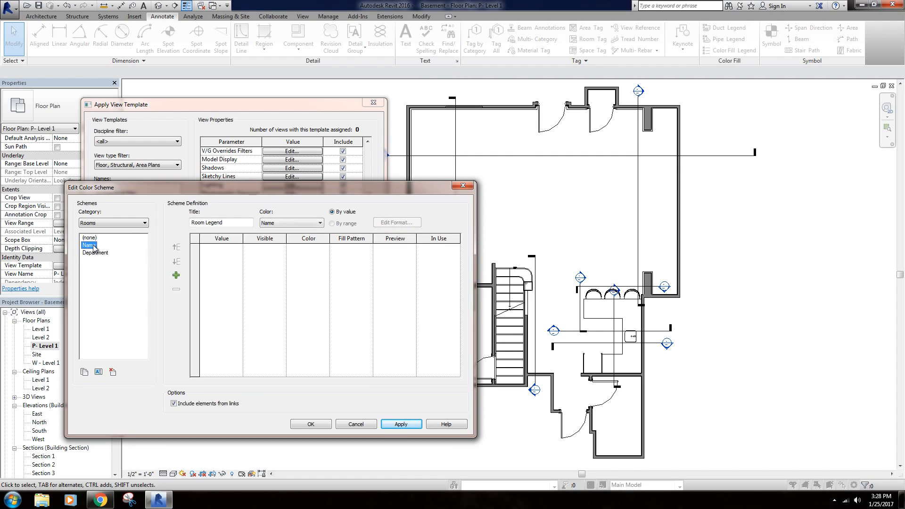
Add color scheme entries named Kitchenette and Rec Room to the Name scheme.
left_click(179, 274)
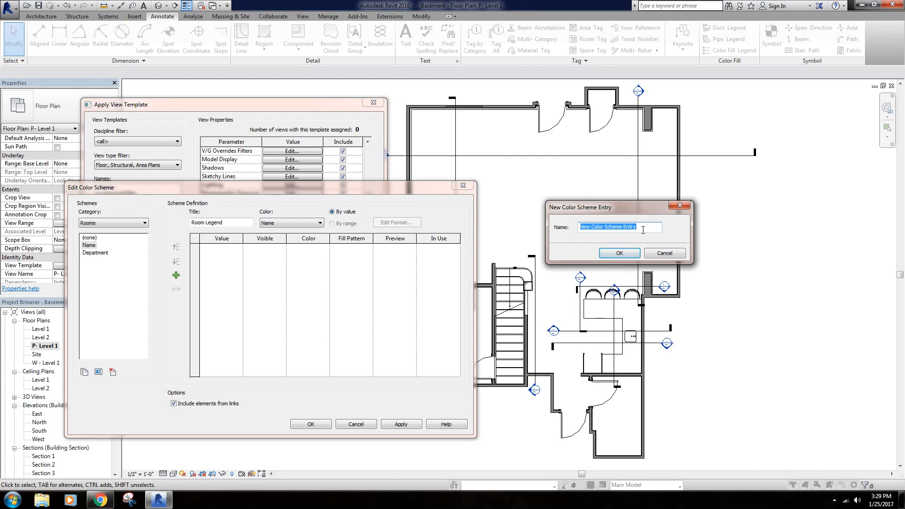
type("Kitchenette")
key("Return")
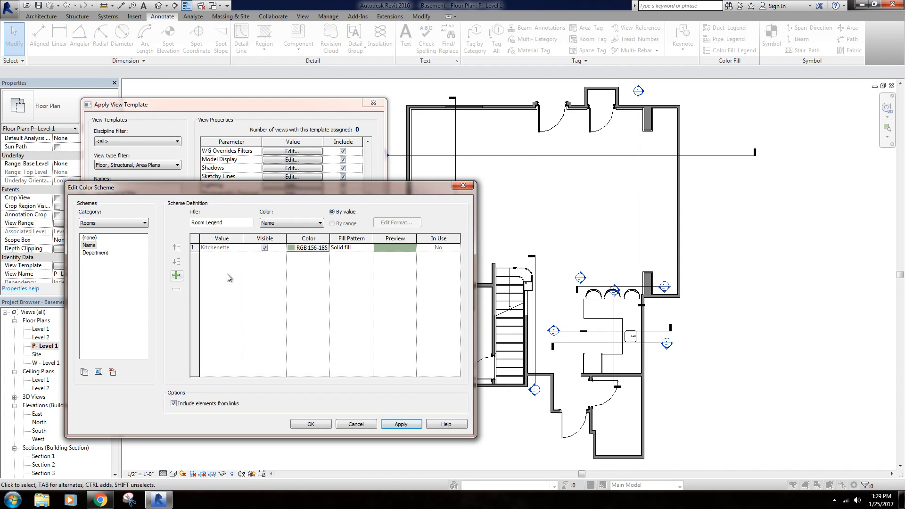
left_click(176, 276)
type("Rec Room")
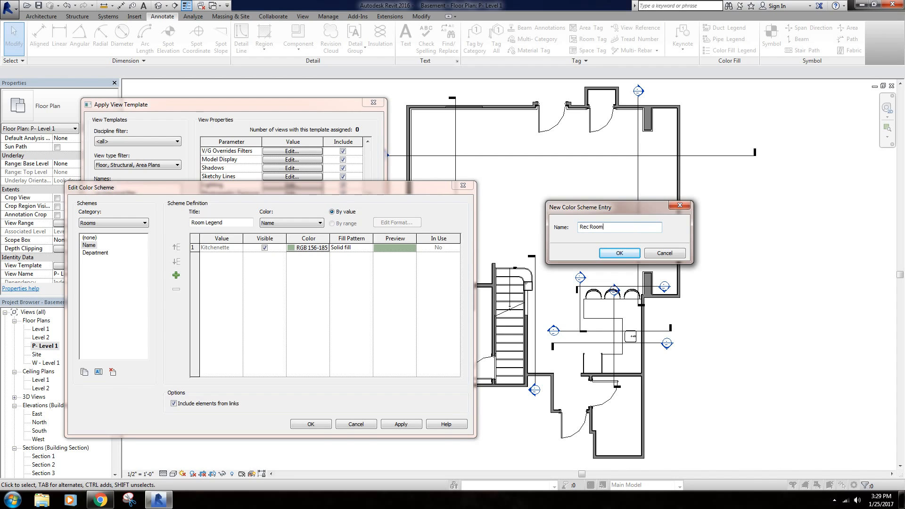
key("Return")
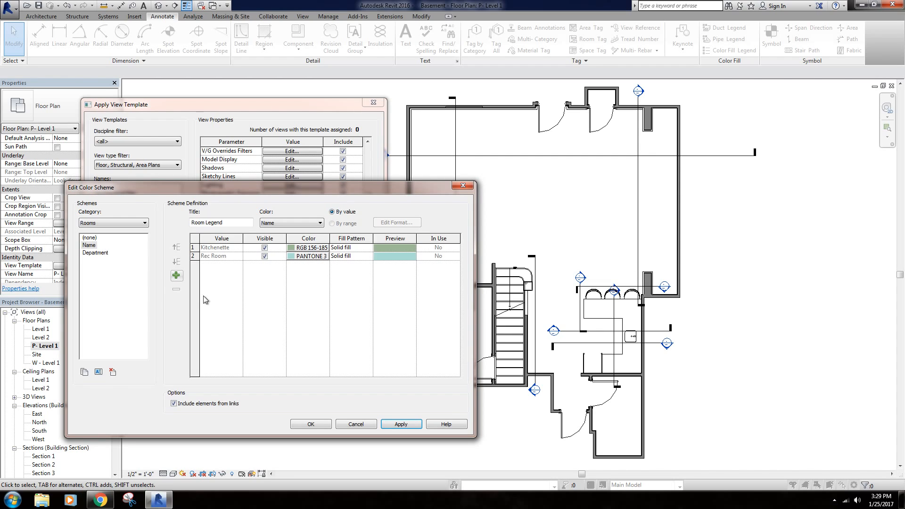
Add two more entries to the Name color scheme, Play Area and Office.
left_click(176, 275)
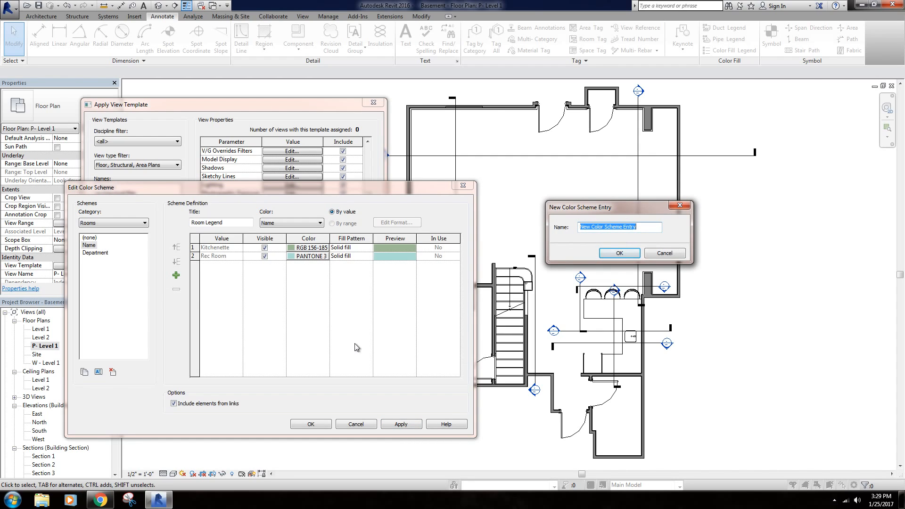
type("Play Area")
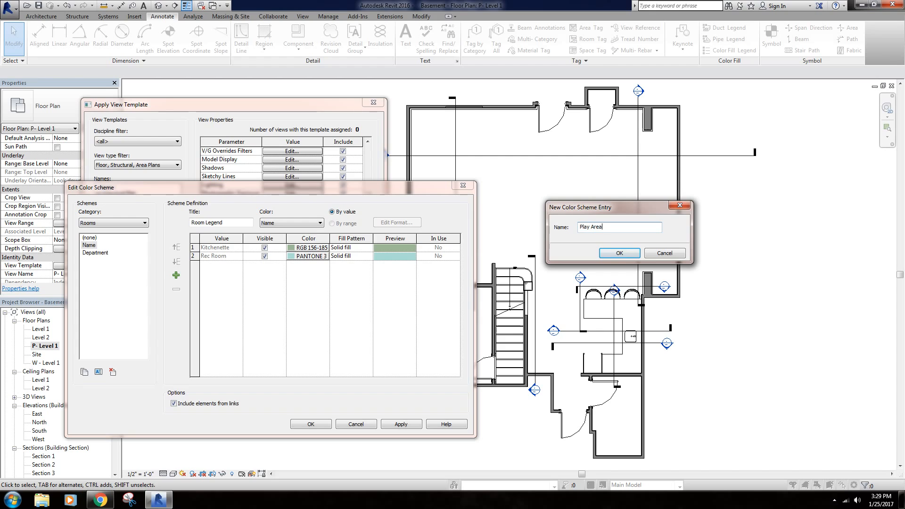
key("Return")
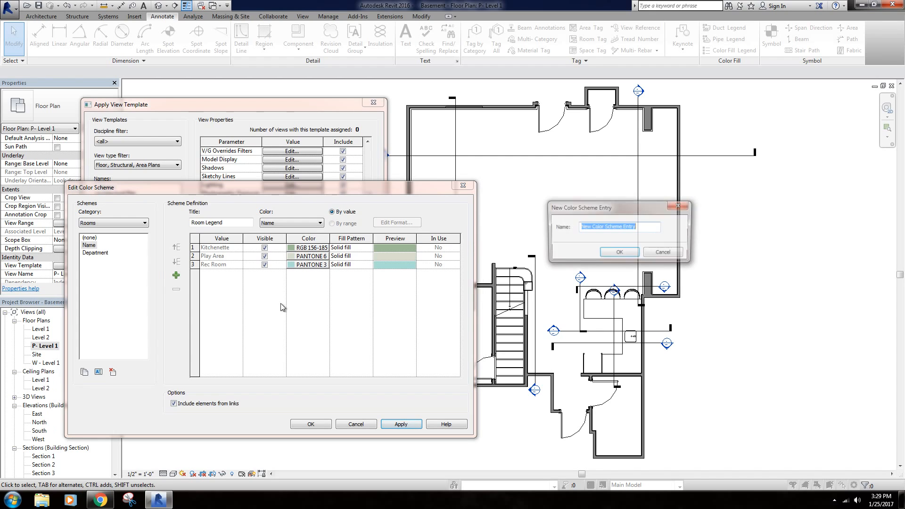
type("Office")
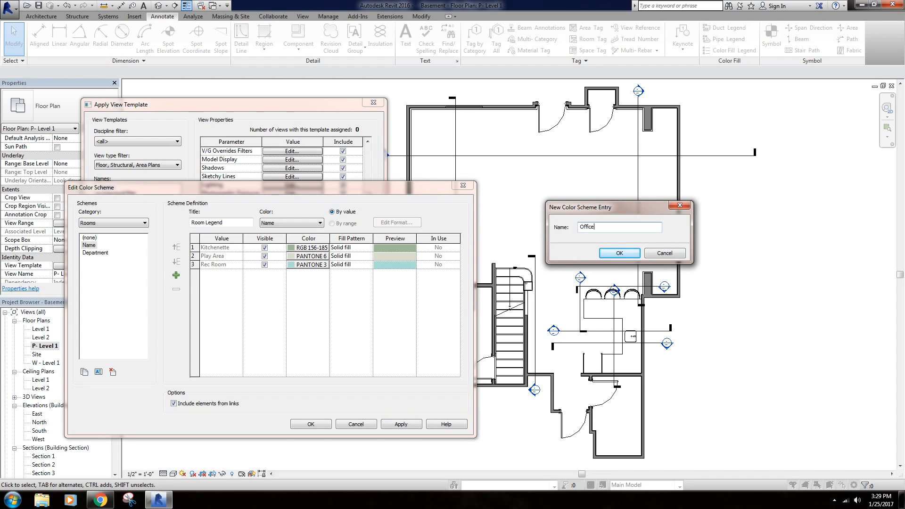
key("Return")
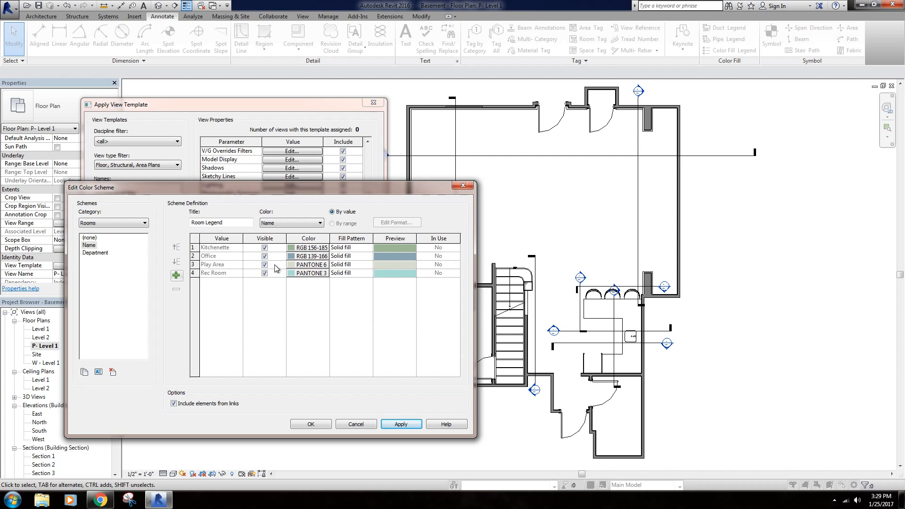
Set the fill pattern of the Kitchenette entry to Earth.
left_click(369, 248)
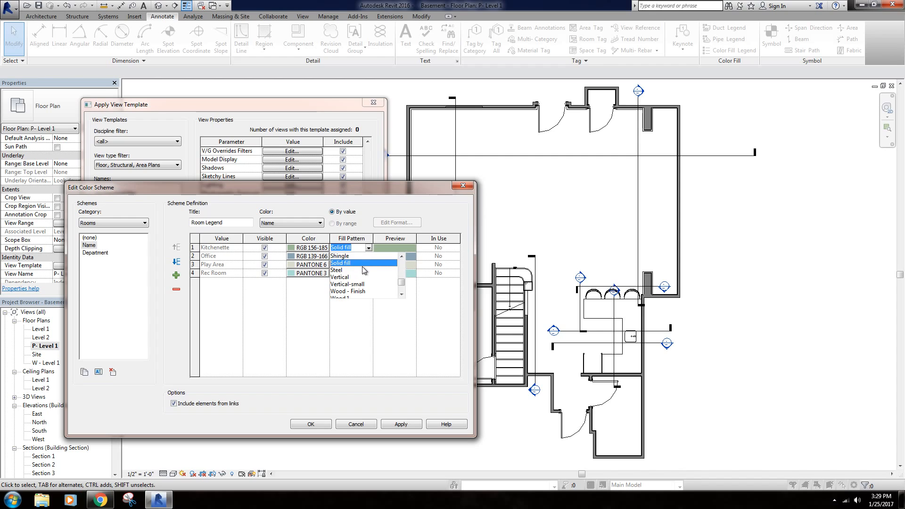
scroll(361, 281, "up", 8)
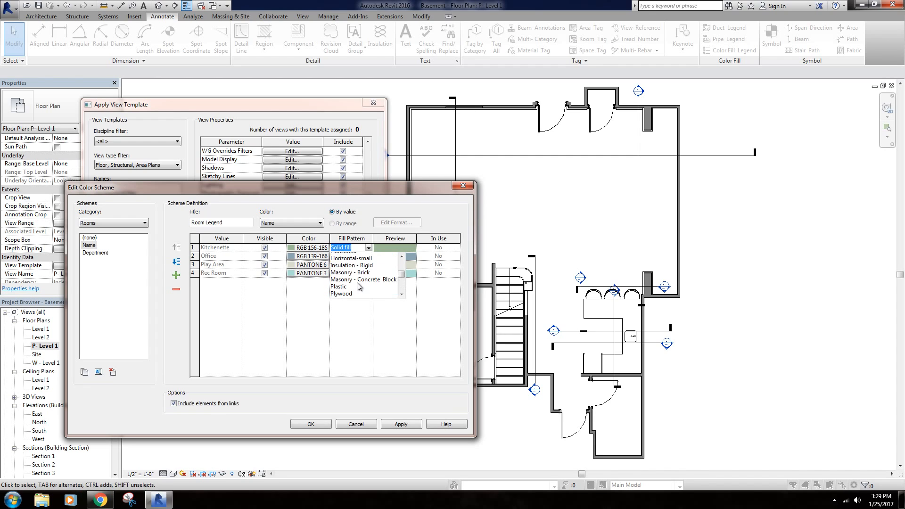
scroll(363, 278, "up", 3)
scroll(366, 275, "down", 3)
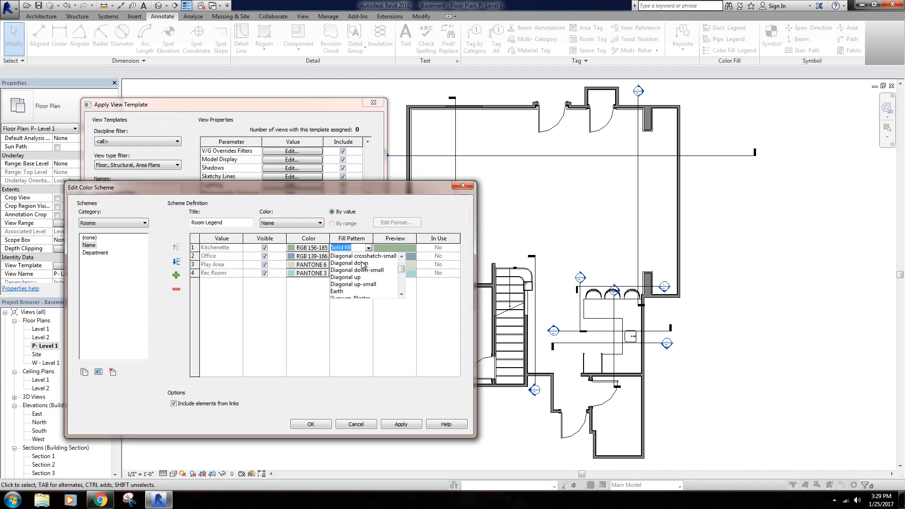
scroll(368, 282, "down", 5)
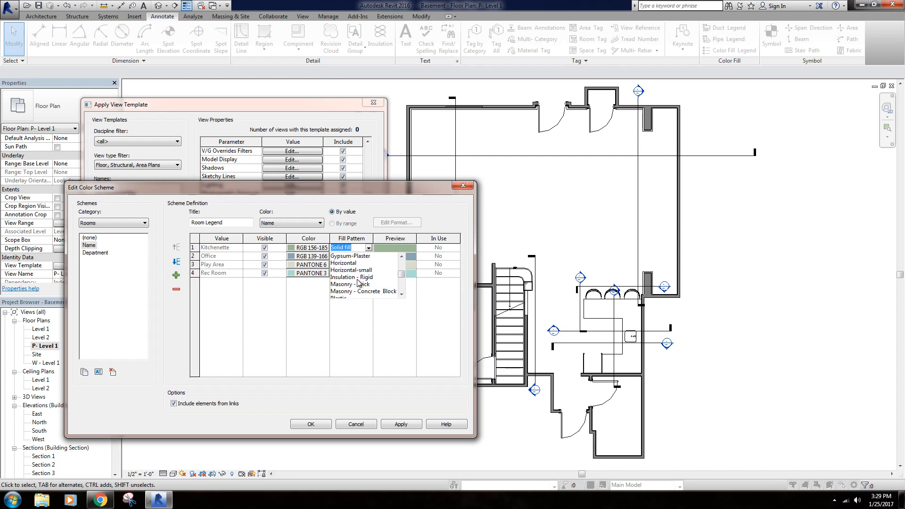
scroll(355, 281, "up", 3)
scroll(353, 283, "up", 1)
left_click(337, 270)
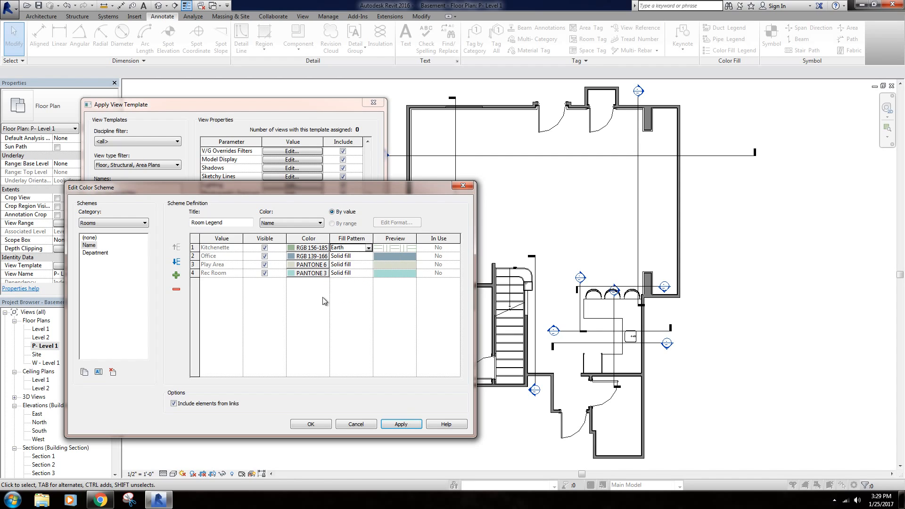
Set the fill pattern of the Office entry to Wood 1 and choose Solid fill for Play Area.
left_click(366, 257)
left_click(368, 256)
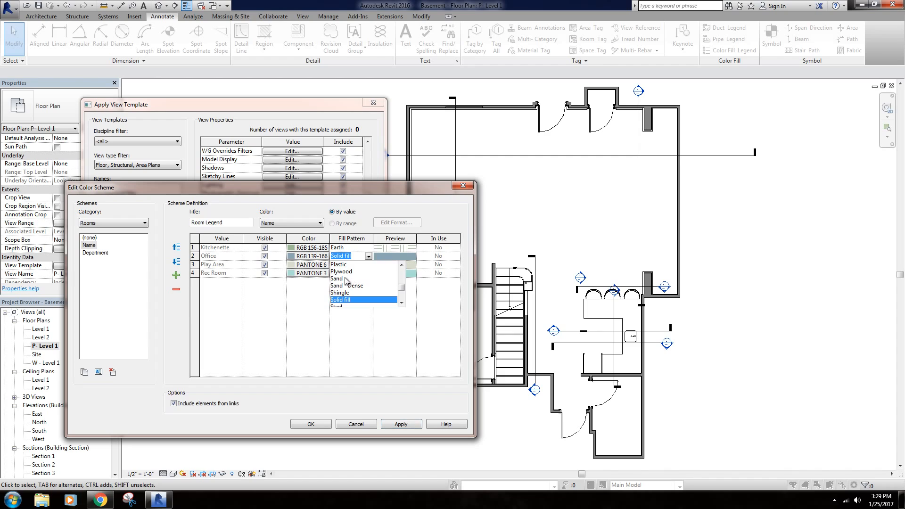
scroll(349, 276, "down", 2)
left_click(346, 277)
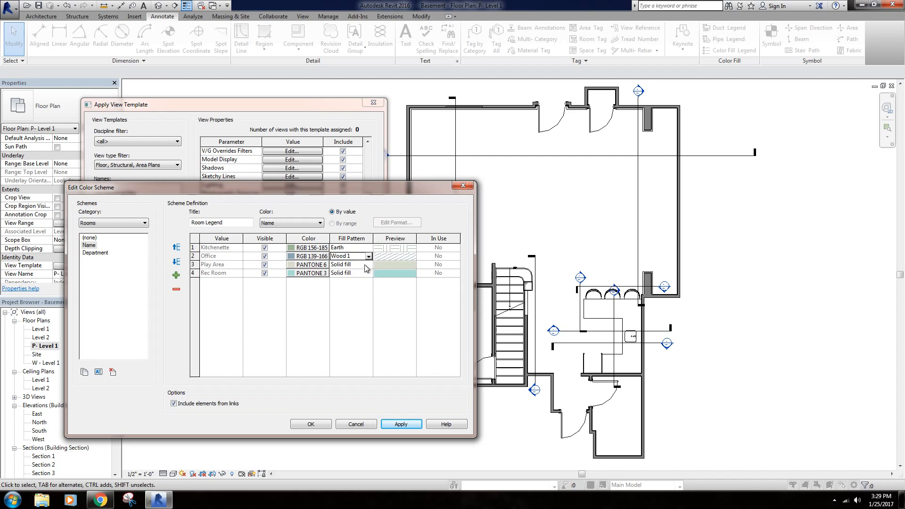
left_click(358, 265)
left_click(368, 264)
left_click(353, 309)
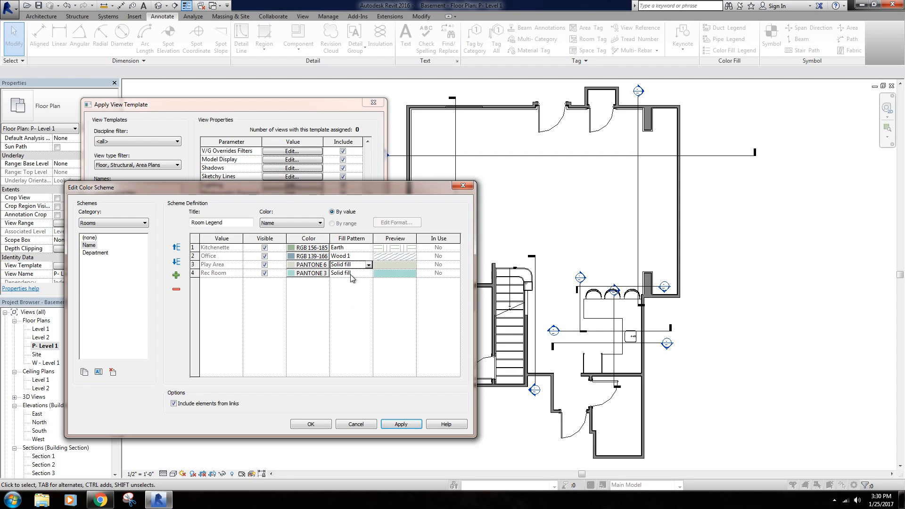
Set the fill pattern of the Rec Room entry to Concrete and apply the Presentation Plan template to the view.
left_click(366, 274)
left_click(368, 273)
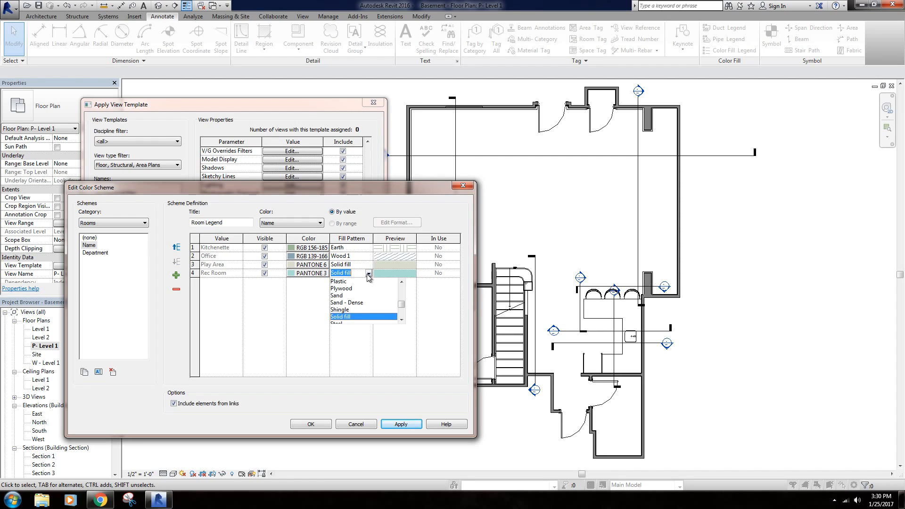
scroll(355, 307, "up", 3)
scroll(355, 309, "up", 2)
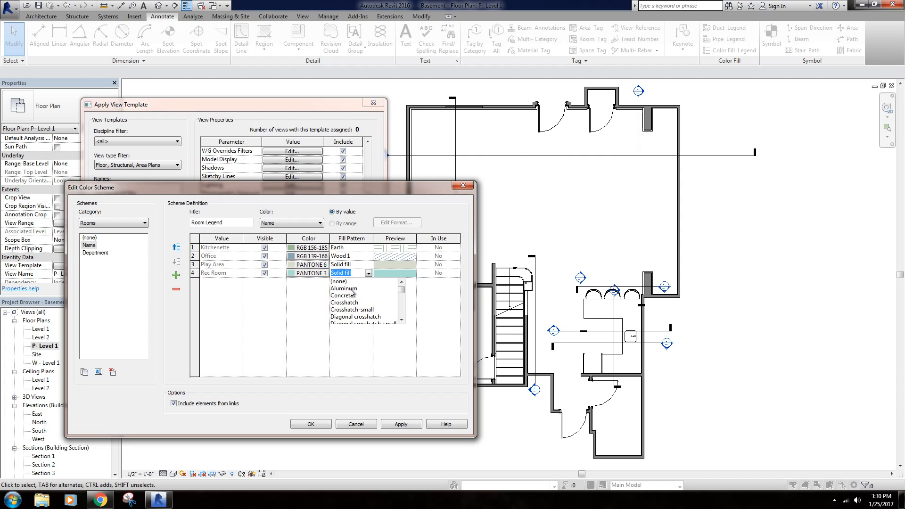
left_click(354, 299)
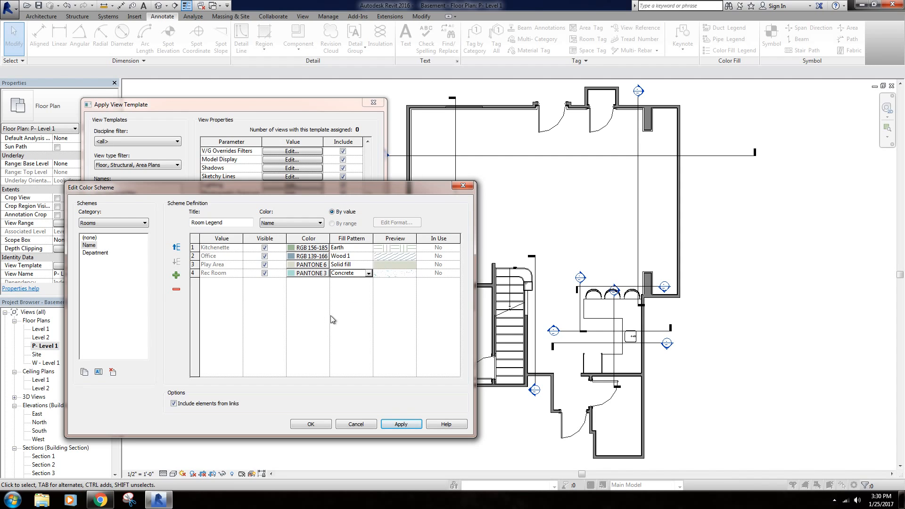
left_click(307, 424)
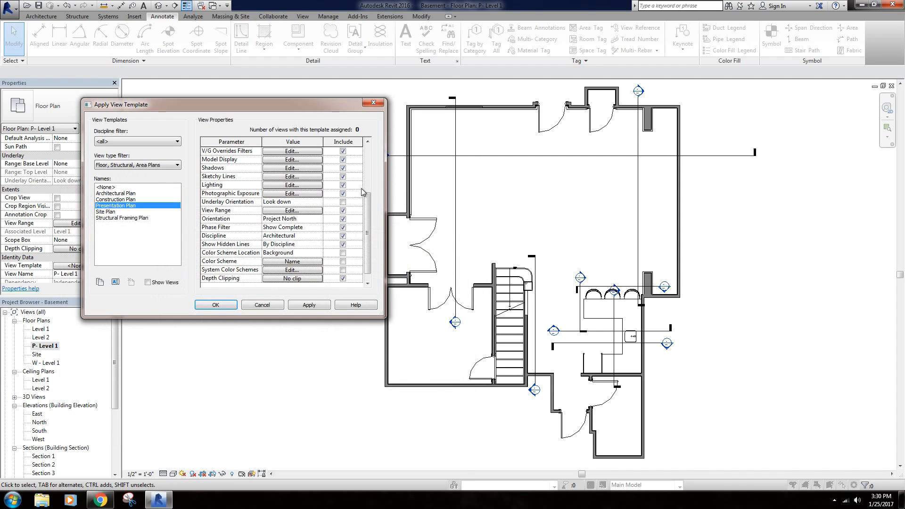
left_click(216, 305)
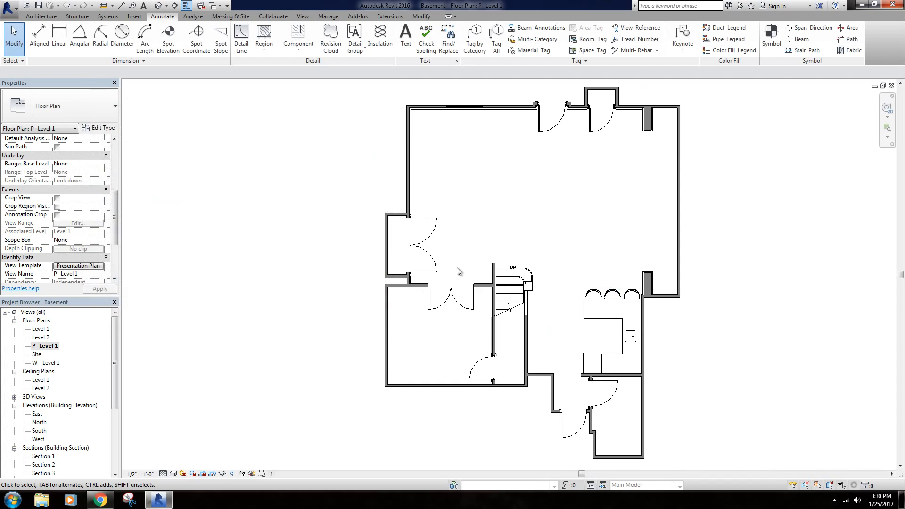
Draw chained room separation lines from the wall end beside the stairs: about 5'-2" up, 3'-8" right, and up to the upper exterior wall.
mouse_move(560, 215)
middle_mouse_down()
mouse_move(527, 217)
mouse_move(535, 228)
mouse_move(520, 212)
middle_mouse_up()
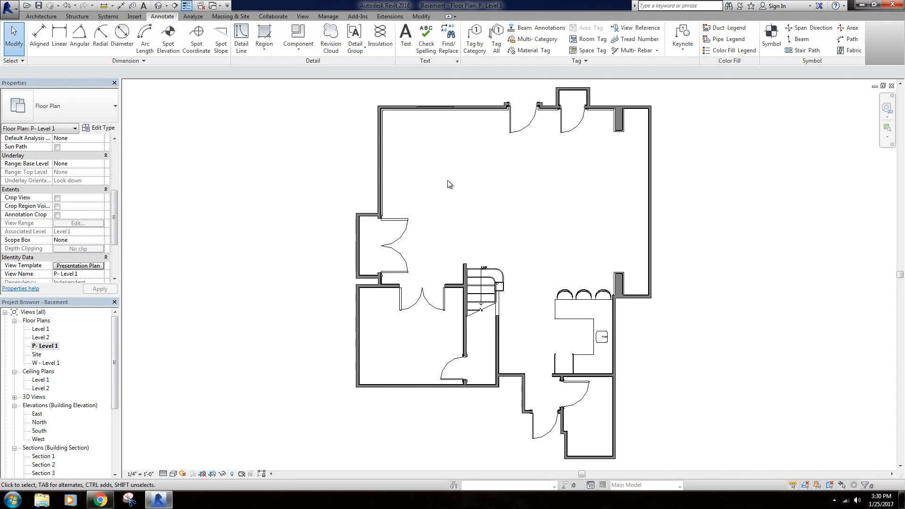
left_click(43, 17)
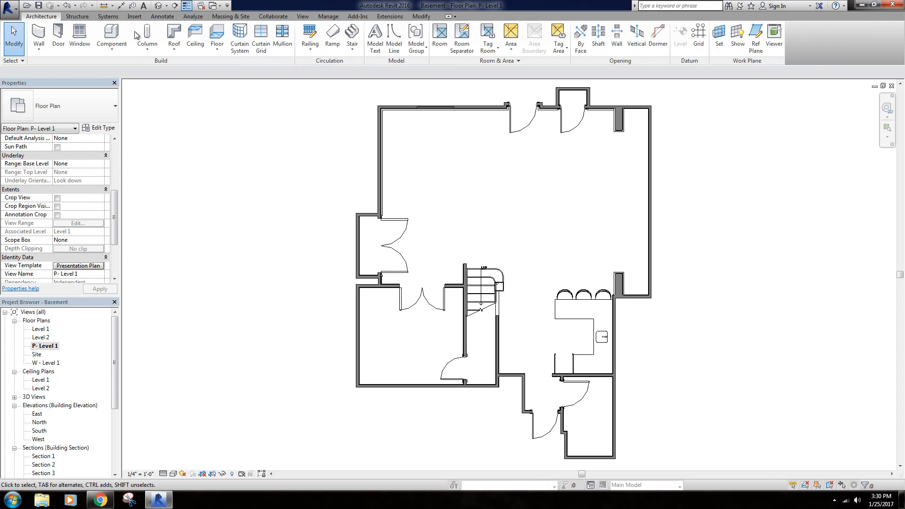
middle_click_drag(545, 193, 540, 191)
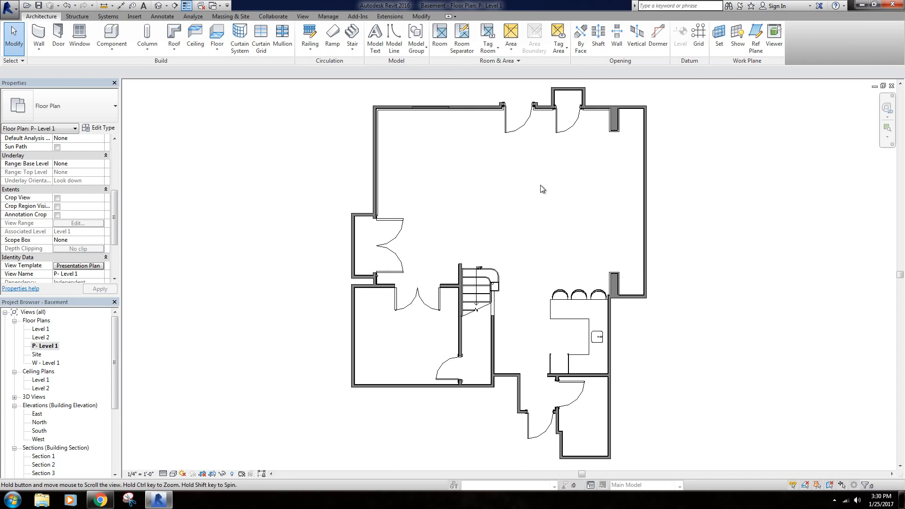
left_click(463, 45)
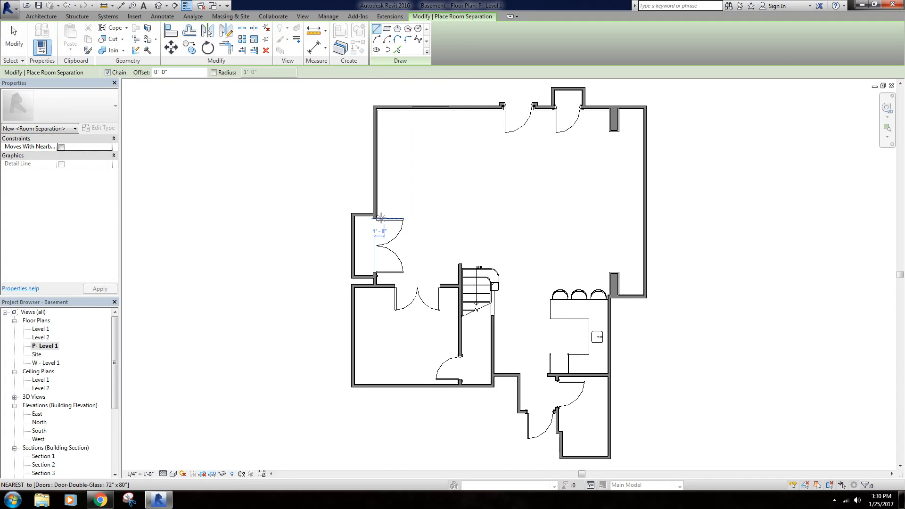
scroll(464, 264, "up", 2)
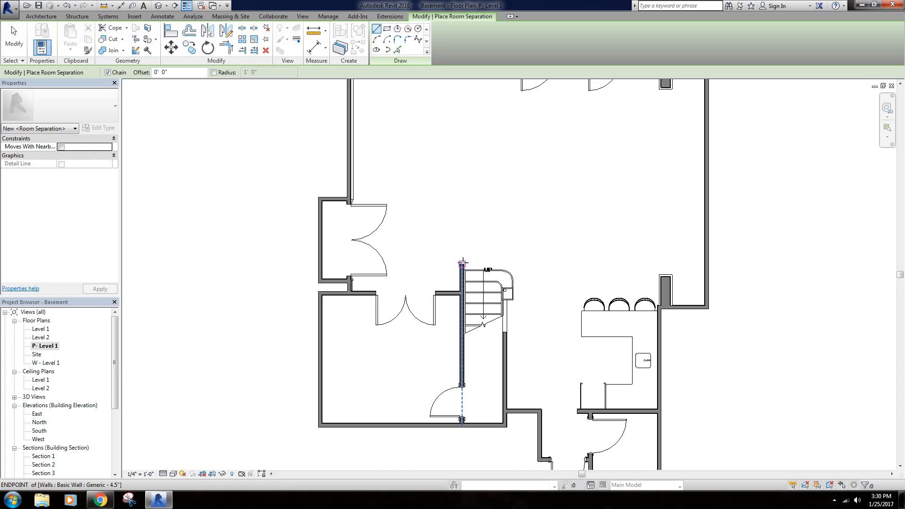
left_click(461, 264)
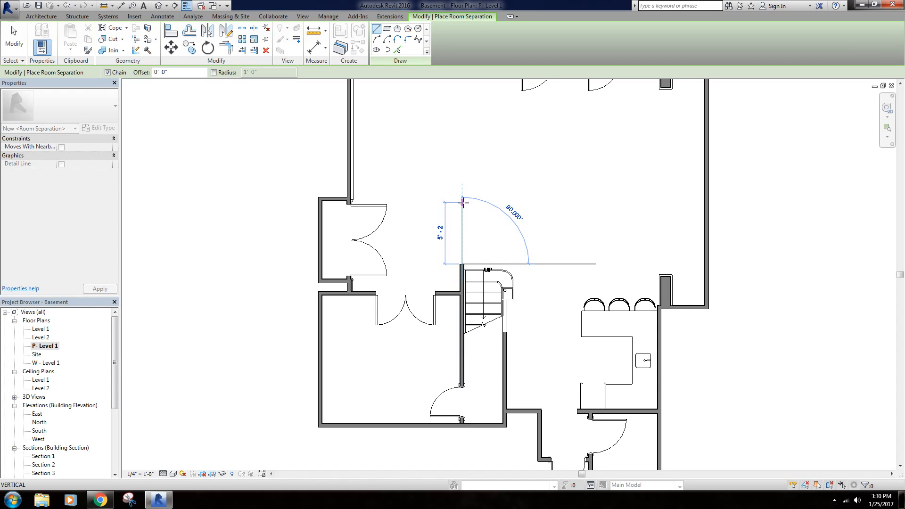
left_click(462, 202)
middle_click_drag(466, 200, 464, 299)
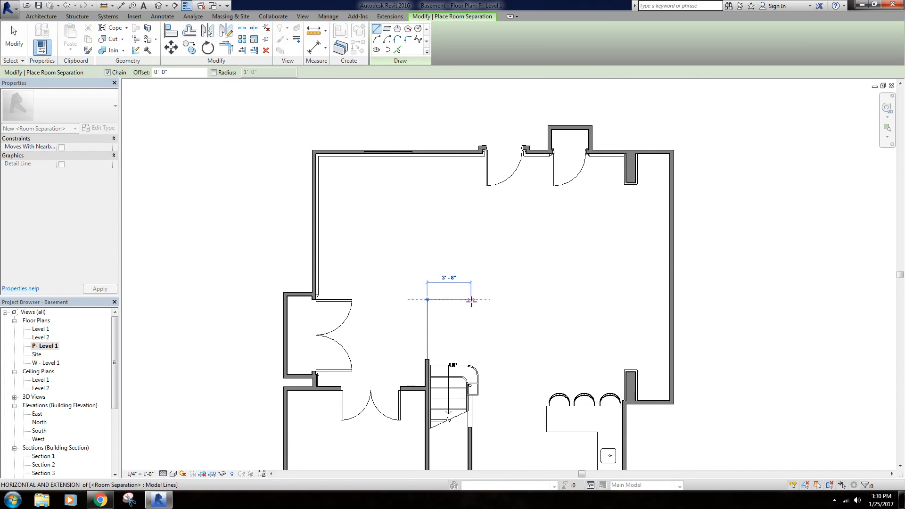
left_click(470, 300)
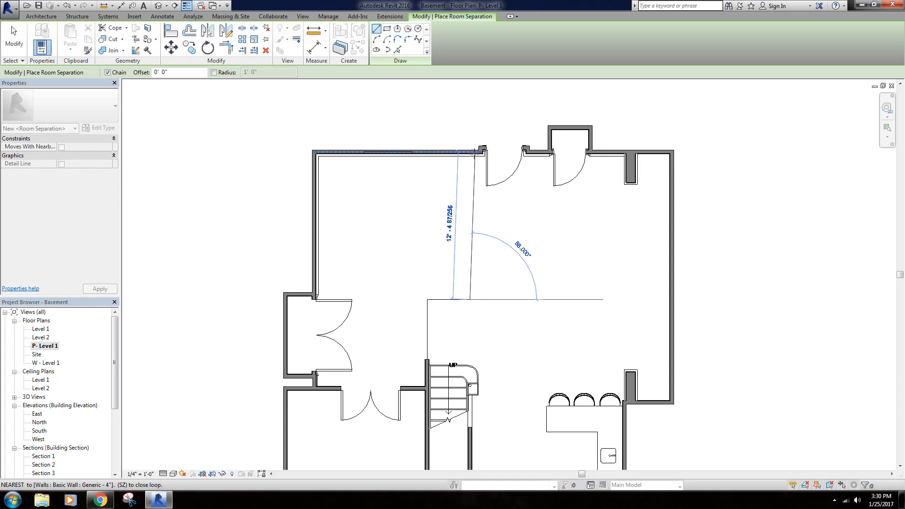
scroll(475, 153, "up", 3)
left_click(467, 157)
right_click(377, 231)
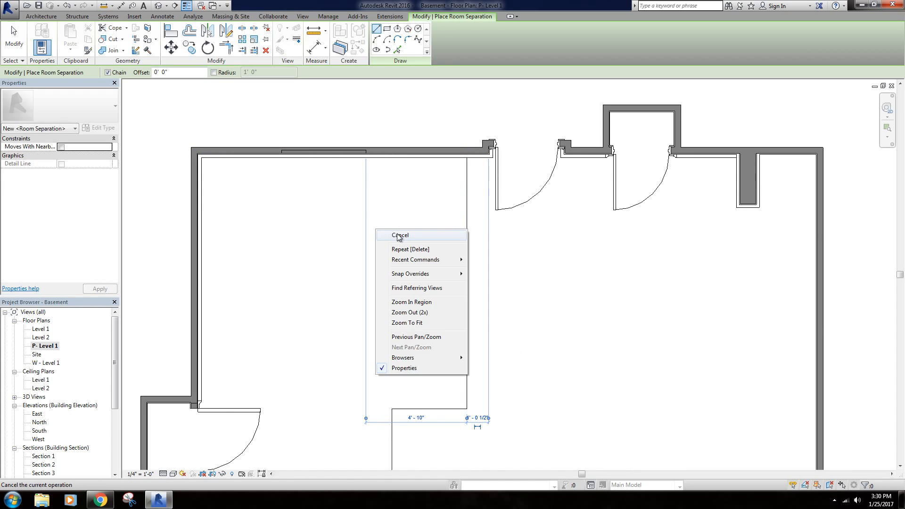
left_click(398, 236)
Draw a horizontal room separation line from the wall corner beside the bar stools across to the stair wall.
scroll(400, 275, "down", 3)
scroll(390, 289, "up", 1)
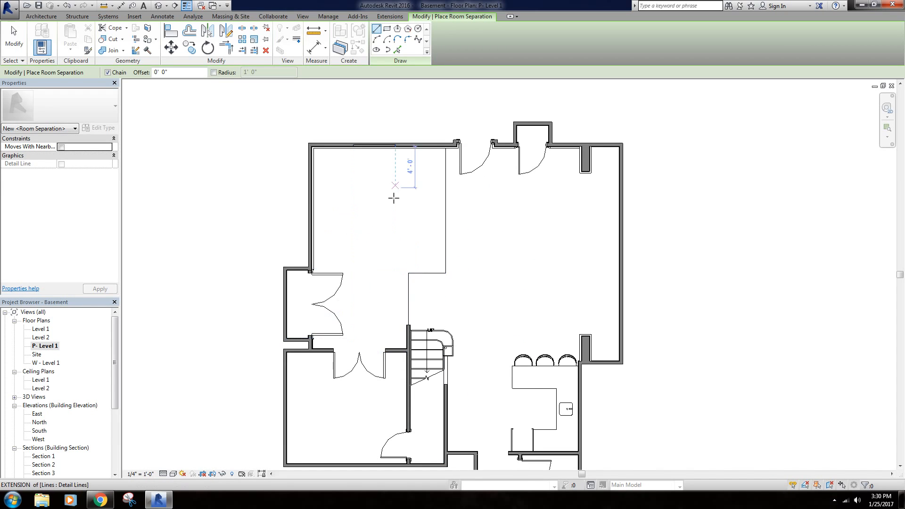
middle_click_drag(360, 288, 349, 246)
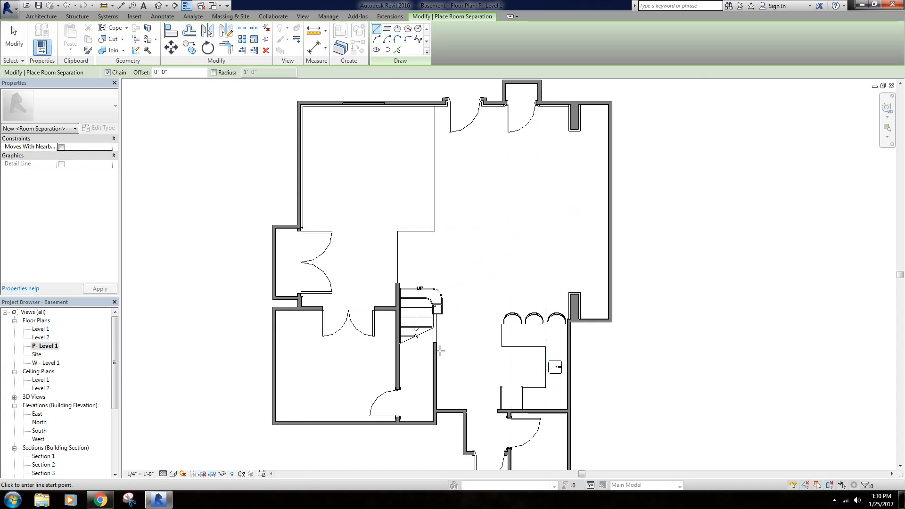
scroll(493, 327, "up", 2)
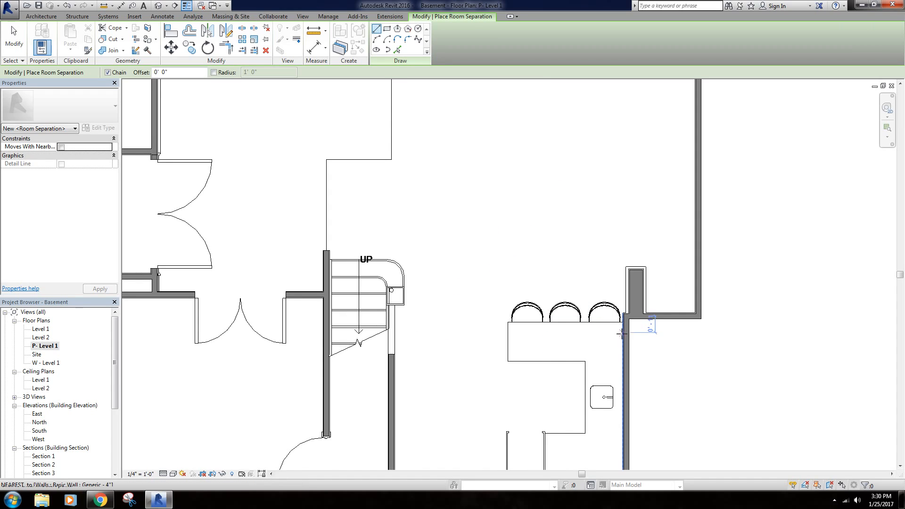
left_click(623, 313)
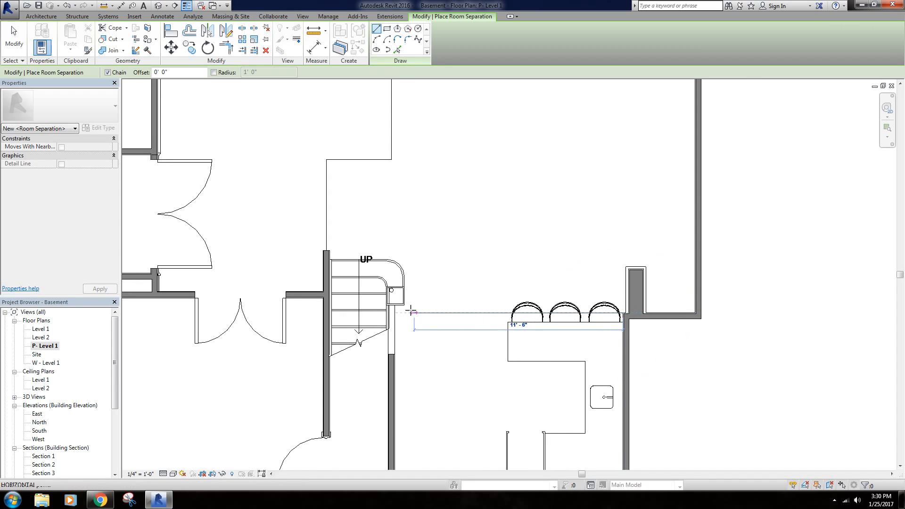
left_click(391, 312)
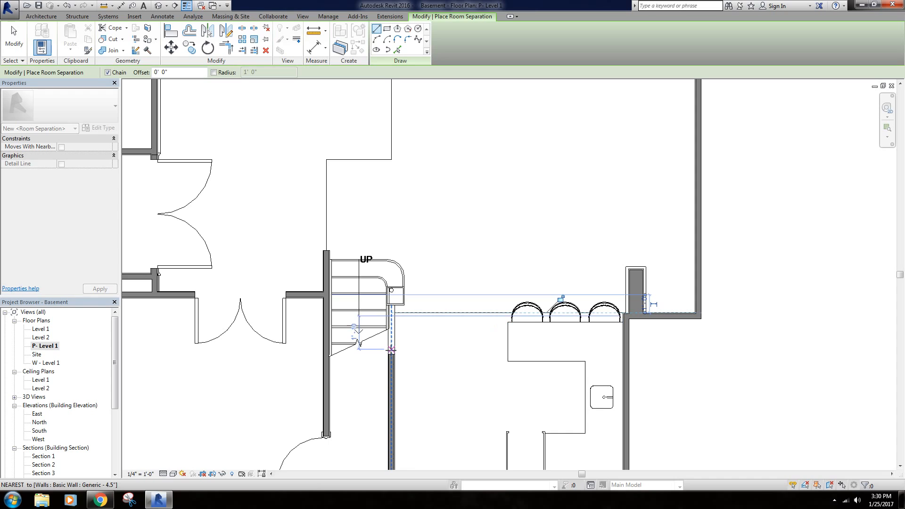
right_click(438, 223)
left_click(445, 228)
scroll(458, 220, "down", 3)
middle_click_drag(479, 219, 511, 257)
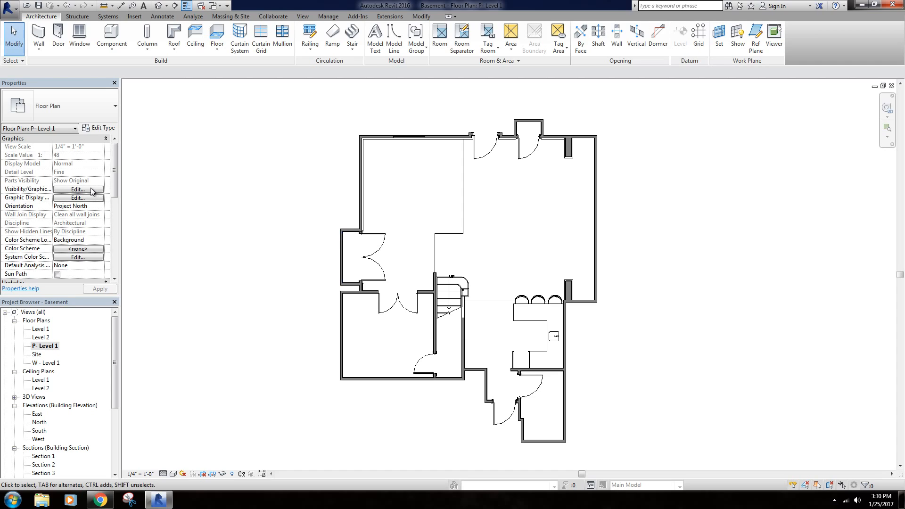
Open the visibility/graphic overrides of the Presentation Plan template and look through the annotation categories for room-related entries.
left_click_drag(115, 189, 112, 241)
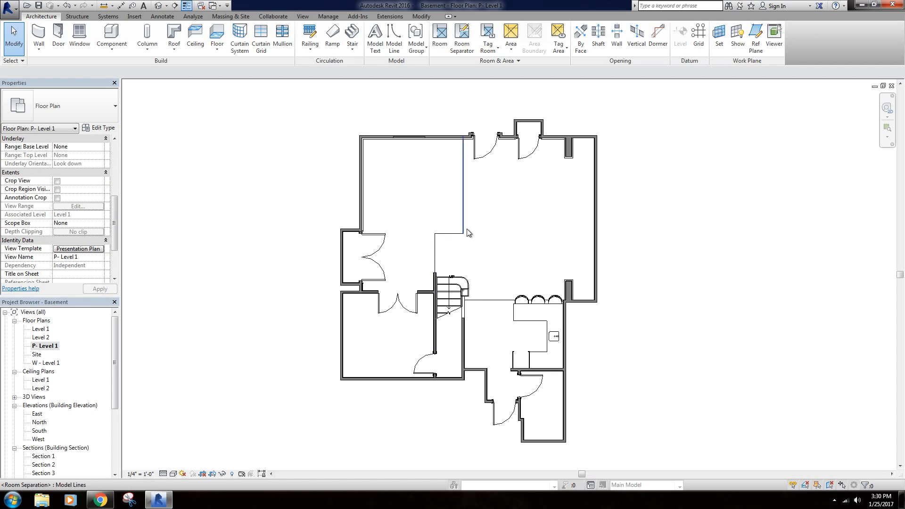
left_click(76, 251)
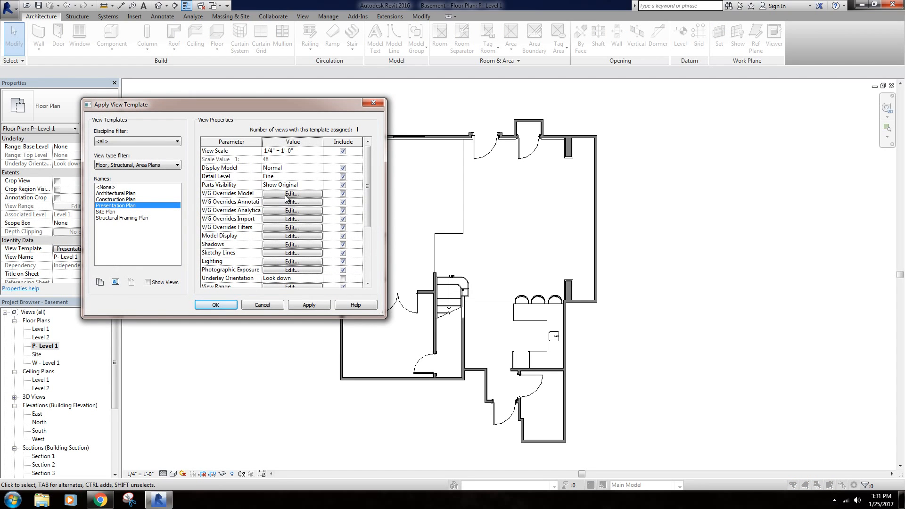
left_click(302, 194)
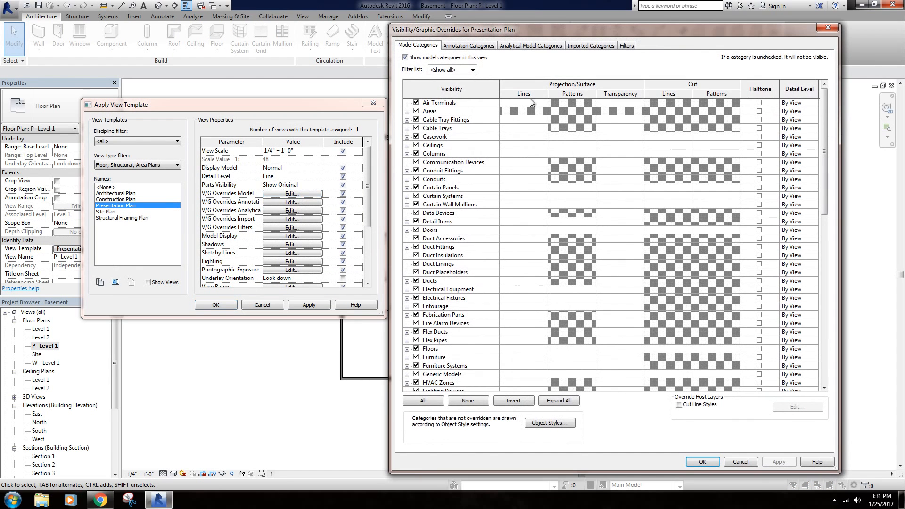
left_click(474, 46)
scroll(455, 232, "down", 10)
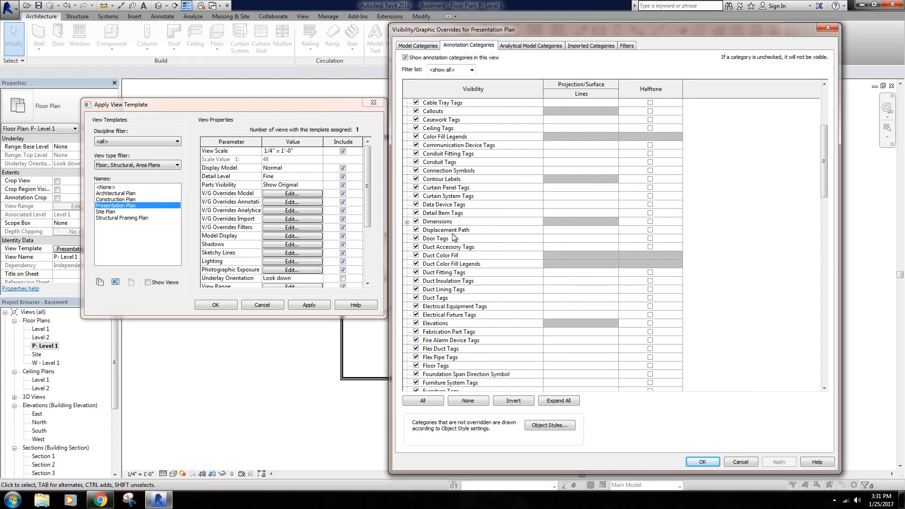
scroll(452, 262, "down", 10)
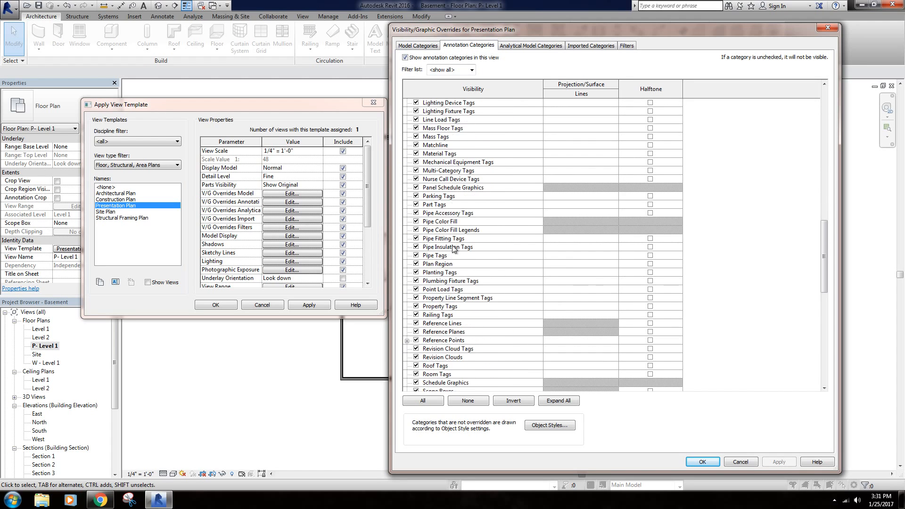
scroll(469, 257, "down", 3)
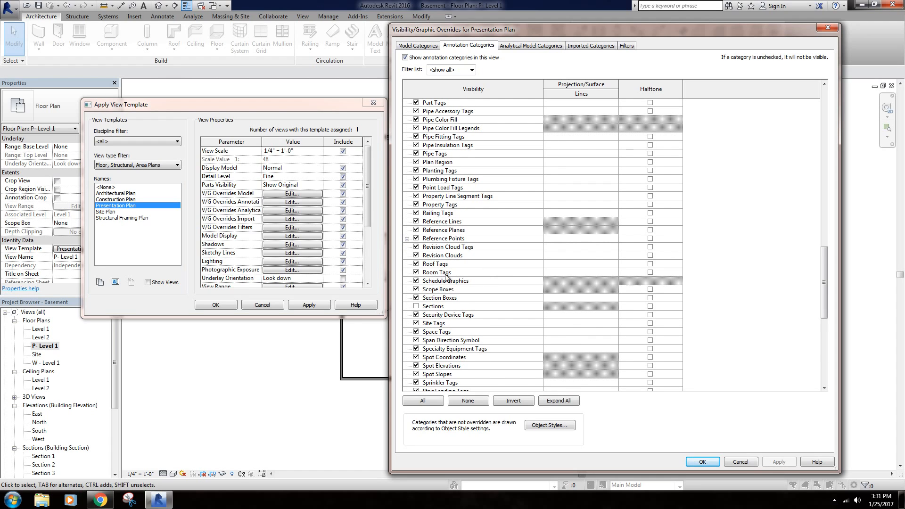
Look through the template's model categories, expanding Rooms to examine its subcategories.
left_click(428, 47)
scroll(448, 285, "down", 9)
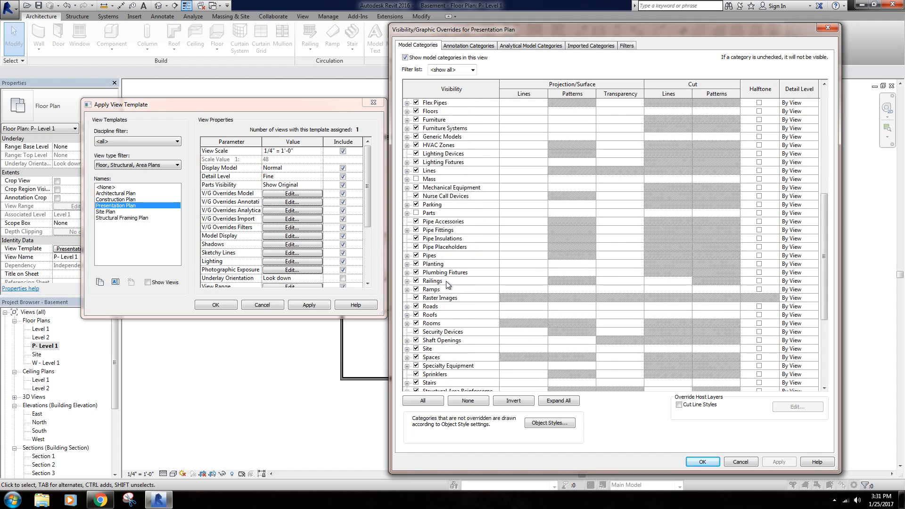
scroll(451, 290, "down", 1)
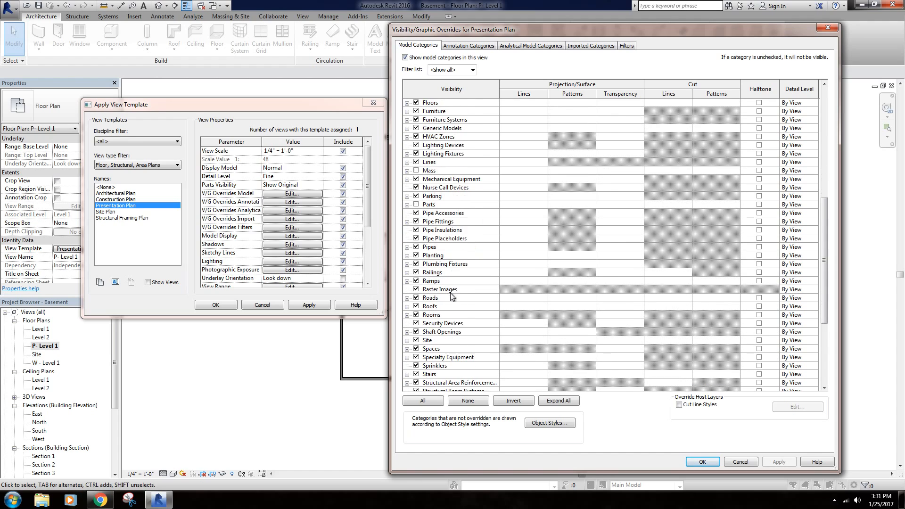
left_click(407, 316)
scroll(452, 316, "down", 19)
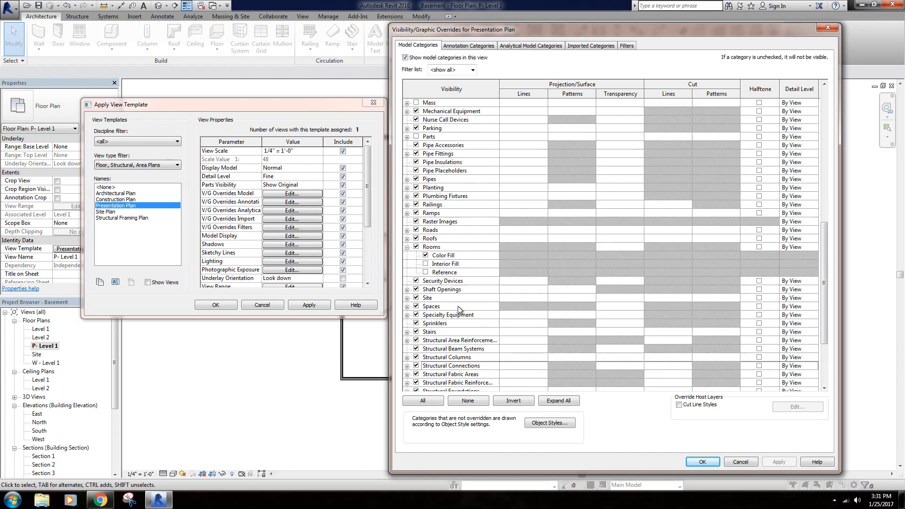
scroll(467, 313, "up", 19)
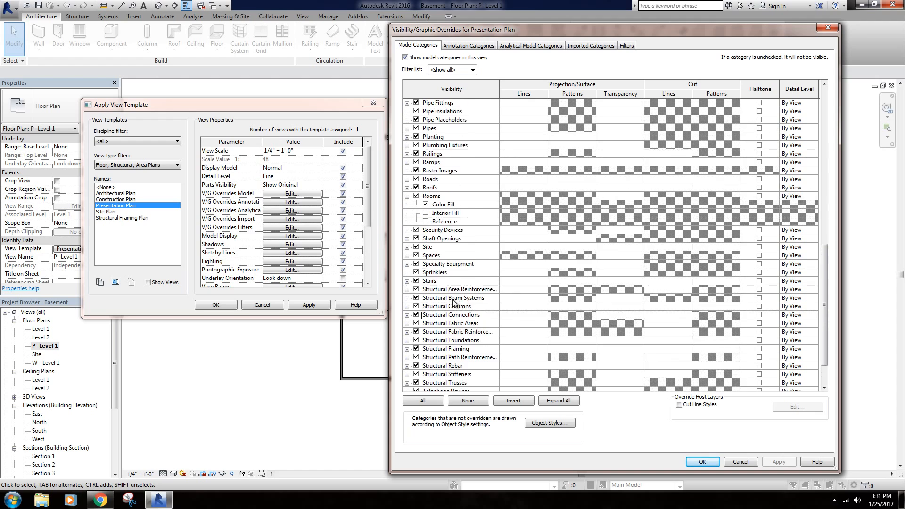
scroll(452, 254, "up", 4)
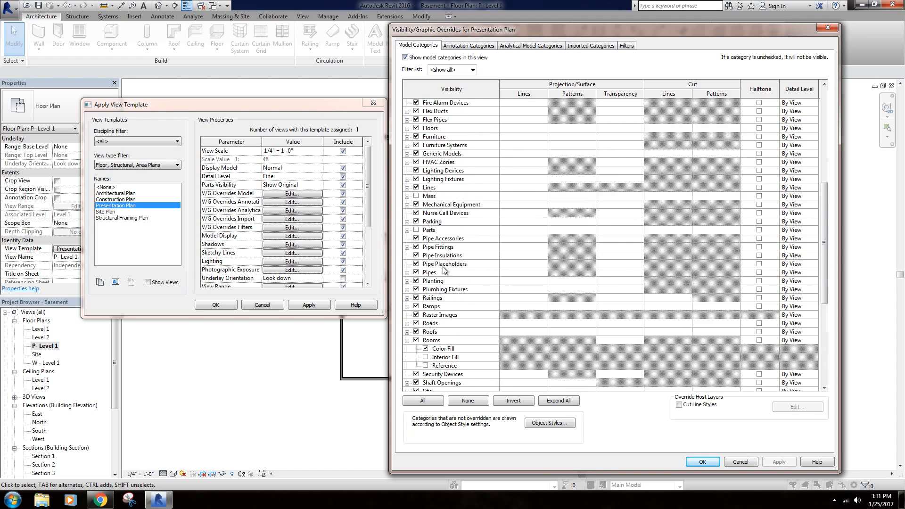
Look through the Presentation Plan template's annotation categories for a room separation entry and close the visibility overrides and template settings.
left_click(477, 47)
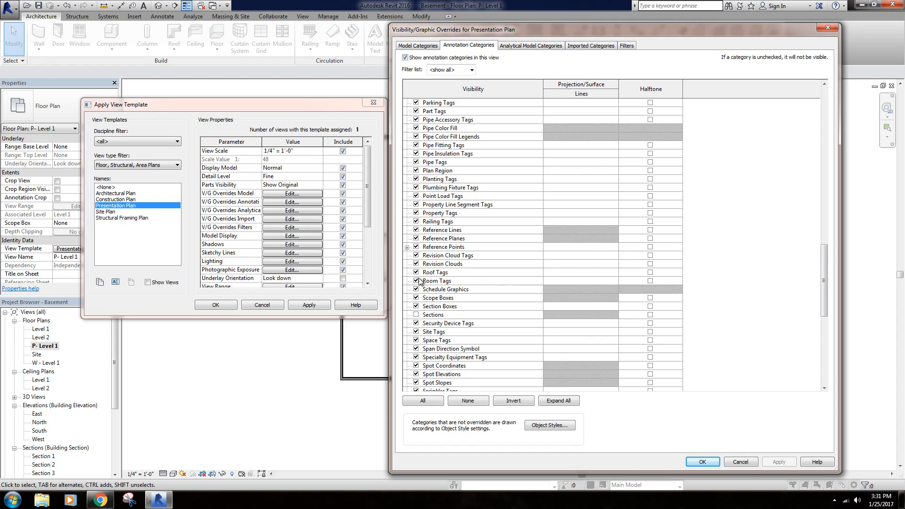
scroll(419, 281, "down", 3)
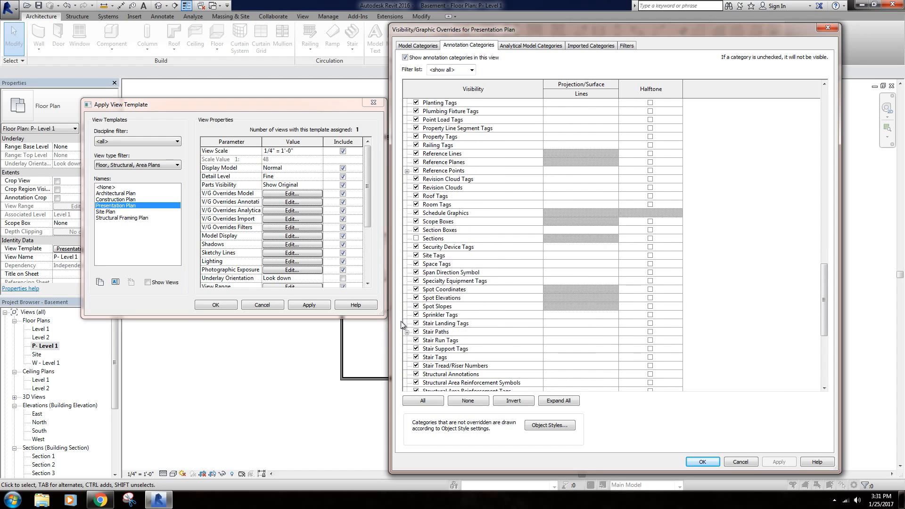
scroll(413, 321, "down", 7)
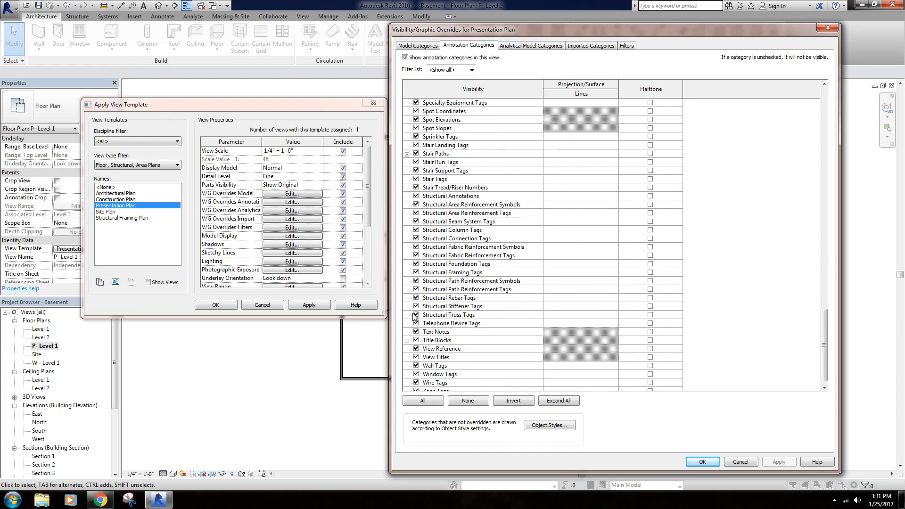
scroll(415, 317, "up", 8)
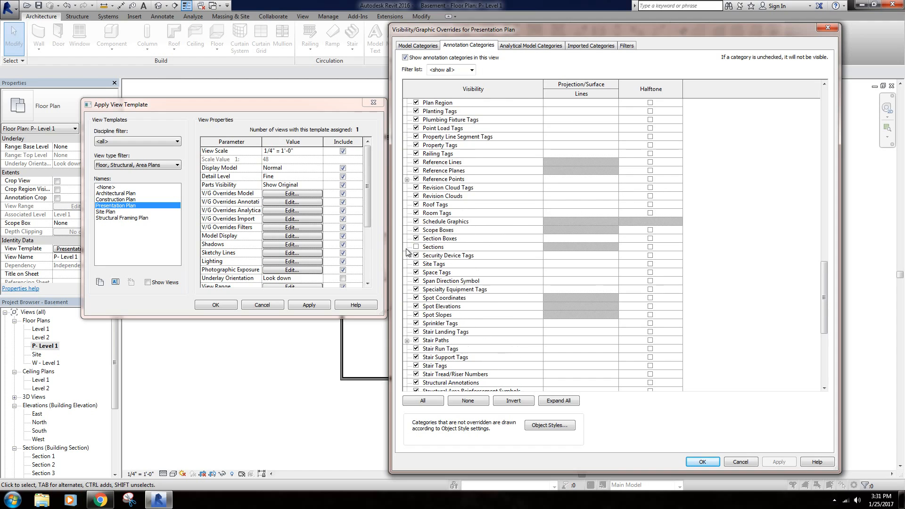
scroll(438, 223, "up", 2)
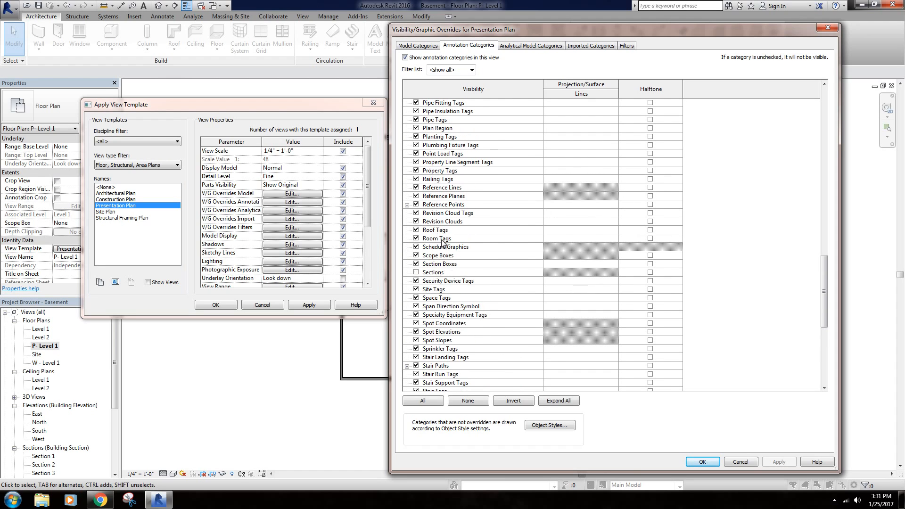
scroll(427, 231, "up", 4)
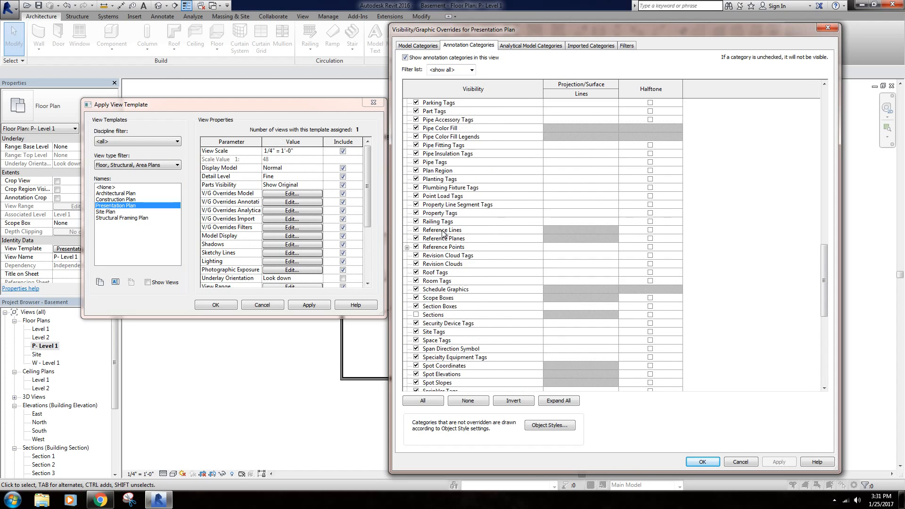
scroll(441, 248, "up", 12)
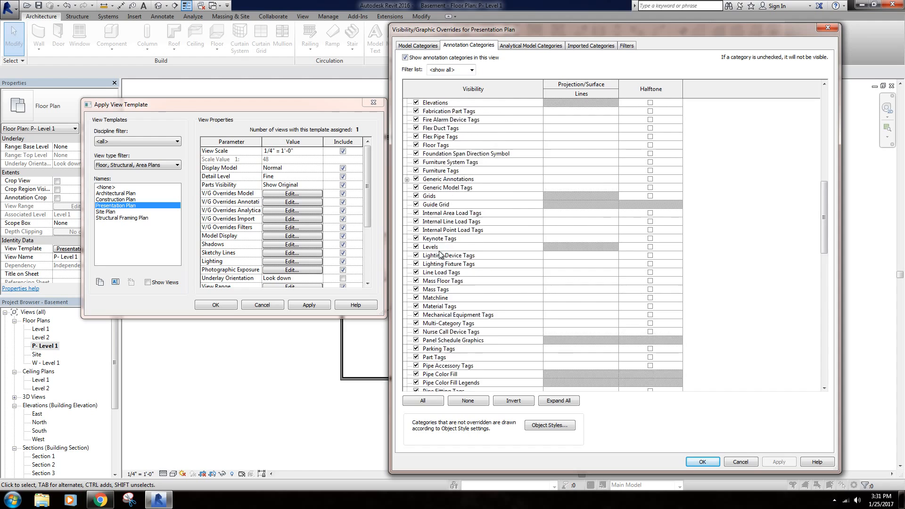
scroll(445, 258, "up", 10)
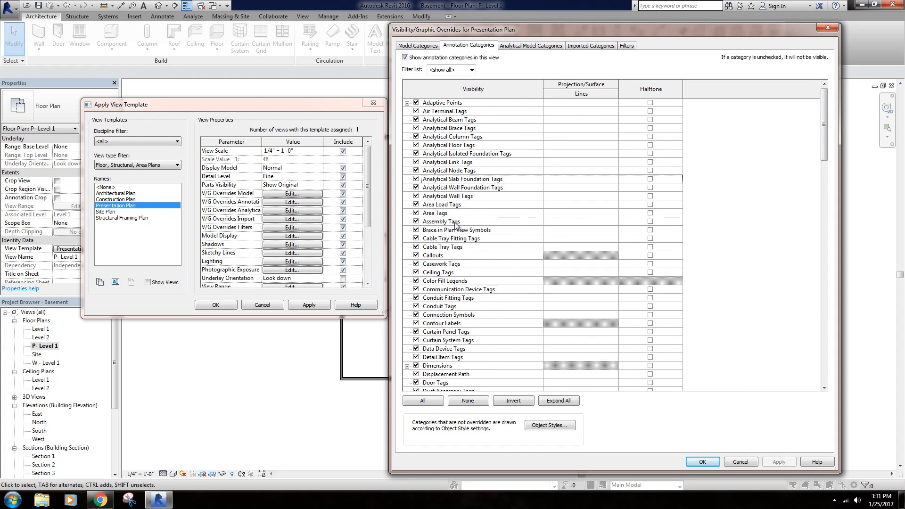
scroll(457, 350, "down", 2)
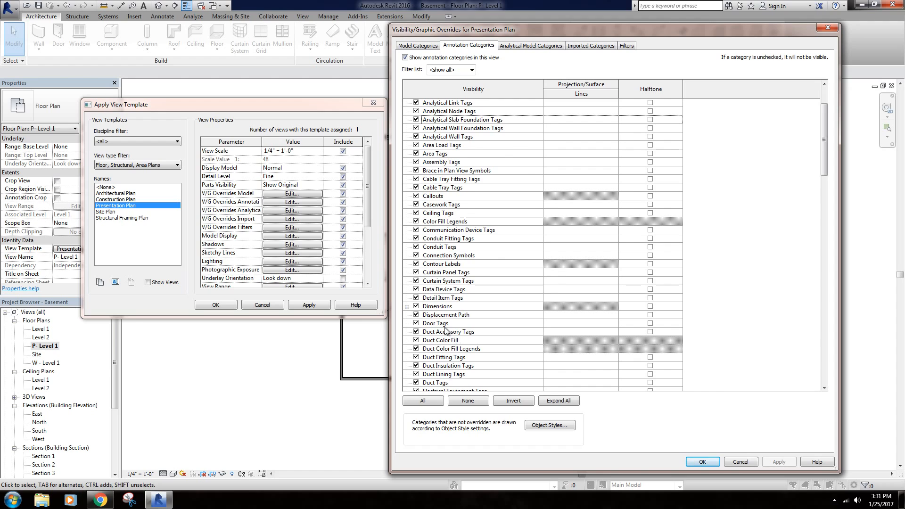
scroll(459, 291, "down", 2)
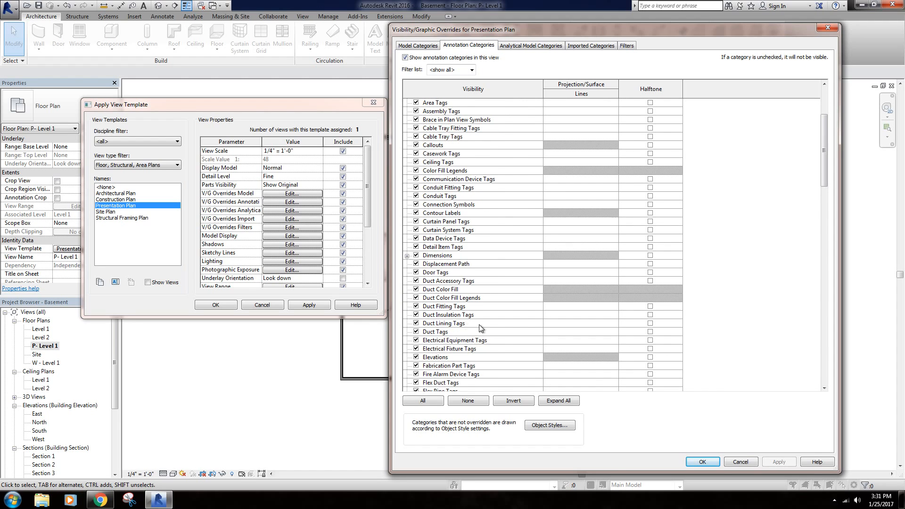
scroll(479, 325, "up", 4)
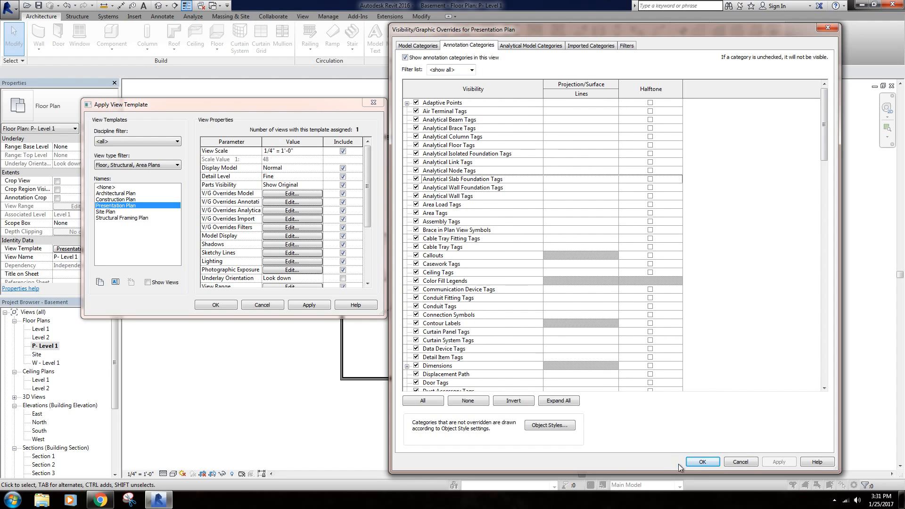
left_click(703, 463)
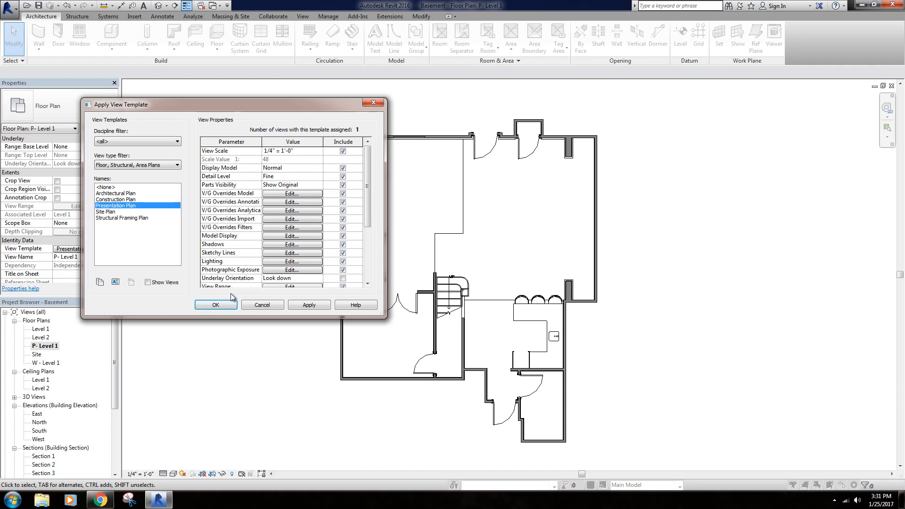
left_click(222, 306)
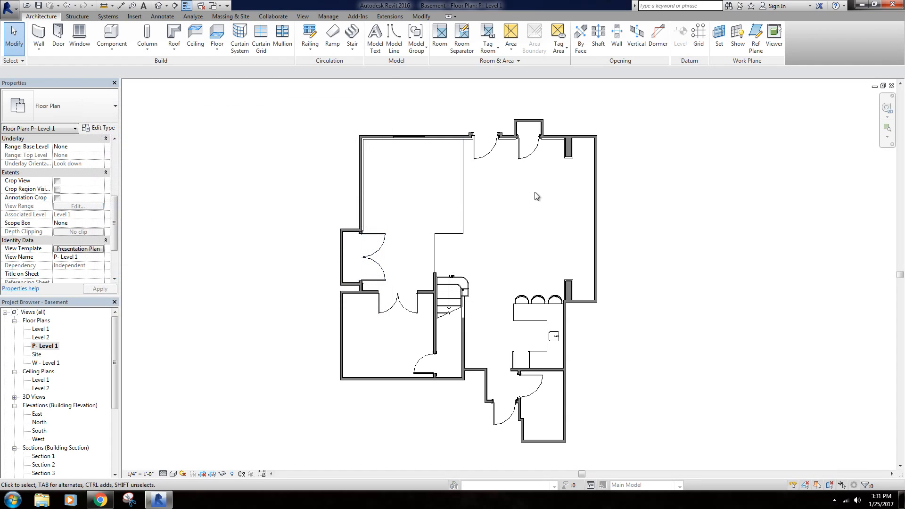
Try to hide only the vertical room separation line that meets the upper exterior wall in this view.
left_click(462, 223)
right_click(463, 215)
mouse_move(533, 274)
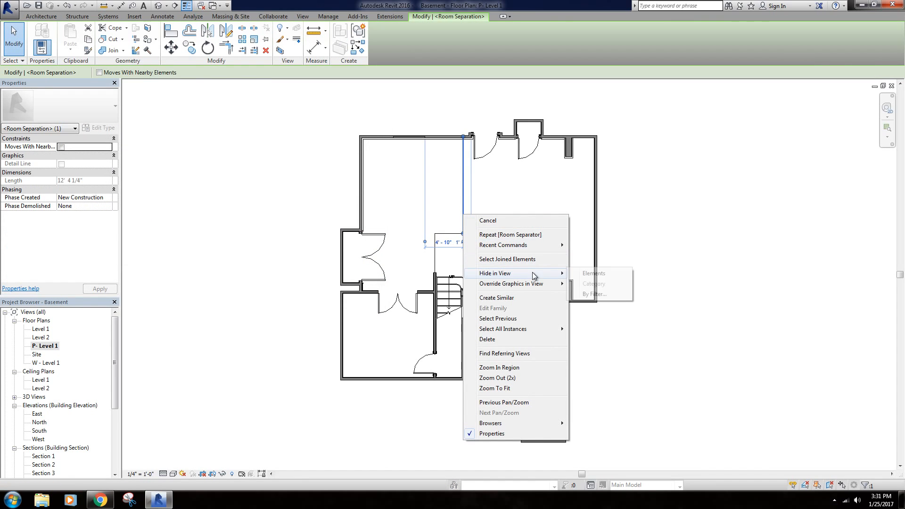
left_click(595, 274)
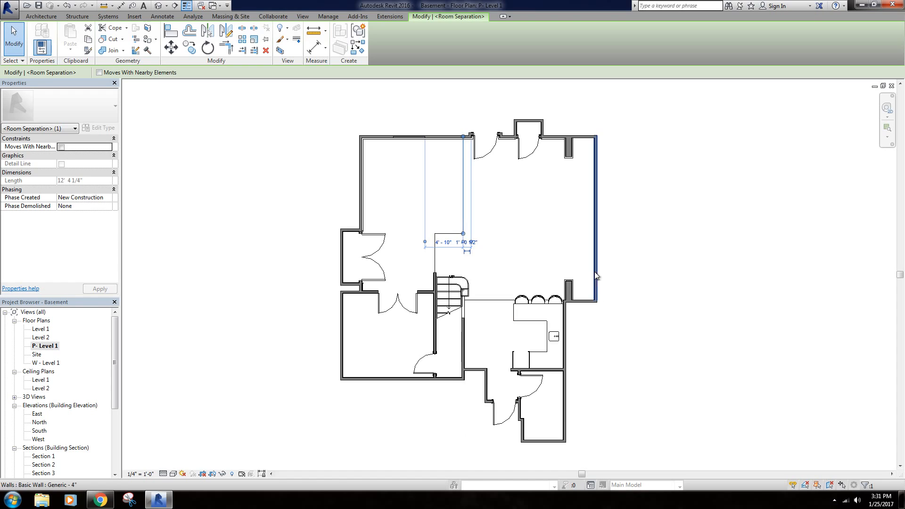
Hide the three chained room separation lines and the horizontal one beside the bar stools in this view.
left_click_drag(501, 210, 419, 253)
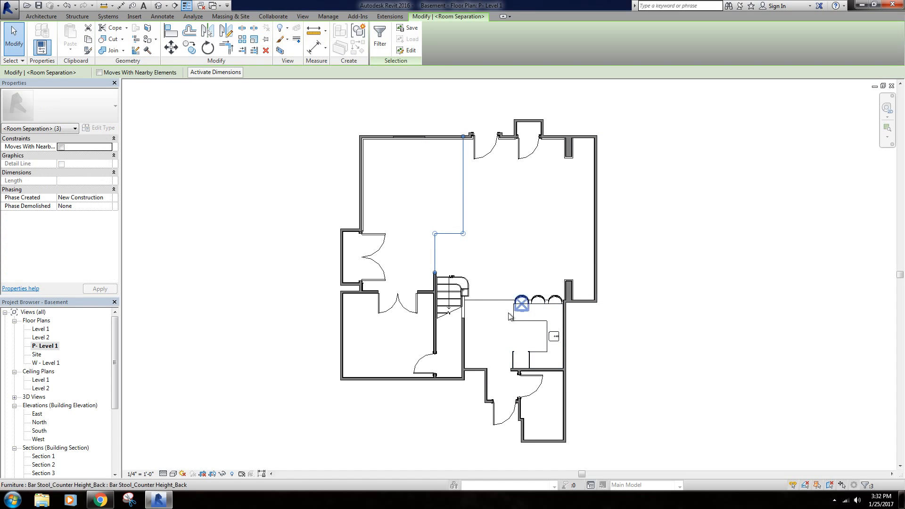
left_click(497, 300, "ctrl")
right_click(519, 214)
mouse_move(611, 255)
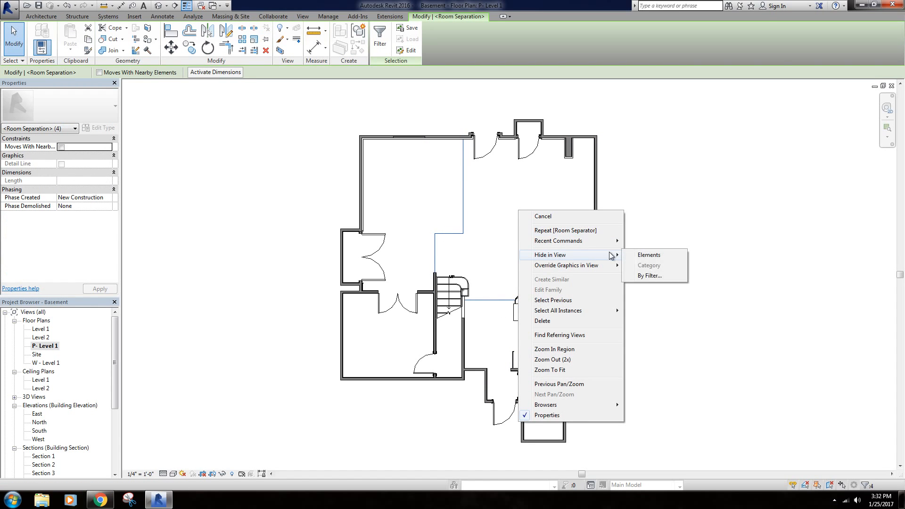
left_click(649, 255)
middle_click_drag(530, 232, 539, 224)
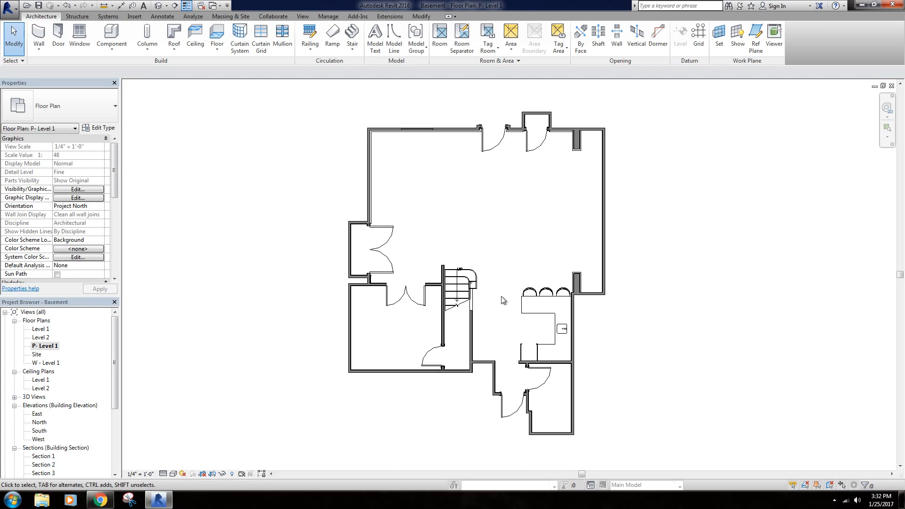
Place rooms in the upper-left space, the large upper-right space, the kitchen area and the lower-left room.
left_click(440, 36)
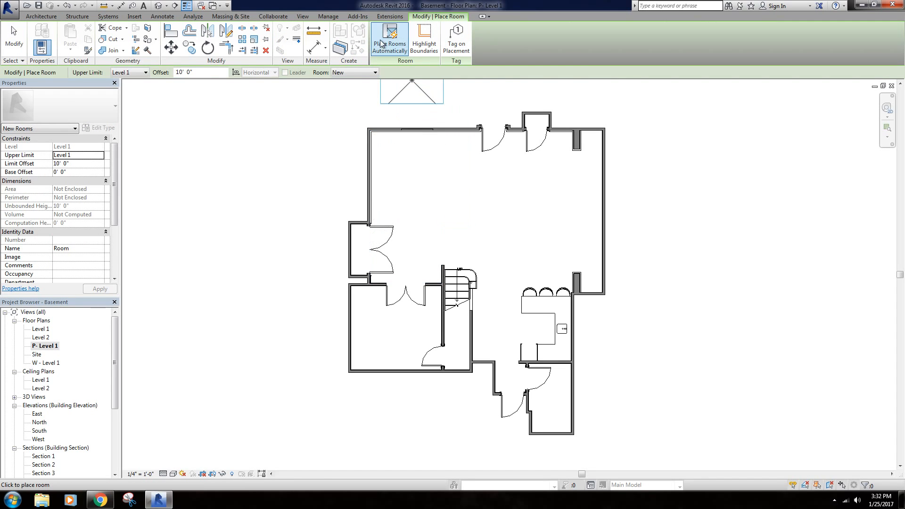
left_click(419, 190)
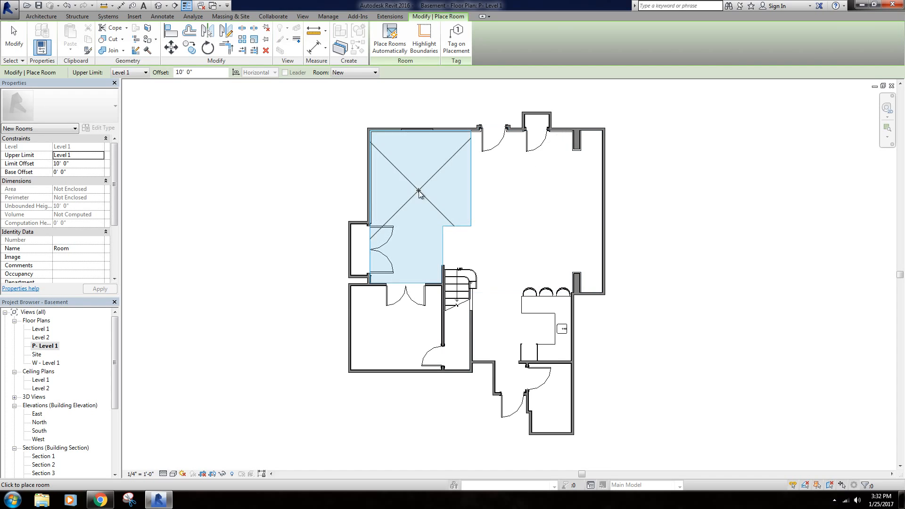
left_click(527, 202)
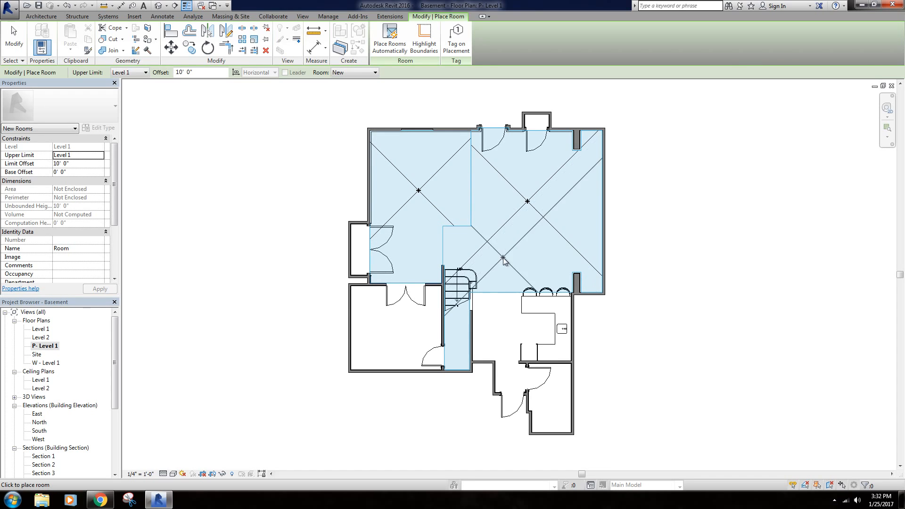
left_click(514, 329)
left_click(394, 319)
scroll(443, 317, "up", 2)
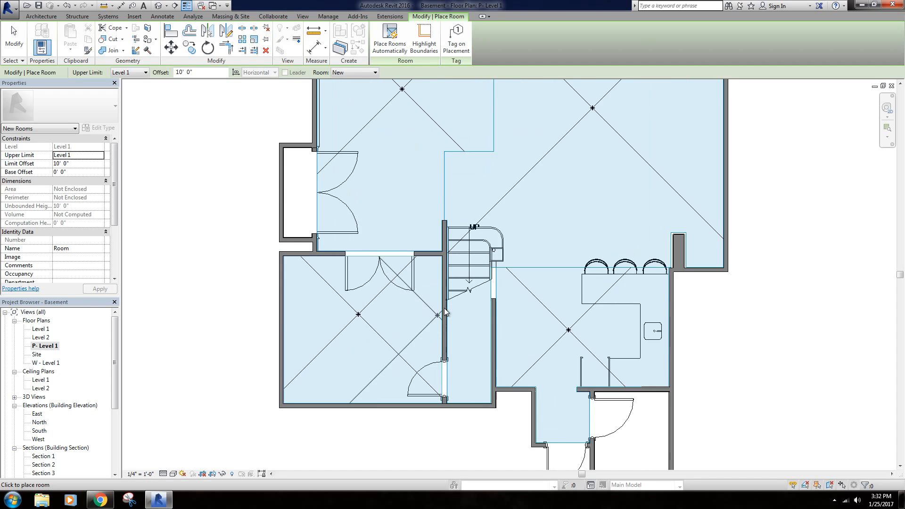
scroll(445, 312, "up", 1)
key("Escape")
key("Escape")
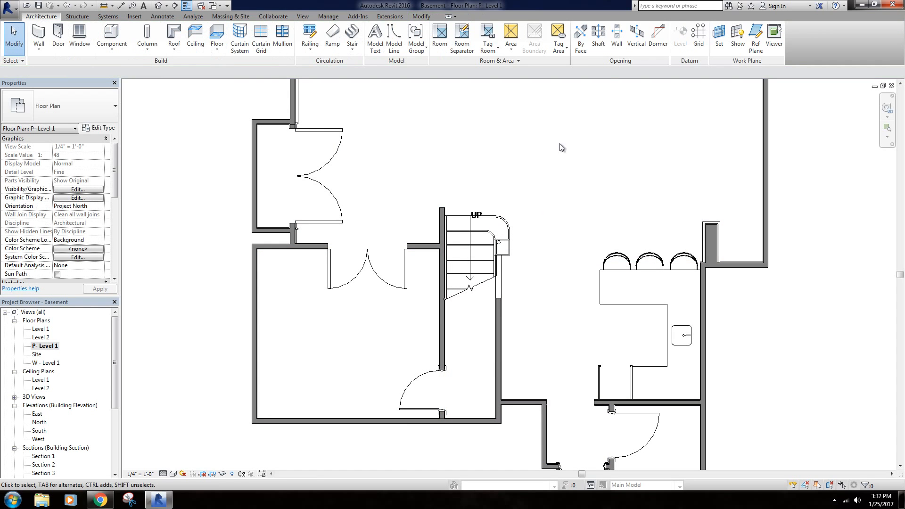
Check the large room's extent at the stairs, start Room Separator and reveal the view's hidden elements.
left_click(536, 153)
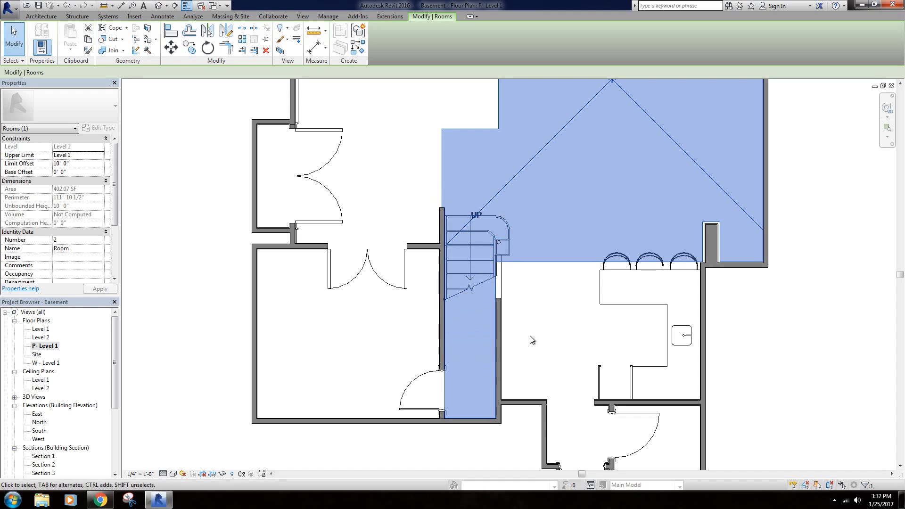
key("Escape")
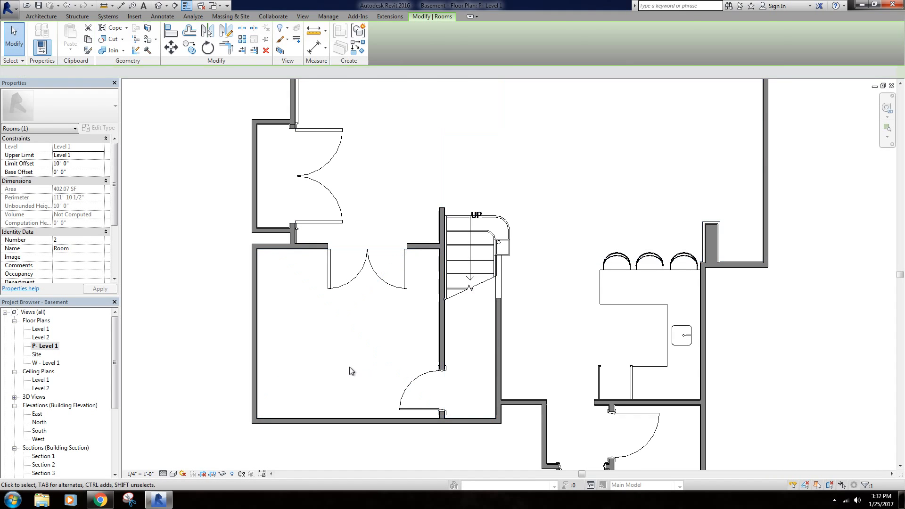
left_click(462, 35)
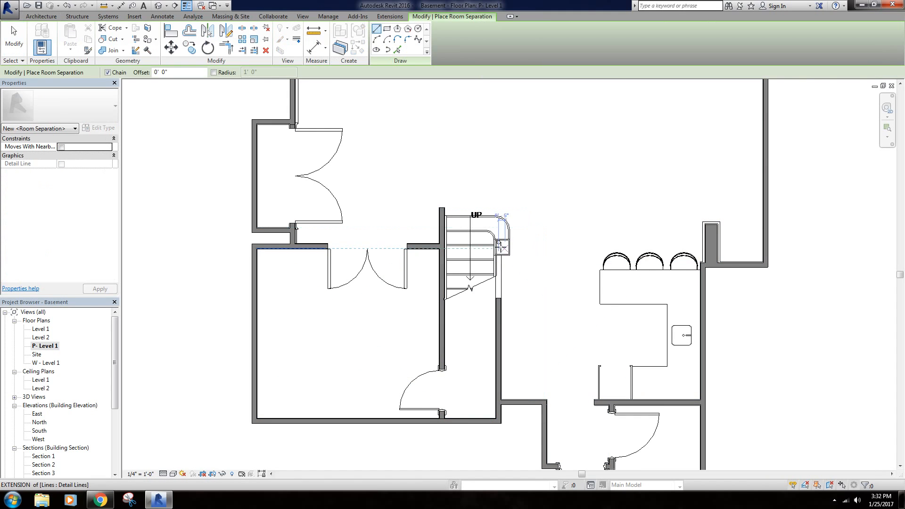
scroll(511, 288, "up", 5)
scroll(511, 288, "down", 1)
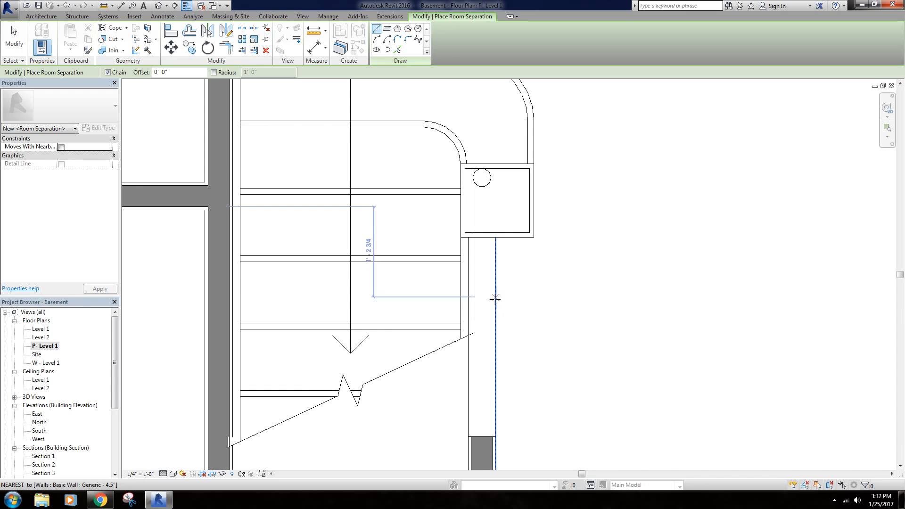
scroll(508, 288, "down", 2)
scroll(514, 270, "down", 2)
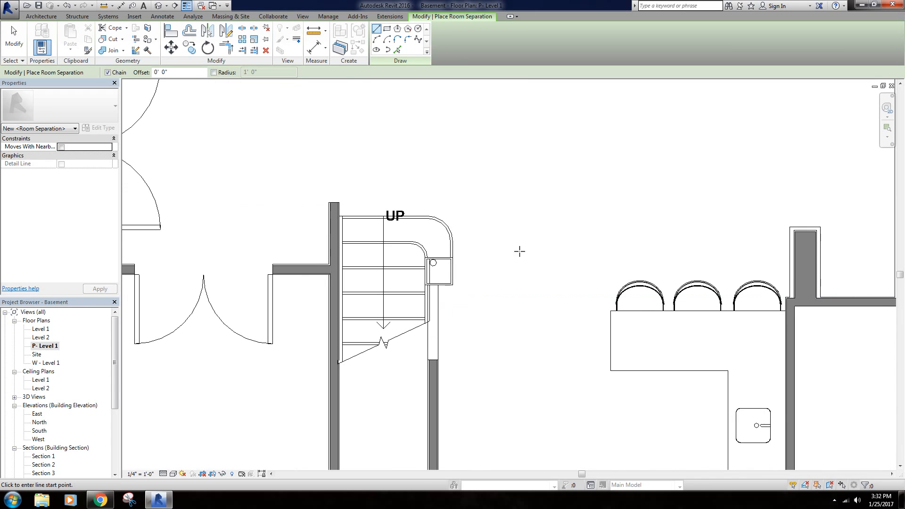
left_click(231, 474)
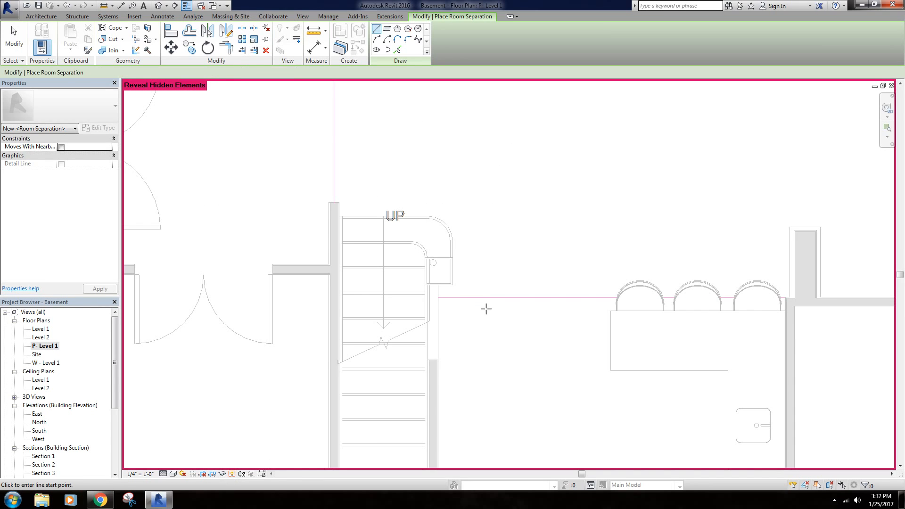
Draw chained room separation lines from the bar line's stair-side end: 5 1/4" up, right to the post's corner, and 1'-7" up to the stair's curve.
scroll(442, 296, "up", 3)
left_click(442, 296)
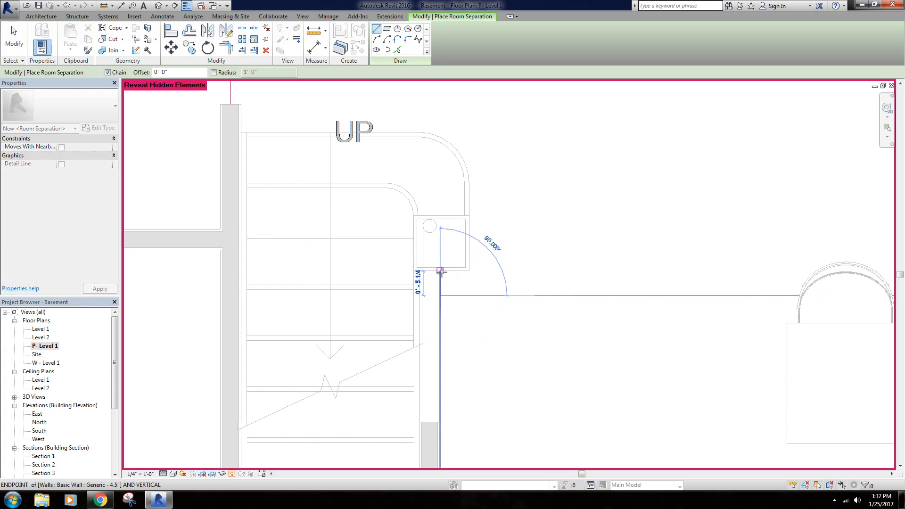
left_click(440, 271)
left_click(469, 271)
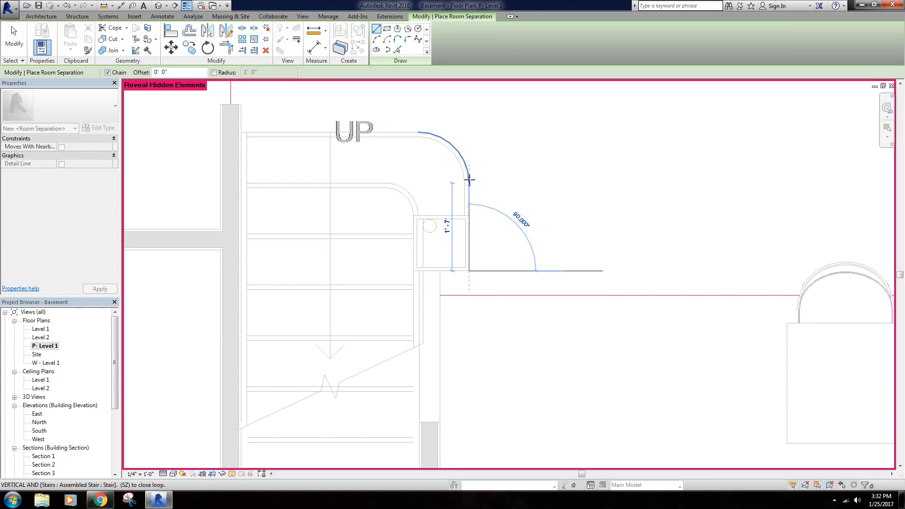
left_click(469, 183)
Create room separation lines from the bottom stair's outer curved corner and straight front edge using Pick Lines.
left_click(398, 51)
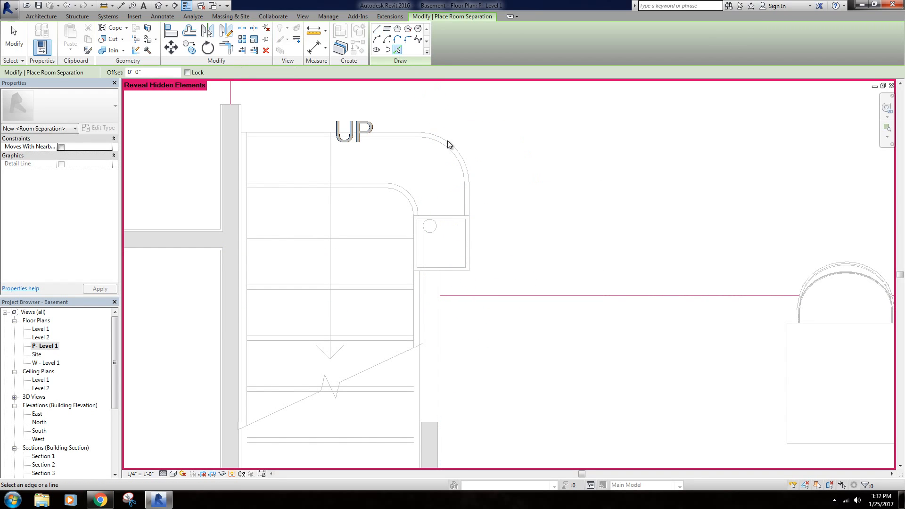
left_click(448, 141)
left_click(404, 133)
right_click(259, 118)
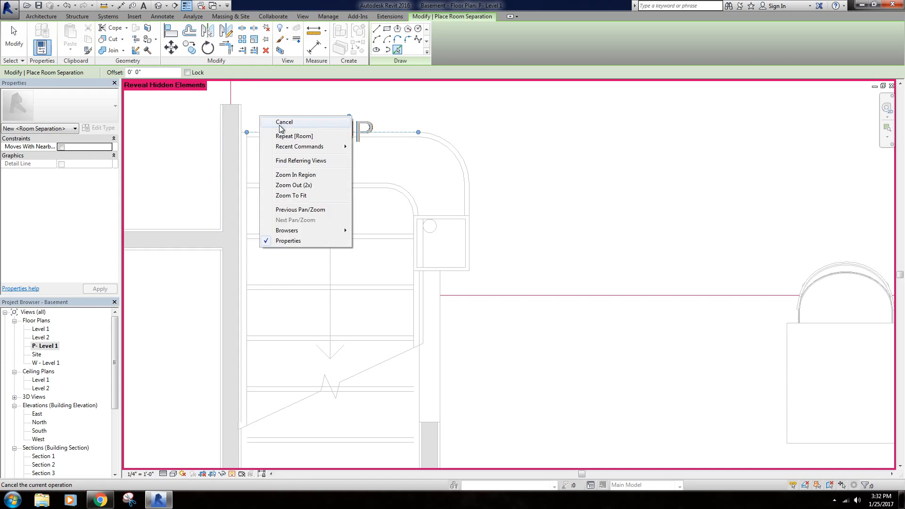
left_click(265, 121)
left_click(257, 133)
left_click(265, 122)
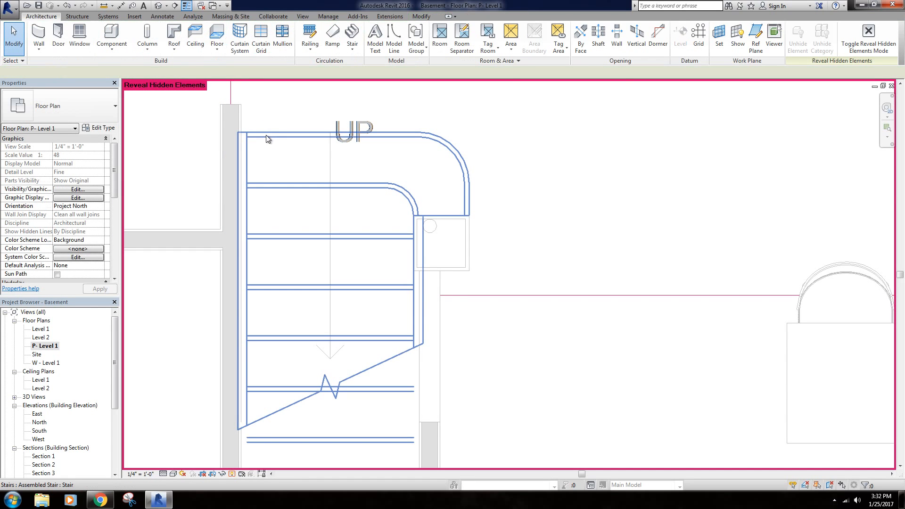
Check the separation line along the stair's edge and the large room's boundary, and turn off Reveal Hidden Elements.
left_click(268, 134)
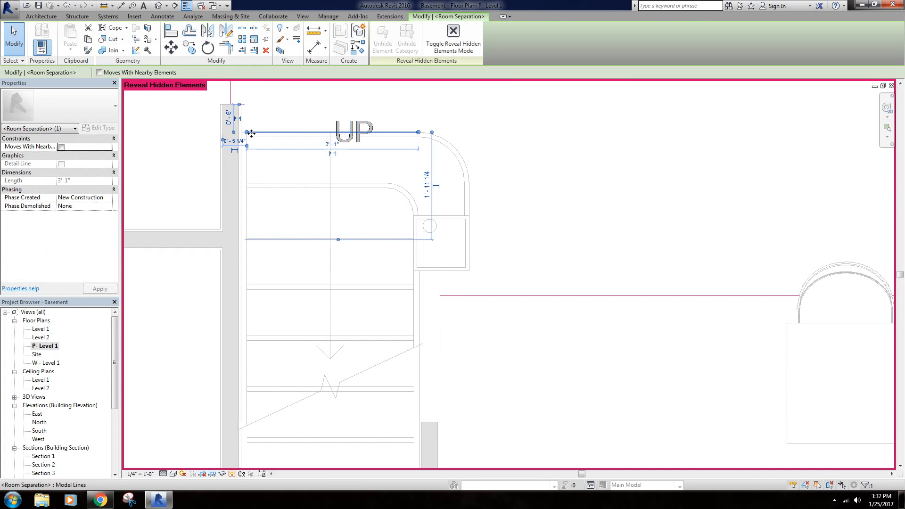
left_click(333, 92)
scroll(479, 140, "down", 7)
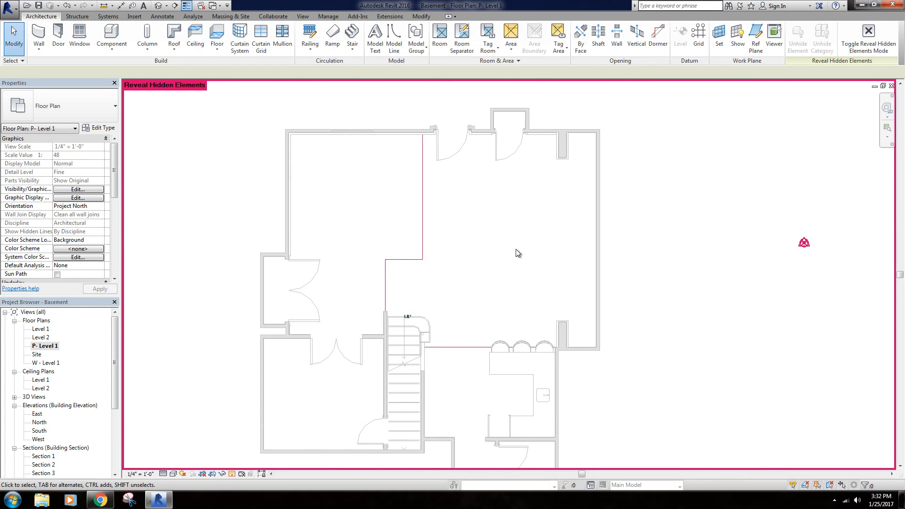
left_click(517, 254)
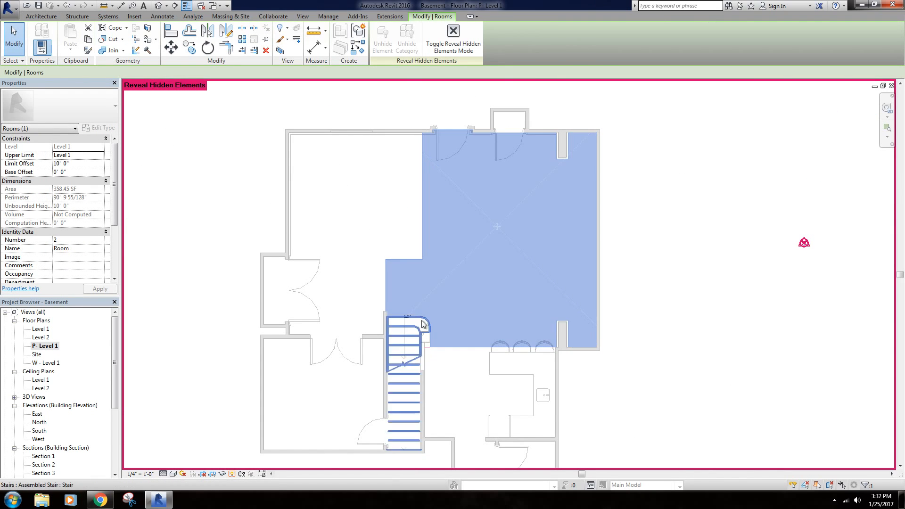
middle_click_drag(473, 377, 479, 319)
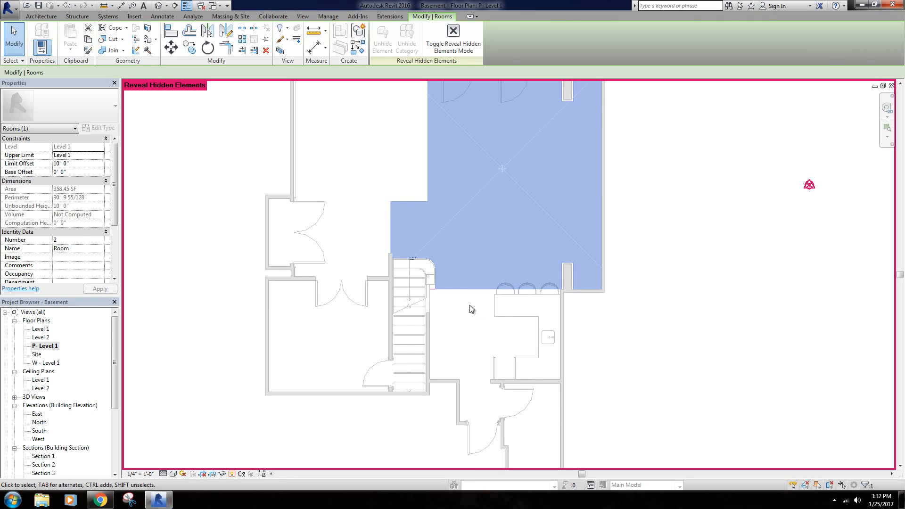
key("Escape")
left_click(235, 475)
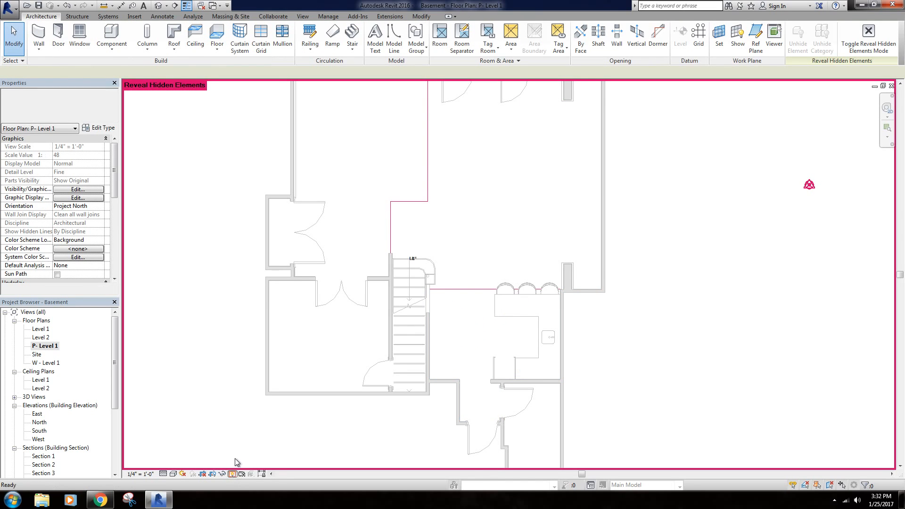
Name the upper-left room Play Area.
left_click(397, 202)
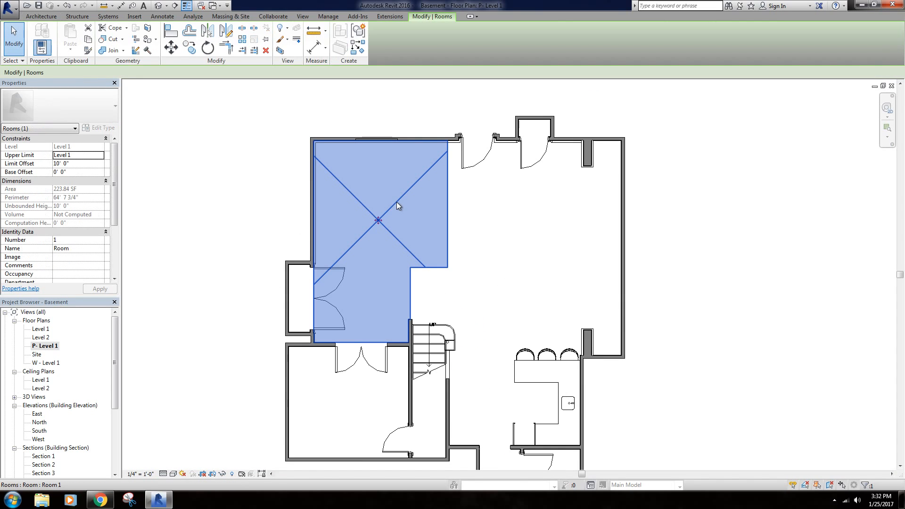
left_click(80, 249)
type("PL")
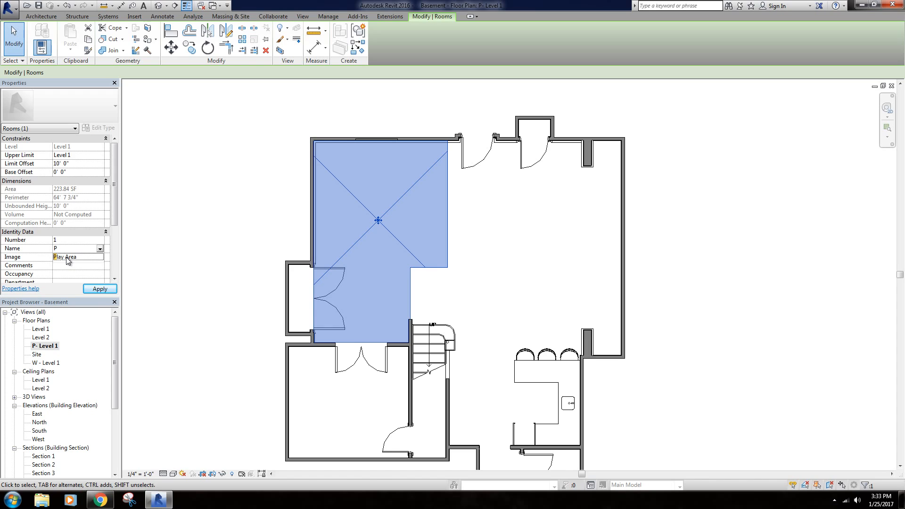
left_click(69, 257)
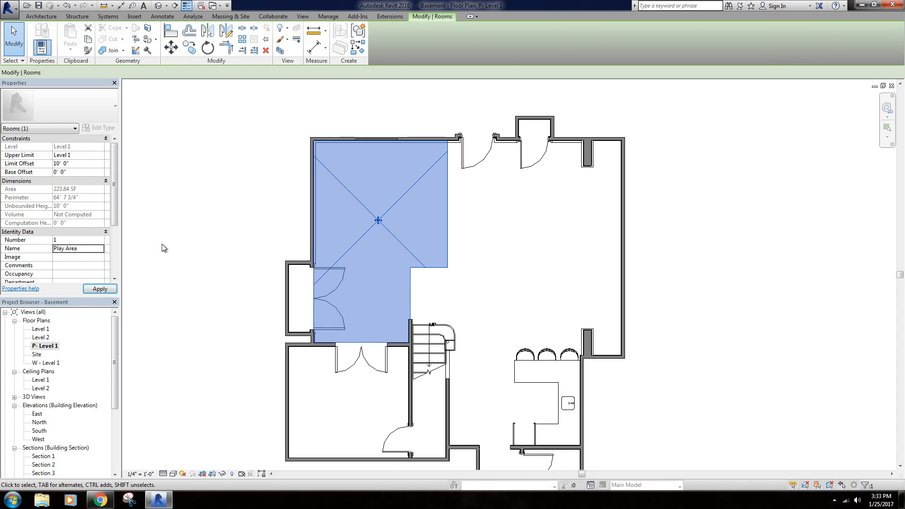
left_click(196, 219)
Name the large upper-right room Rec Room.
left_click(509, 231)
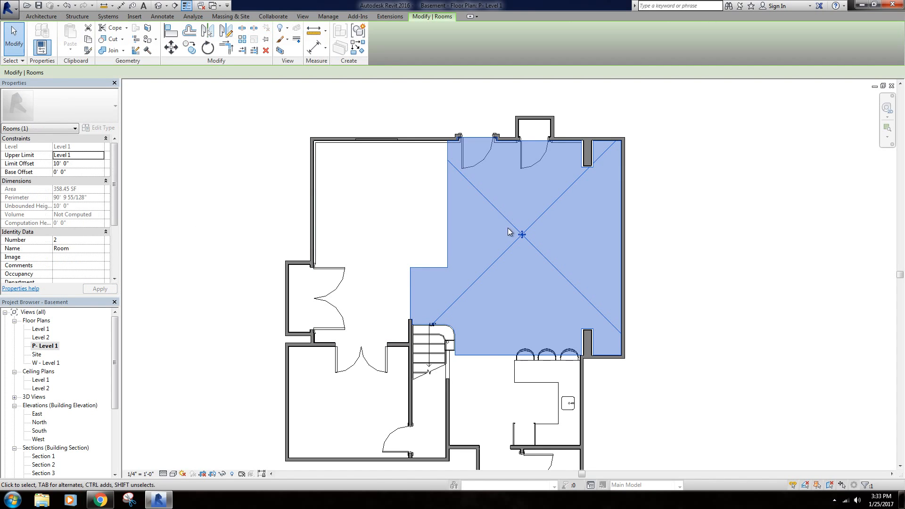
left_click(92, 249)
left_click(100, 249)
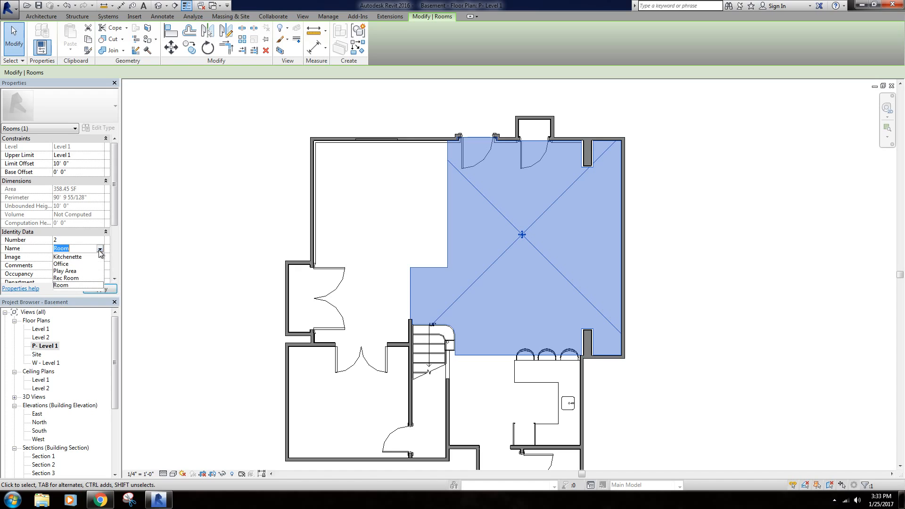
left_click(72, 278)
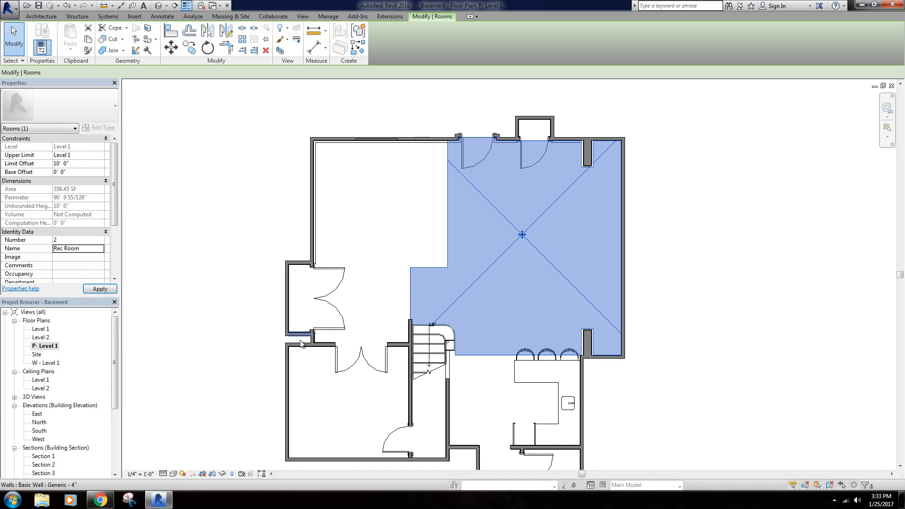
Name the lower-left room Office and the kitchen room Kitchenette.
left_click(361, 405)
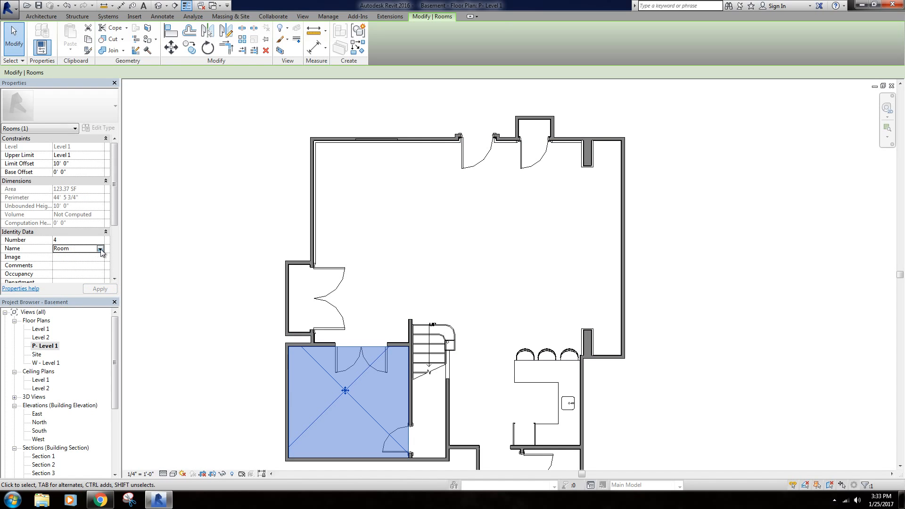
left_click(100, 249)
left_click(64, 272)
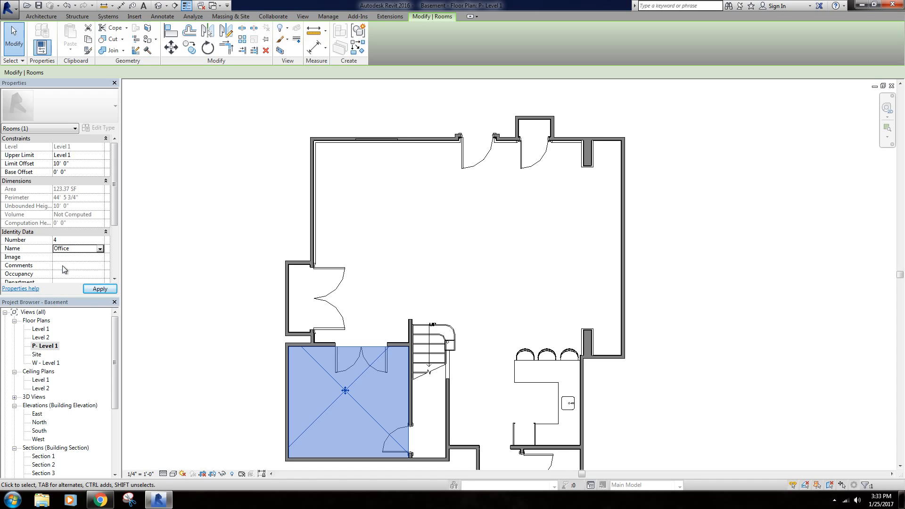
left_click(490, 416)
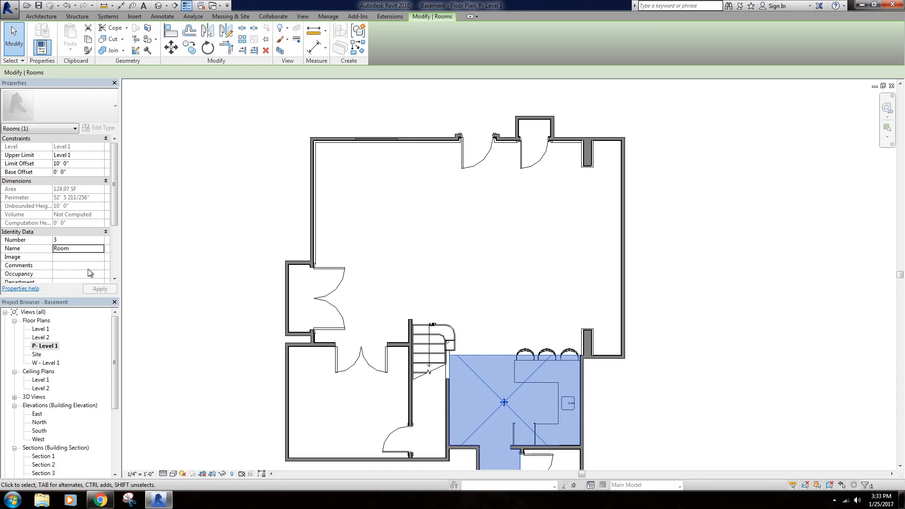
left_click(101, 249)
left_click(69, 259)
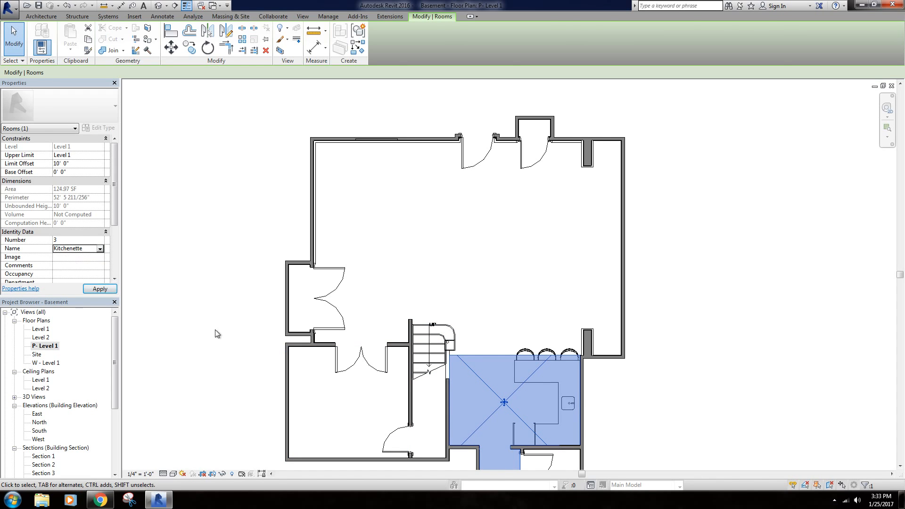
left_click(234, 290)
scroll(234, 290, "down", 3)
scroll(404, 323, "up", 3)
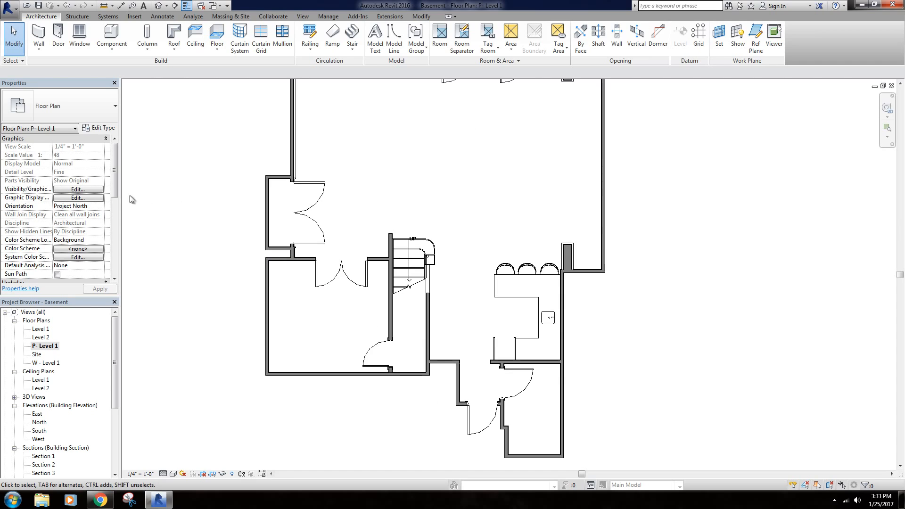
scroll(116, 182, "down", 6)
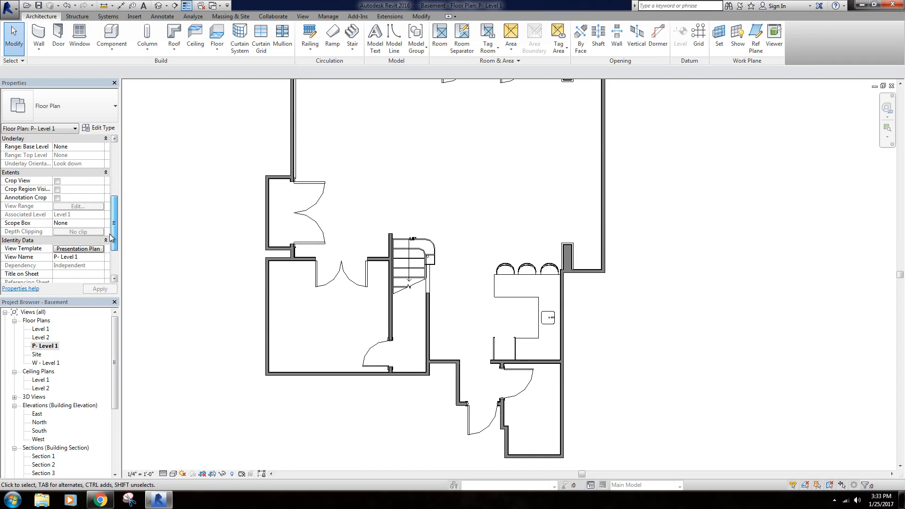
scroll(111, 182, "up", 6)
scroll(259, 186, "down", 2)
scroll(264, 189, "up", 1)
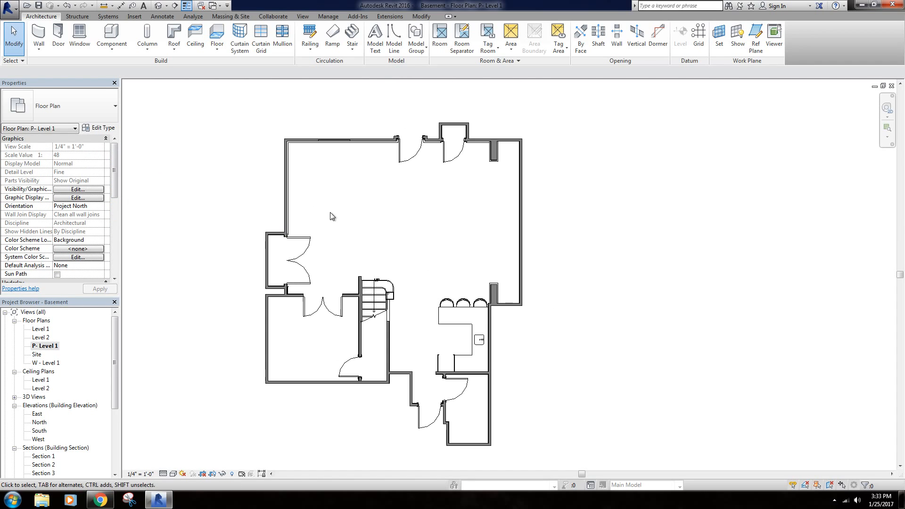
left_click(329, 193)
key("Delete")
left_click(173, 475)
left_click(101, 336)
Apply the Name color scheme for rooms in the Presentation Plan view template.
left_click_drag(113, 191, 115, 262)
left_click(81, 215)
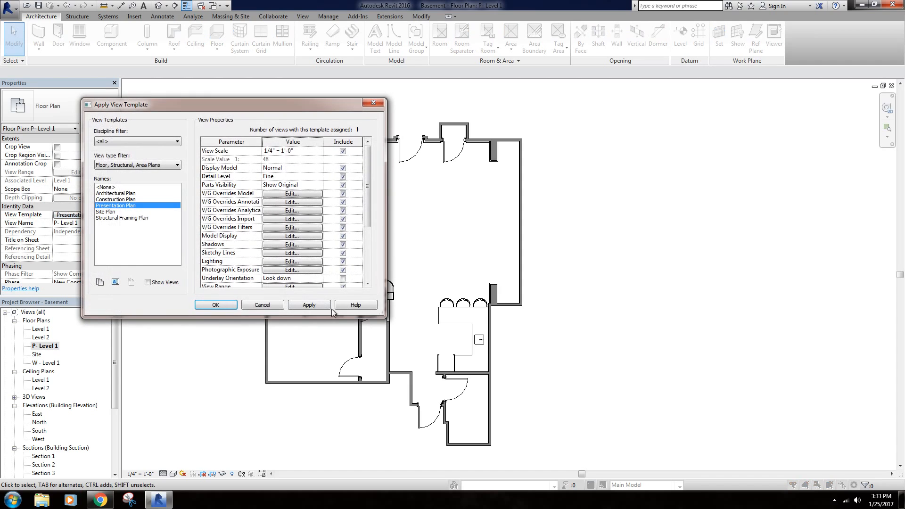
left_click_drag(369, 196, 371, 257)
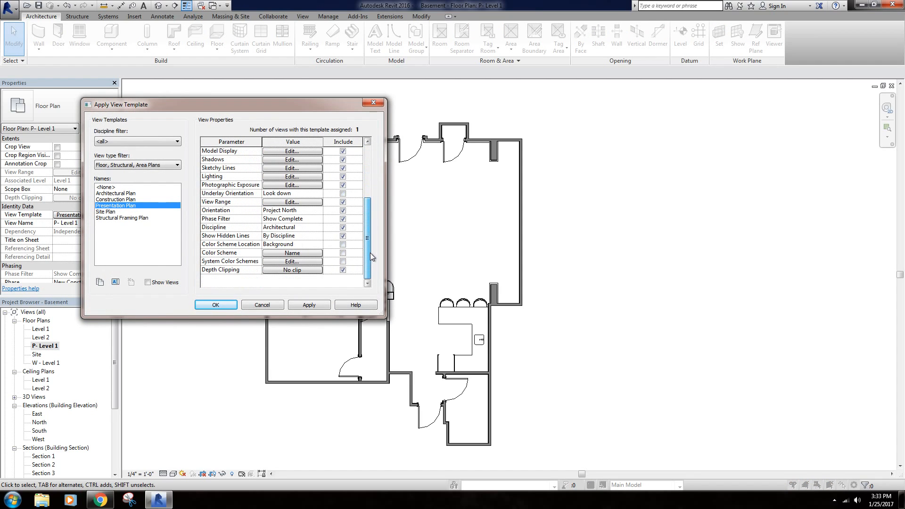
left_click(296, 254)
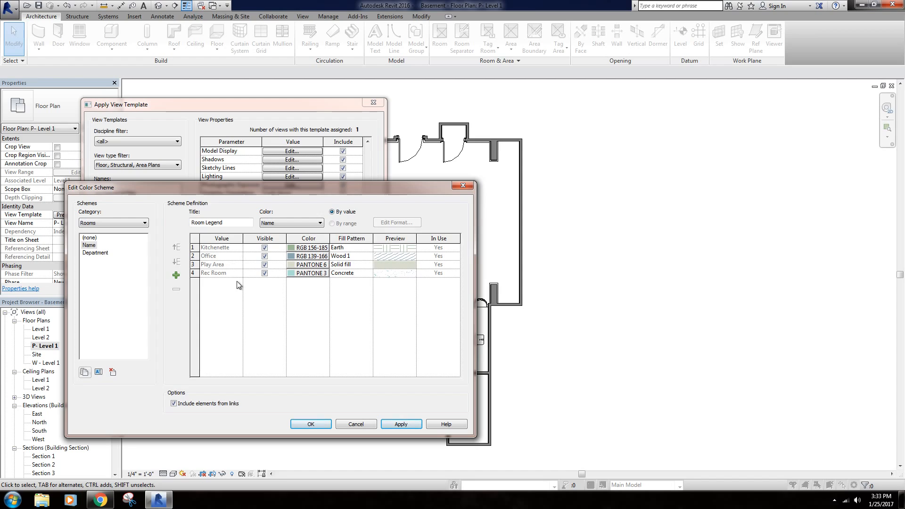
left_click(307, 226)
left_click(316, 220)
left_click_drag(326, 182, 612, 147)
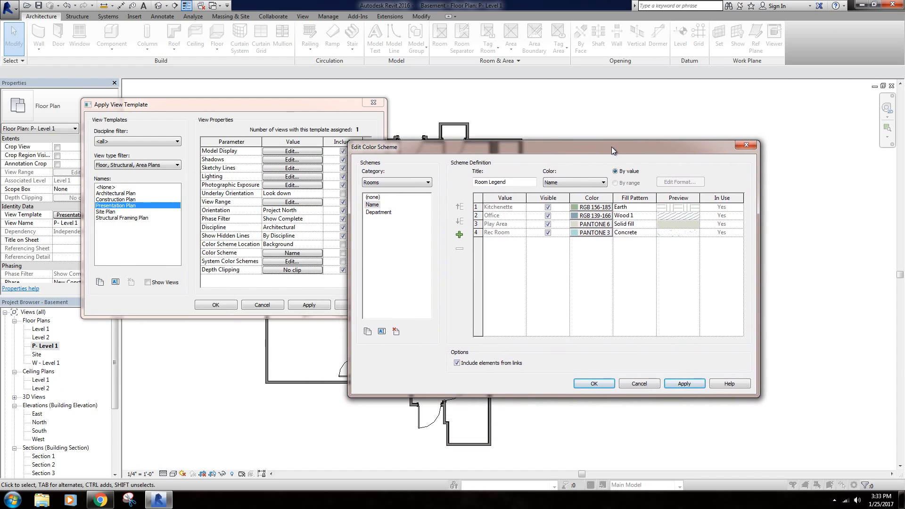
left_click(685, 384)
left_click(595, 383)
Set the Presentation Plan template's Color Scheme Location to Foreground and accept the template settings.
left_click(302, 245)
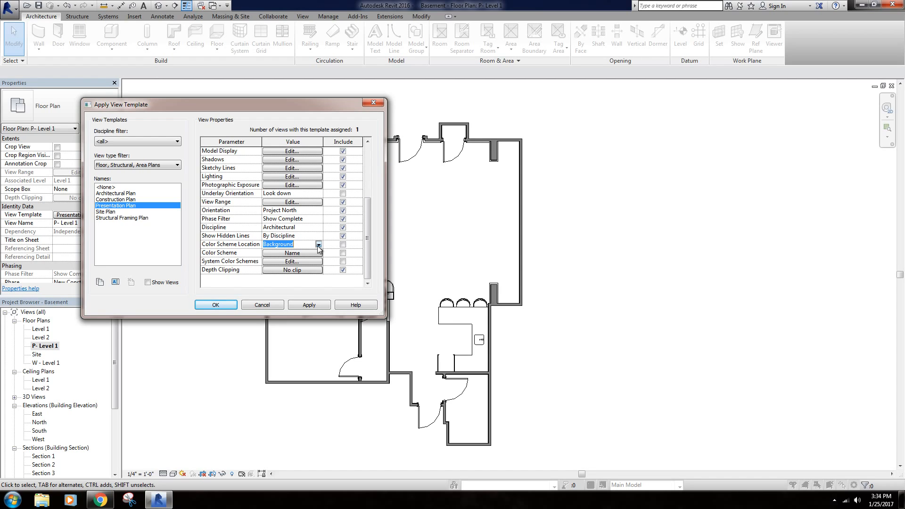
left_click(319, 245)
left_click(290, 261)
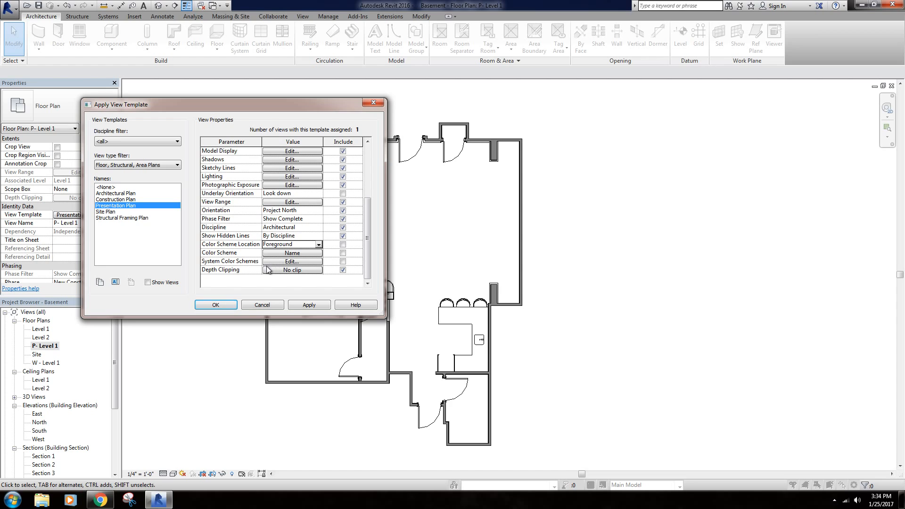
left_click(215, 305)
Examine the plan for room color fills and check which visual styles are available for the view.
scroll(406, 241, "up", 8)
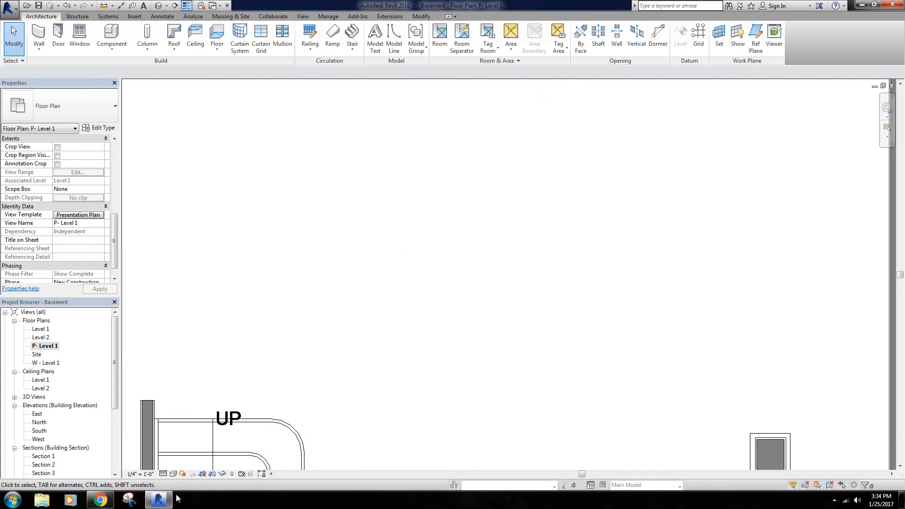
left_click(173, 474)
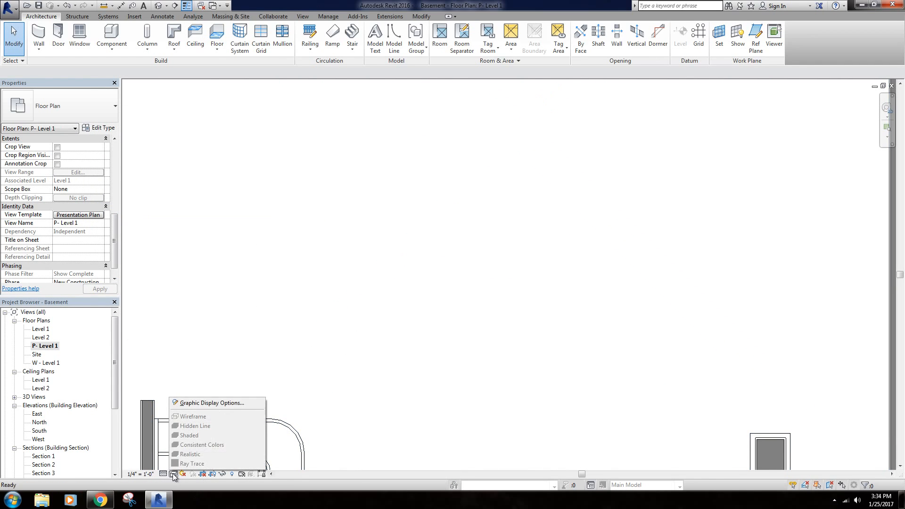
left_click(298, 418)
scroll(386, 275, "down", 5)
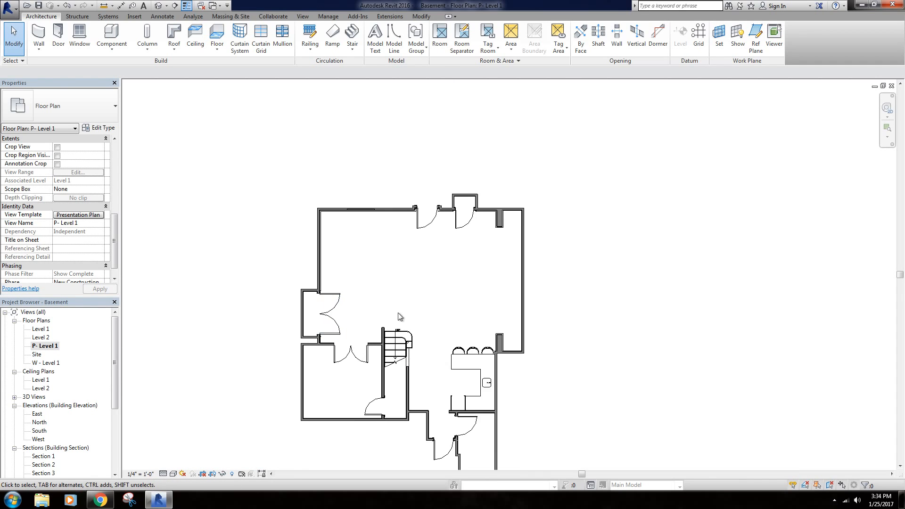
scroll(401, 311, "up", 2)
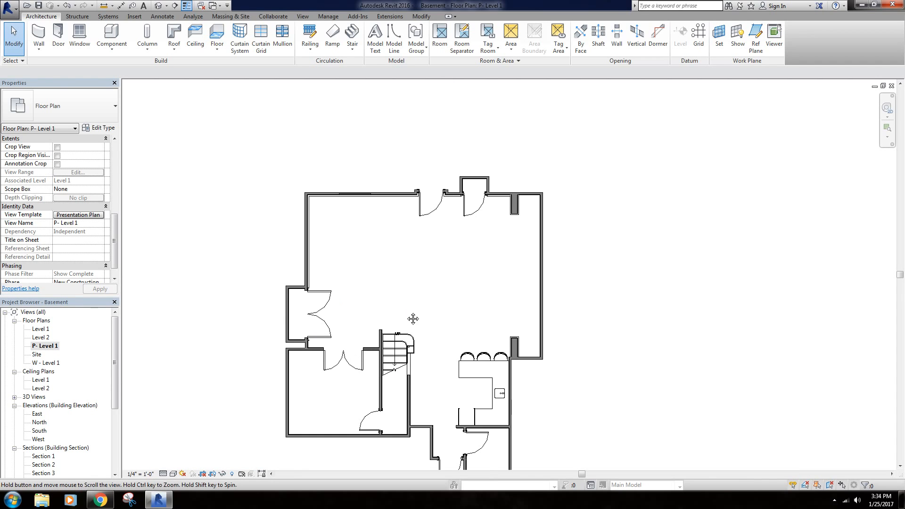
Inspect the basement model in the default 3D view and return to the P- Level 1 plan.
left_click(158, 6)
middle_click_drag(627, 304, 614, 401, "shift")
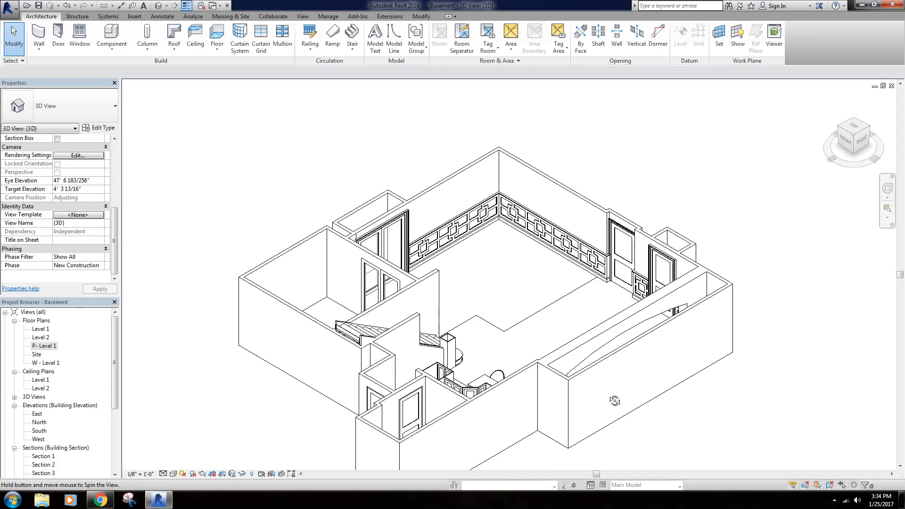
double_click(50, 348)
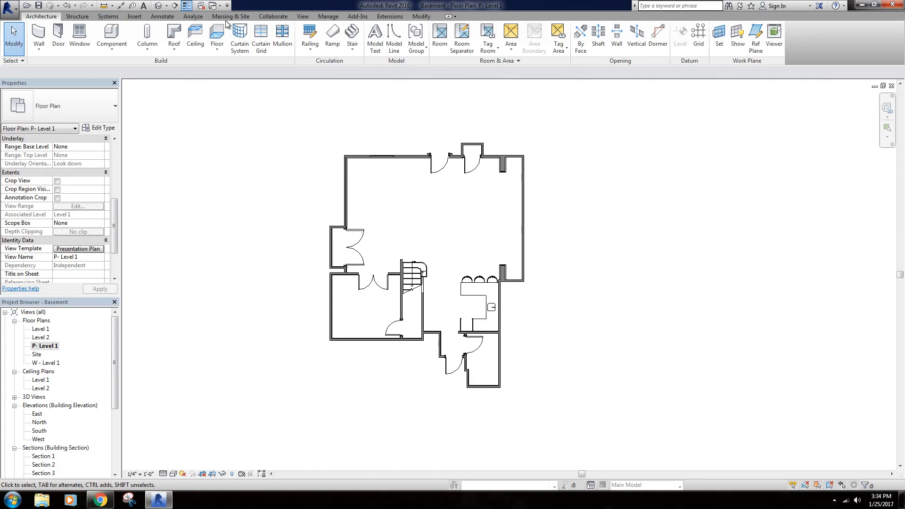
Begin a Generic - 12" floor and create boundary lines from the top wall, the upper-left wall and the adjoining closet walls.
left_click(217, 34)
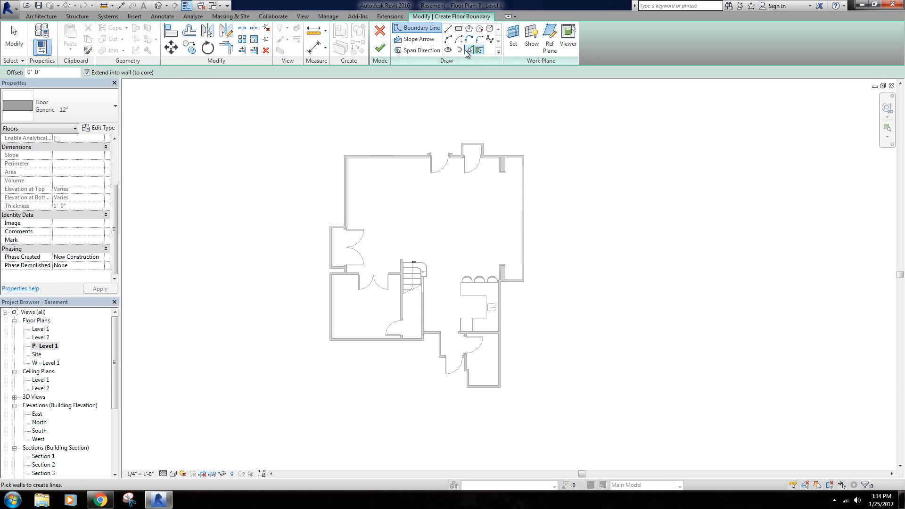
left_click(389, 157)
left_click(347, 172)
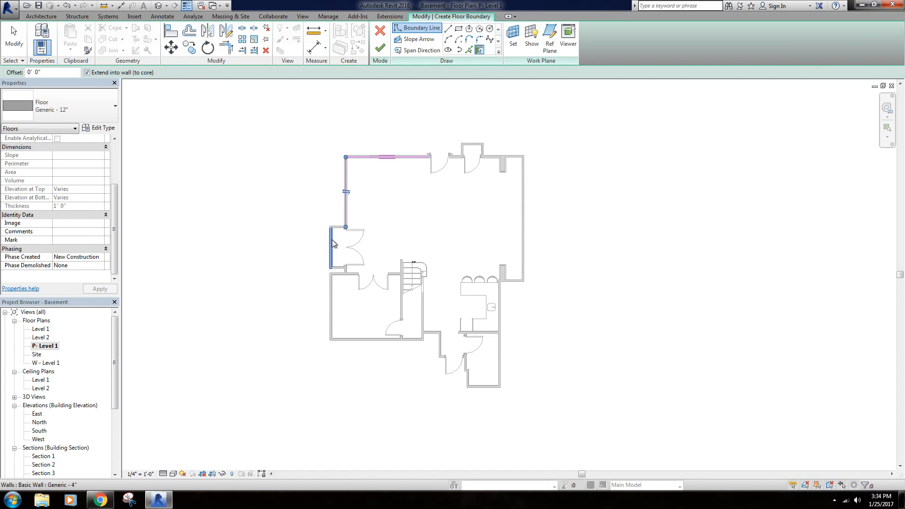
left_click(332, 242)
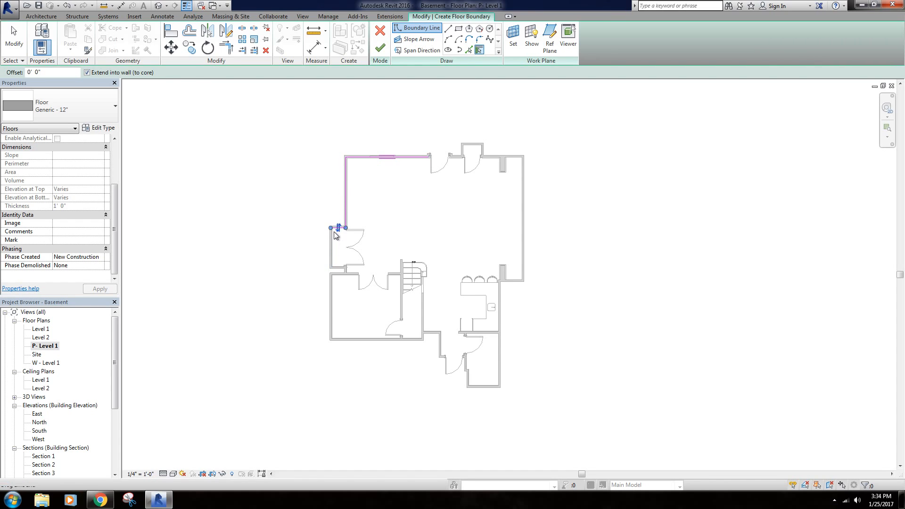
scroll(337, 268, "up", 3)
Add floor boundary lines along the closet's lower return and the lower-left room's top, left and bottom walls.
left_click(345, 270)
left_click(342, 283)
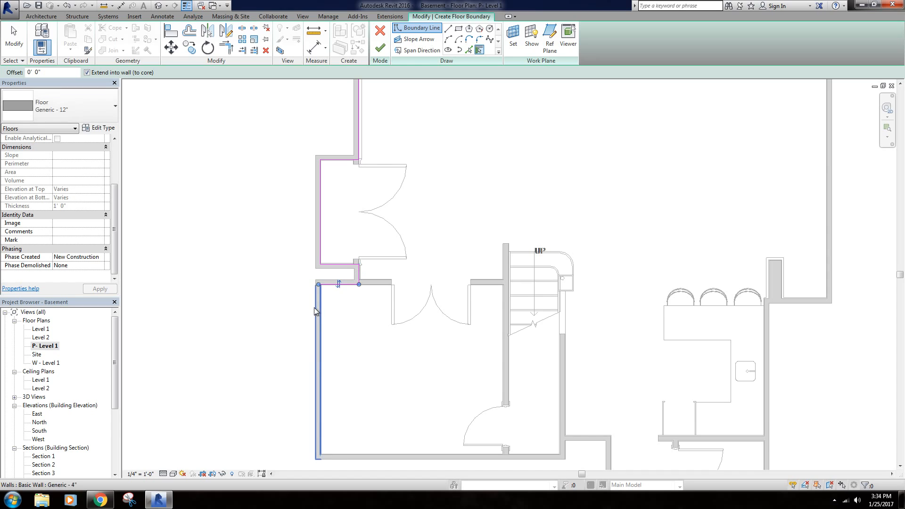
left_click(317, 326)
scroll(348, 386, "down", 3)
left_click(410, 417)
scroll(462, 422, "up", 3)
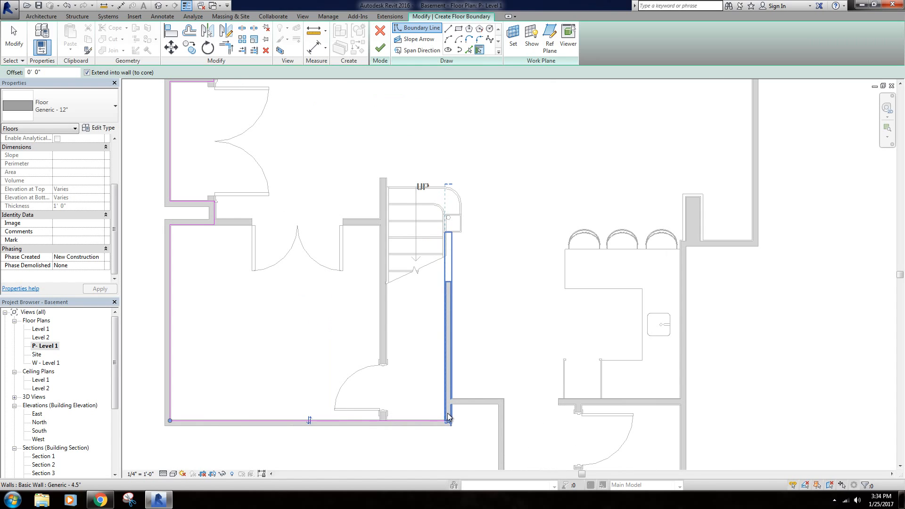
Add floor boundary lines along the wall beside the stairs, the stepped entry walls and the entry door wall.
left_click(446, 340)
left_click(473, 400)
left_click(503, 426)
scroll(488, 413, "down", 2)
middle_click_drag(487, 412, 420, 230)
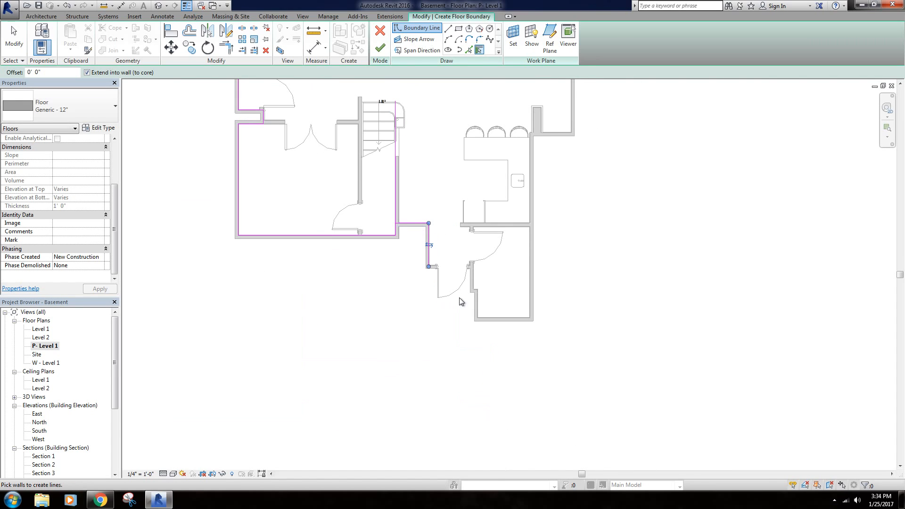
left_click(471, 268)
left_click(474, 282)
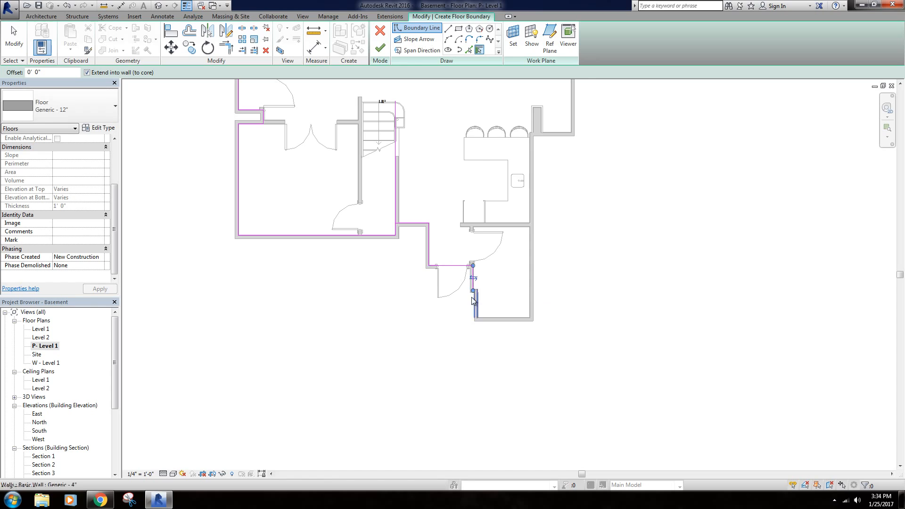
Add floor boundary lines around the small room at the plan's lower end: its short jog, left, bottom and right walls.
scroll(474, 296, "up", 3)
scroll(474, 292, "up", 2)
left_click(477, 285)
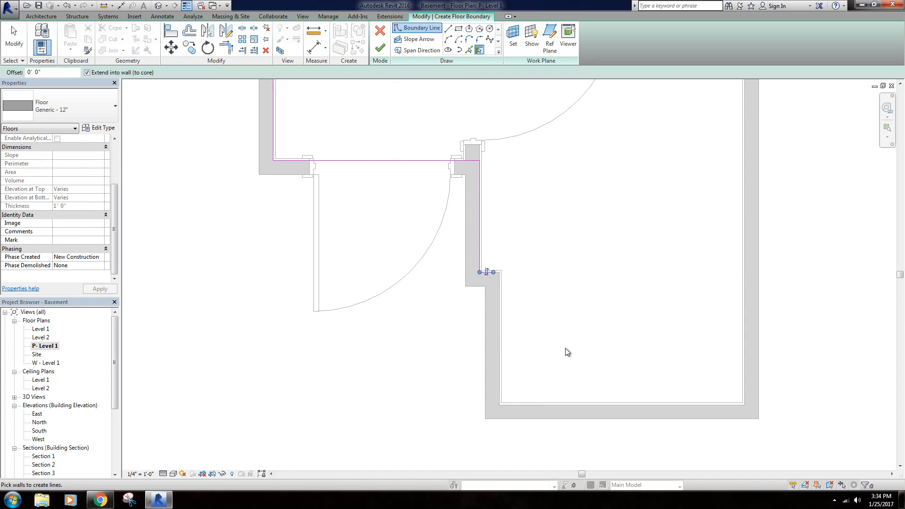
left_click(503, 364)
left_click(564, 405)
left_click(740, 330)
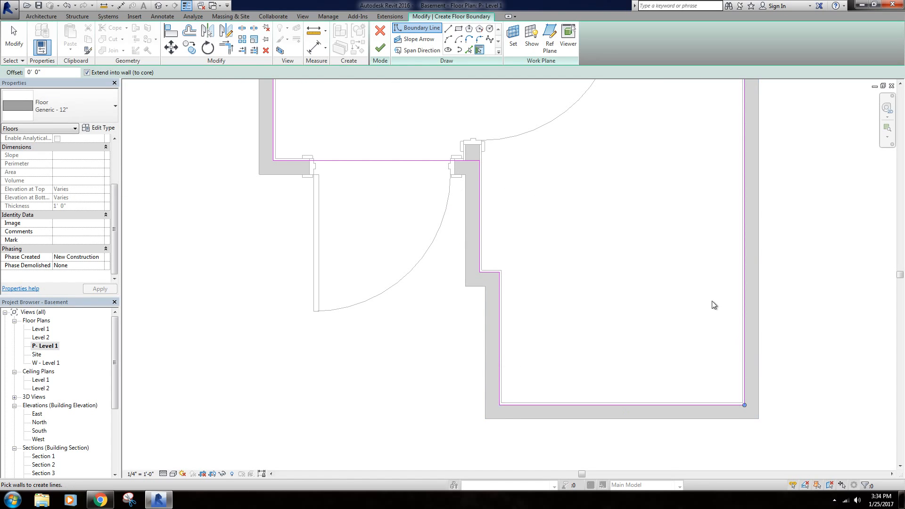
Add floor boundary lines along the short wall beside the bar and the large room's right exterior wall.
scroll(705, 283, "down", 4)
scroll(700, 203, "down", 6)
middle_click_drag(713, 165, 662, 352)
scroll(662, 351, "up", 5)
left_click(652, 335)
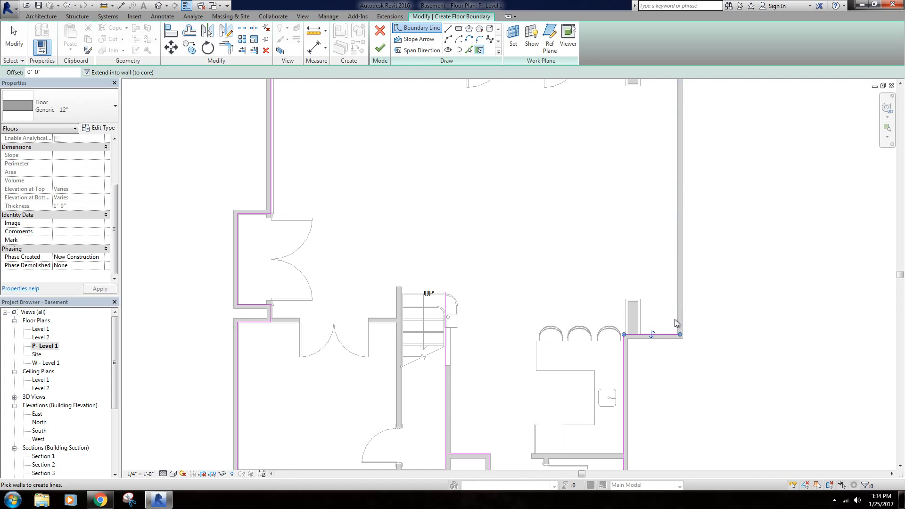
left_click(680, 316)
scroll(635, 317, "down", 5)
scroll(607, 248, "up", 4)
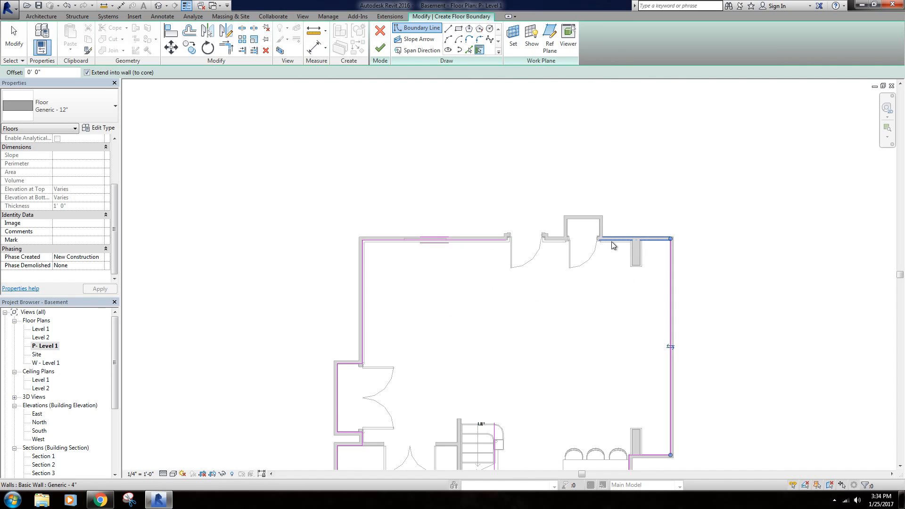
Extend the top wall's boundary line to meet the right exterior wall's line with Trim/Extend to Corner.
left_click(612, 242)
key("t")
key("r")
left_click(424, 241)
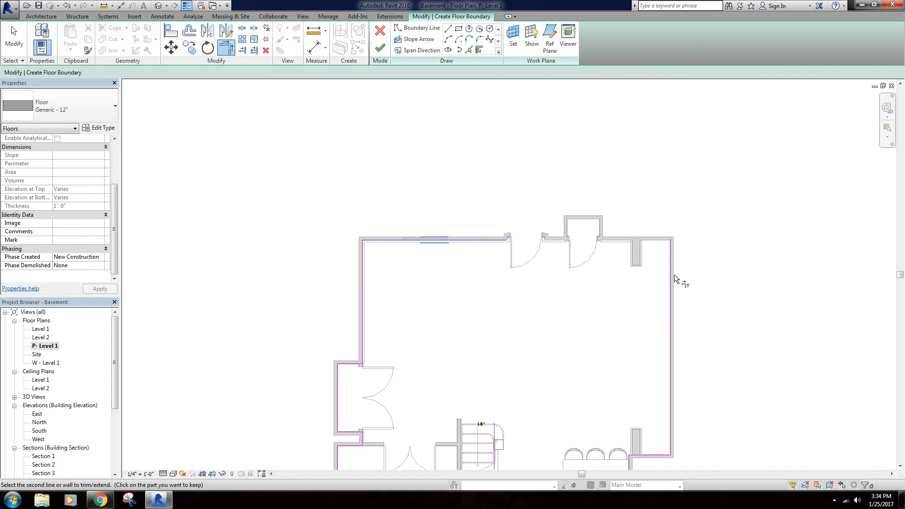
scroll(613, 266, "down", 3)
scroll(438, 287, "up", 4)
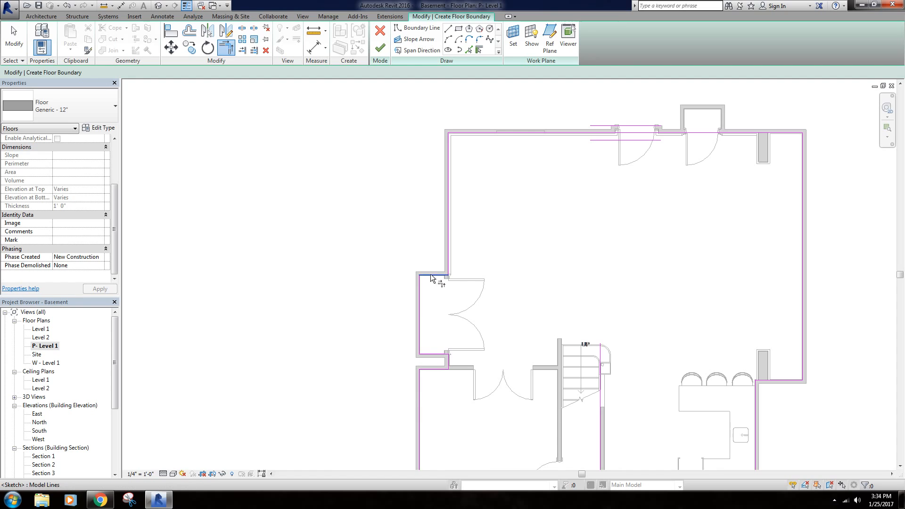
Trim the boundary line beside the stairs to the adjoining short entry wall's line and finish the floor sketch.
left_click(380, 48)
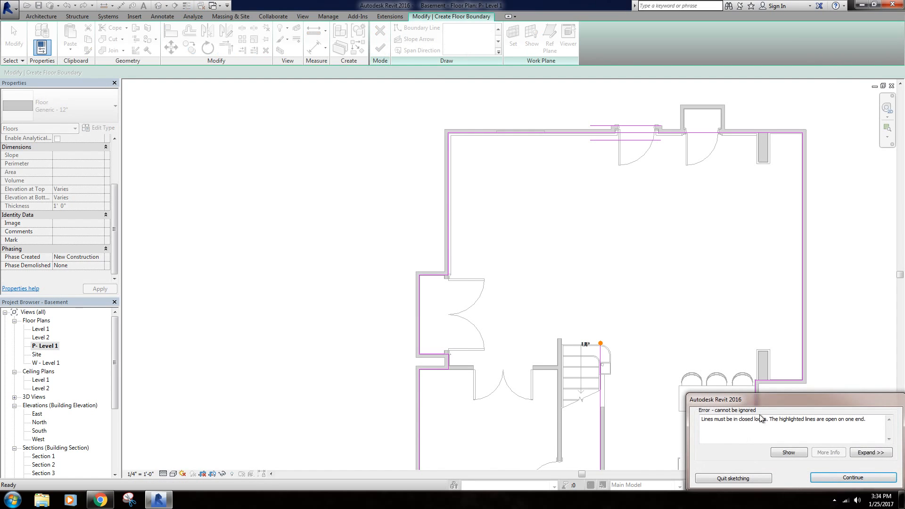
left_click(831, 481)
middle_click_drag(585, 374, 560, 203)
key("t")
key("r")
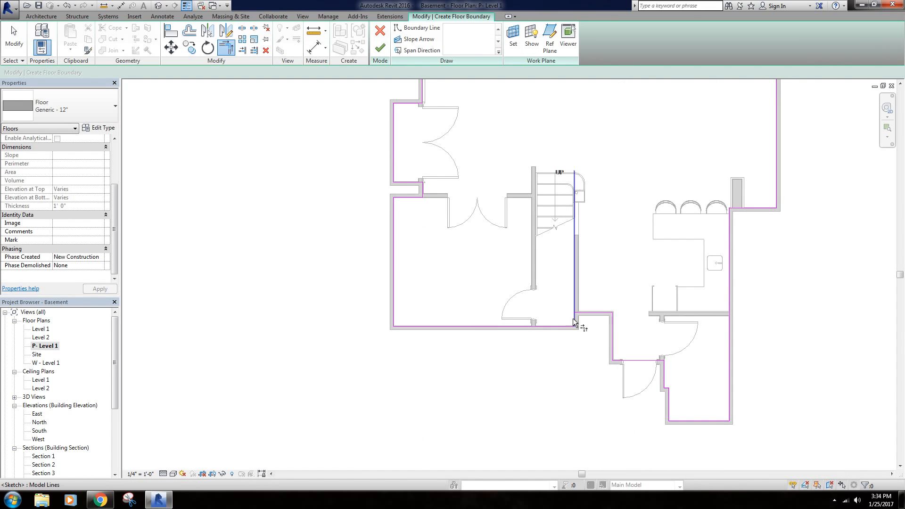
left_click(575, 321)
left_click(588, 317)
left_click(380, 48)
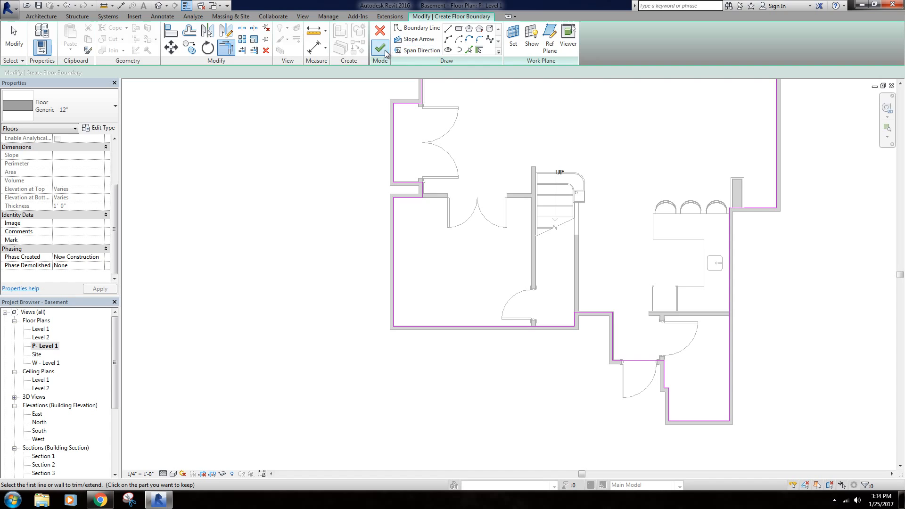
scroll(632, 213, "down", 4)
left_click(752, 228)
Set the Number of the room named Rec Room to "Rec Room".
scroll(751, 225, "down", 3)
middle_click_drag(726, 189, 644, 255)
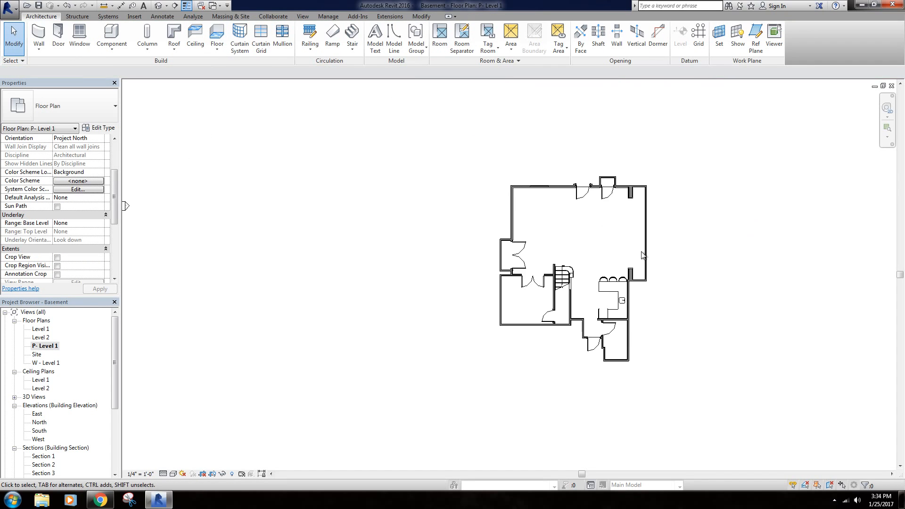
scroll(591, 229, "up", 4)
scroll(591, 229, "up", 2)
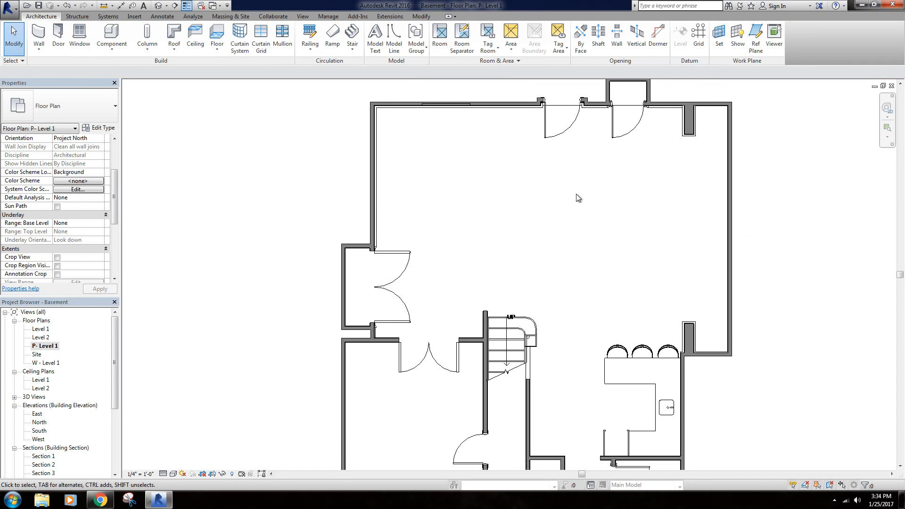
left_click(594, 233)
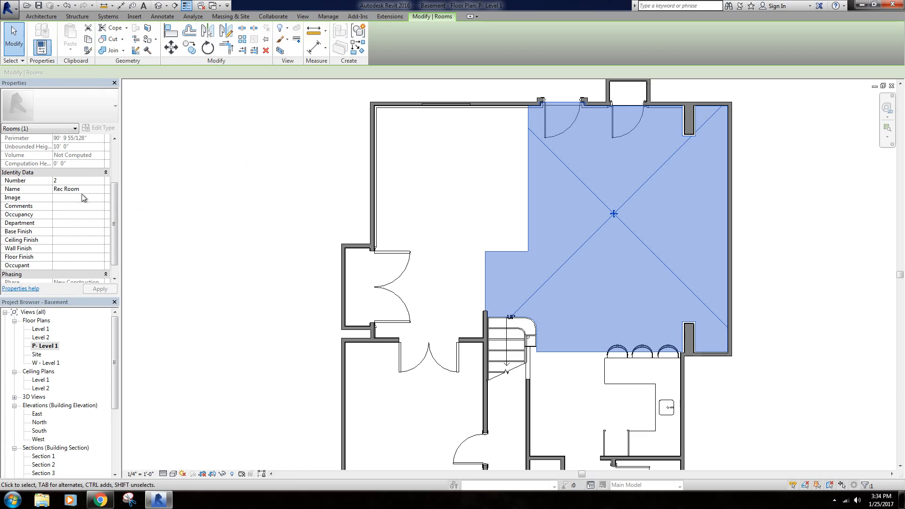
left_click(67, 181)
type("Rec")
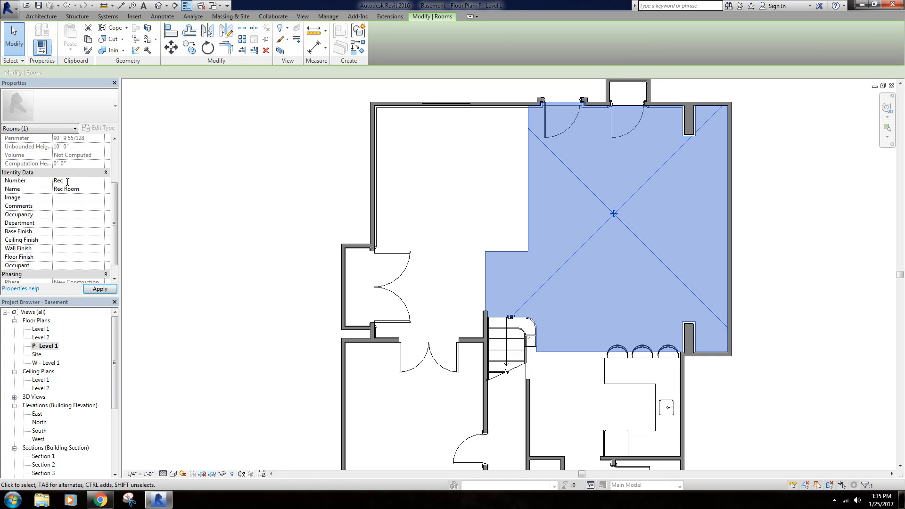
type(" Room")
left_click(277, 173)
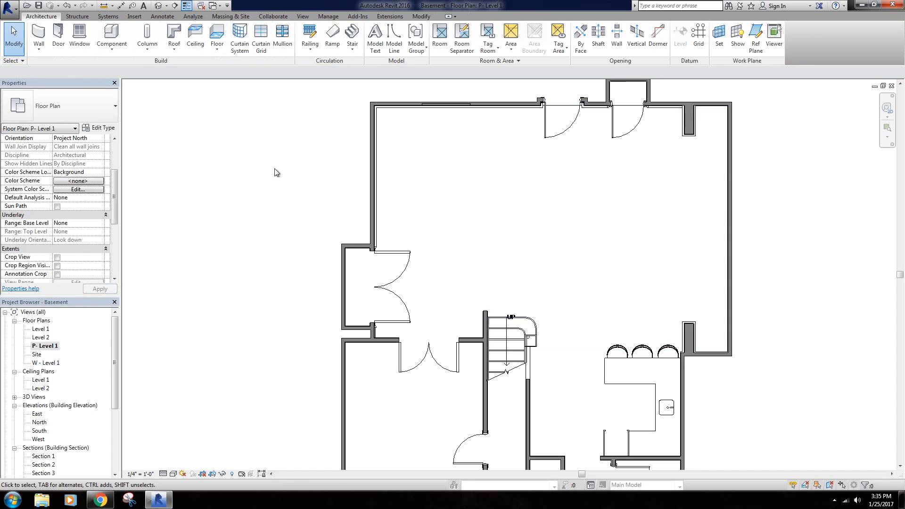
Clear the Rec Room's Number and dismiss the save reminder without saving.
left_click(588, 195)
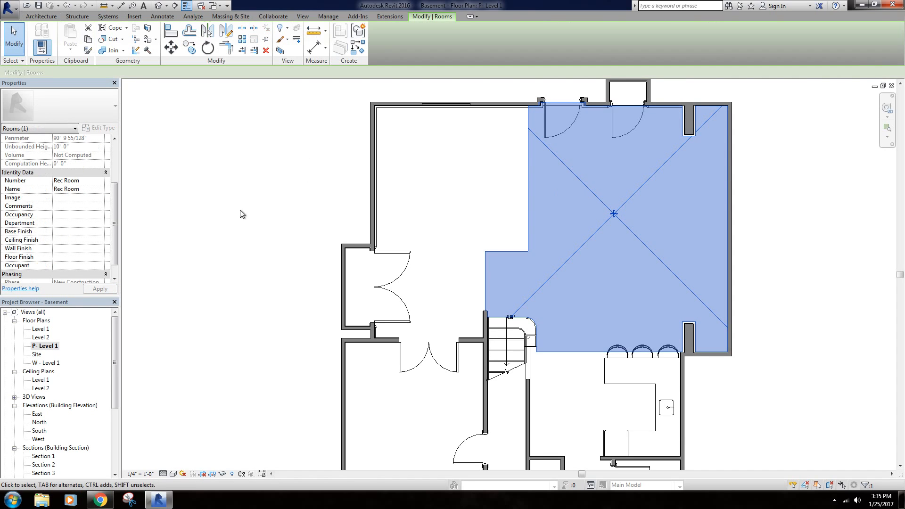
left_click(86, 179)
key("Delete")
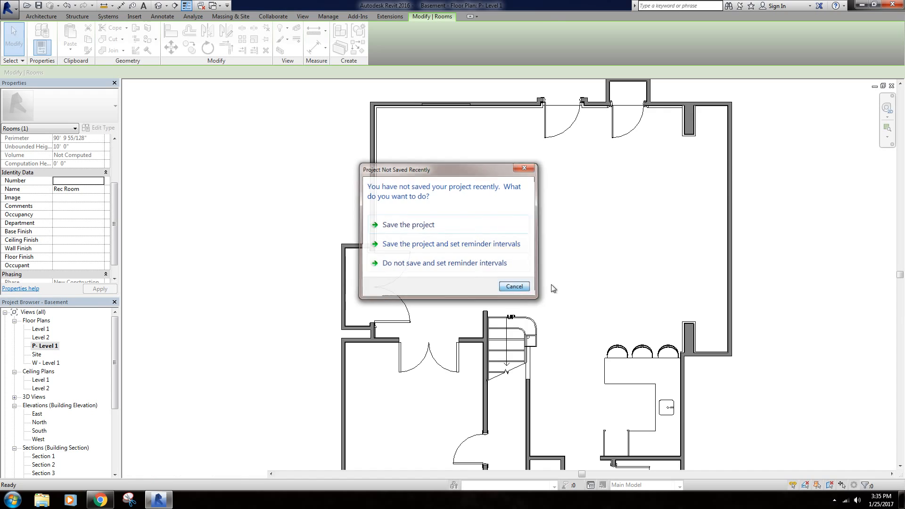
left_click(515, 287)
left_click(511, 102)
left_click(380, 30)
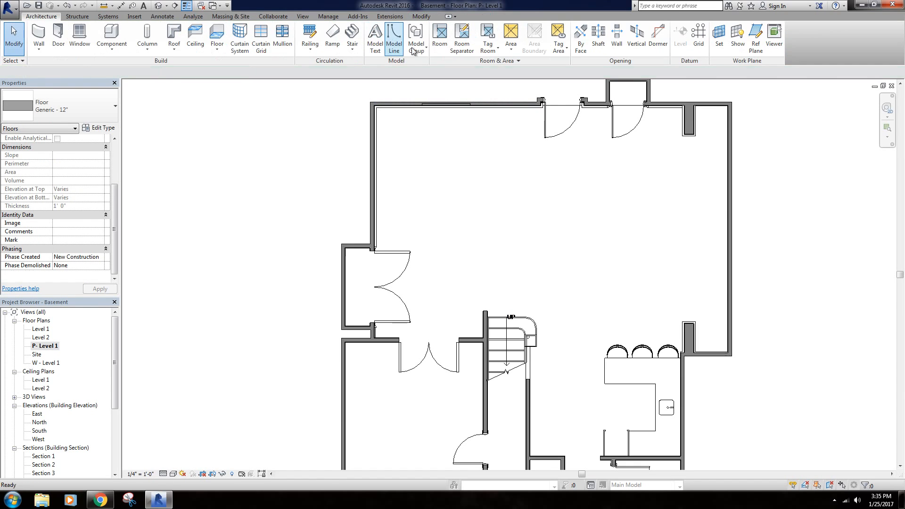
Set the Rec Room's Number to 15.
left_click(588, 192)
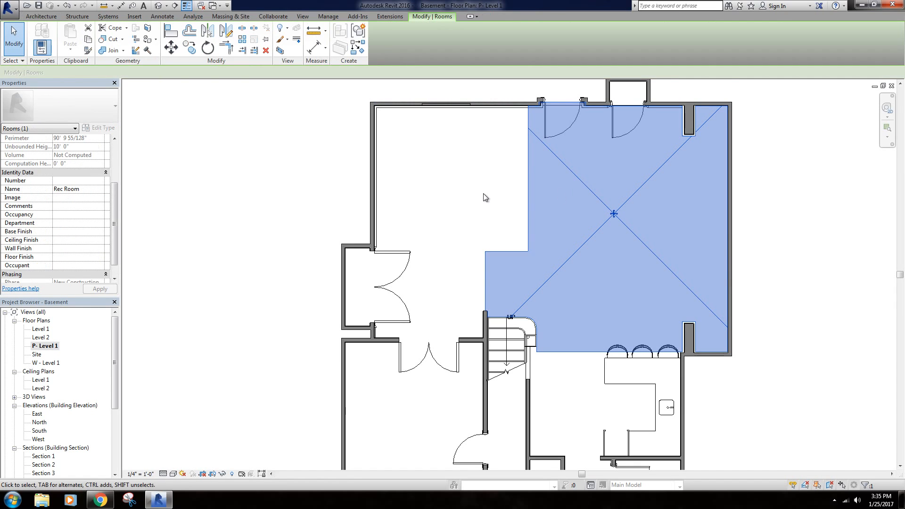
left_click(69, 181)
type("15")
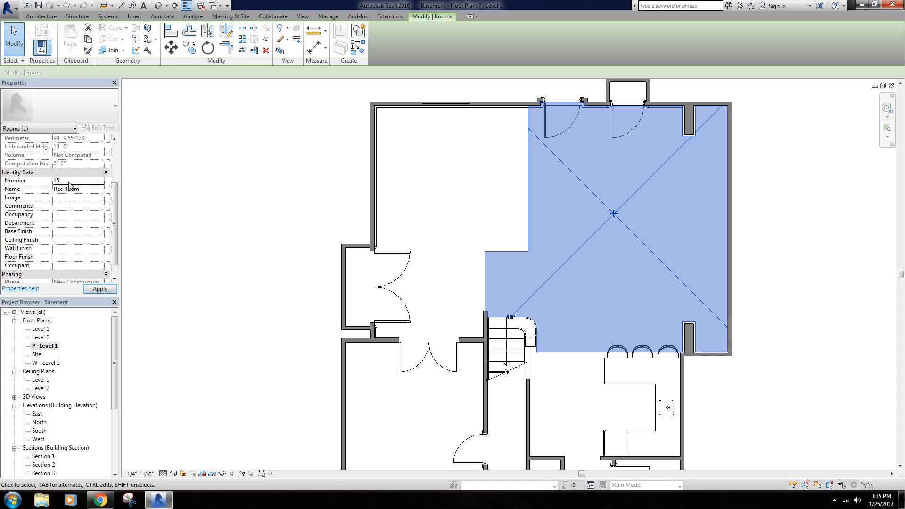
left_click(233, 166)
scroll(536, 168, "down", 2)
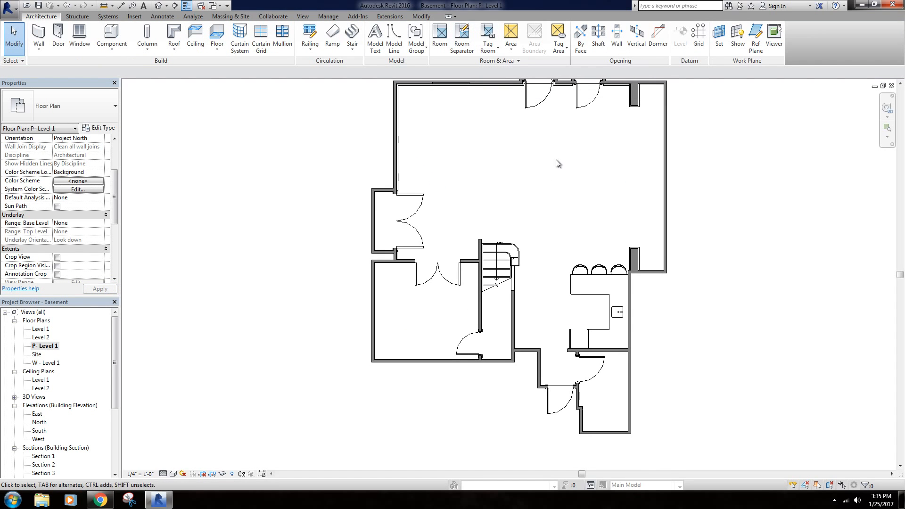
left_click(559, 146)
middle_click_drag(485, 147, 472, 155)
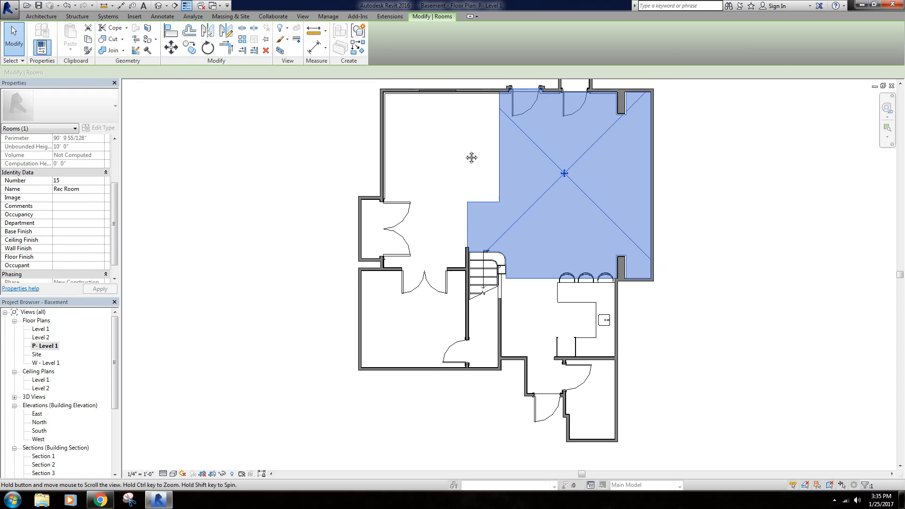
left_click(454, 157)
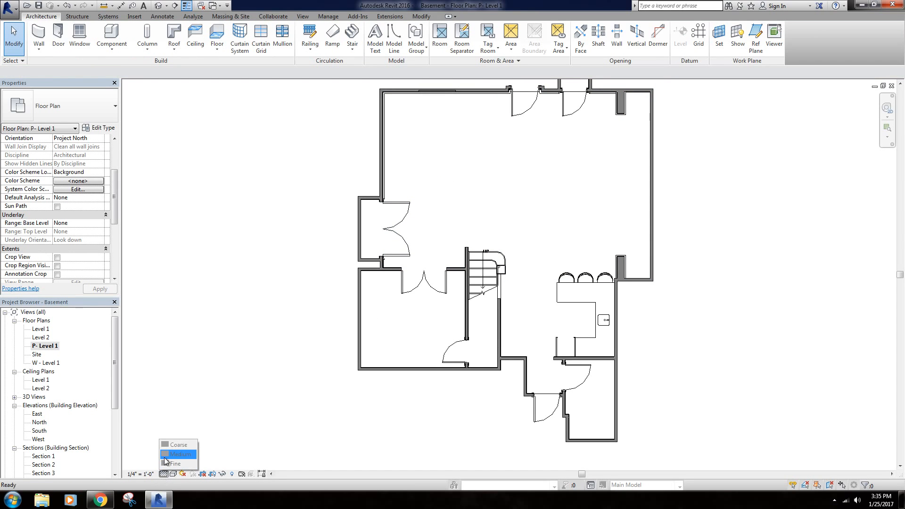
middle_click_drag(299, 258, 255, 279)
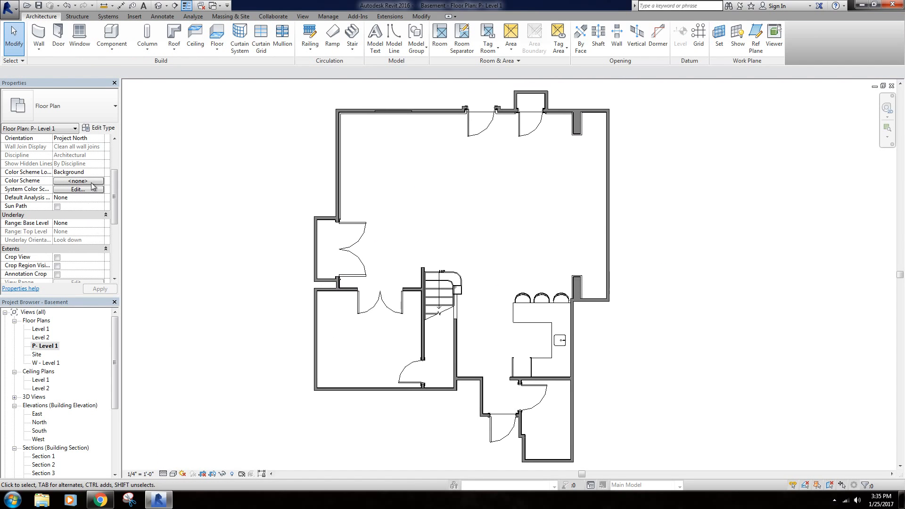
Include the Color Scheme parameter in the P- Level 1 view's Presentation Plan template and apply the template.
scroll(116, 198, "down", 3)
left_click(79, 240)
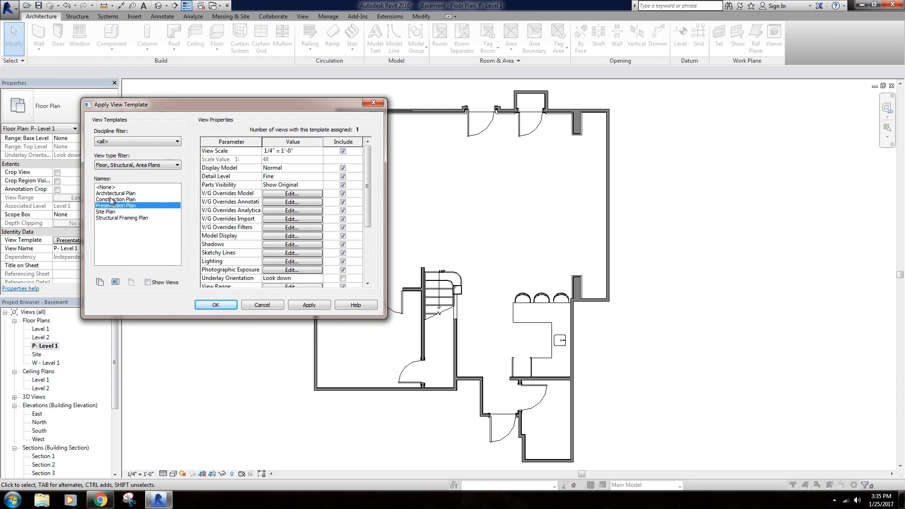
left_click_drag(368, 171, 368, 204)
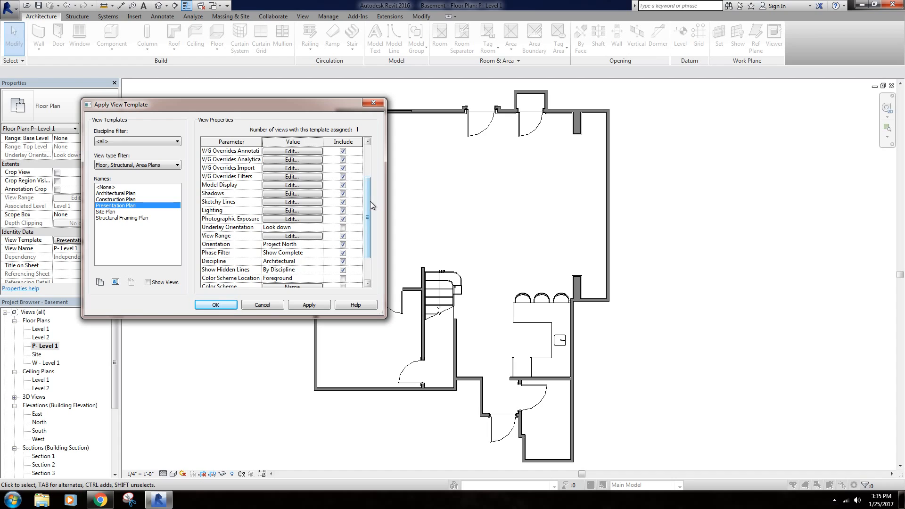
scroll(349, 222, "down", 2)
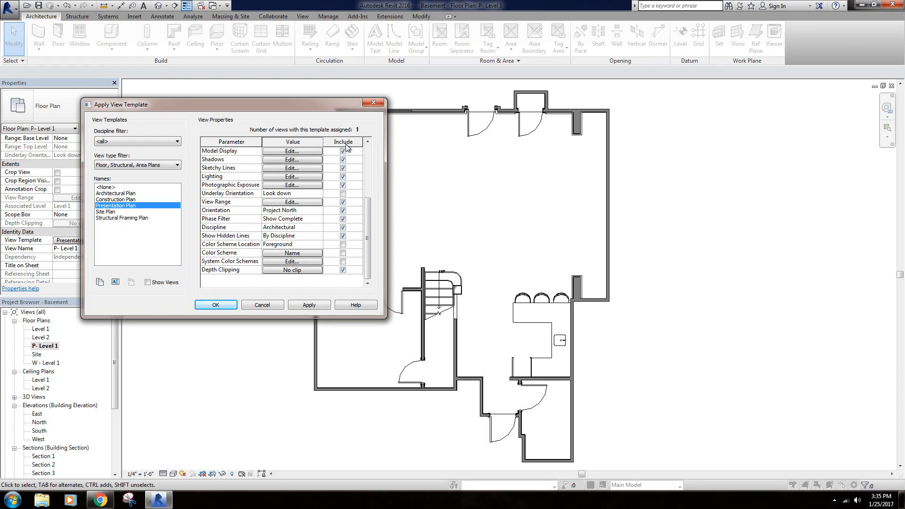
left_click(343, 253)
left_click(310, 304)
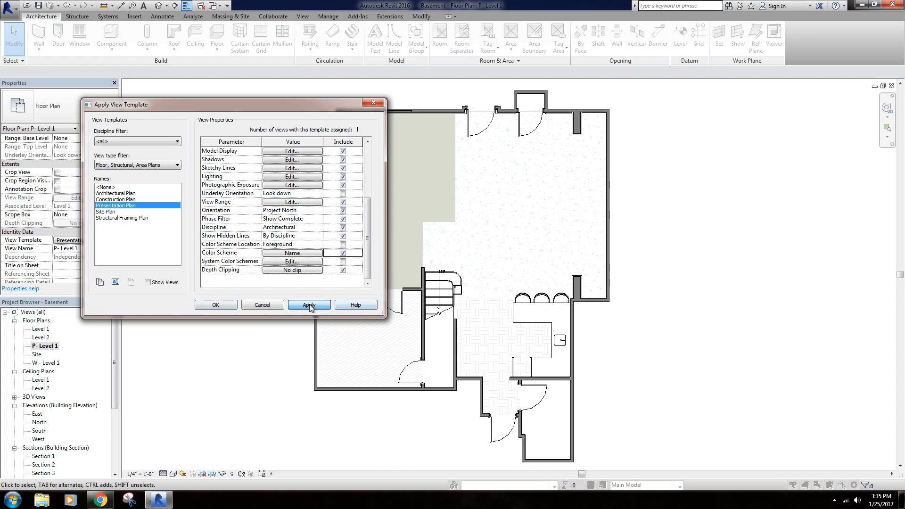
left_click(216, 305)
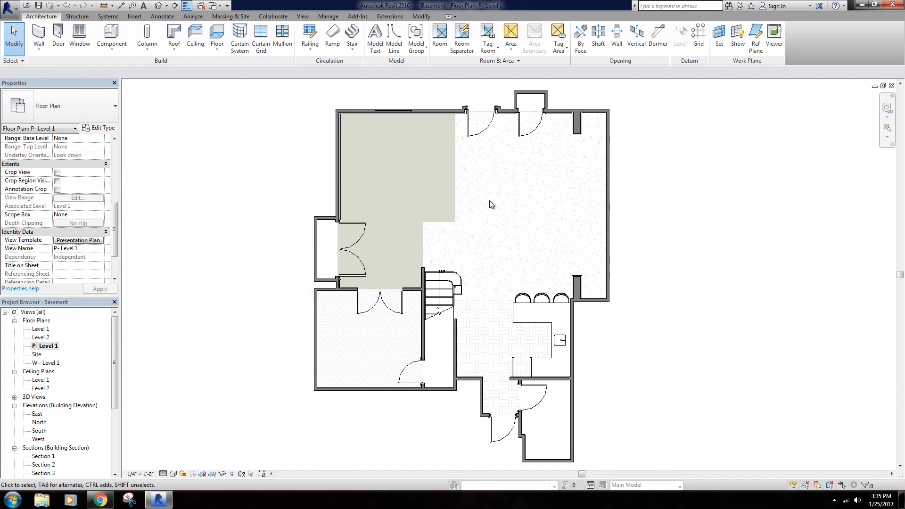
Examine the color scheme fills and patterns of the rooms across the basement plan.
scroll(490, 202, "up", 3)
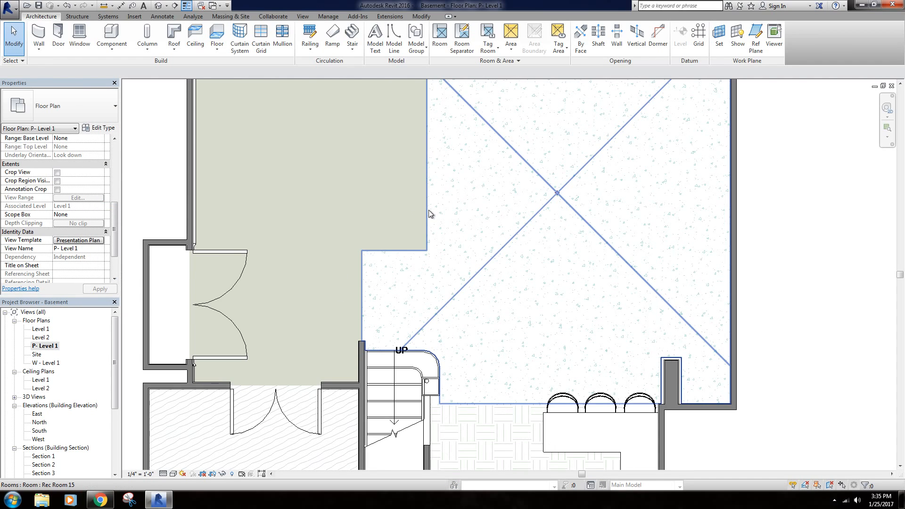
scroll(475, 230, "down", 3)
scroll(491, 236, "up", 4)
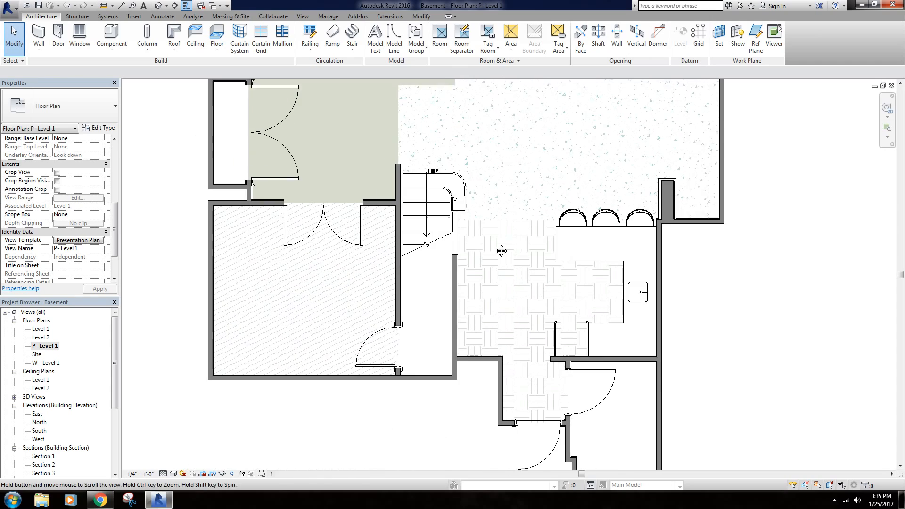
scroll(479, 263, "down", 3)
scroll(476, 274, "up", 5)
scroll(472, 279, "down", 4)
scroll(436, 281, "up", 4)
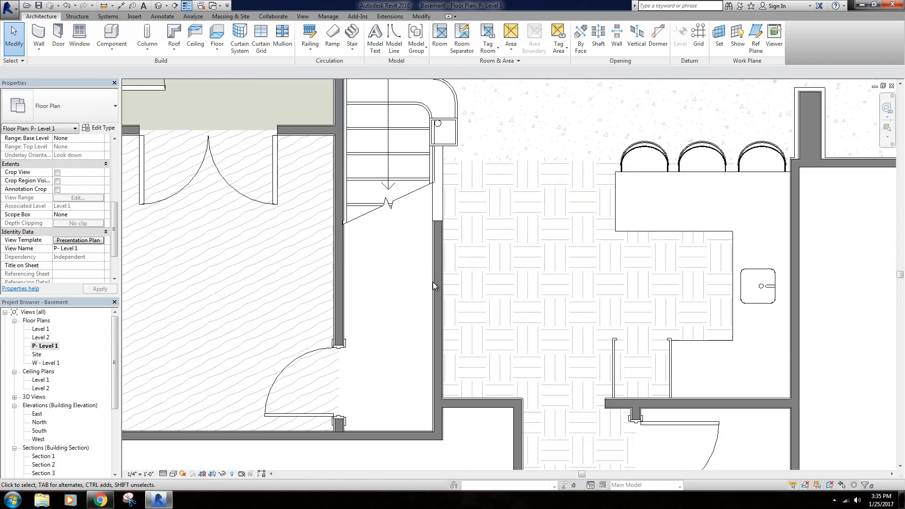
Examine the Kitchenette's fill pattern and its boundary with the neighbouring rooms on the presentation plan.
scroll(427, 283, "down", 5)
scroll(384, 284, "up", 5)
middle_click_drag(337, 283, 457, 263)
scroll(380, 220, "down", 1)
scroll(406, 222, "down", 3)
middle_click_drag(566, 208, 420, 402)
scroll(476, 266, "down", 1)
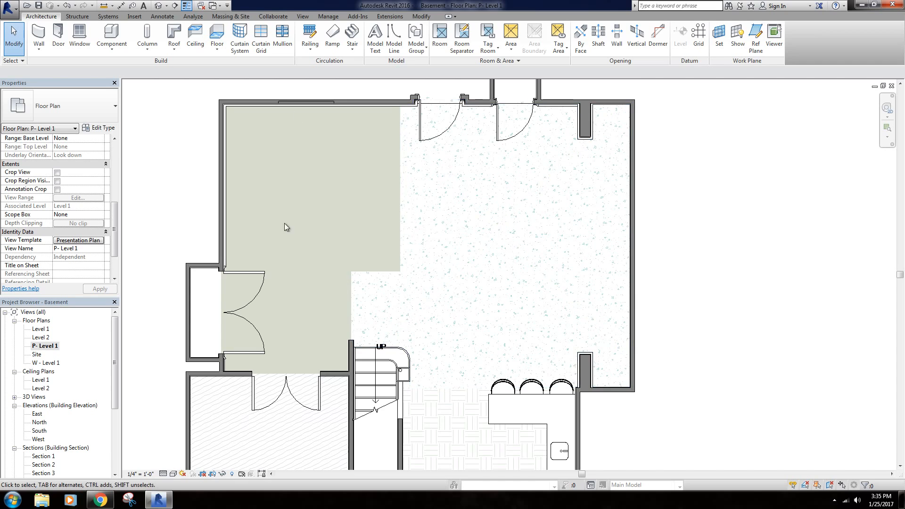
middle_click_drag(360, 291, 369, 217)
scroll(443, 327, "up", 3)
left_click(451, 306)
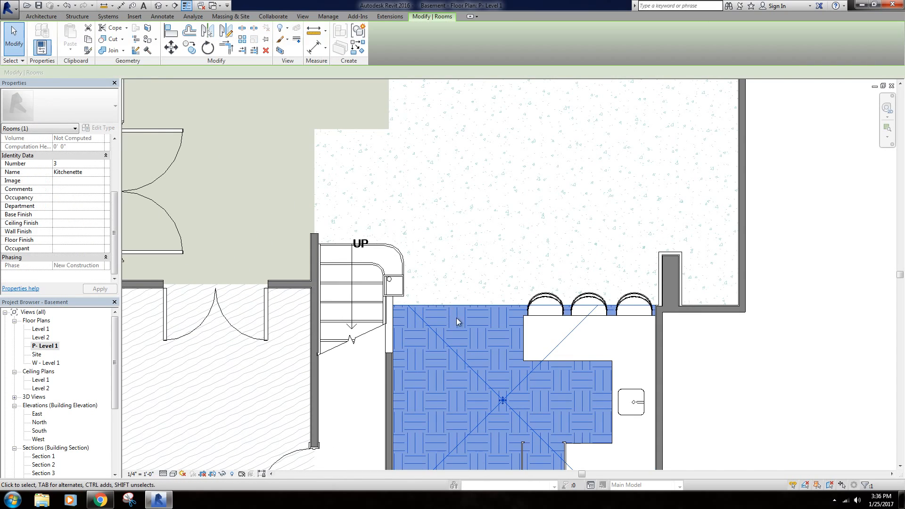
scroll(459, 311, "down", 3)
key("Escape")
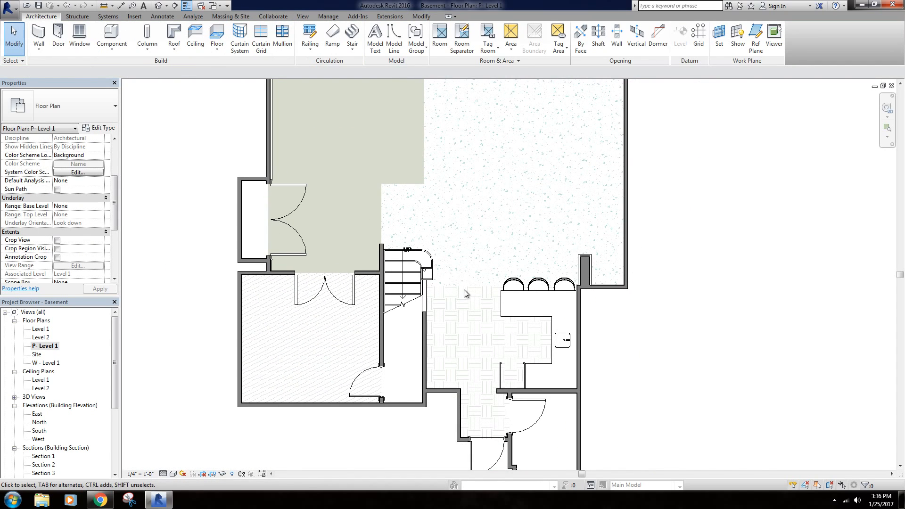
left_click(396, 162)
key("Escape")
scroll(353, 262, "down", 2)
scroll(444, 222, "up", 5)
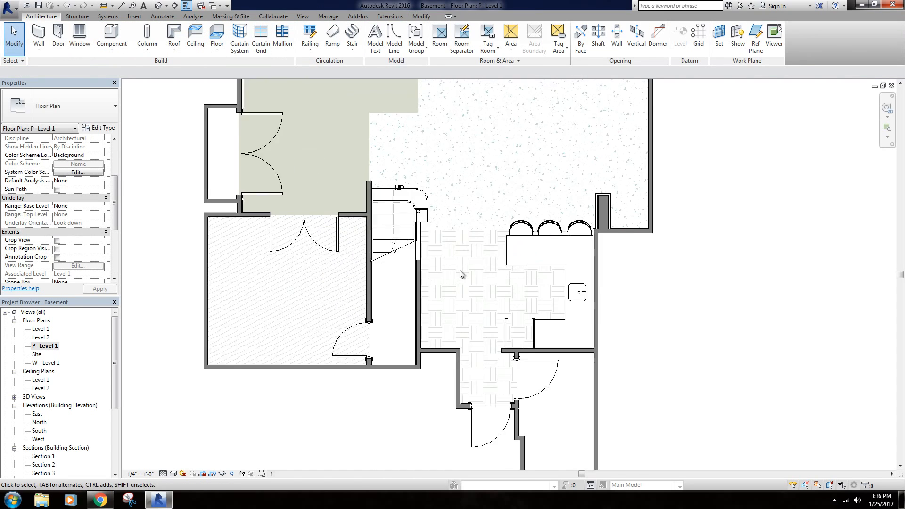
scroll(436, 222, "up", 3)
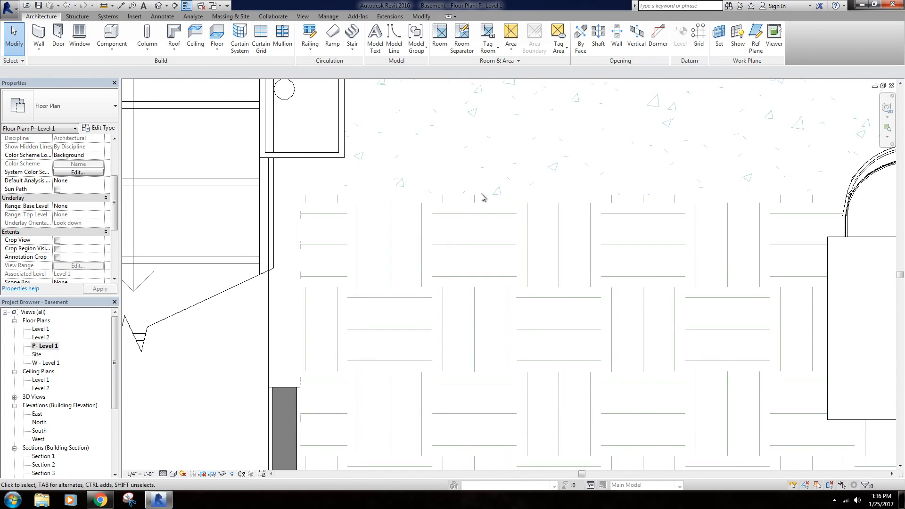
scroll(482, 197, "down", 8)
middle_click_drag(461, 152, 438, 160)
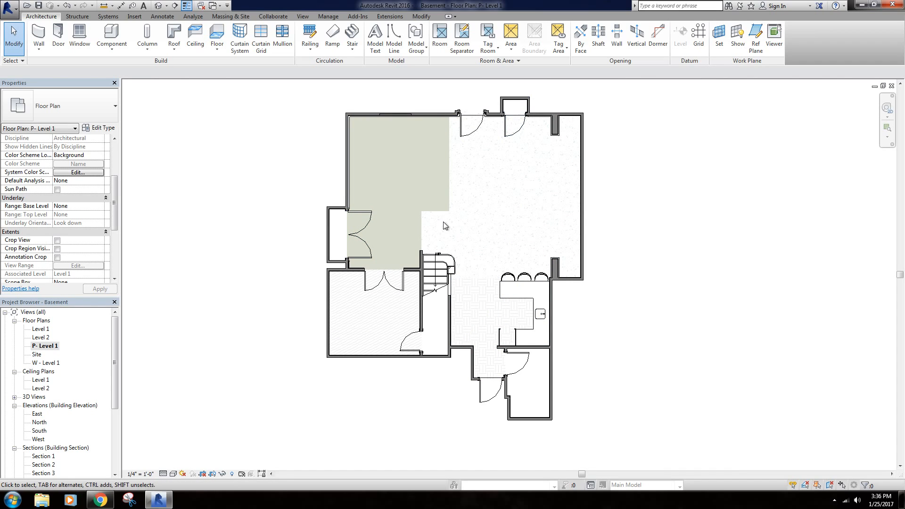
Inspect how the bar stools and counter appear over the room fills on the presentation plan.
scroll(478, 189, "up", 3)
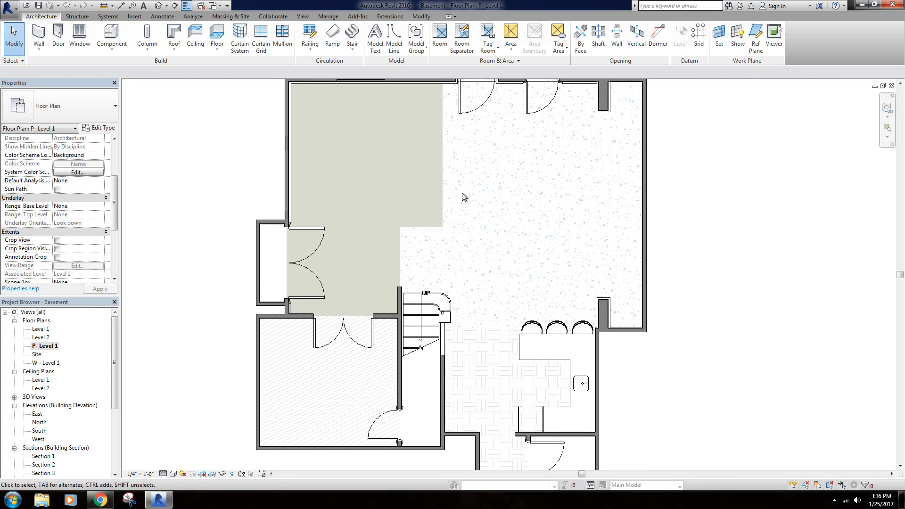
middle_click_drag(530, 214, 513, 242)
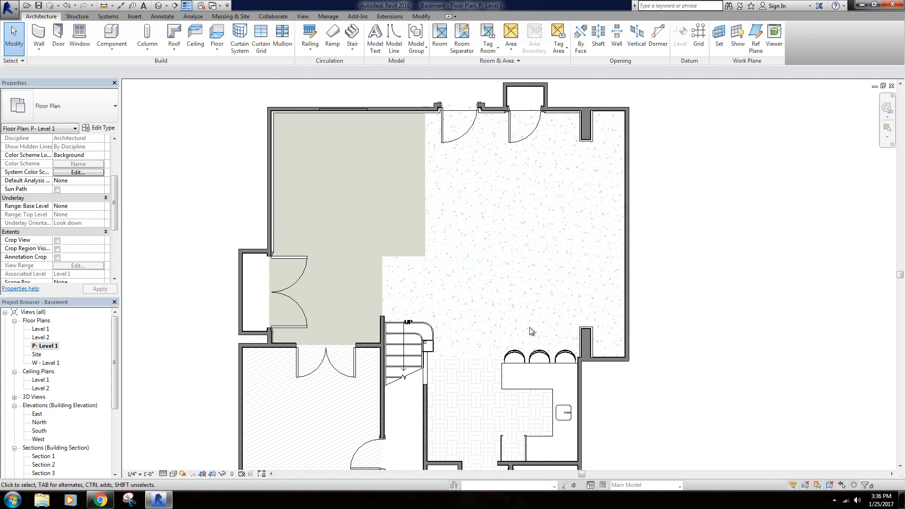
middle_click_drag(531, 330, 522, 238)
scroll(525, 264, "up", 5)
left_click(508, 271)
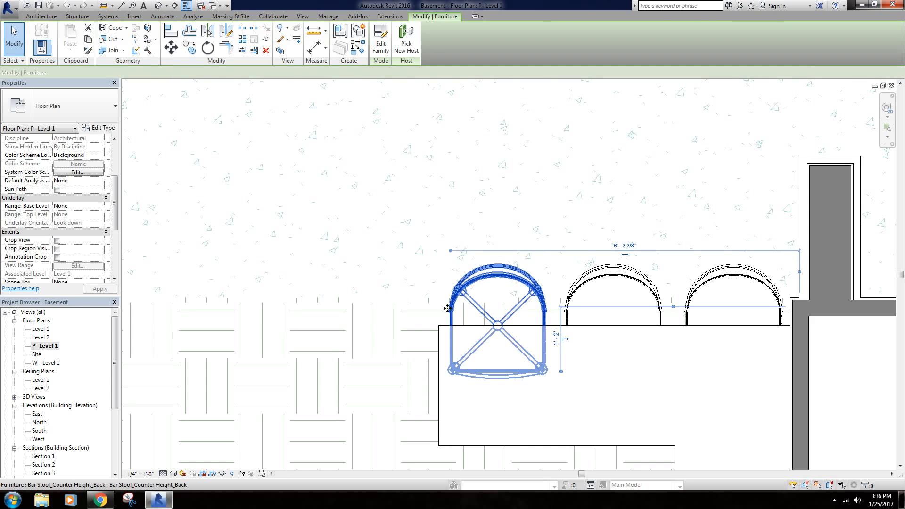
left_click(449, 238)
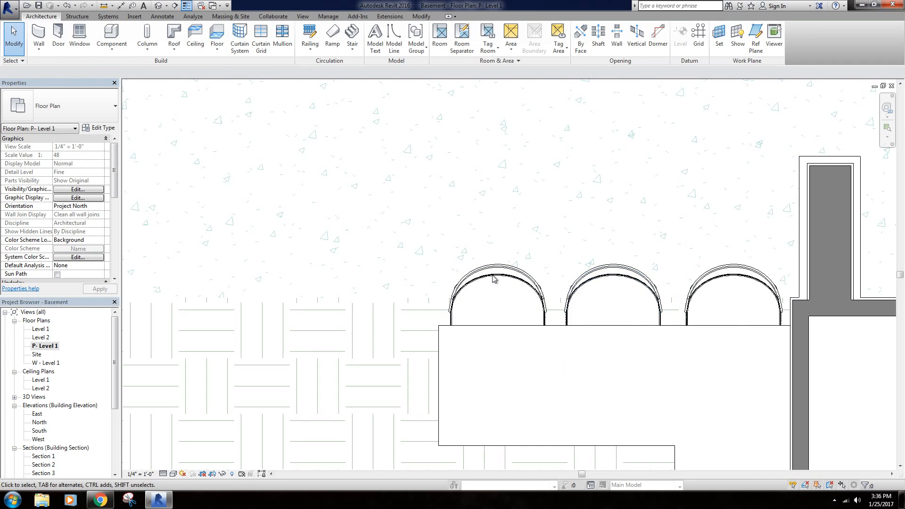
scroll(514, 225, "down", 6)
middle_click_drag(541, 239, 548, 219)
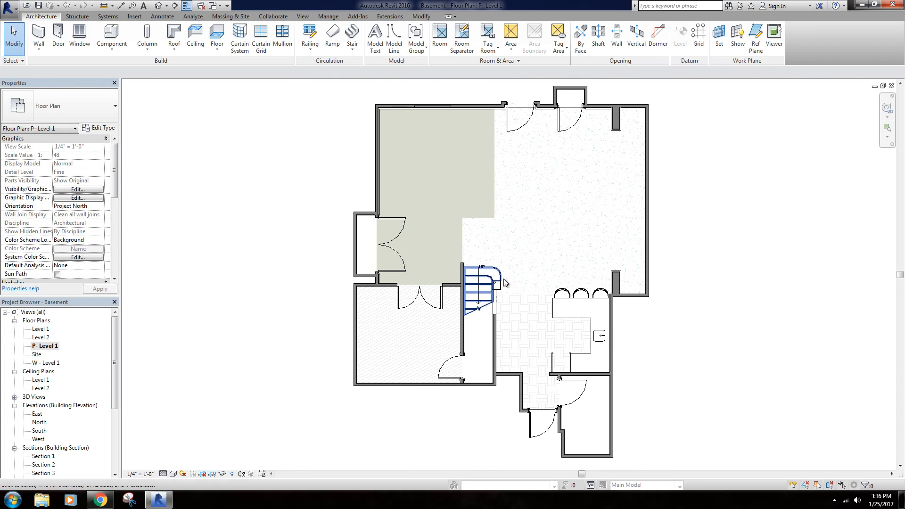
middle_click_drag(593, 267, 590, 269)
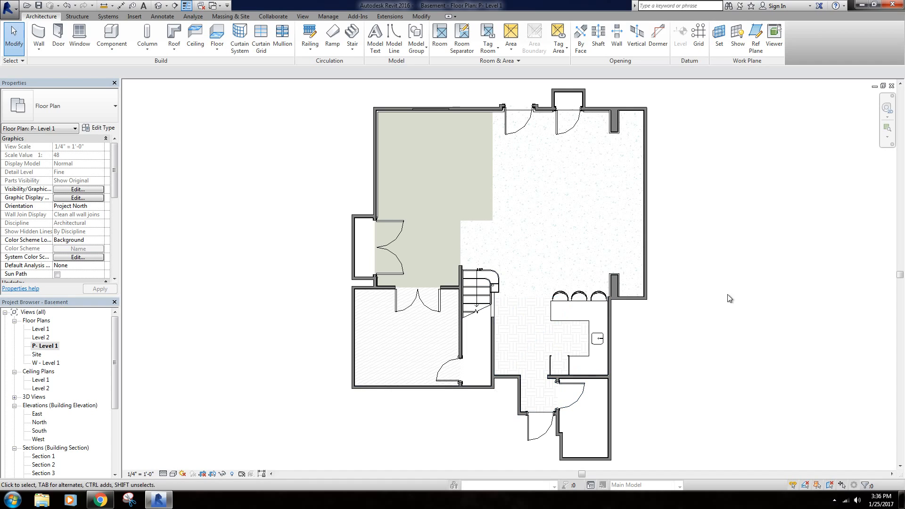
middle_click_drag(567, 228, 561, 229)
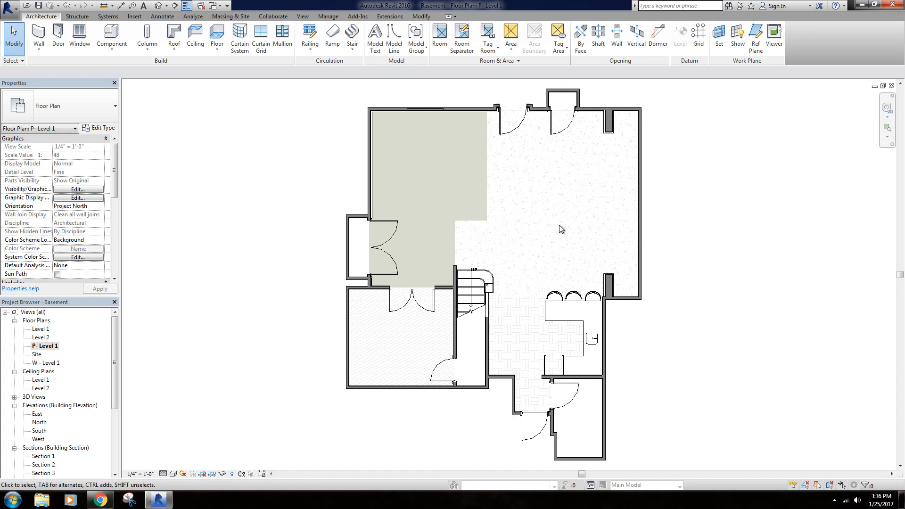
In the W - Level 1 plan, draw two Generic - 4" walls enclosing a closet about 8' long in the basement's northwest corner.
double_click(44, 364)
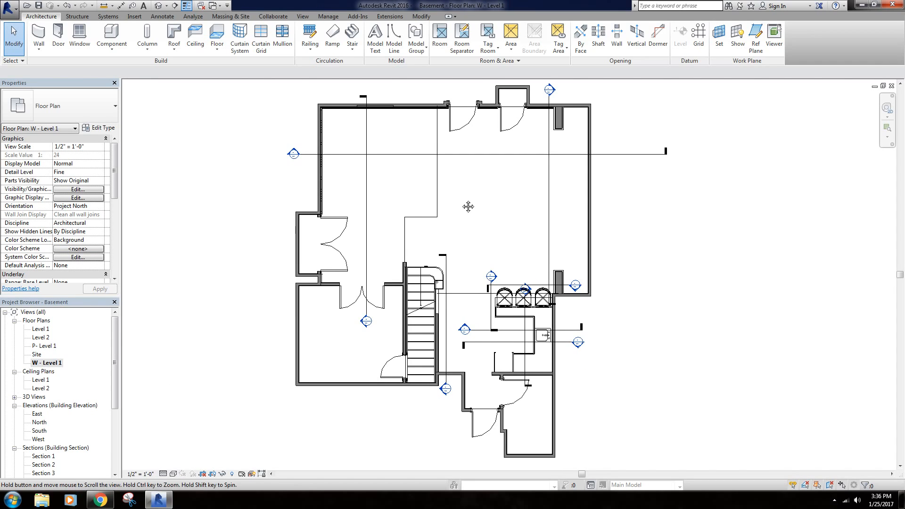
middle_click_drag(468, 206, 479, 225)
key("w")
key("a")
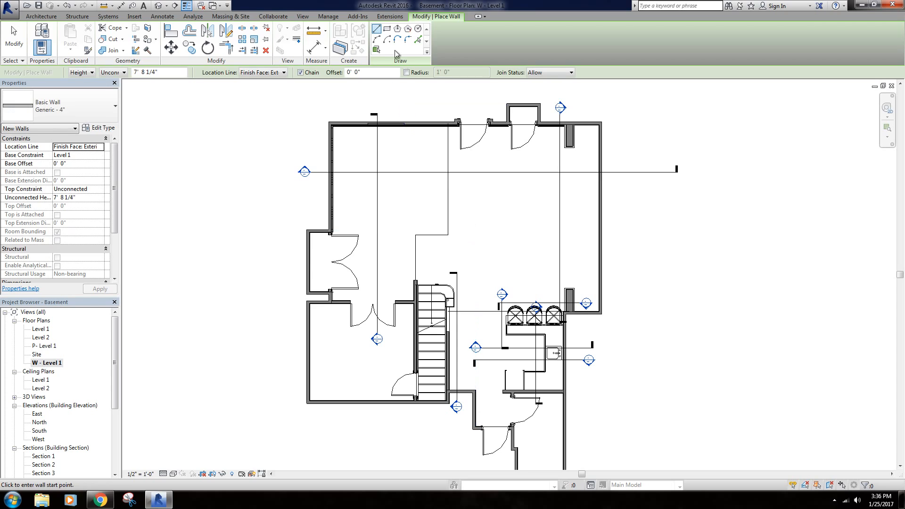
scroll(519, 227, "up", 3)
scroll(613, 194, "down", 1)
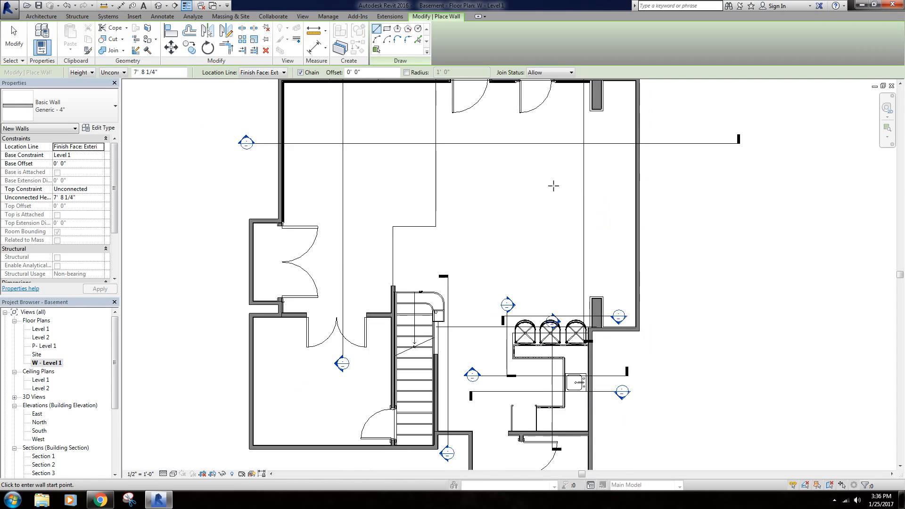
scroll(553, 186, "down", 1)
left_click(465, 171)
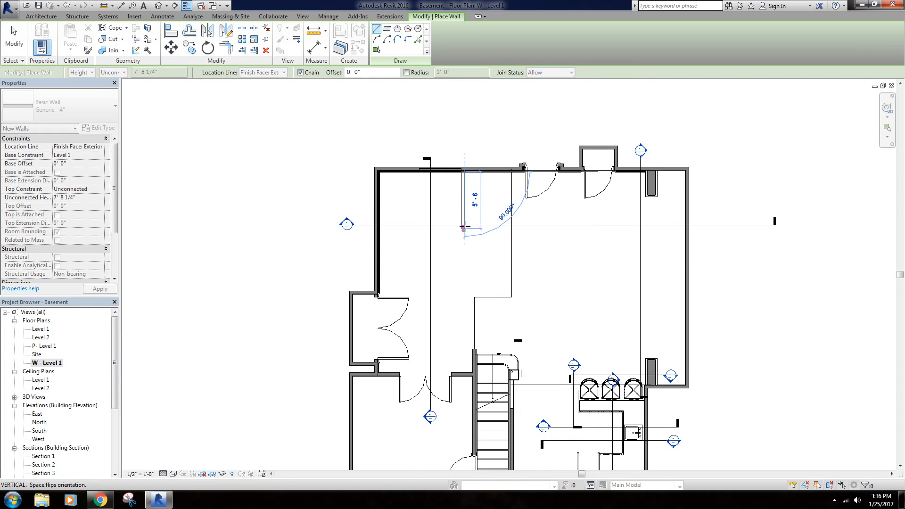
left_click(463, 196)
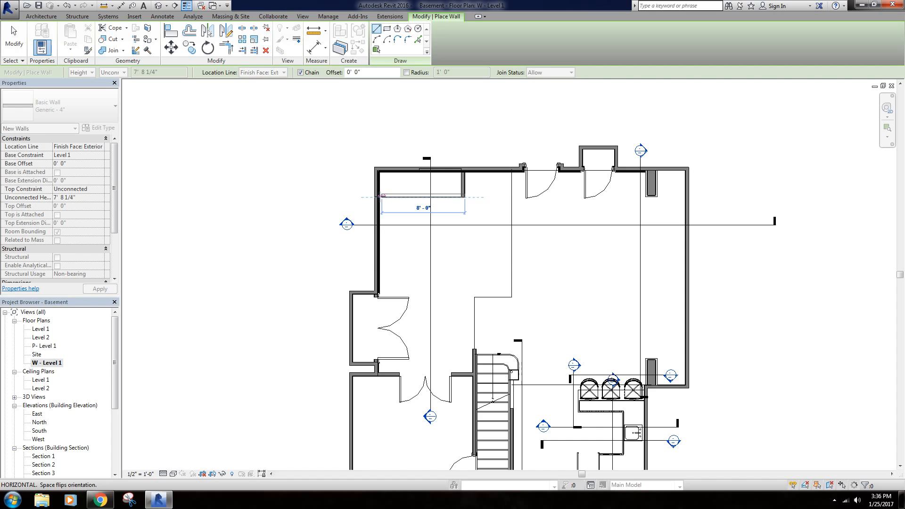
left_click(381, 196)
right_click(435, 213)
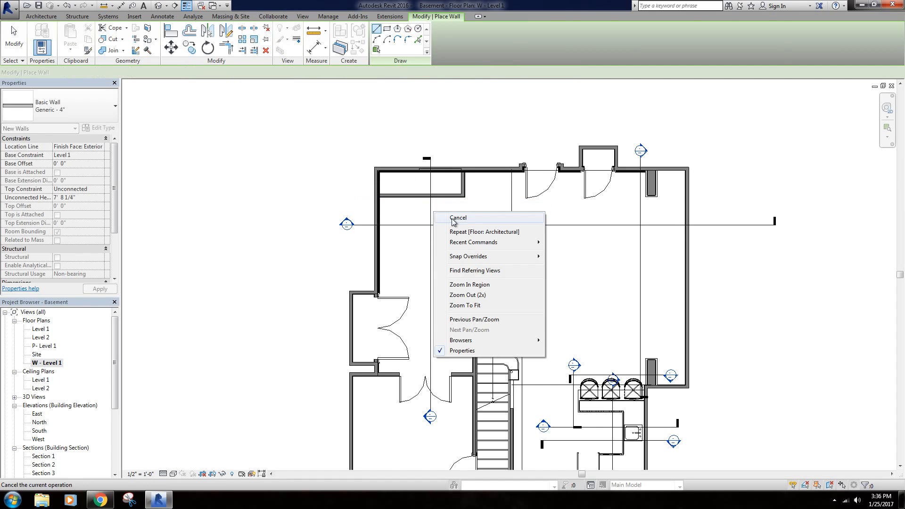
left_click(454, 219)
Check the new closet walls in the P- Level 1 and Level 1 floor plans.
double_click(46, 346)
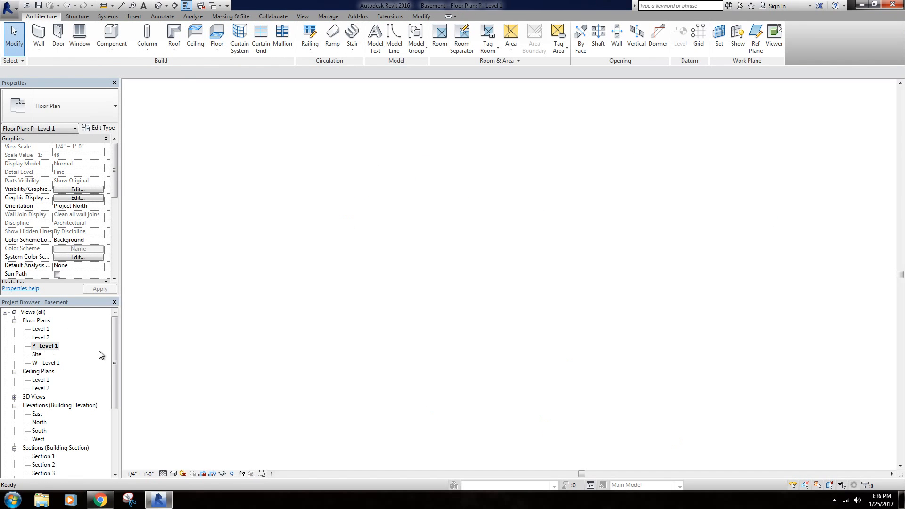
scroll(420, 209, "up", 4)
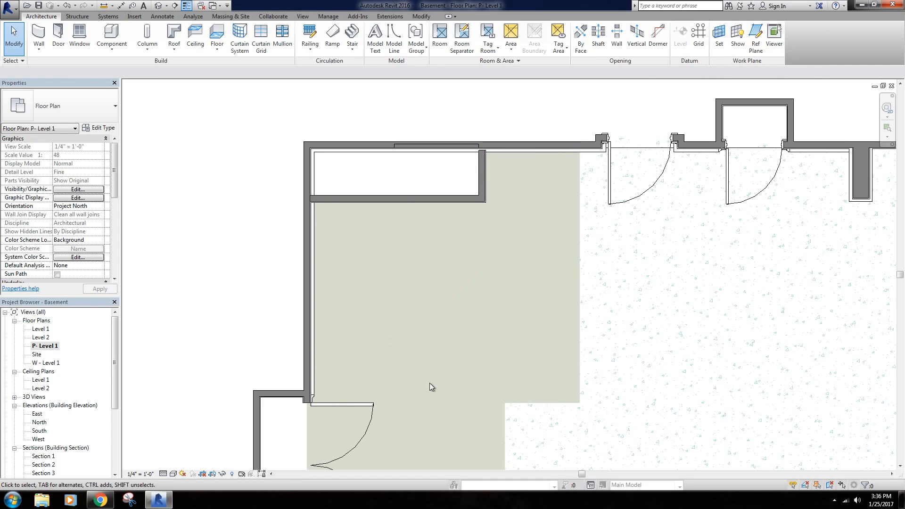
scroll(462, 295, "down", 2)
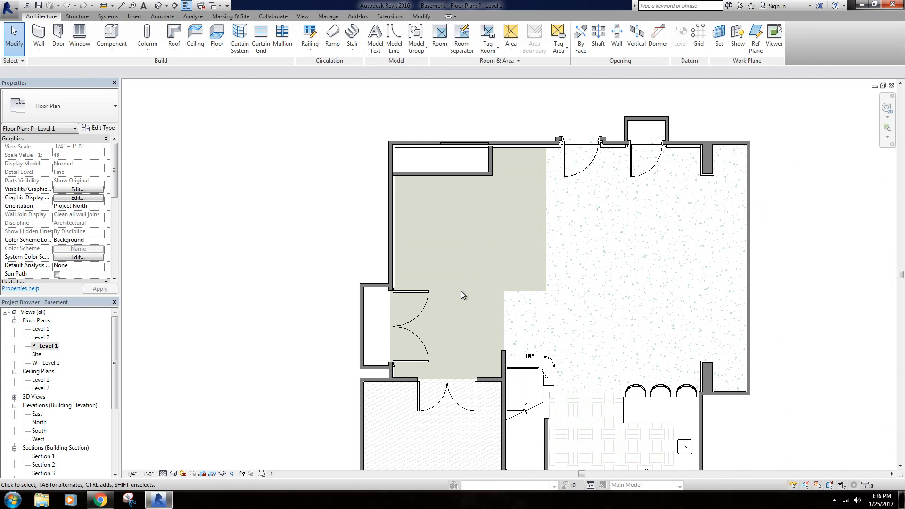
double_click(49, 332)
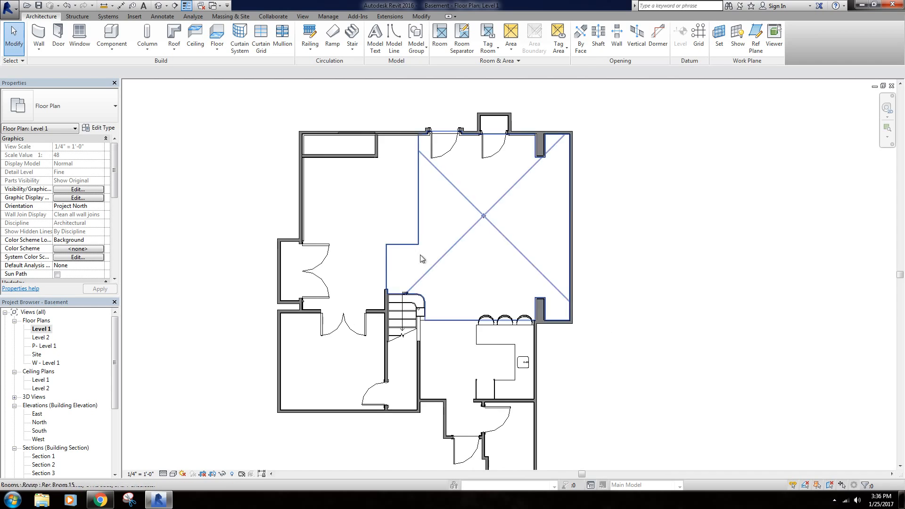
middle_click_drag(408, 288, 418, 282)
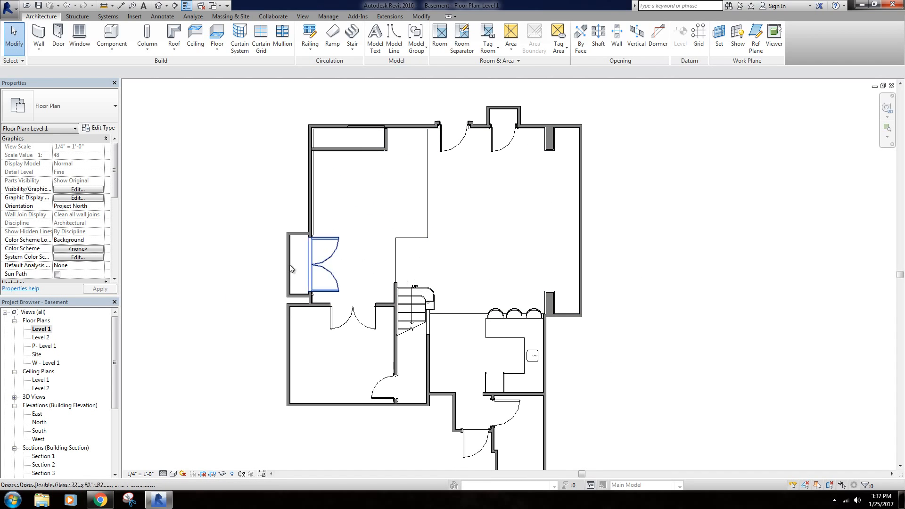
In the W - Level 1 plan, place a 34" x 80" two-panel interior wood door in the new closet's long wall.
double_click(47, 362)
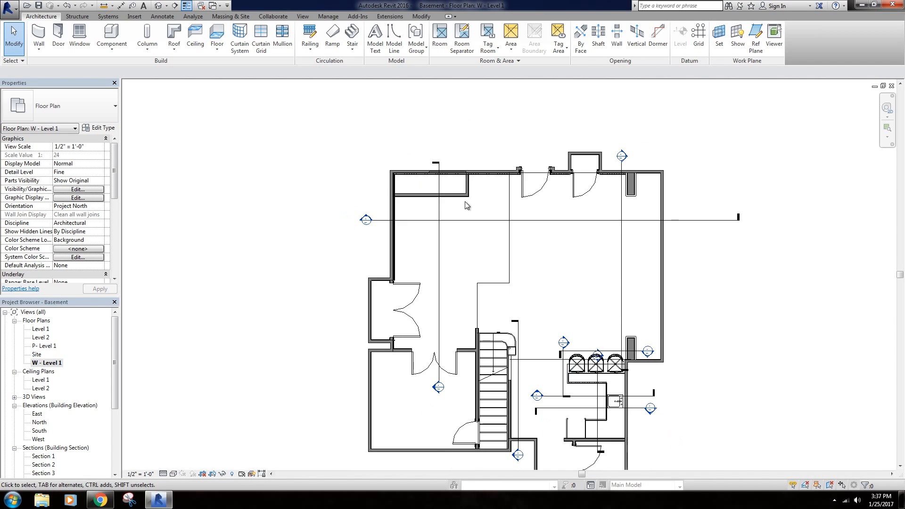
scroll(445, 228, "up", 2)
key("d")
key("r")
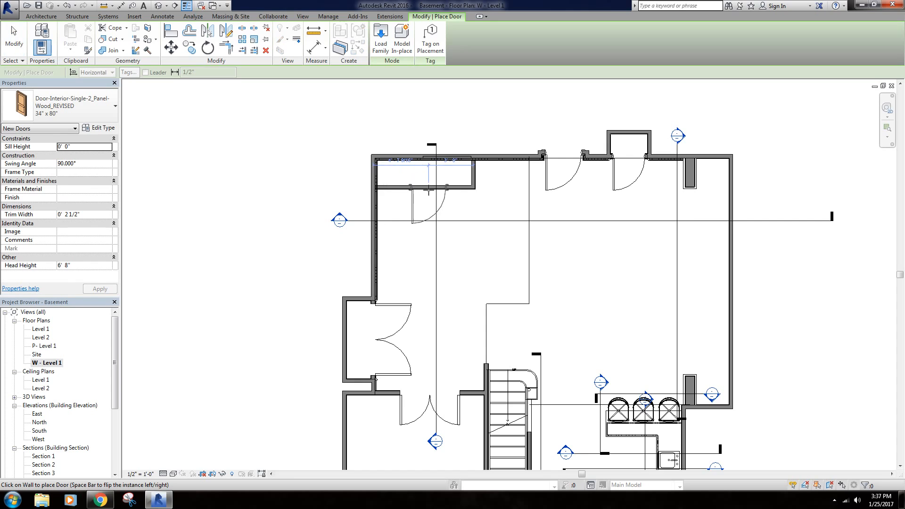
scroll(454, 204, "down", 2)
right_click(527, 240)
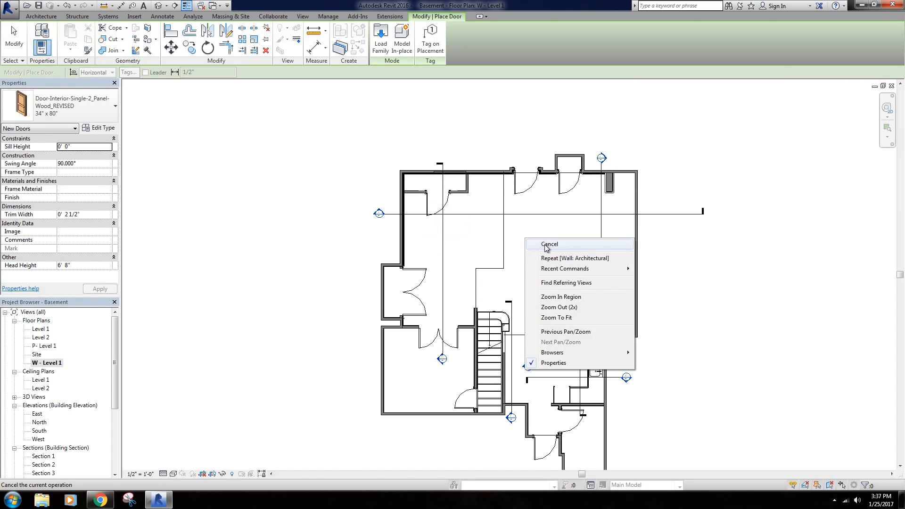
left_click(546, 245)
left_click(535, 214)
right_click(535, 215)
left_click(550, 257)
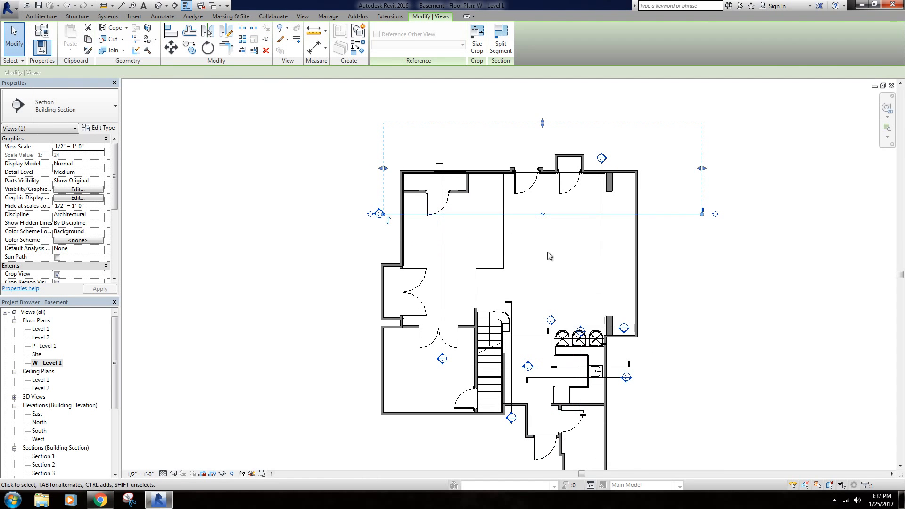
Review the new closet door in the Level 1 and P- Level 1 floor plans.
double_click(40, 329)
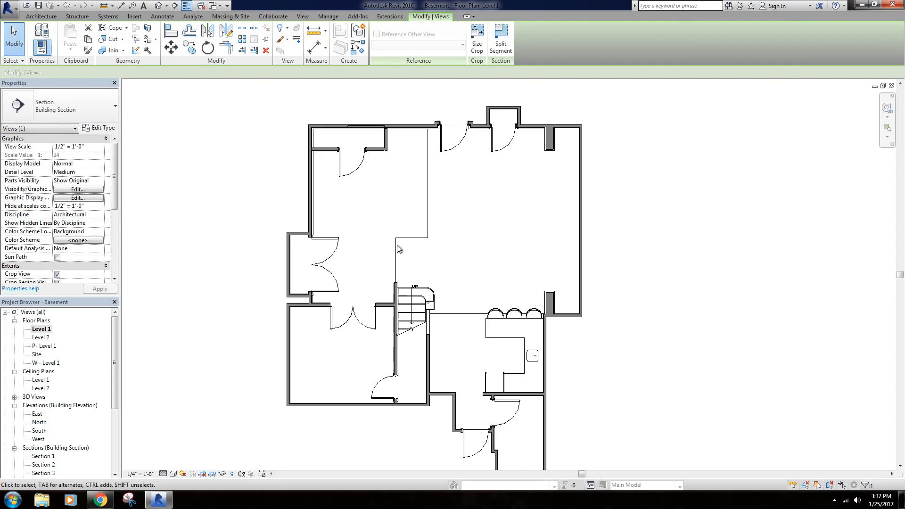
scroll(394, 232, "down", 2)
double_click(49, 347)
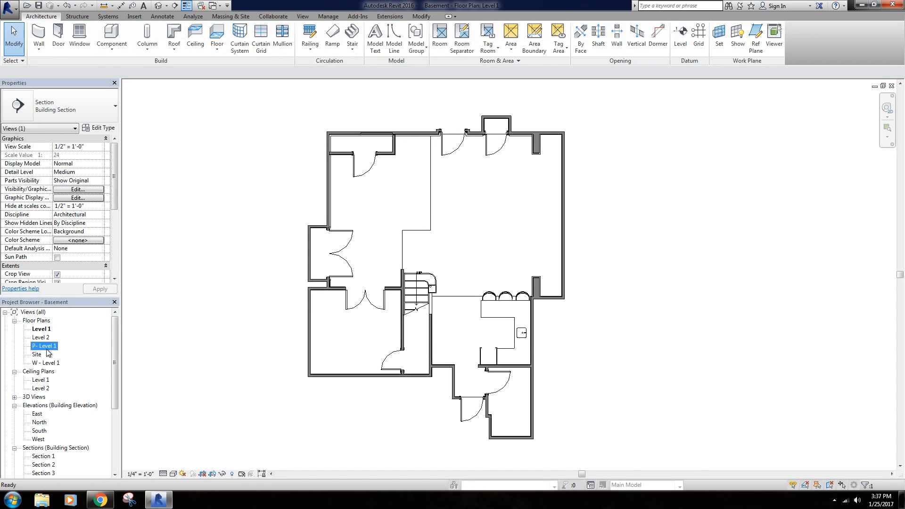
scroll(434, 226, "down", 2)
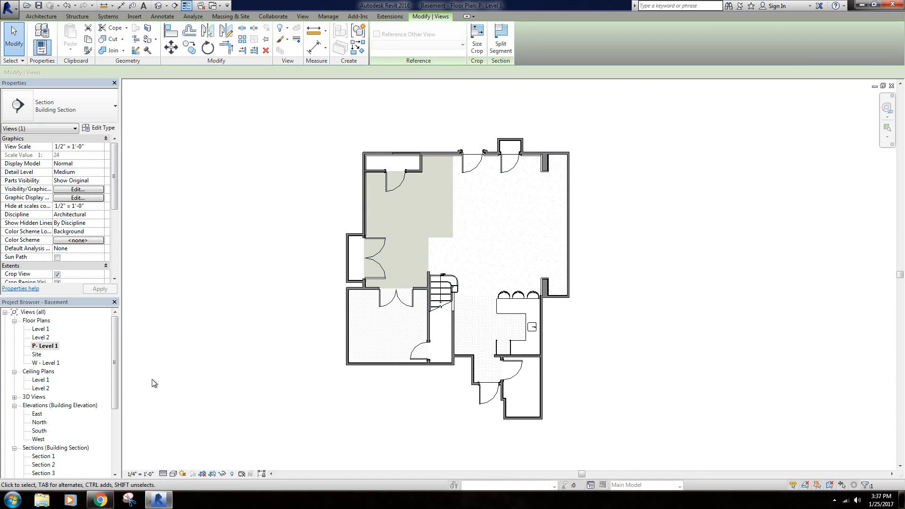
scroll(446, 285, "up", 3)
scroll(506, 250, "down", 2)
middle_click_drag(512, 248, 542, 246)
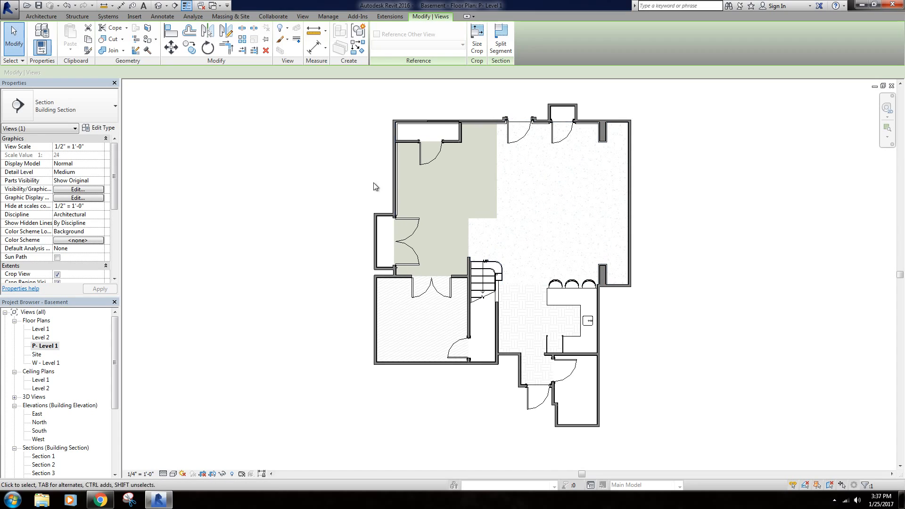
middle_click_drag(357, 231, 341, 235)
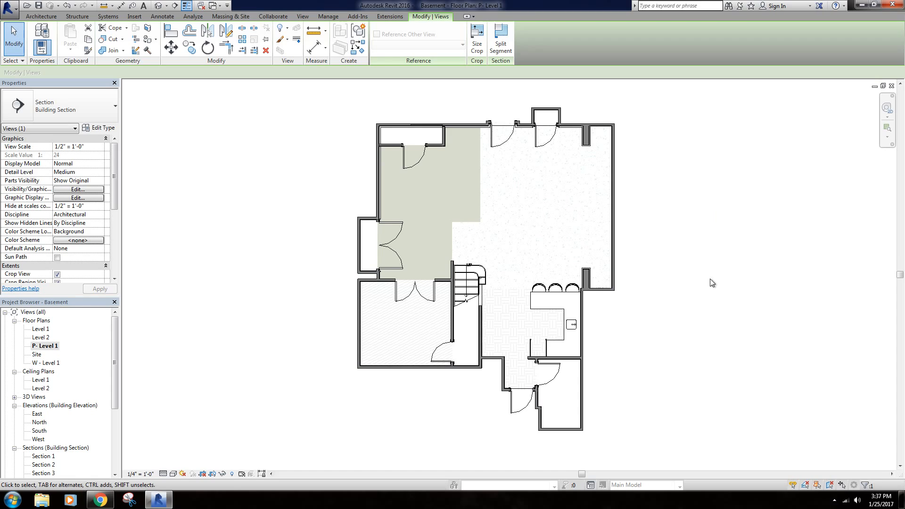
middle_click_drag(712, 283, 707, 283)
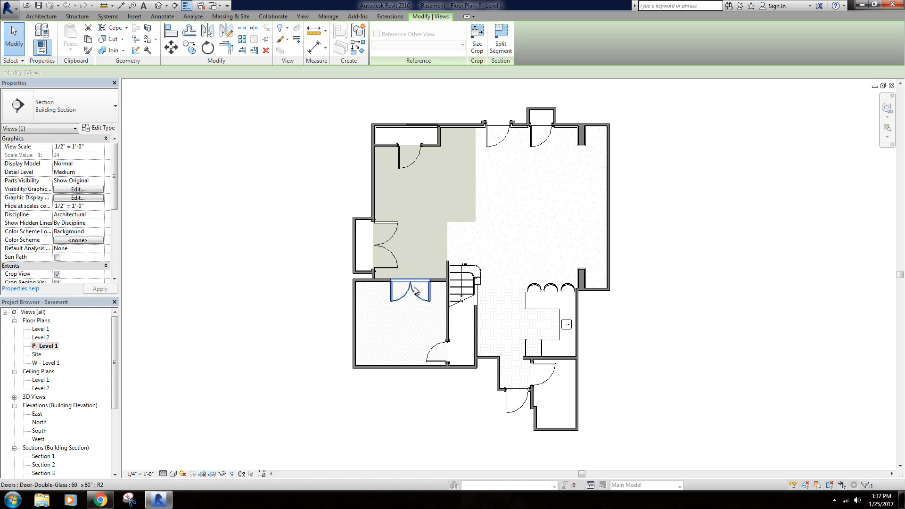
middle_click_drag(309, 208, 315, 222)
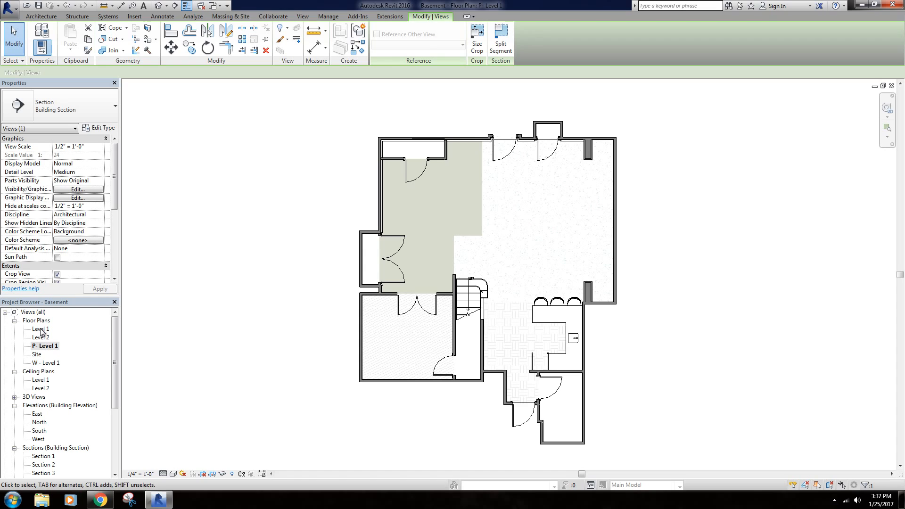
Rename the Level 1 floor plan to C - Level 1 without renaming the corresponding level and views.
right_click(42, 329)
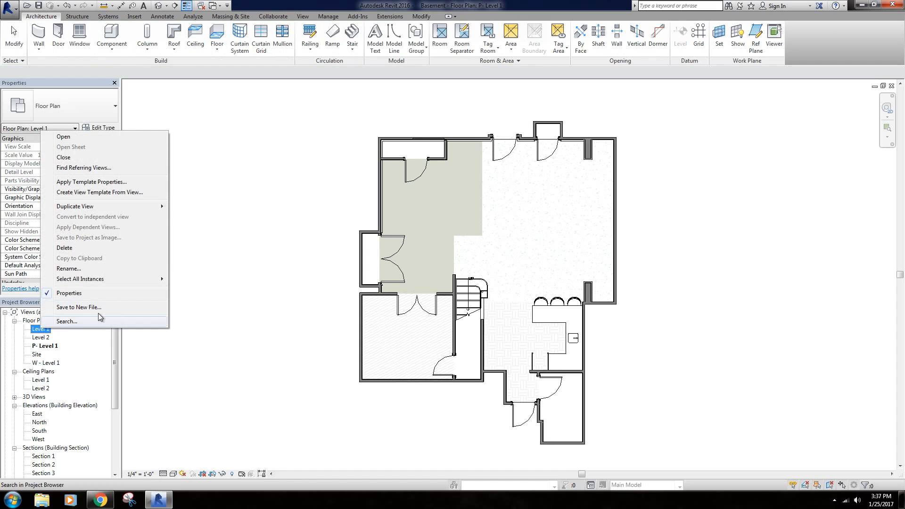
left_click(69, 269)
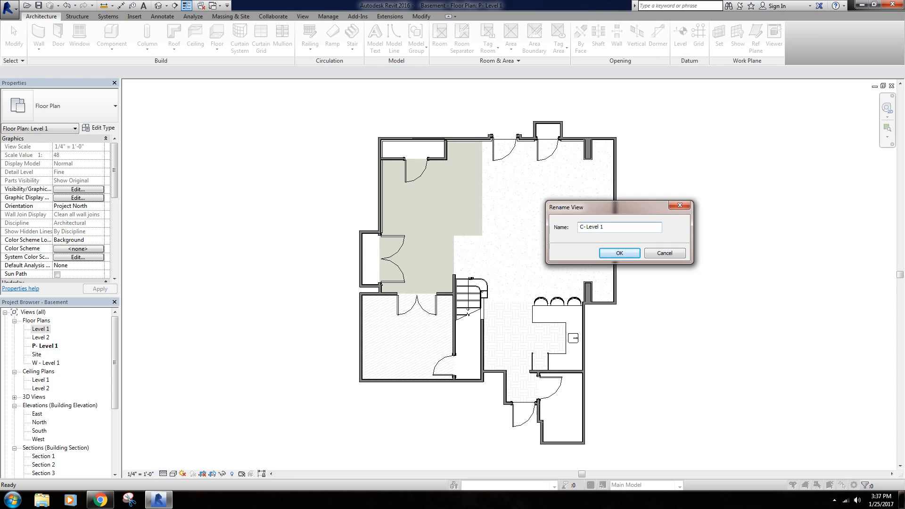
type("C -")
key("Return")
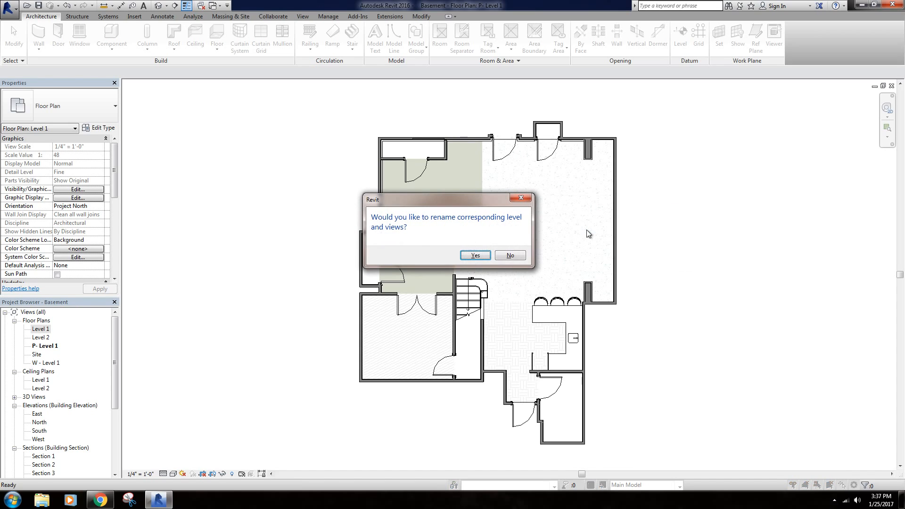
left_click(511, 258)
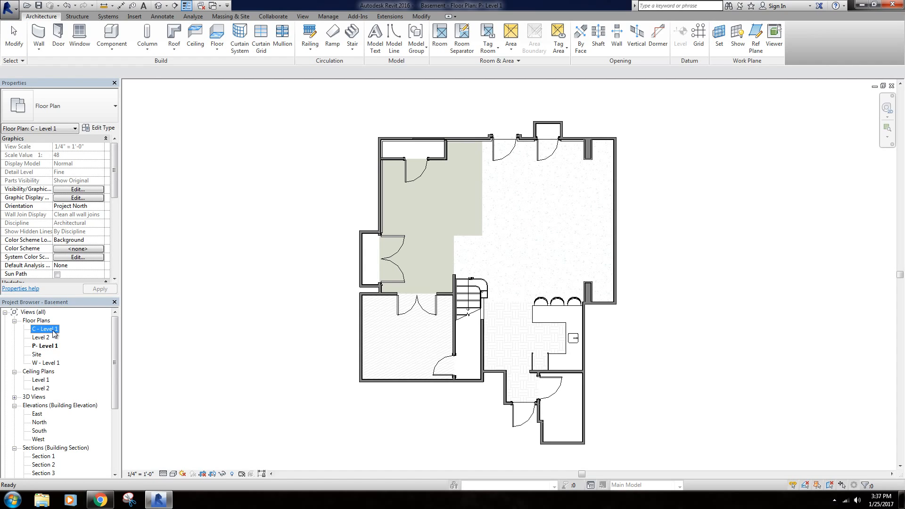
Check the level names on the level lines in the South elevation.
left_click_drag(114, 344, 120, 383)
left_click(40, 354)
double_click(39, 354)
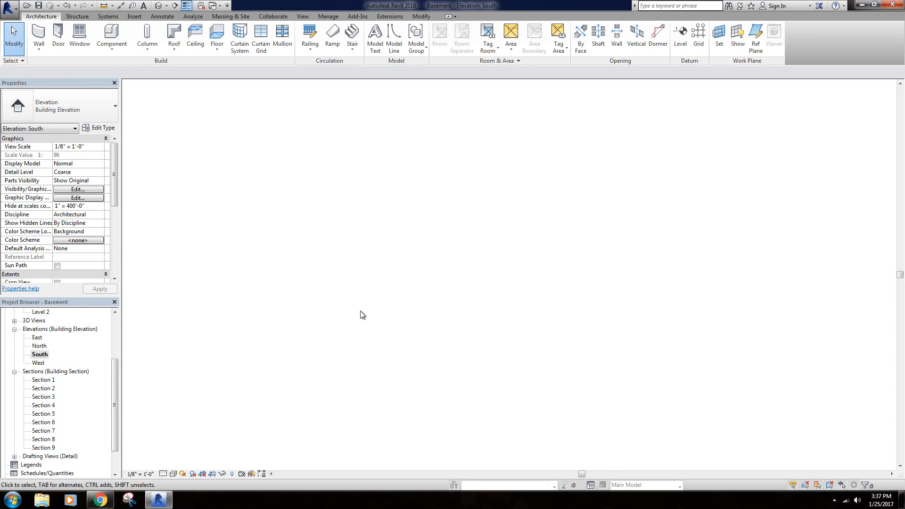
scroll(676, 320, "up", 4)
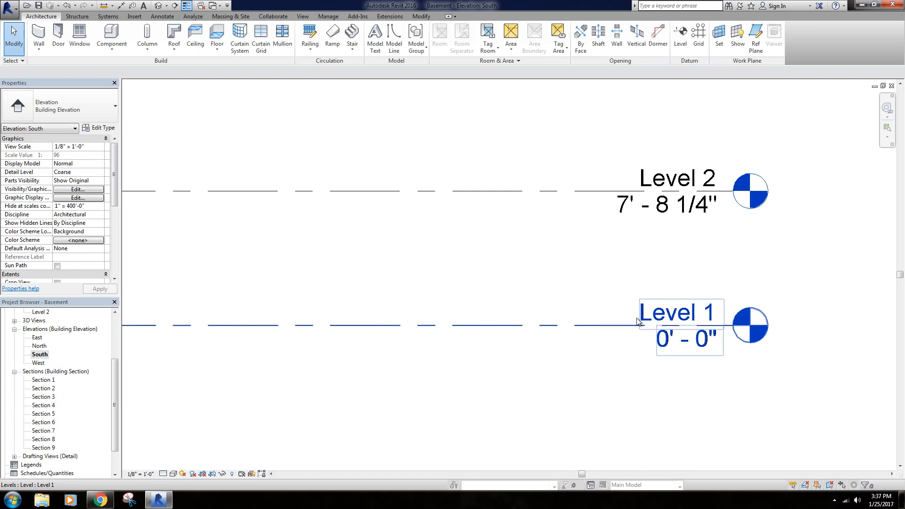
scroll(568, 279, "down", 5)
middle_click_drag(567, 279, 611, 272)
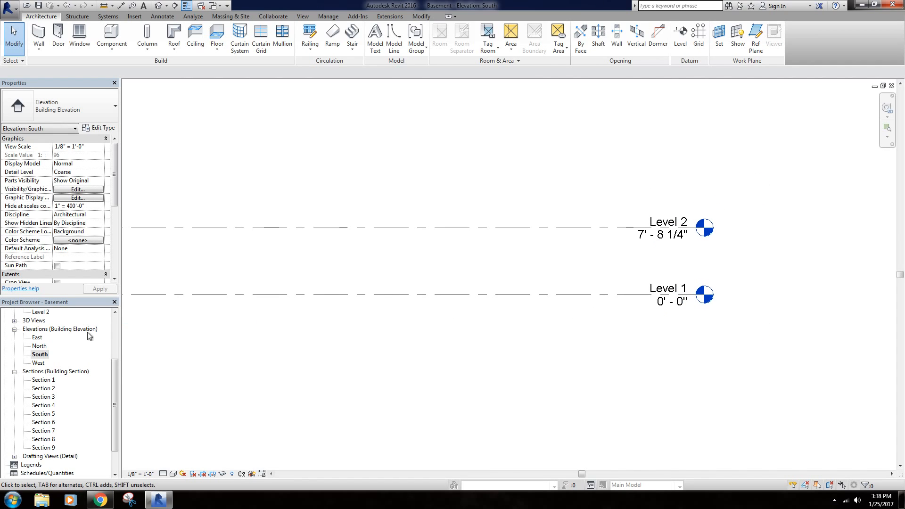
Open the C - Level 1 floor plan and review the whole basement layout.
left_click_drag(117, 372, 117, 330)
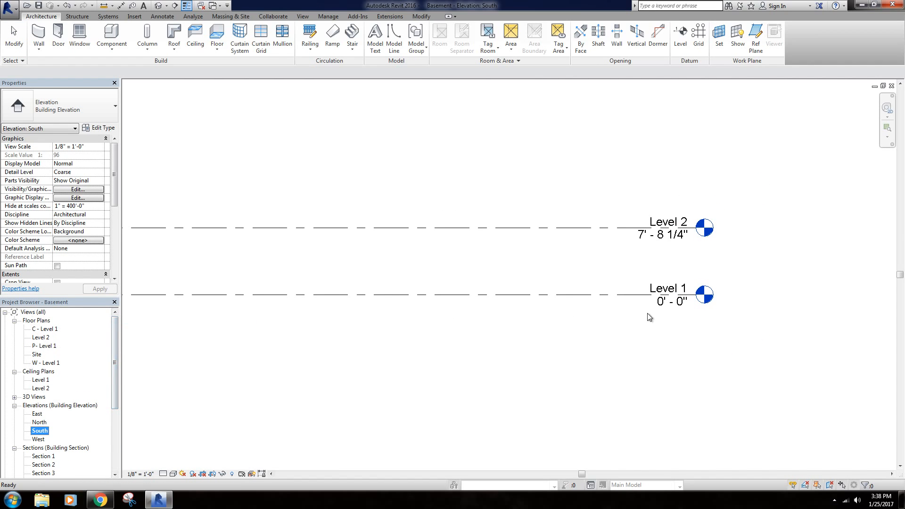
double_click(45, 329)
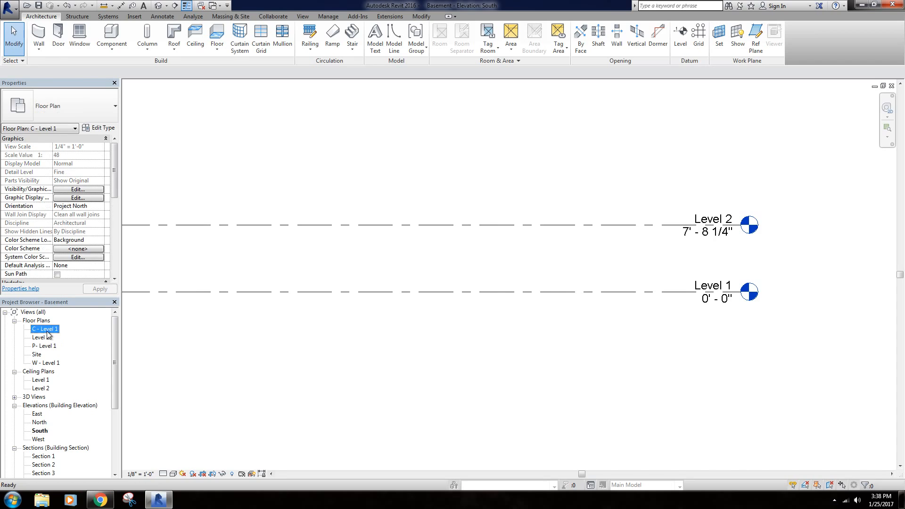
scroll(555, 278, "down", 3)
middle_click_drag(555, 279, 585, 248)
scroll(446, 264, "up", 1)
scroll(569, 256, "up", 2)
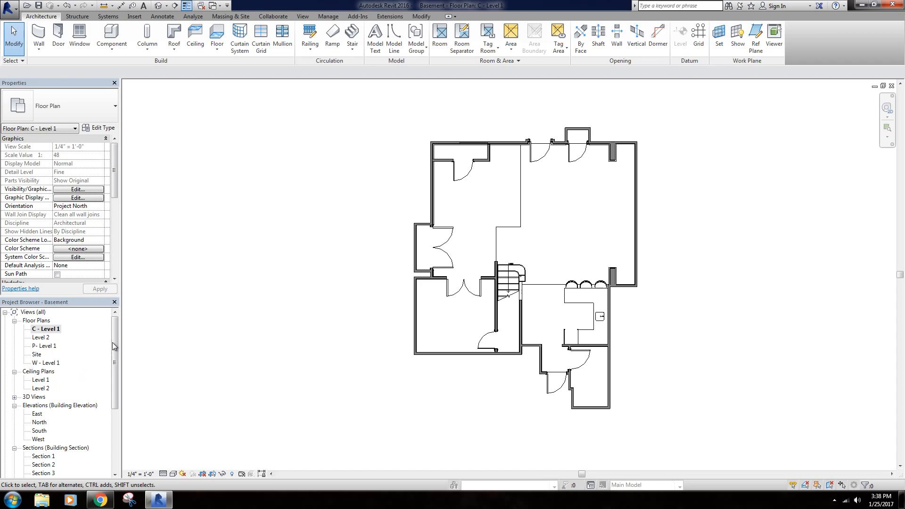
Open the W - Level 1 floor plan and examine the walls around the double doors on the west side.
left_click(46, 363)
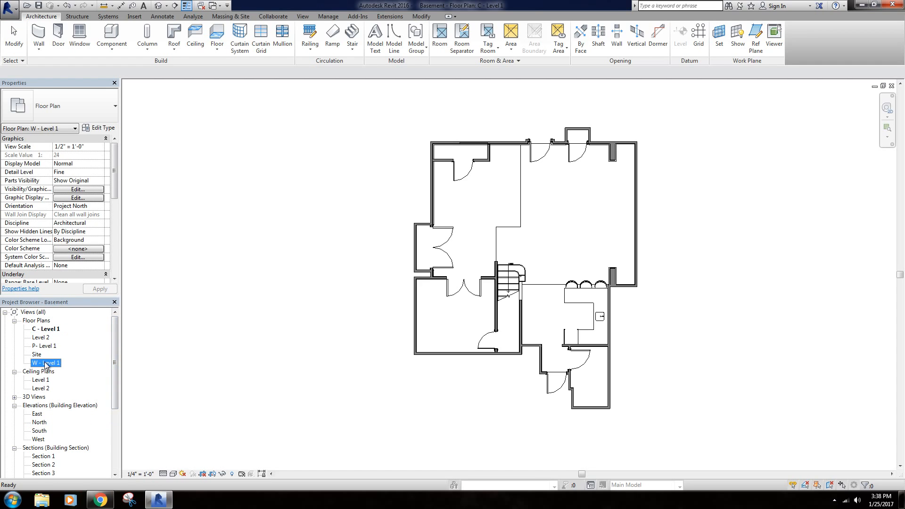
double_click(46, 363)
middle_click_drag(568, 231, 551, 183)
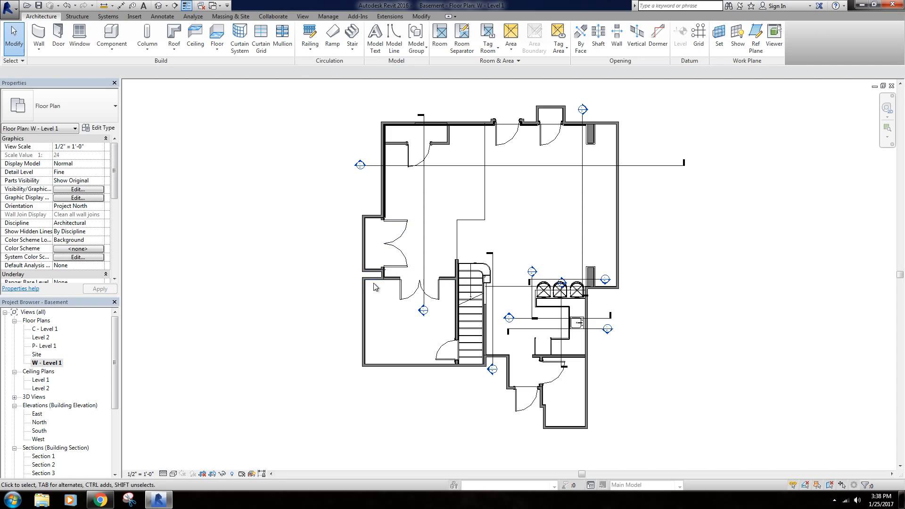
scroll(378, 285, "up", 5)
In the P- Level 1 plan, inspect the model visibility overrides of its Presentation Plan view template, leaving the template unchanged.
left_click(45, 329)
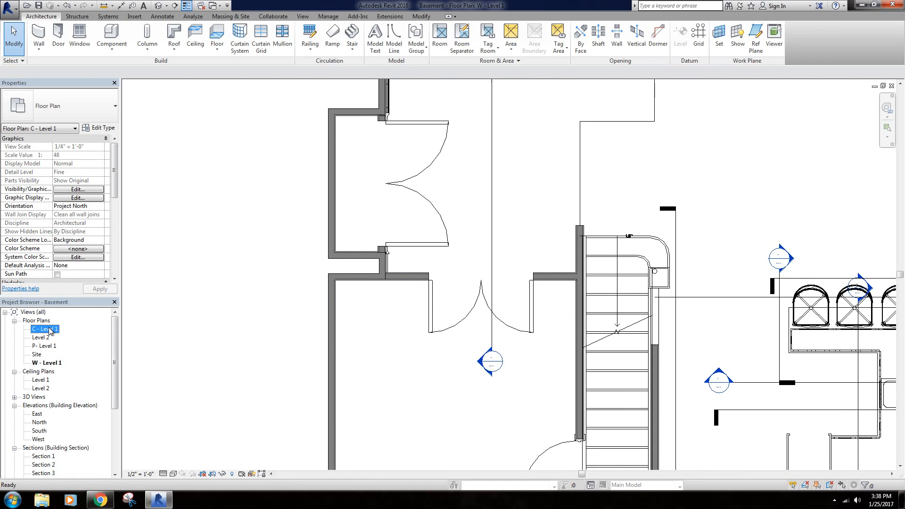
double_click(46, 347)
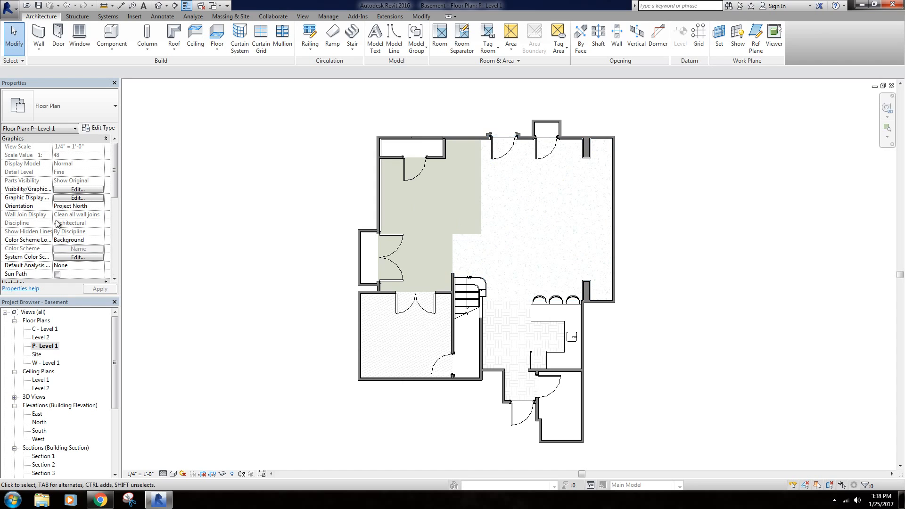
left_click_drag(114, 187, 115, 241)
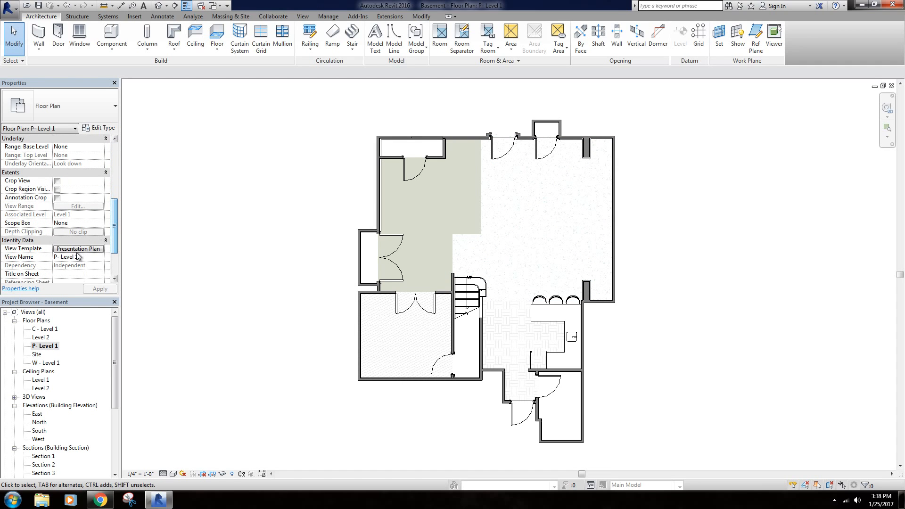
left_click(76, 249)
left_click(278, 194)
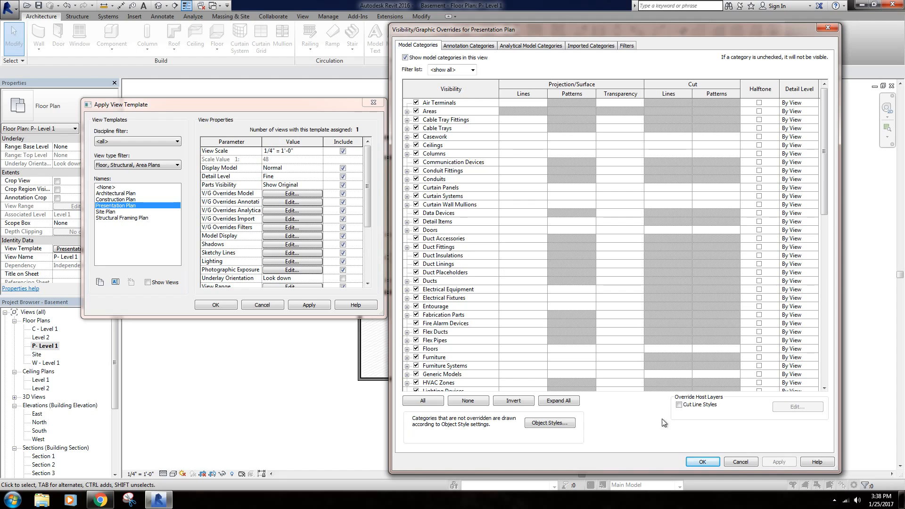
left_click(740, 462)
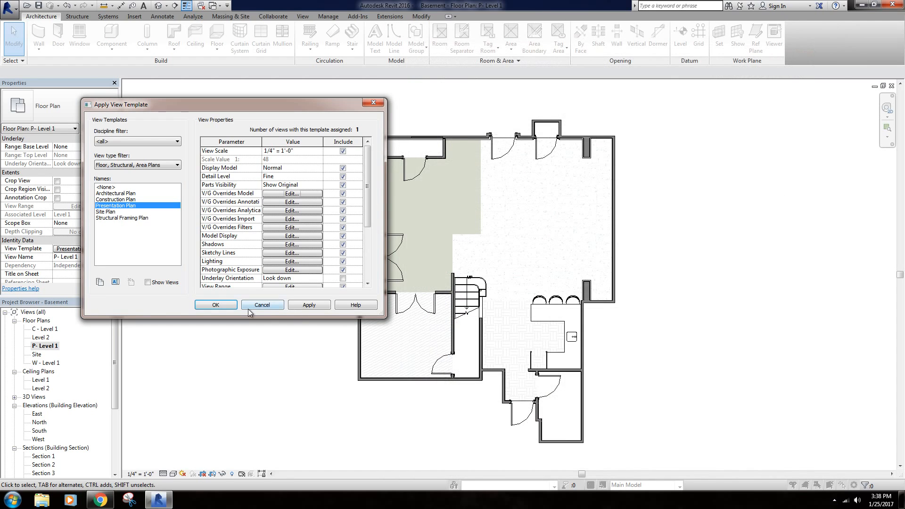
left_click(264, 305)
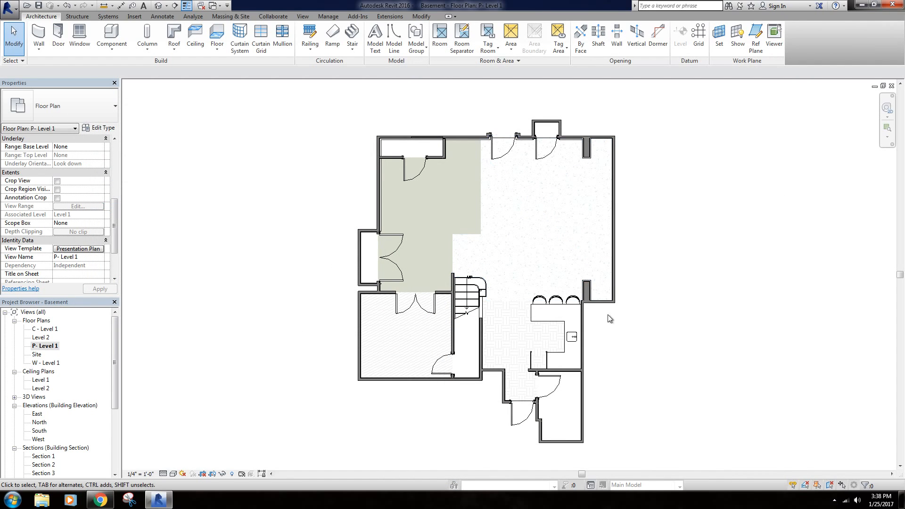
middle_click_drag(359, 222, 362, 218)
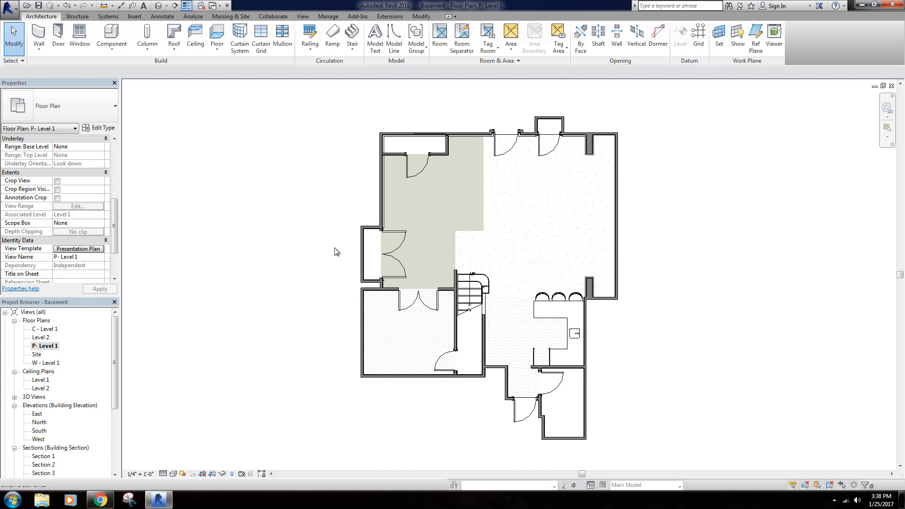
middle_click_drag(276, 218, 279, 217)
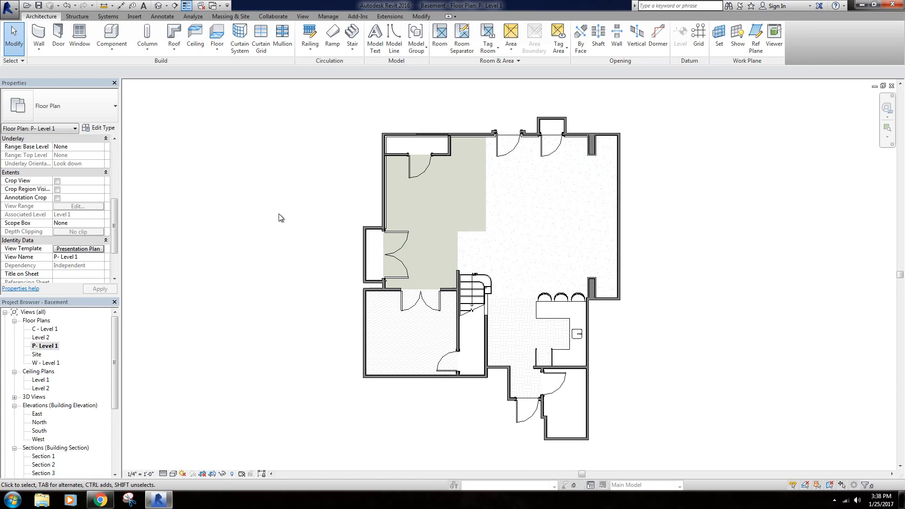
Return to the W - Level 1 plan and examine its section marks, detail lines and overall basement layout.
double_click(52, 362)
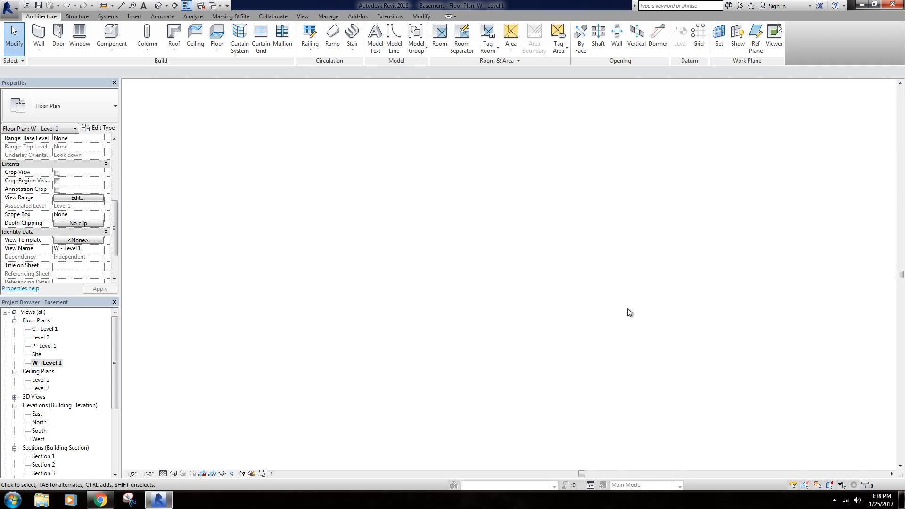
scroll(566, 253, "down", 2)
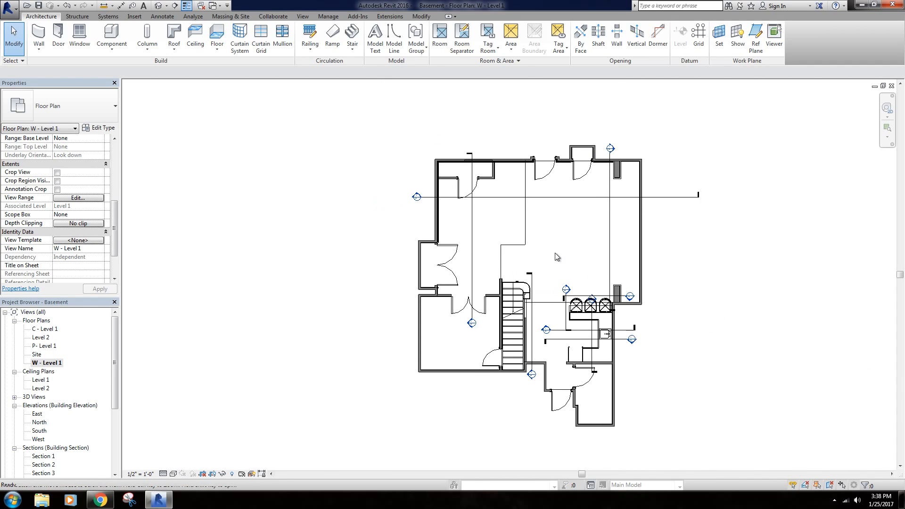
scroll(558, 252, "up", 1)
scroll(580, 250, "up", 3)
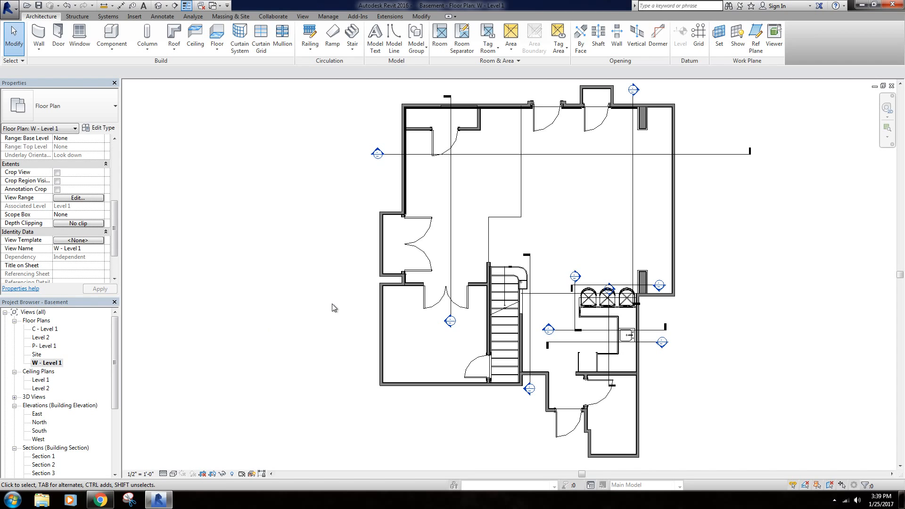
scroll(392, 240, "up", 4)
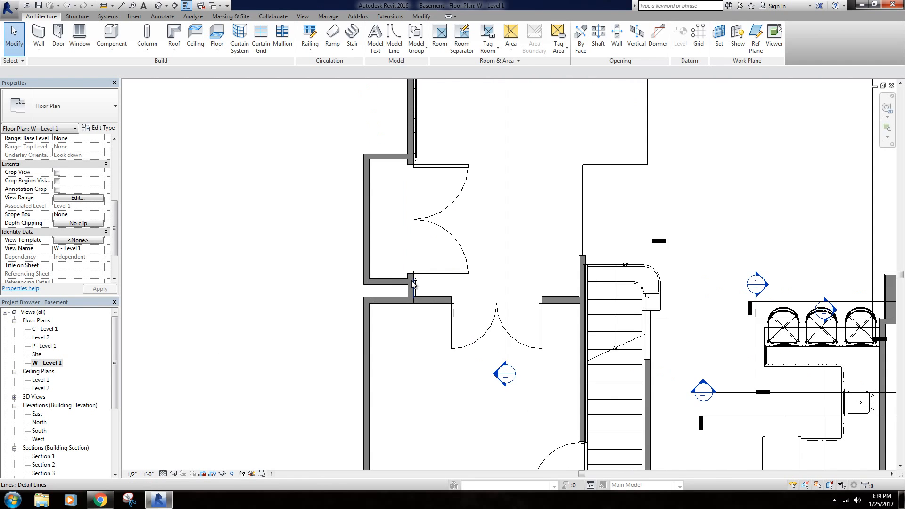
scroll(420, 249, "down", 4)
middle_click_drag(510, 241, 451, 238)
middle_click_drag(513, 225, 499, 228)
middle_click_drag(508, 272, 495, 265)
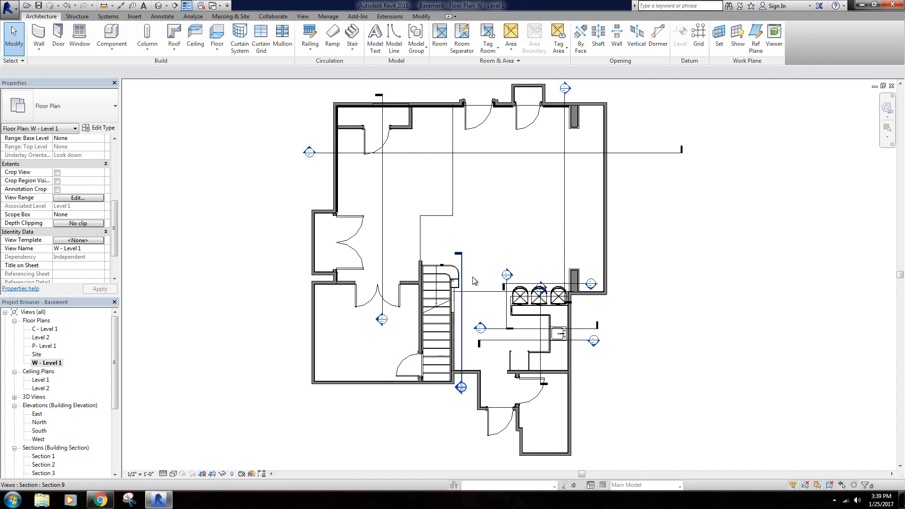
middle_click_drag(500, 229, 513, 229)
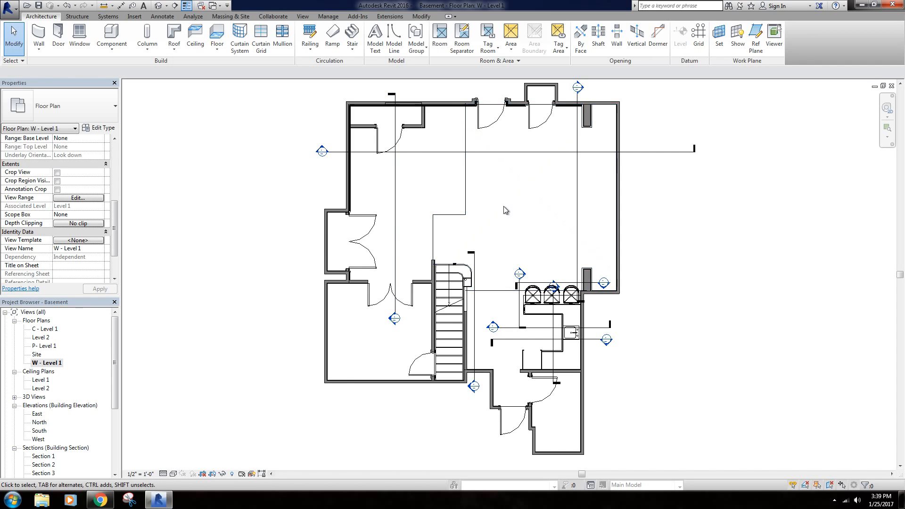
scroll(504, 206, "down", 1)
middle_click_drag(514, 233, 563, 241)
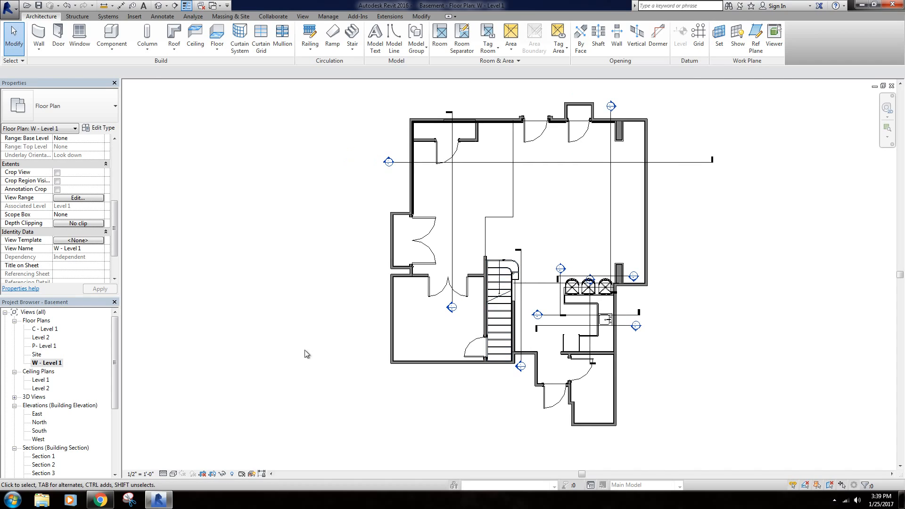
middle_click_drag(549, 283, 523, 287)
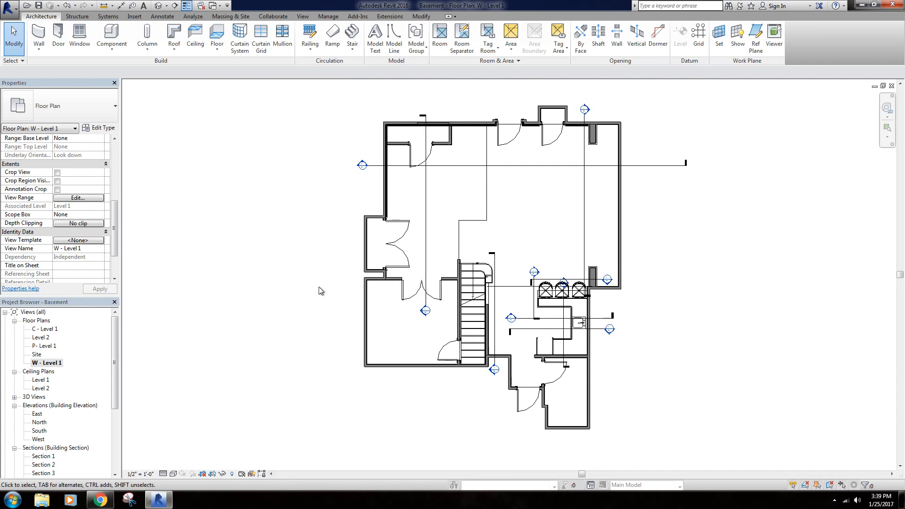